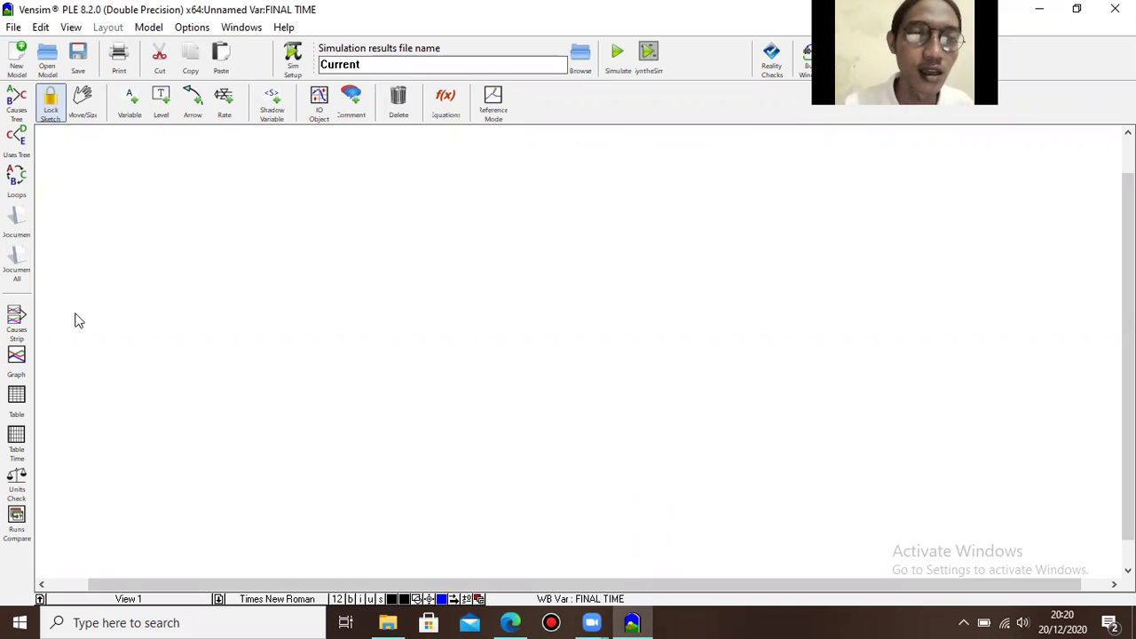
- Add the variable KEBUTUHAN KULIT ASLI BOOT STD in the sketch's upper-left corner and shift it slightly right so its name fits inside
left_click(133, 106)
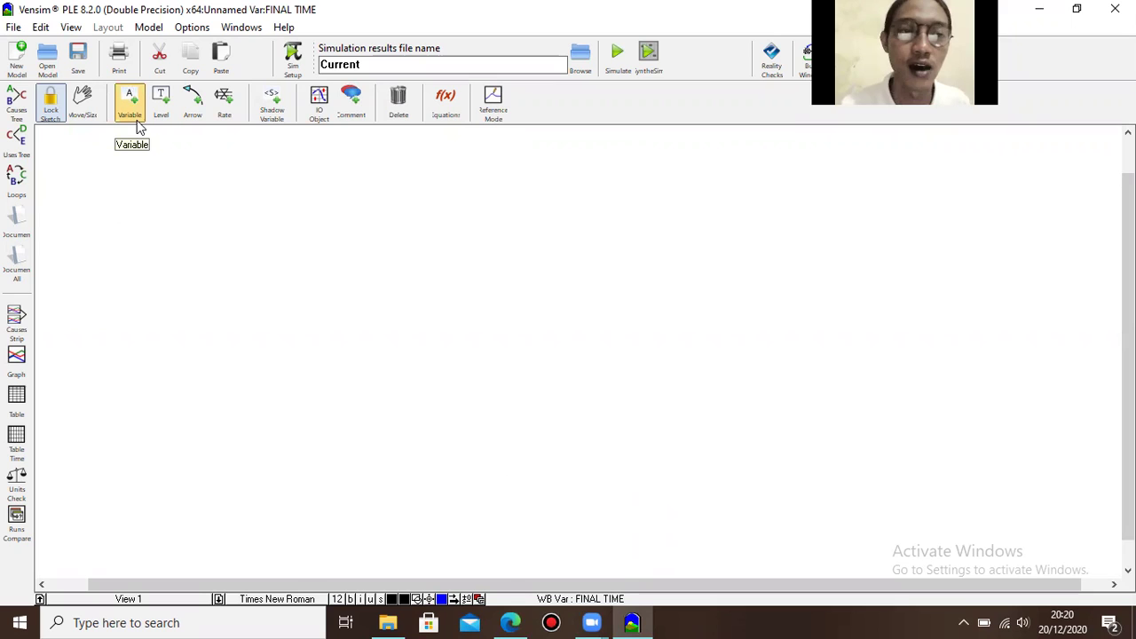
left_click(137, 122)
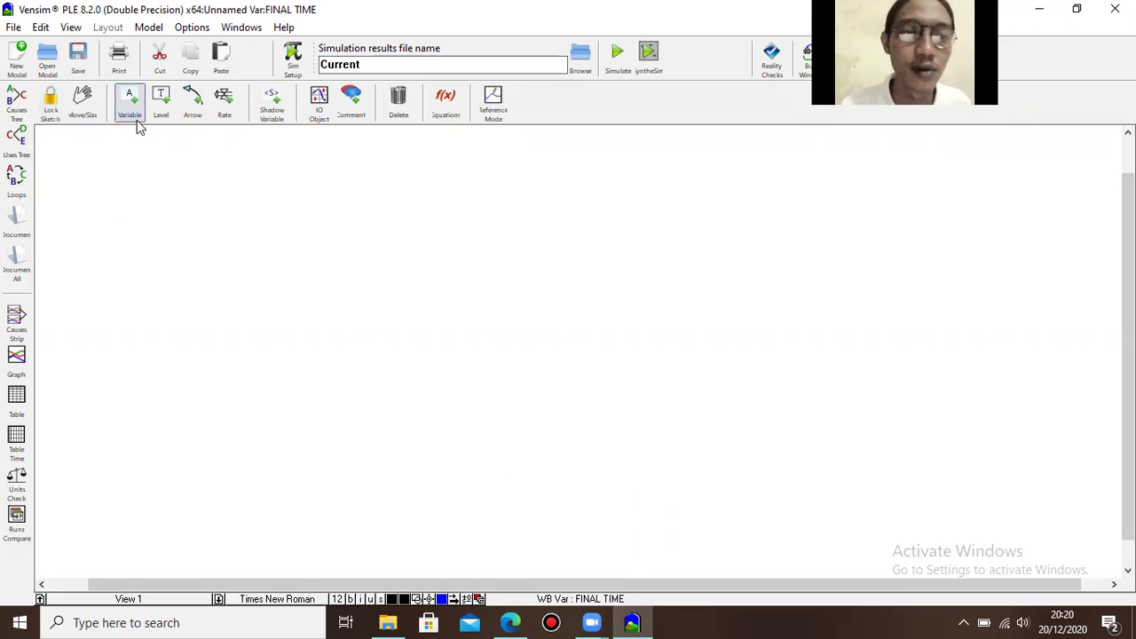
left_click(90, 160)
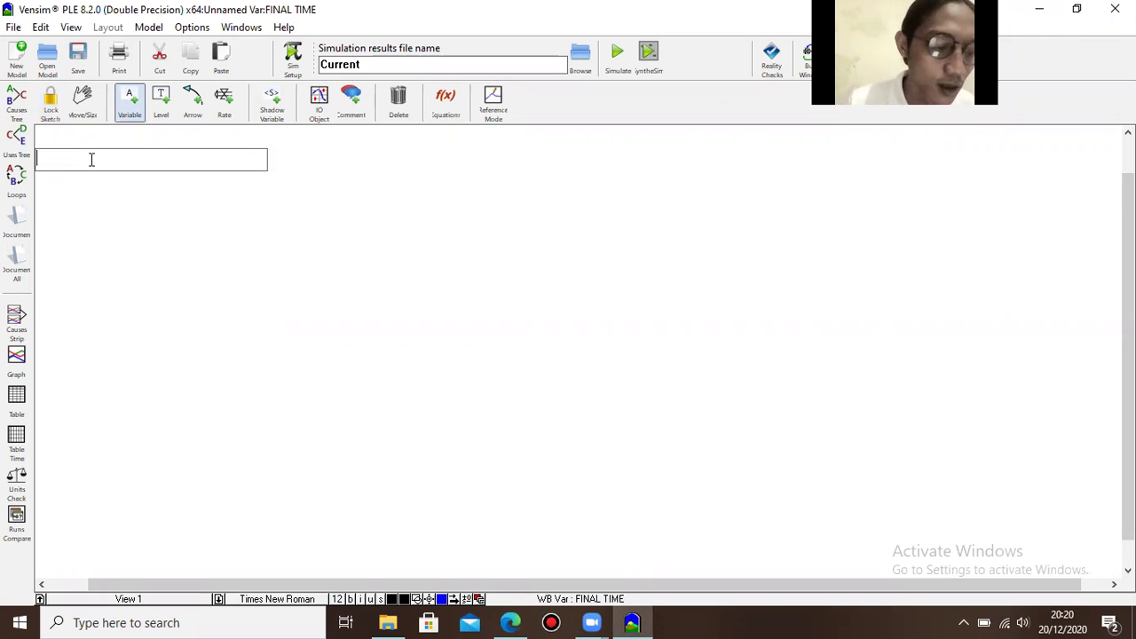
type("KE")
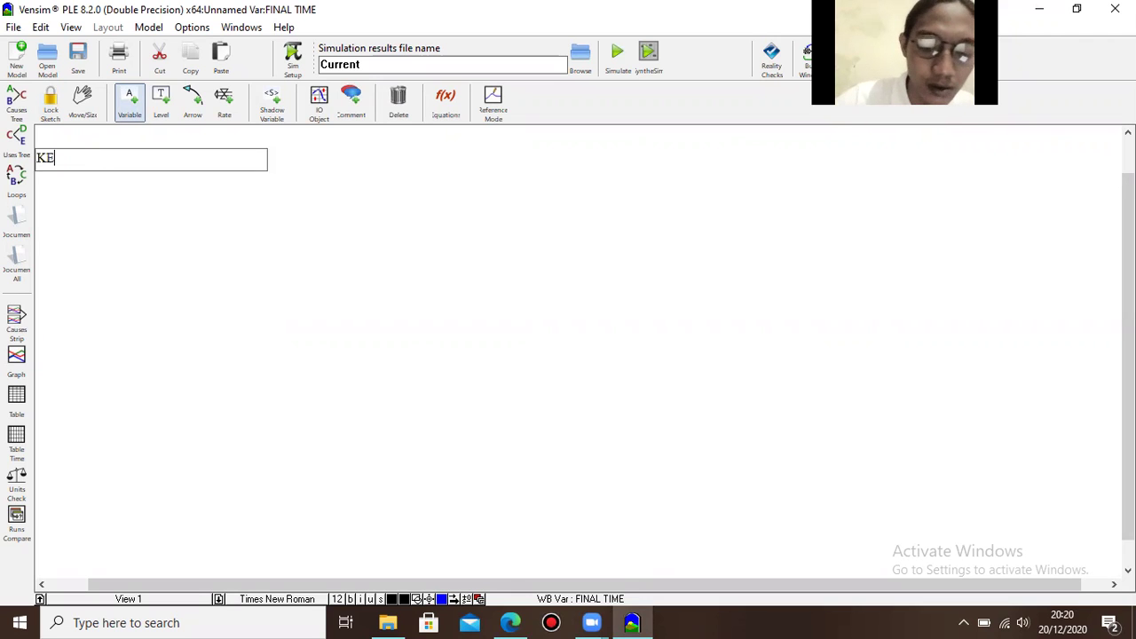
type("BUTUH")
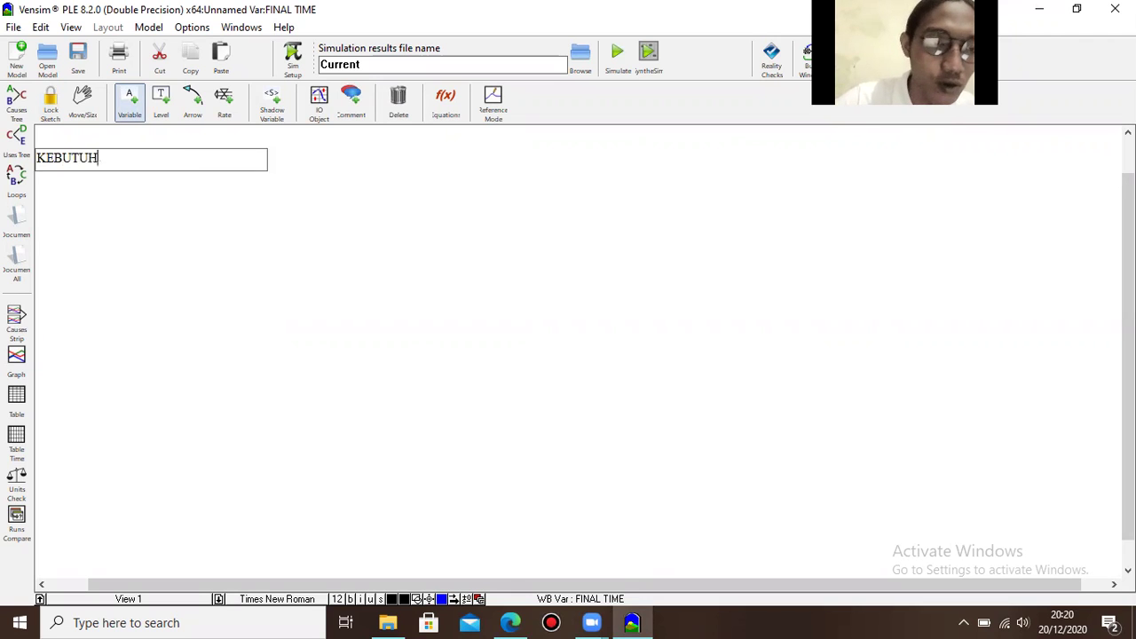
type("AN")
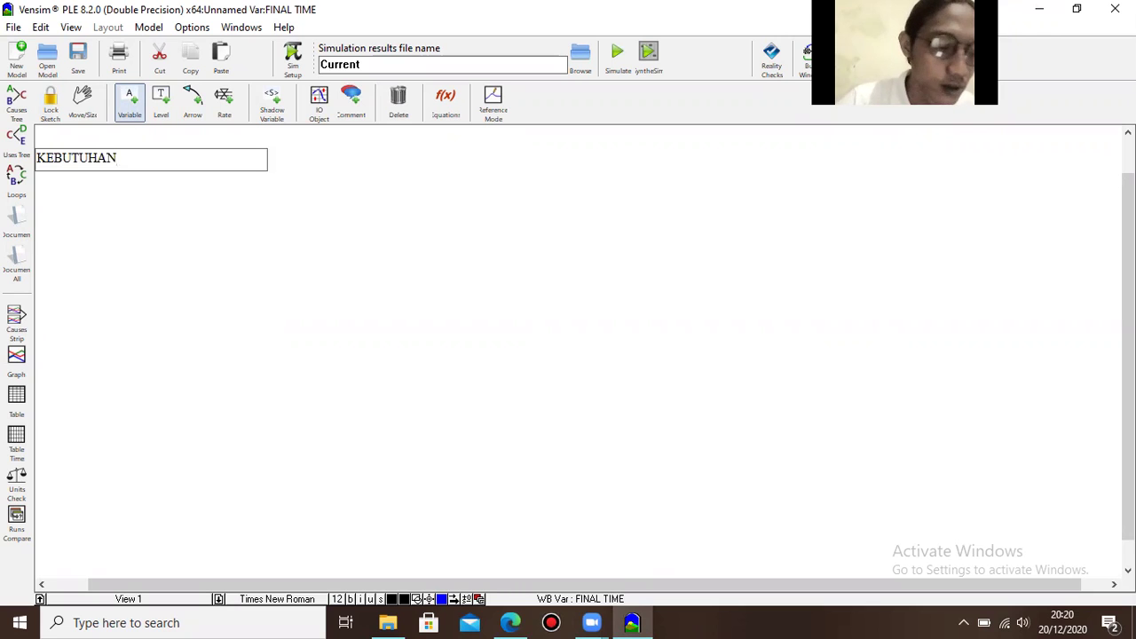
type(" K")
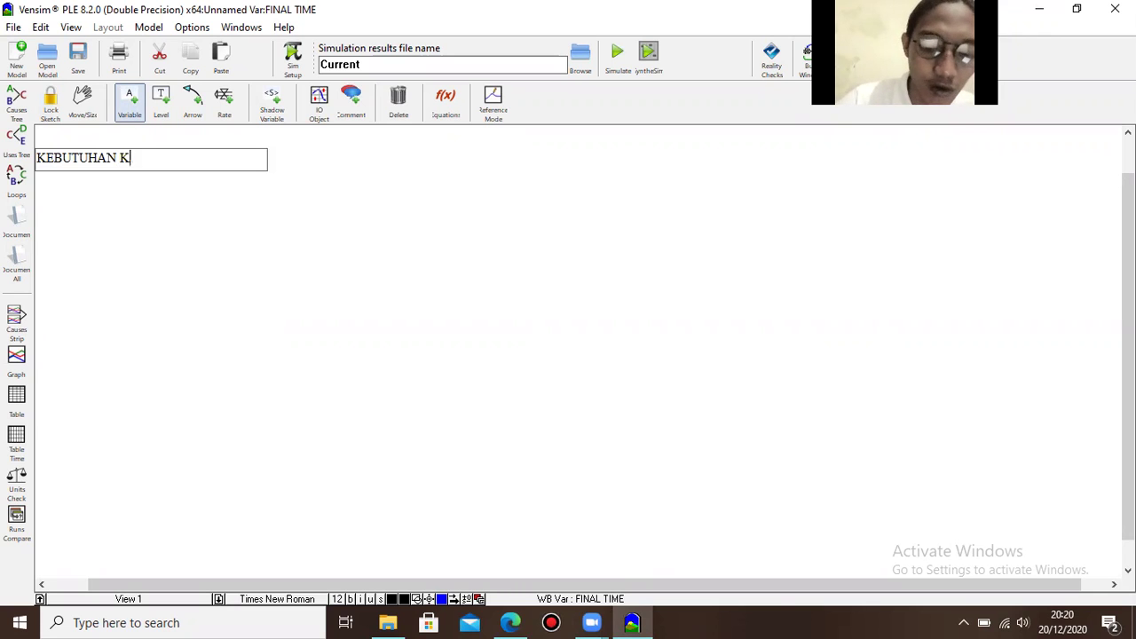
type("ULIT ")
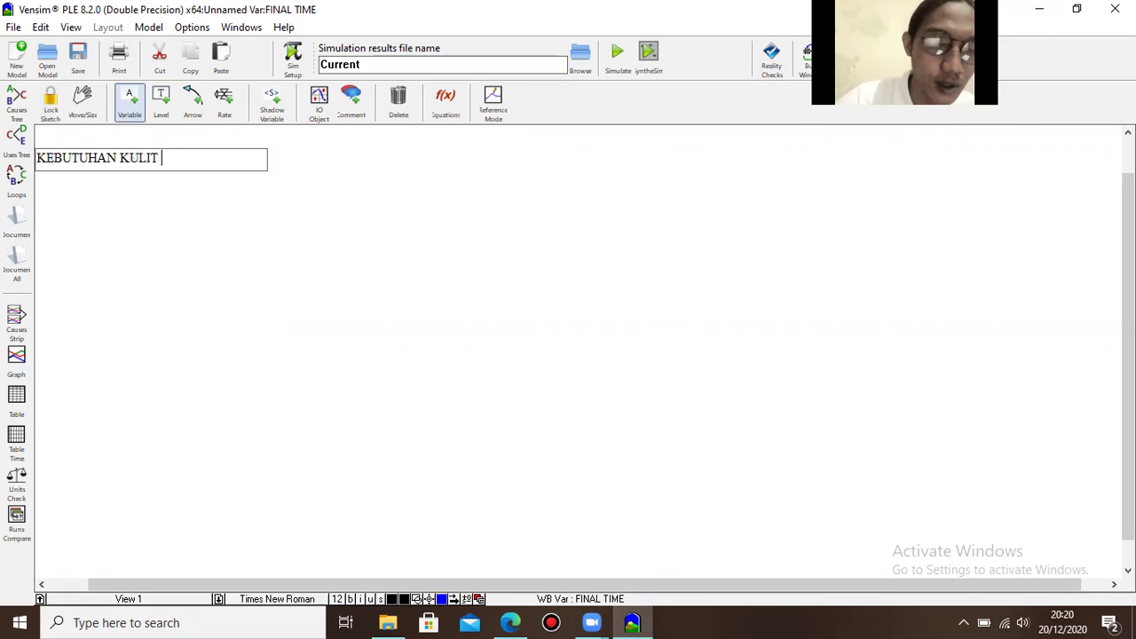
type("ASLI")
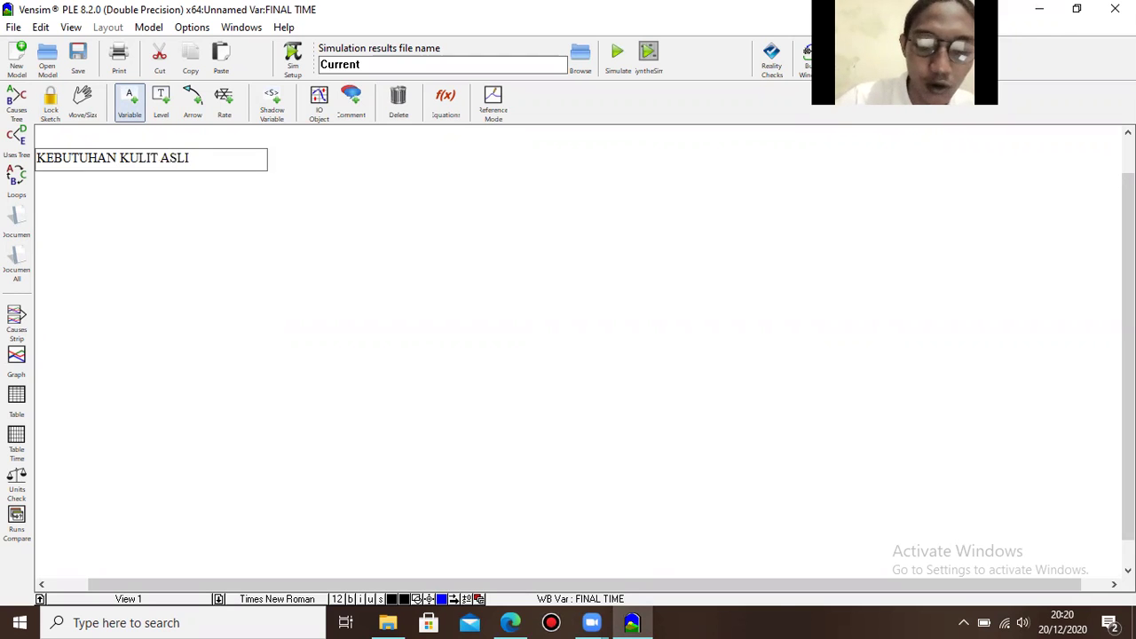
type(" B")
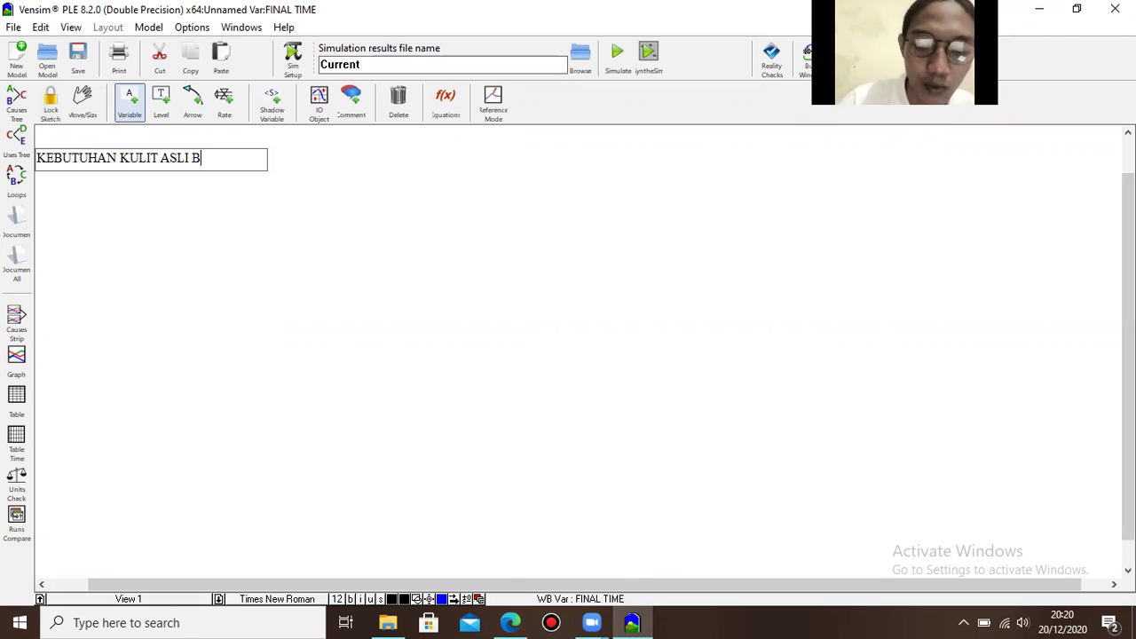
type("OOT")
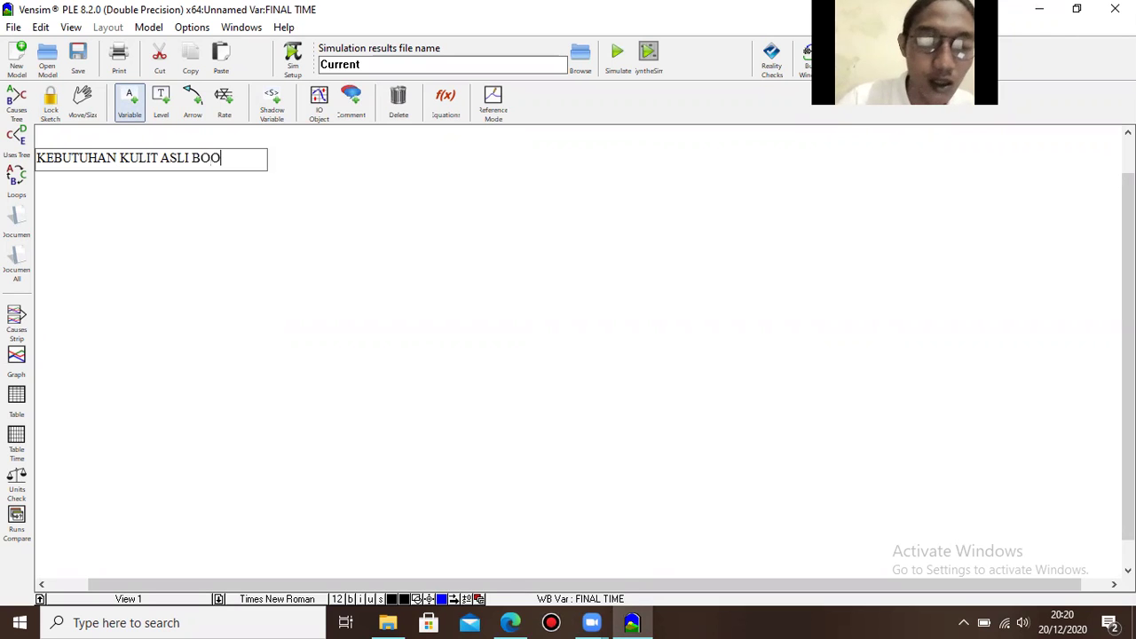
key("BackSpace")
key("BackSpace")
type("OT STD")
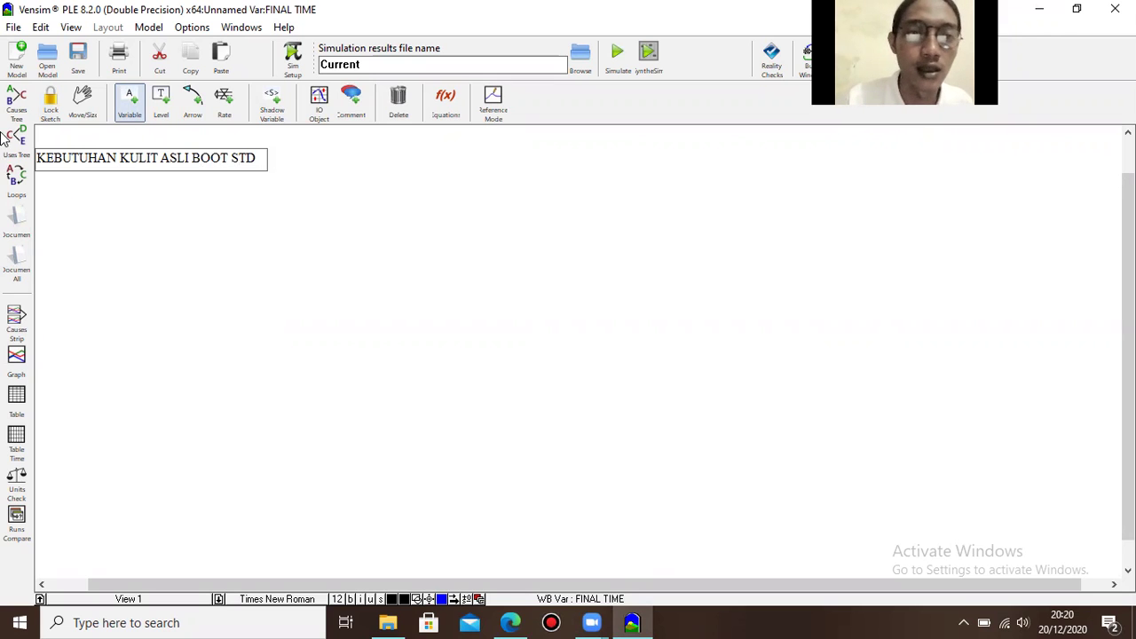
left_click(188, 228)
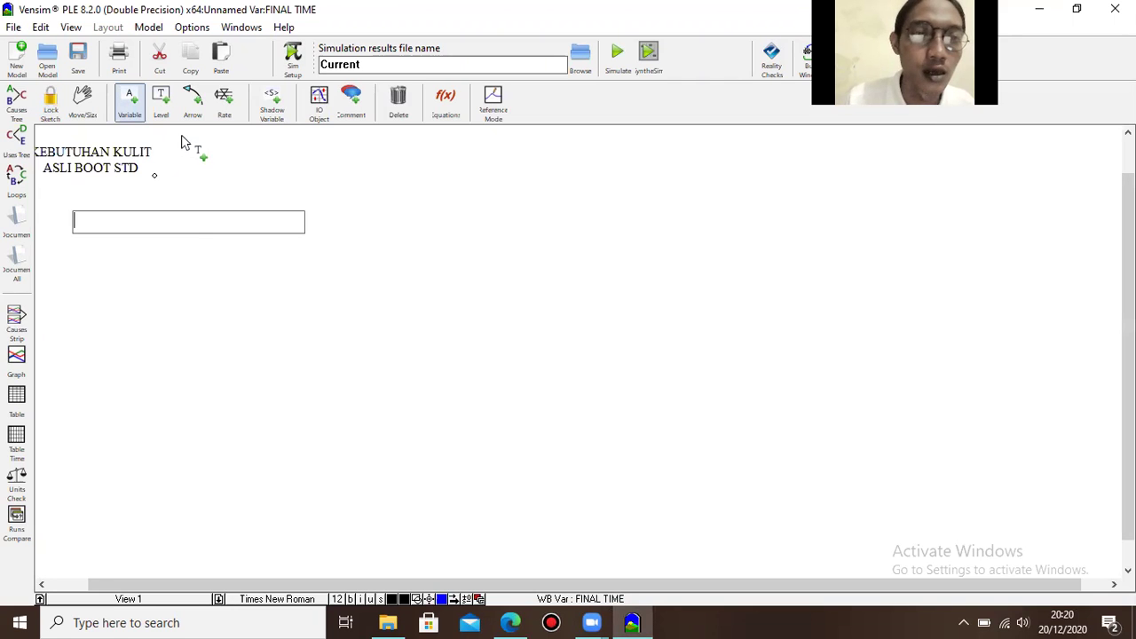
left_click_drag(143, 153, 170, 154)
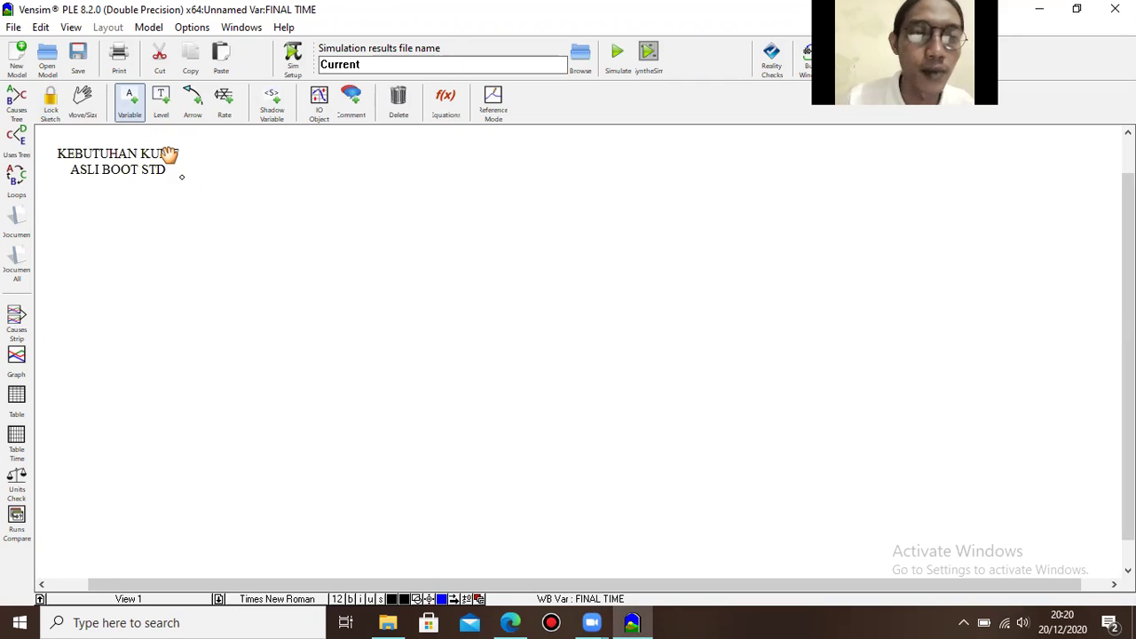
- Add the variable TOTAL KEBUTHAN KULIT ASLI BOOT STD and place it below and to the right of the first variable
left_click(241, 163)
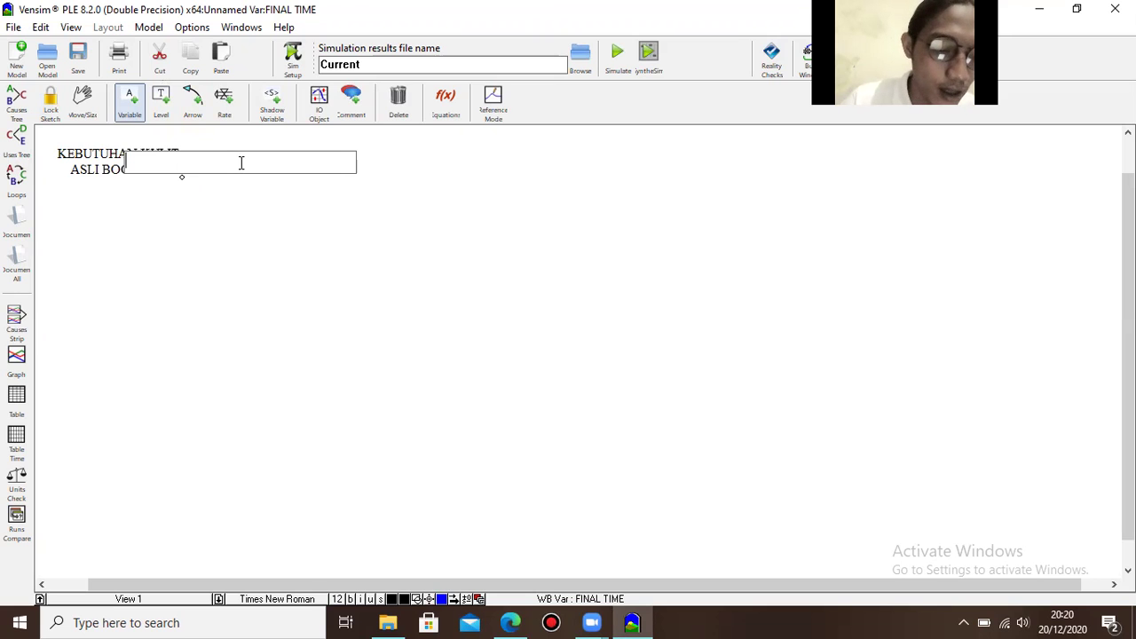
type("TOT")
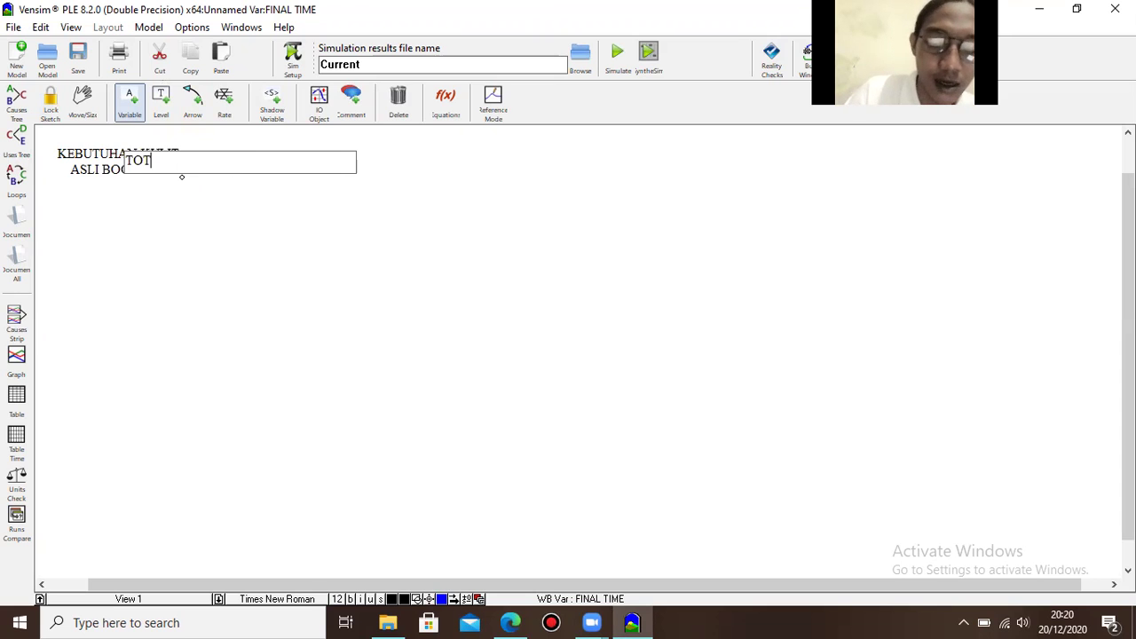
type("AL KE")
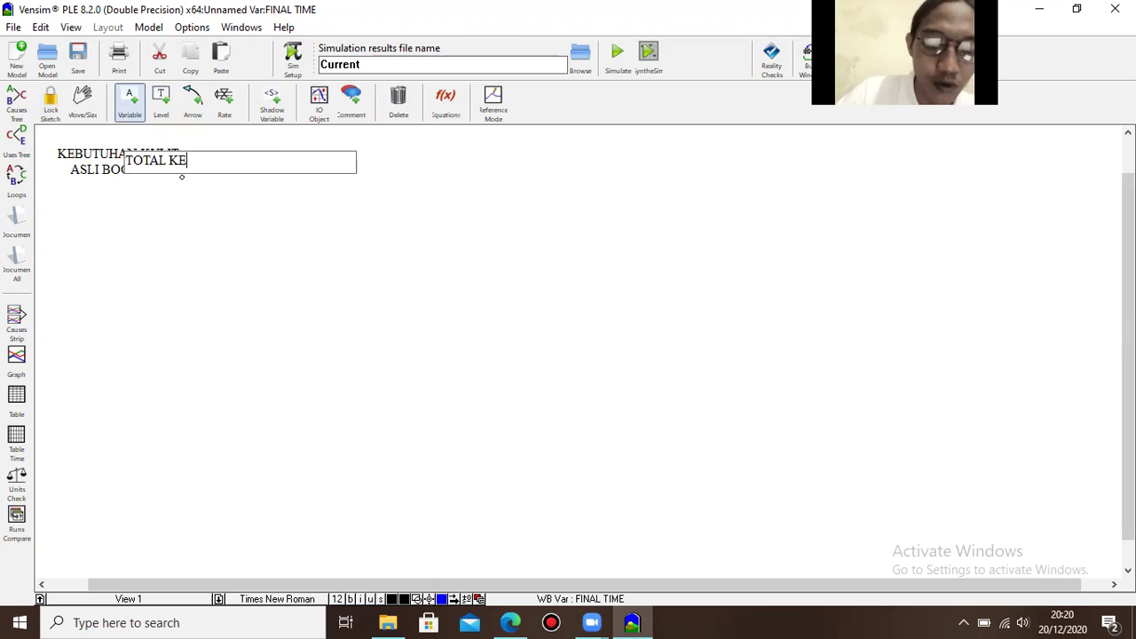
type("BUTHAN")
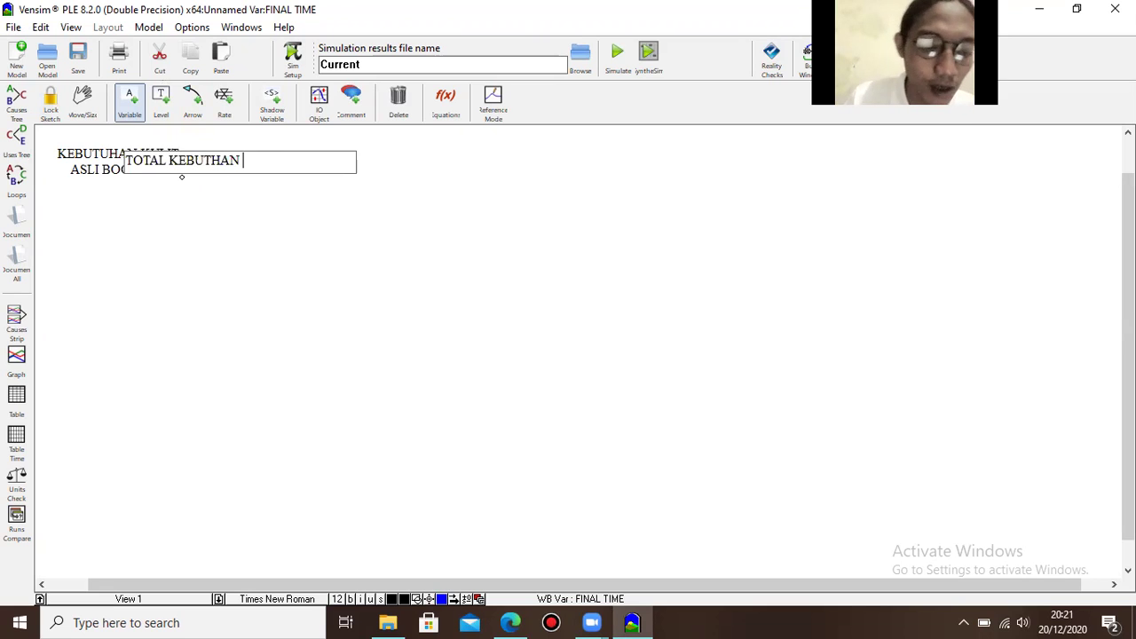
type(" KULI")
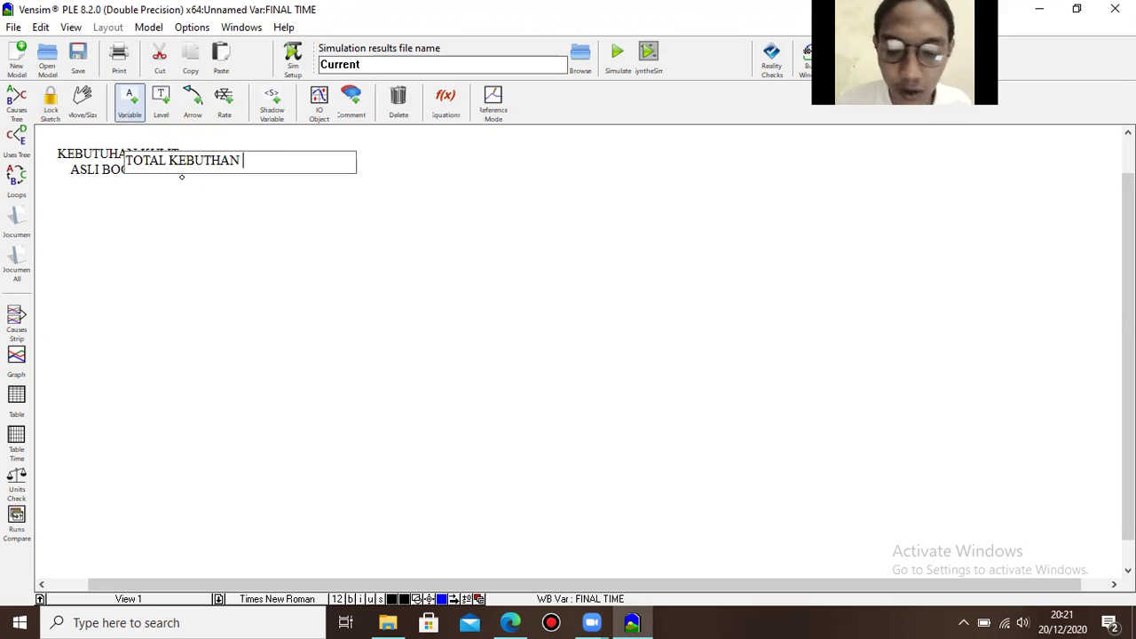
type("T ")
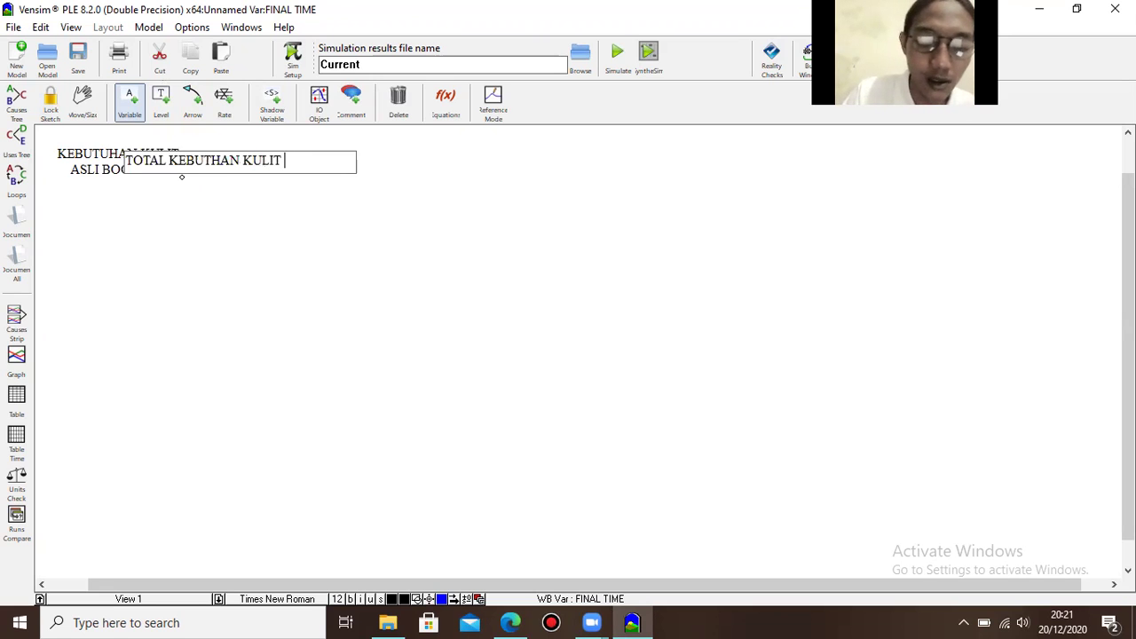
type("ASLI")
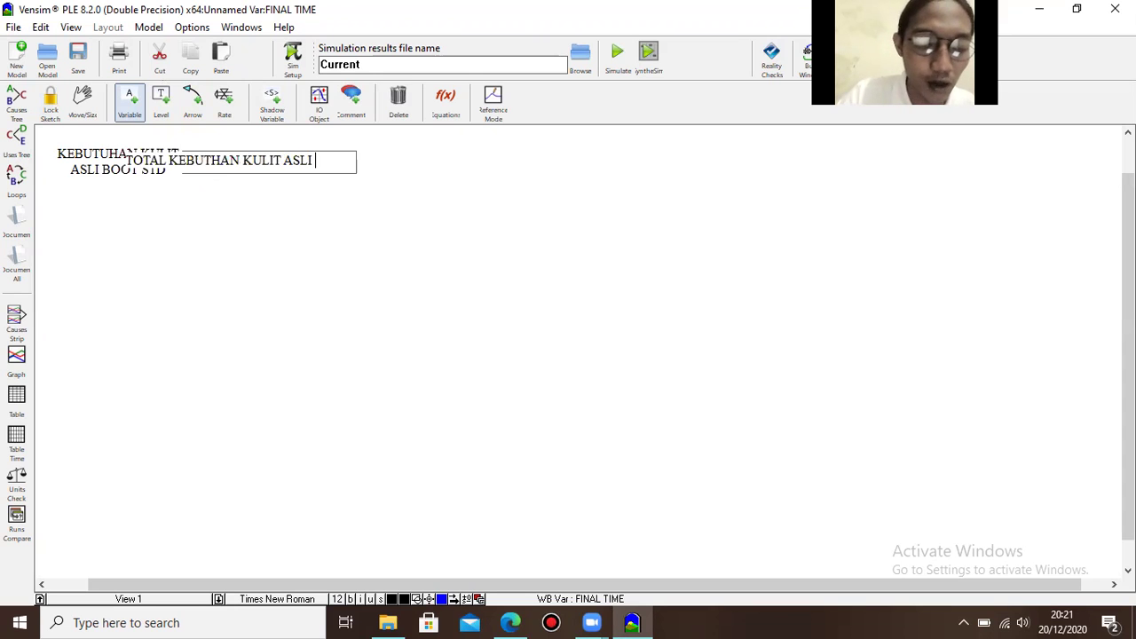
type(" BOO")
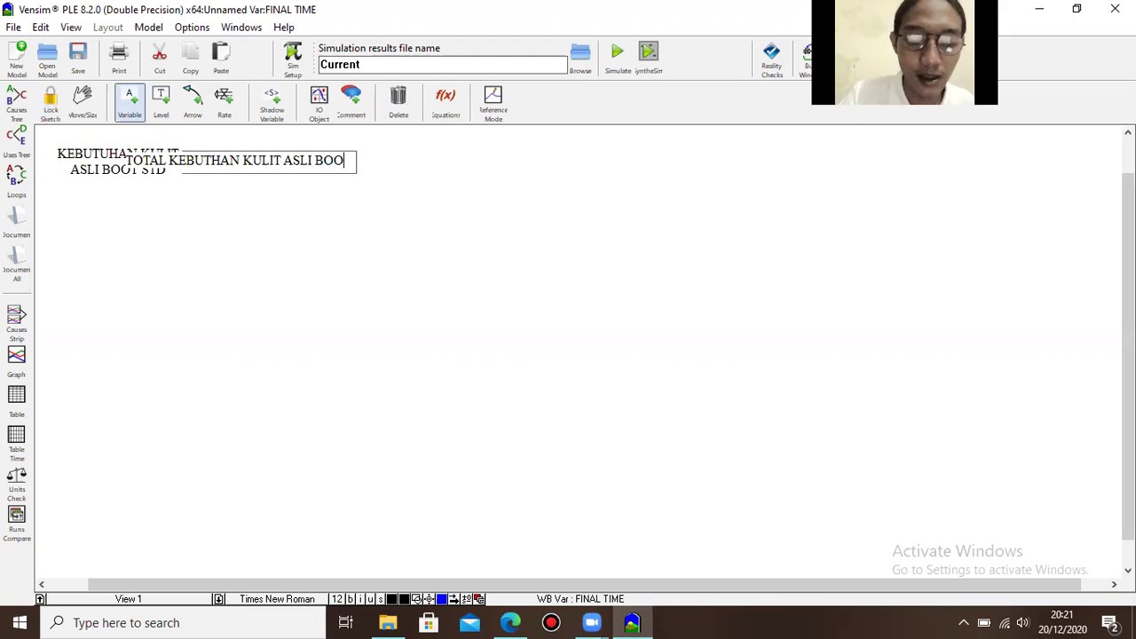
type("T STD")
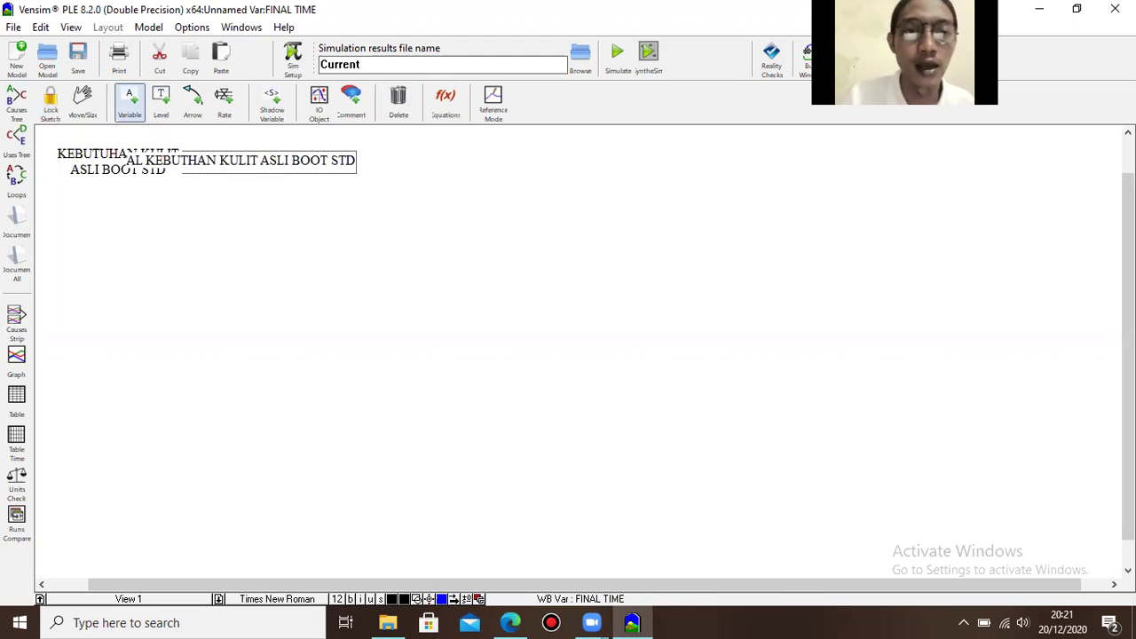
left_click(262, 214)
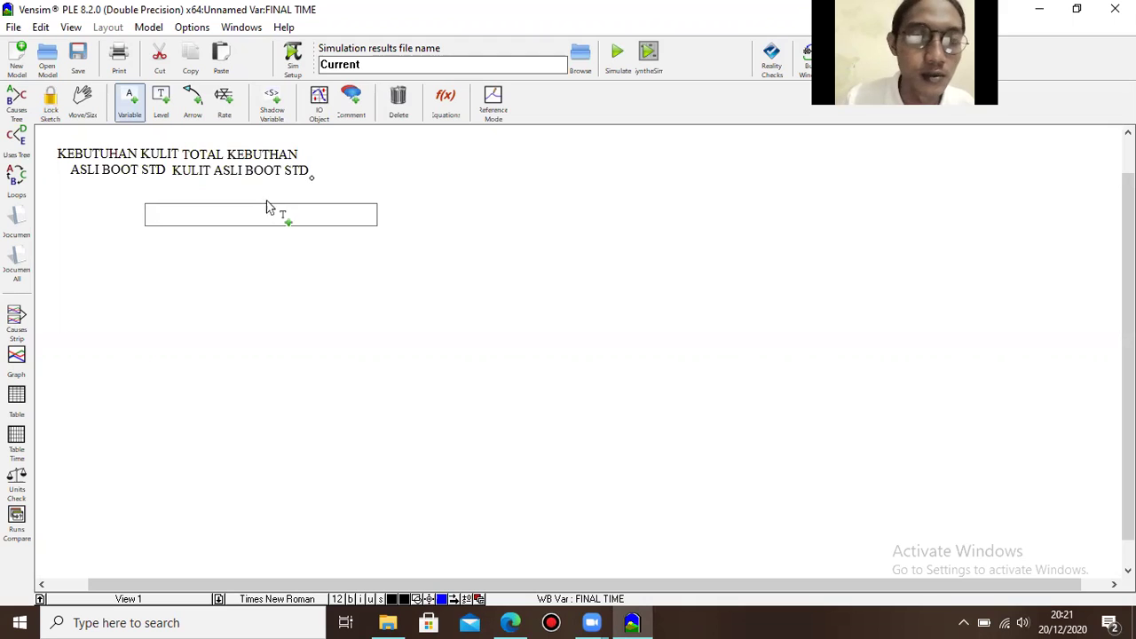
left_click_drag(246, 160, 263, 210)
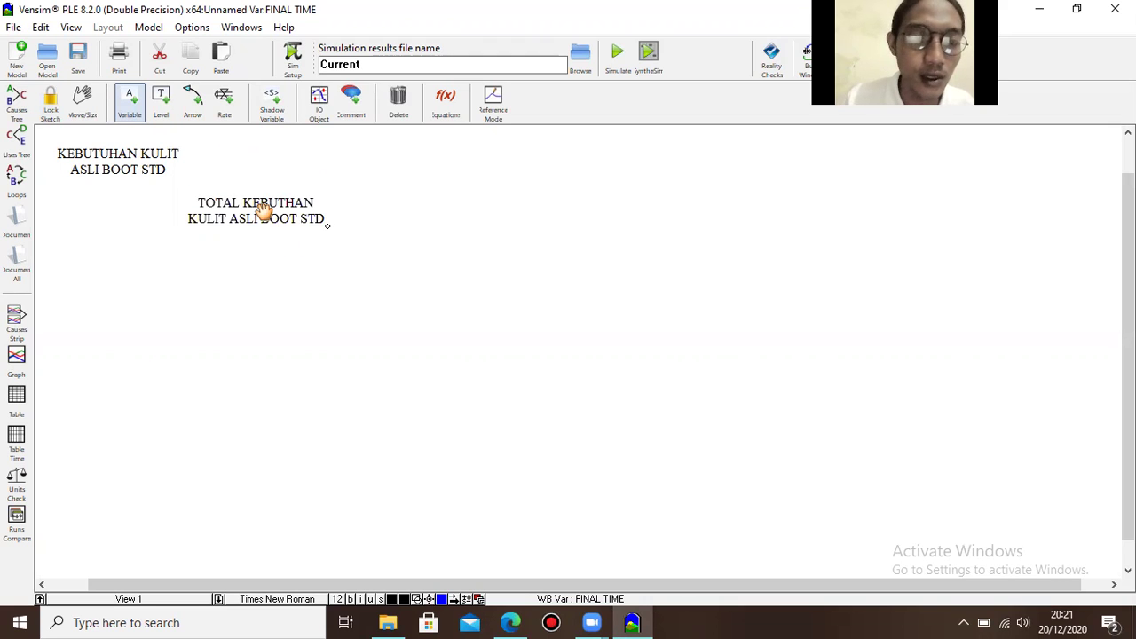
- Add the variable JUMLAH SEPATU BOOT STD above the TOTAL KEBUTHAN variable and shift it slightly right
left_click(278, 153)
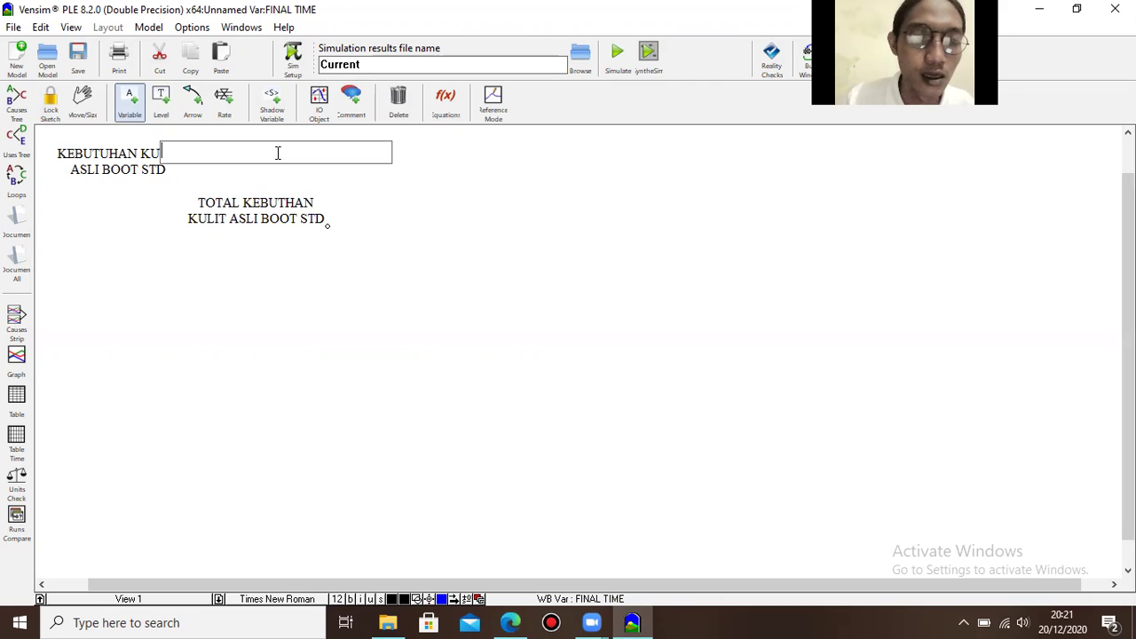
type("JUMLAH SEPATU STD")
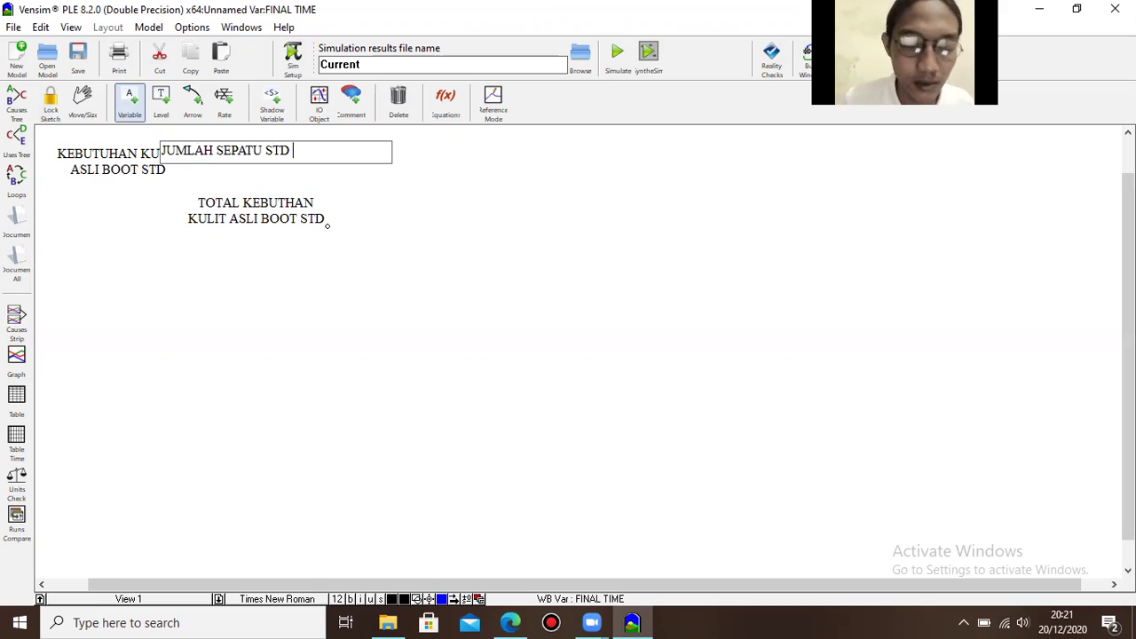
left_click(264, 157)
type("BOOT")
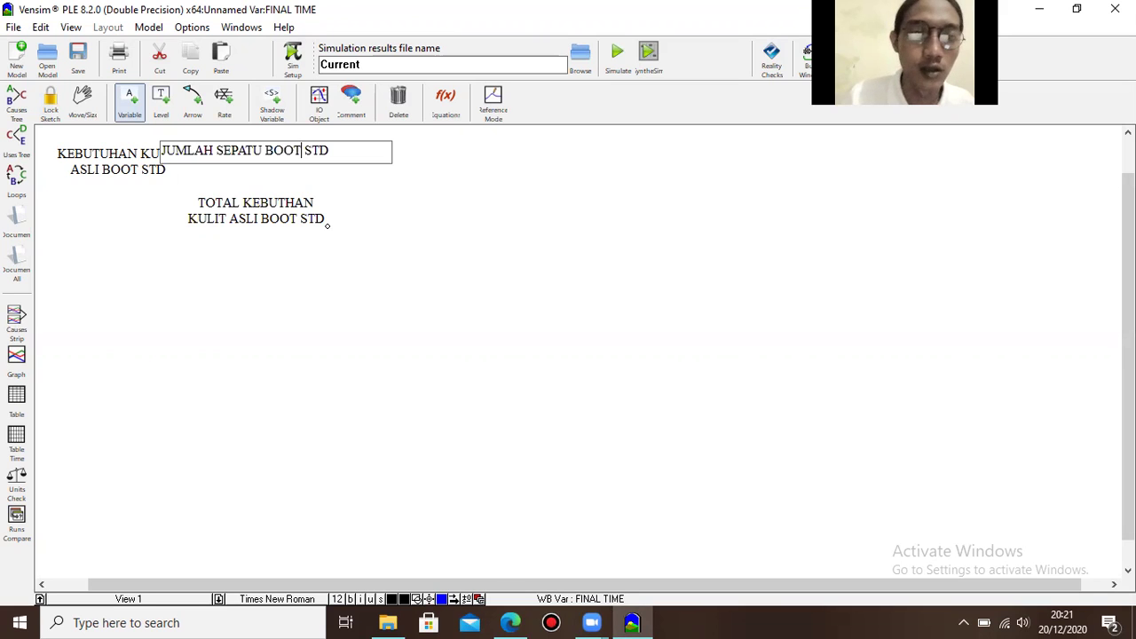
left_click(365, 213)
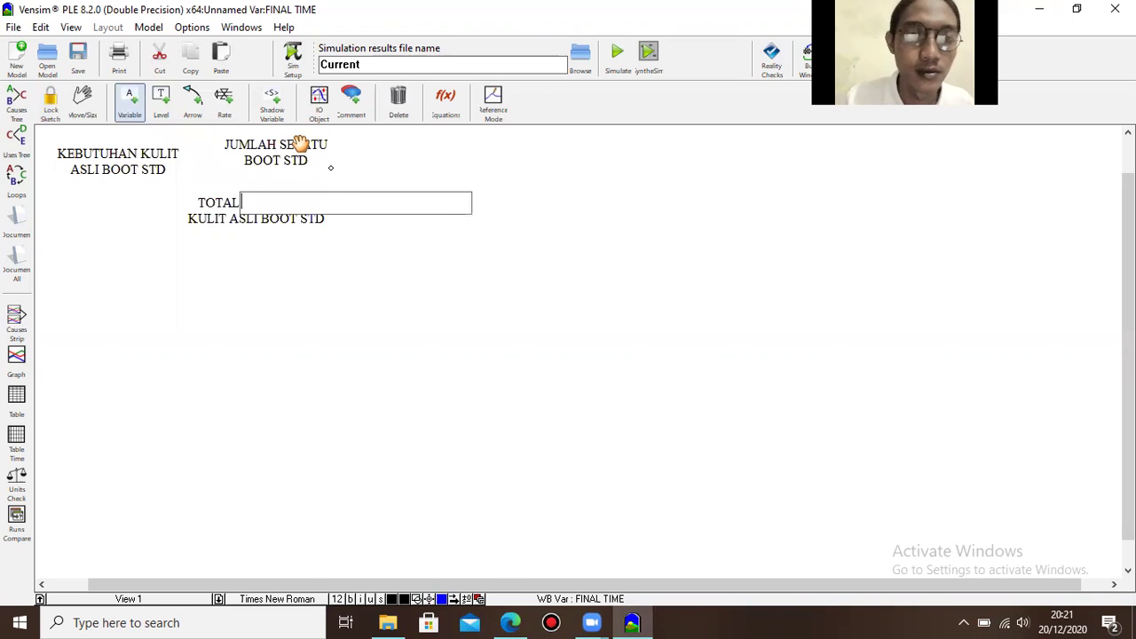
left_click_drag(299, 145, 326, 144)
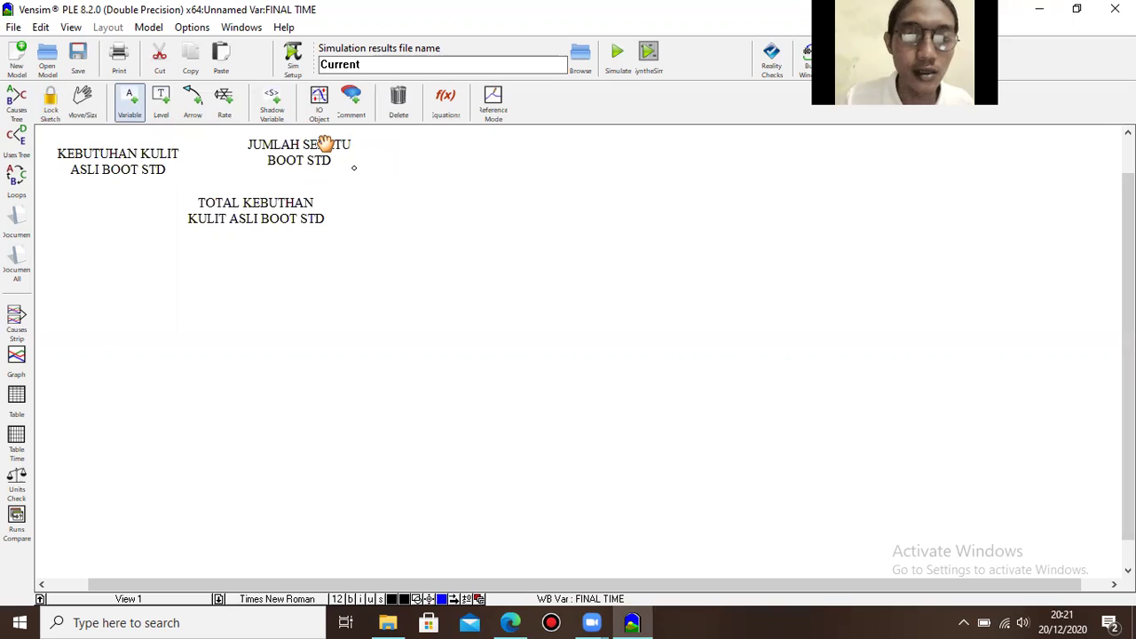
- Add the variable JUMLAH SEPATU BOOT SPR level with JUMLAH SEPATU BOOT STD, well to its right in the sketch
left_click(595, 153)
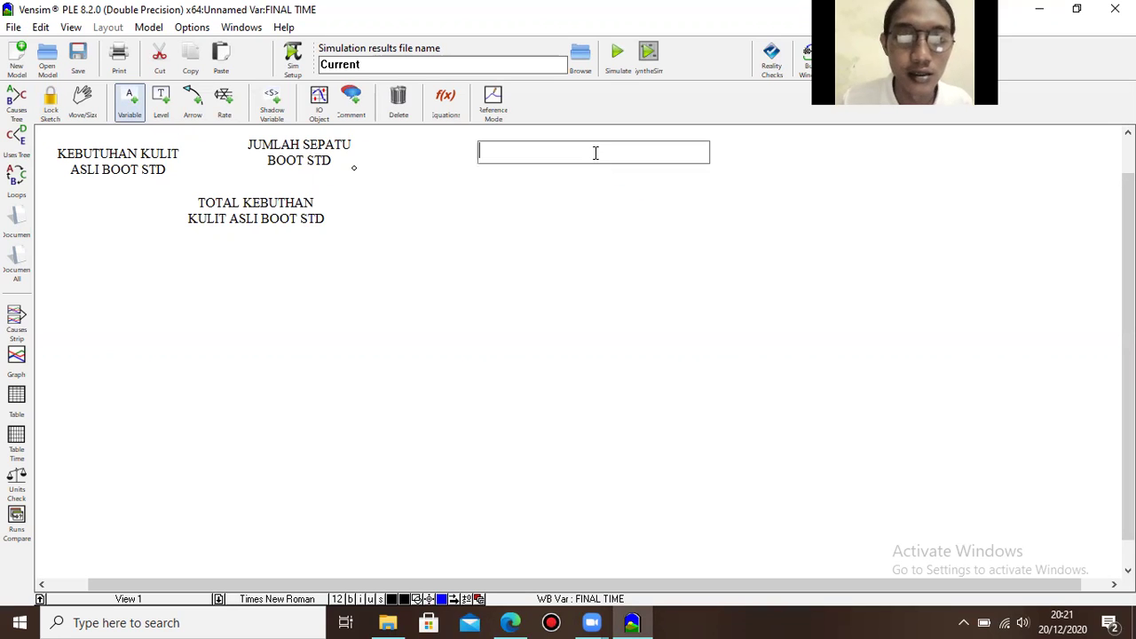
type("JUML")
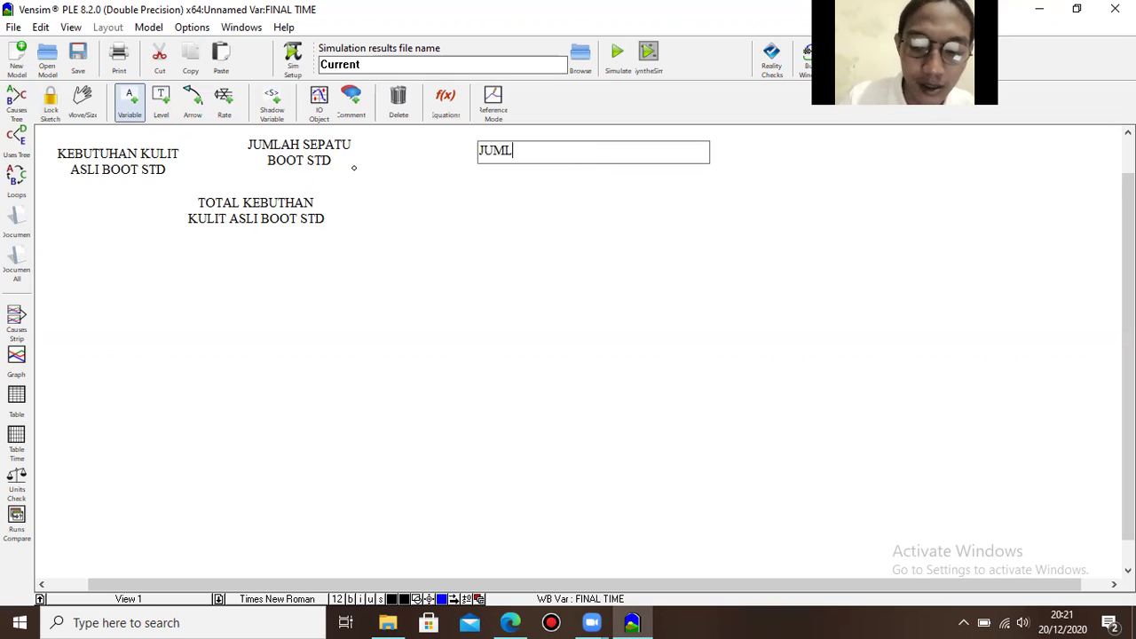
type("AH S")
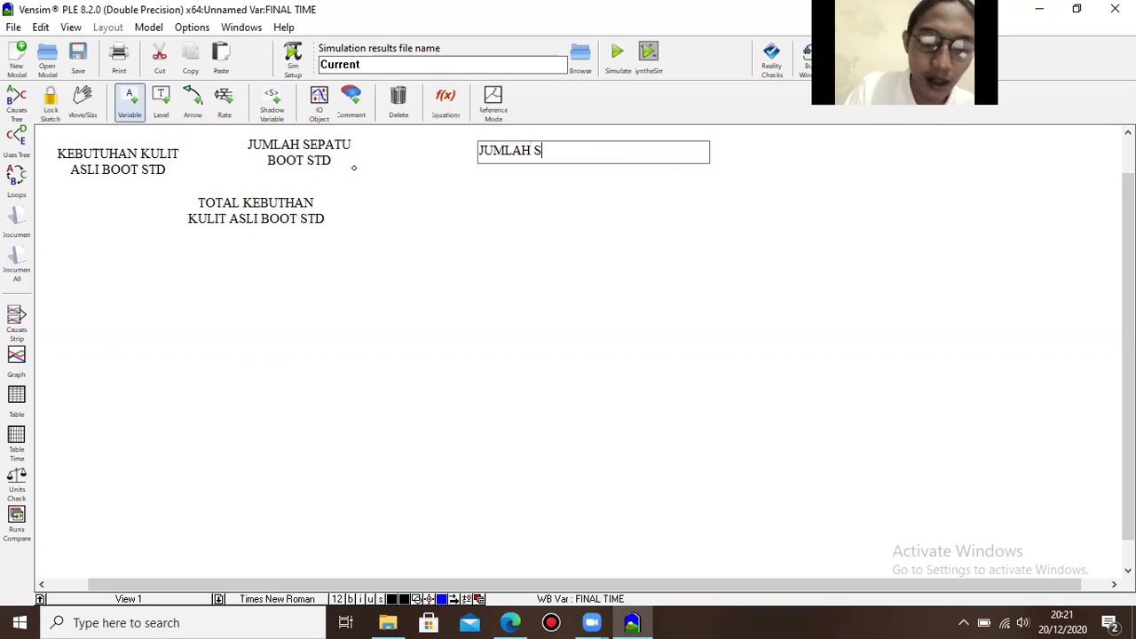
type("EPATU ")
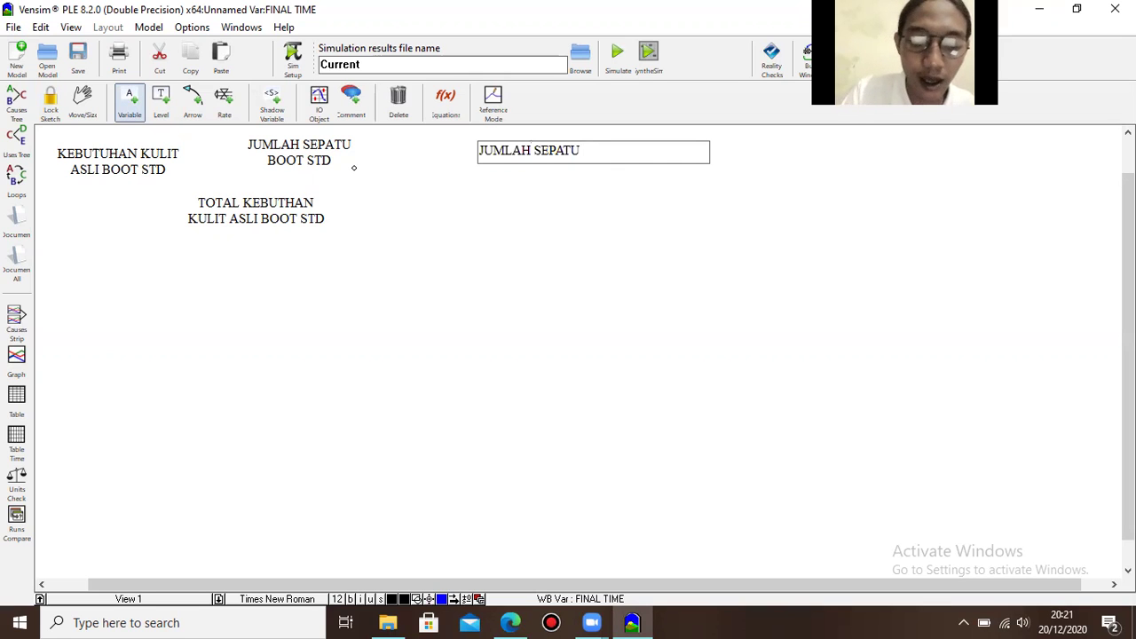
type("BOOT")
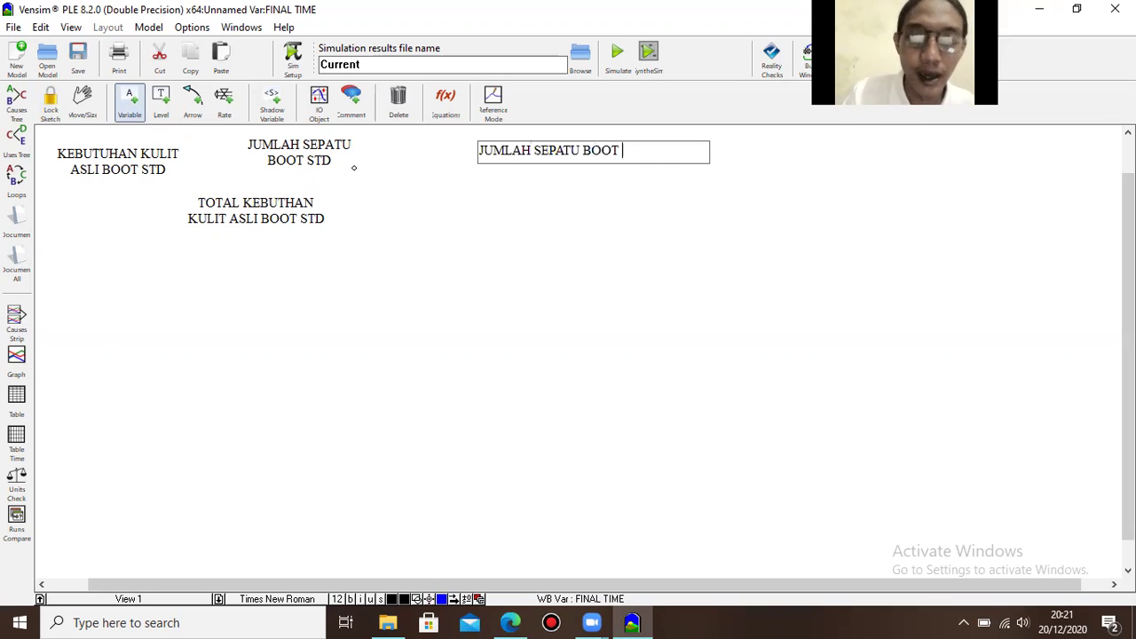
type(" SPR")
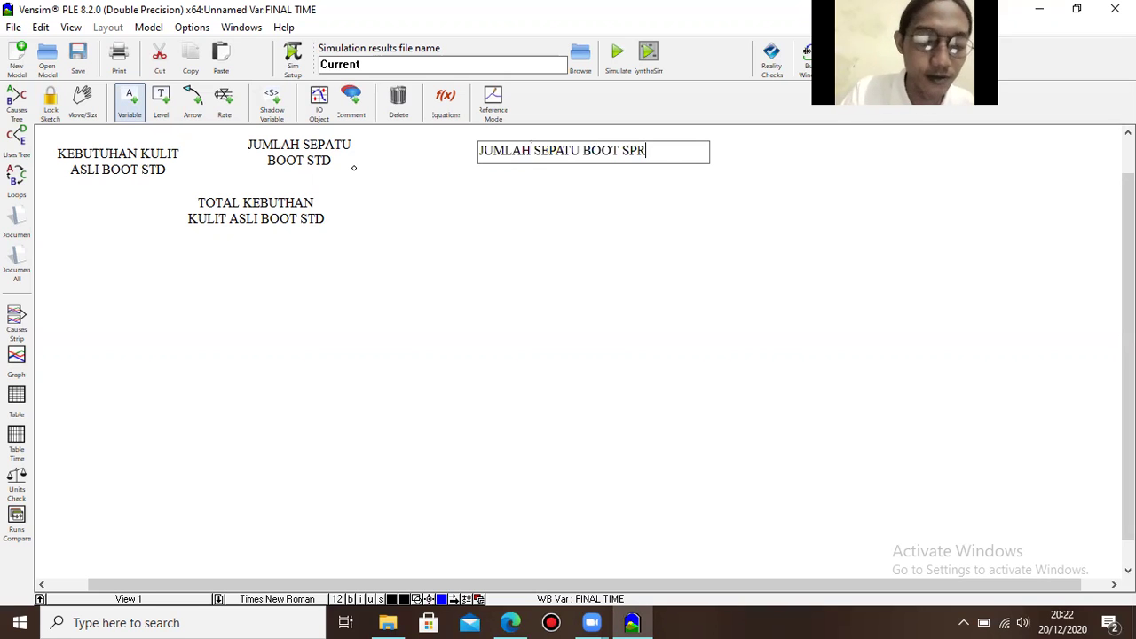
key("Return")
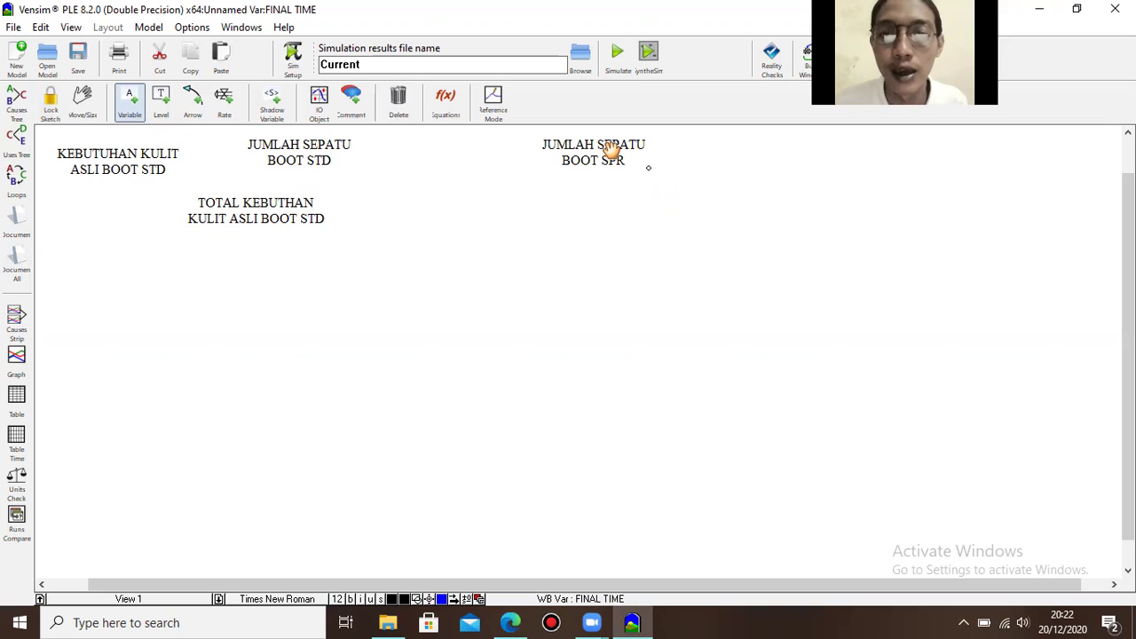
- Add the variable KEBUTUHAN KULIT ASLI BOOT SPR to the right of JUMLAH SEPATU BOOT SPR and move it farther away from it
left_click(762, 153)
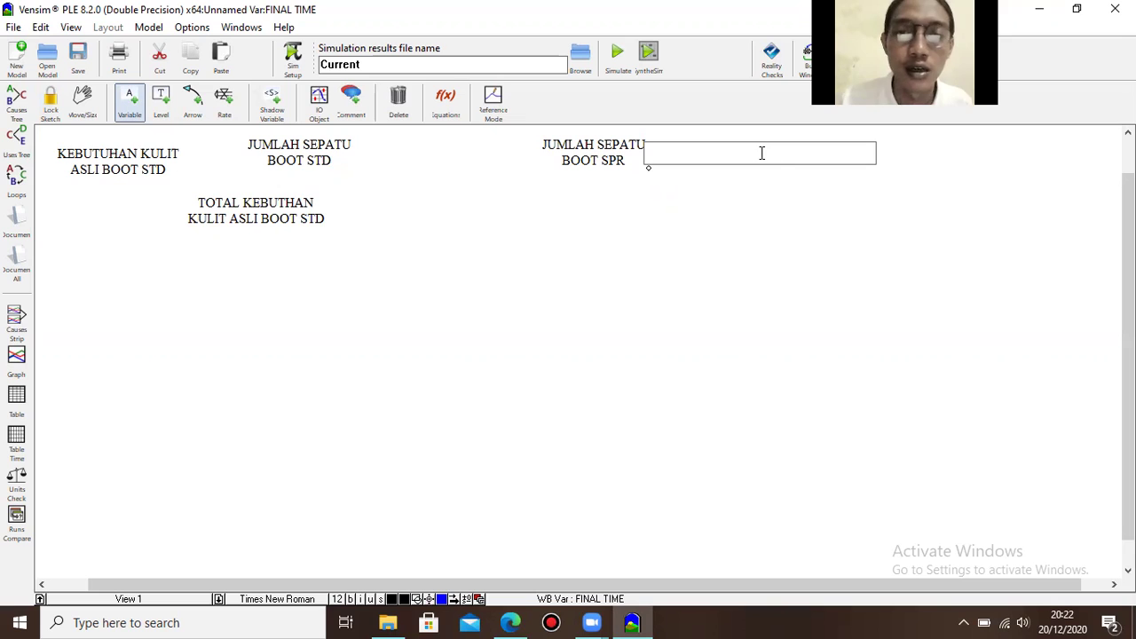
type("KEBU")
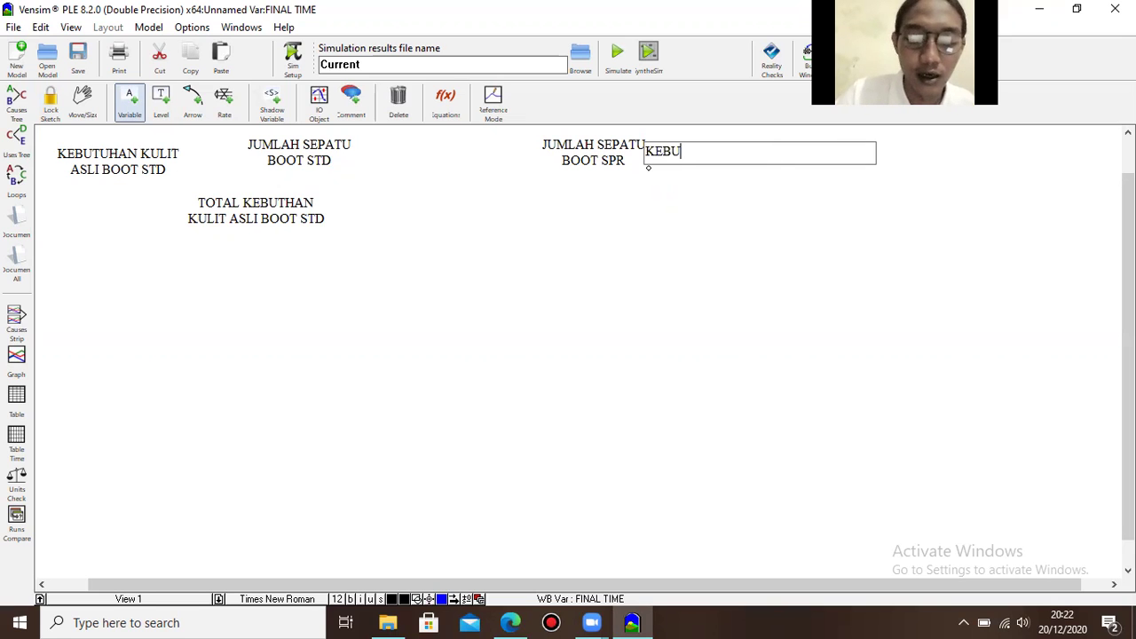
type("TUHAN KUL")
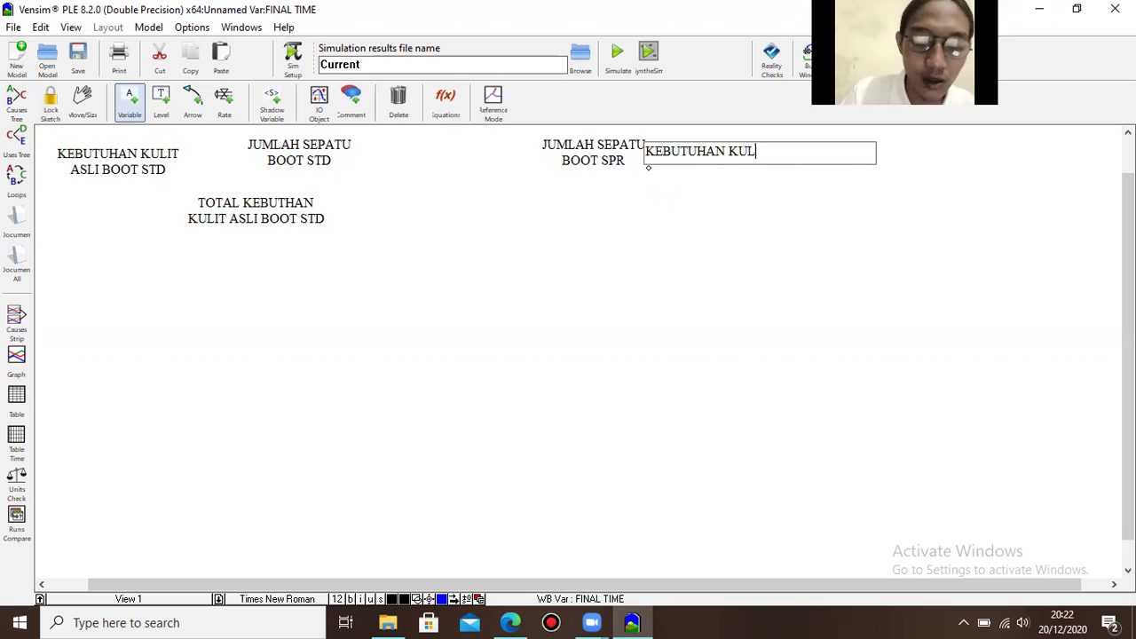
type("IT AS")
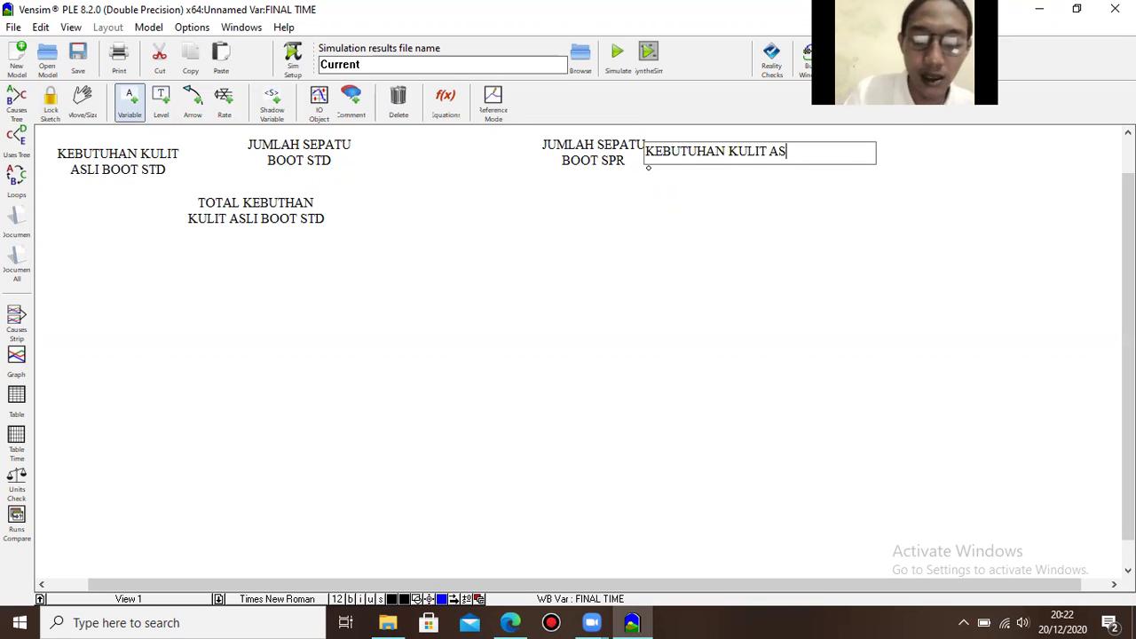
type("LI BOOT")
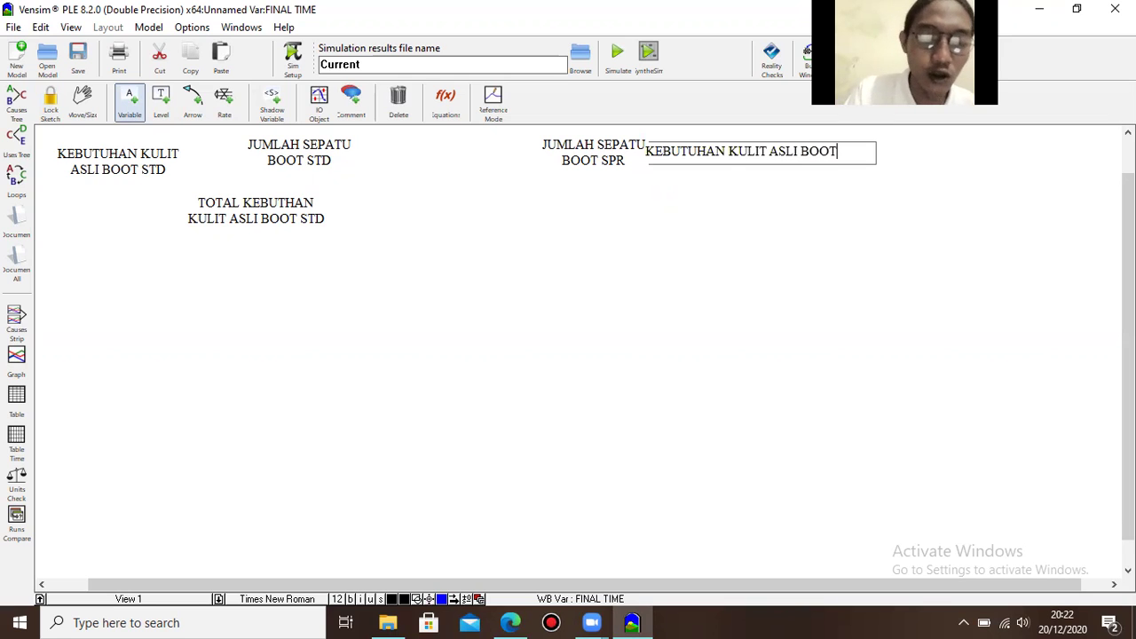
type(" SPR")
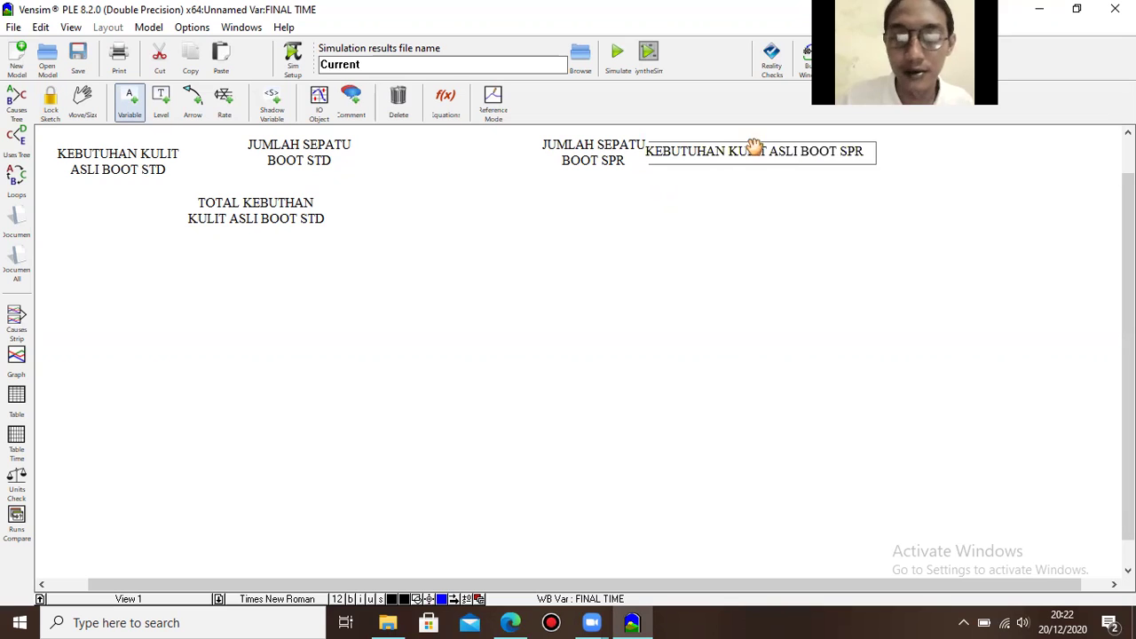
key("Return")
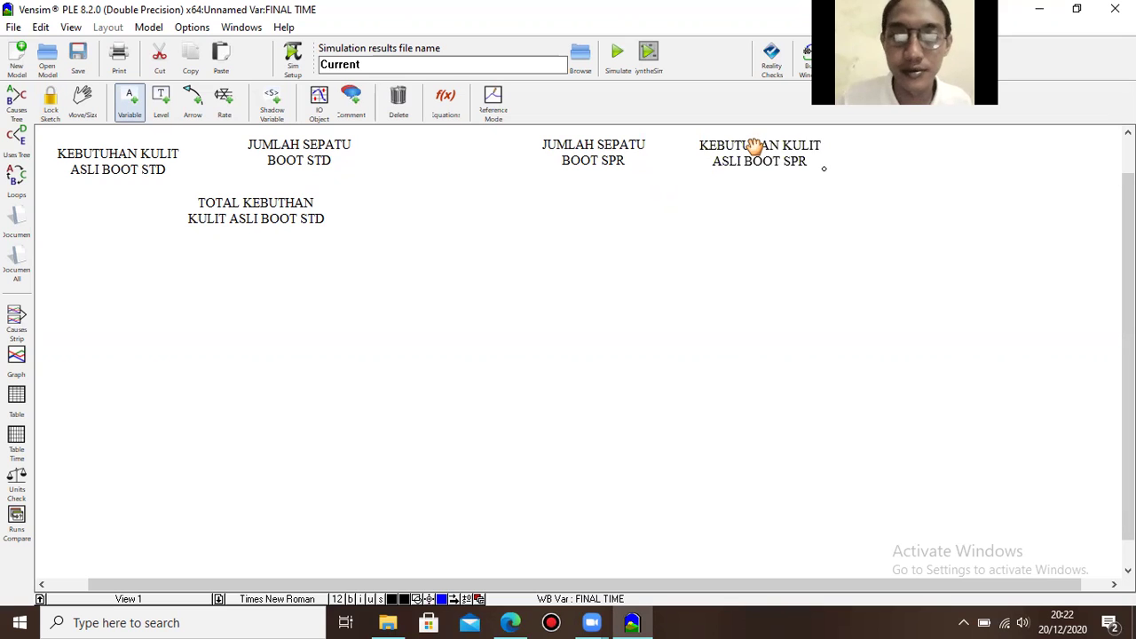
left_click_drag(788, 152, 895, 158)
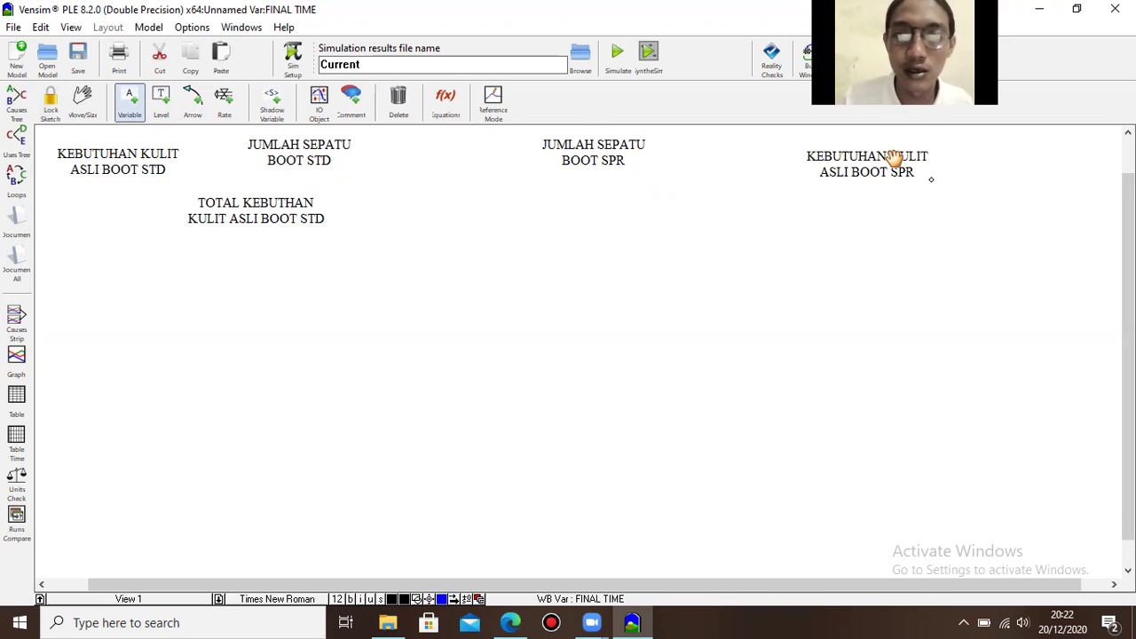
- Move the variable JUMLAH SEPATU BOOT SPR closer to KEBUTUHAN KULIT ASLI BOOT SPR
left_click(610, 142)
left_click(661, 200)
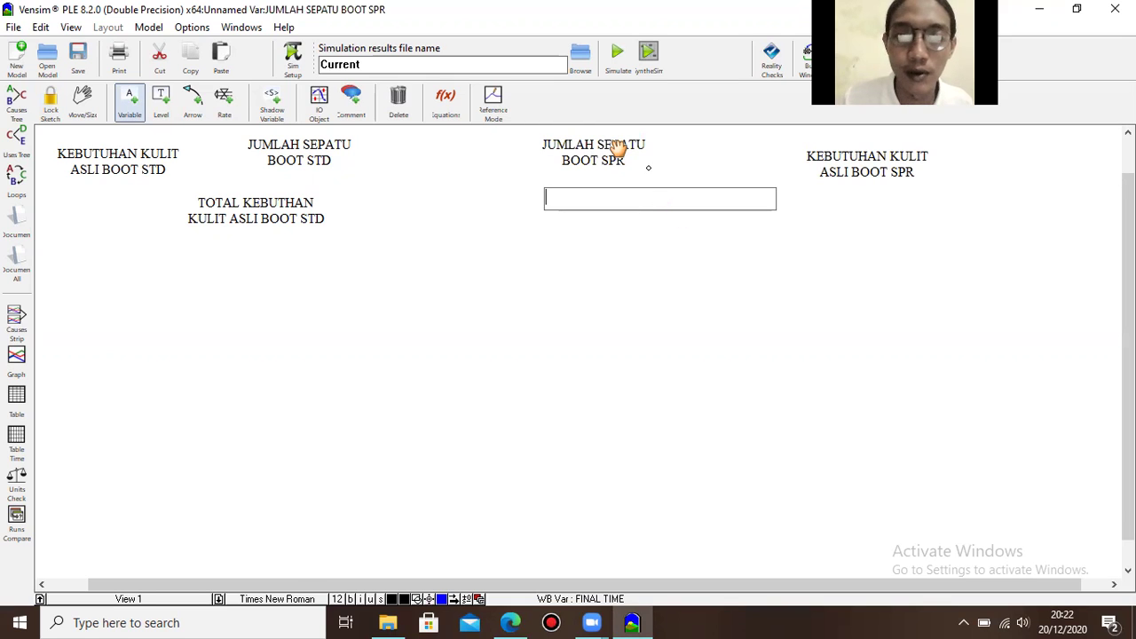
left_click_drag(619, 148, 689, 153)
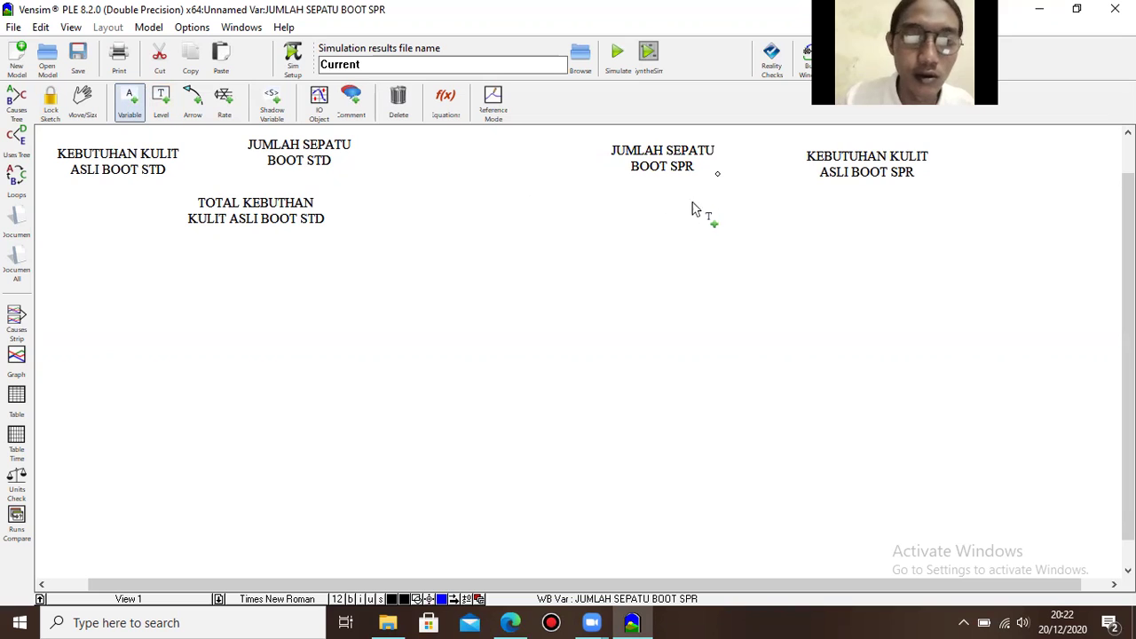
- Add a variable named TOTAL KEBUTUHAN below JUMLAH SEPATU BOOT SPR
left_click(649, 221)
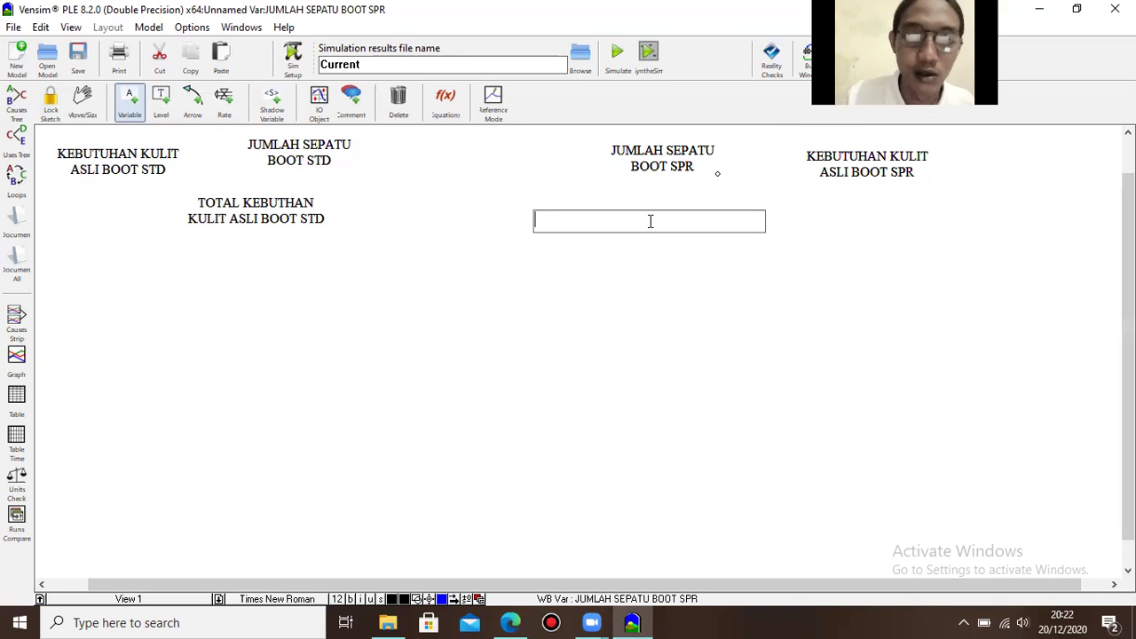
type("TOTAL KE")
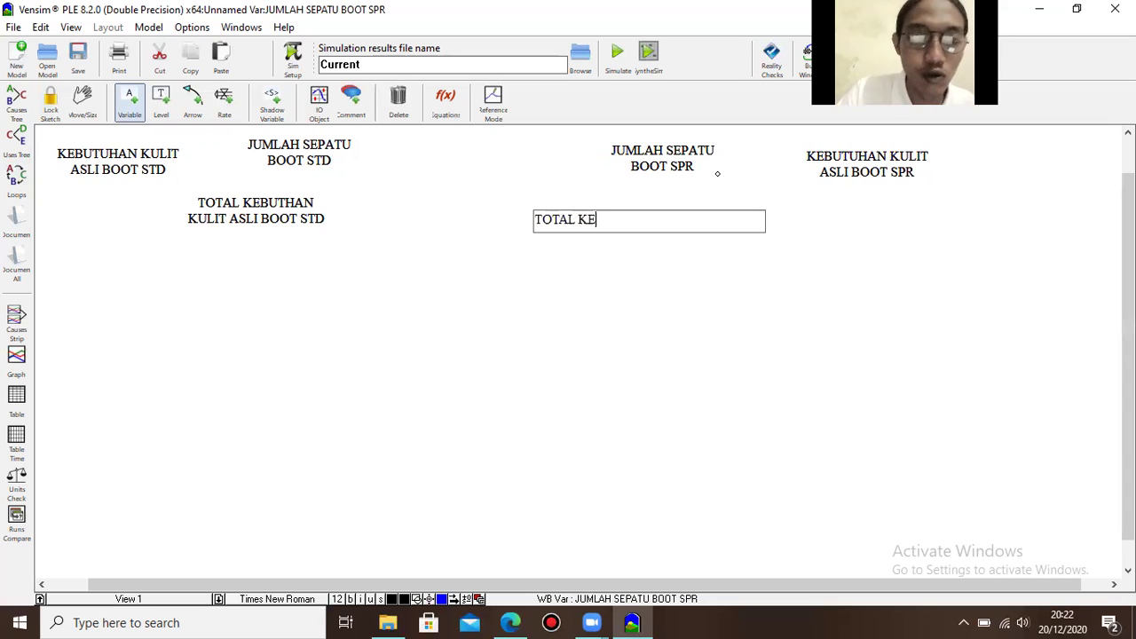
type("BUTUH")
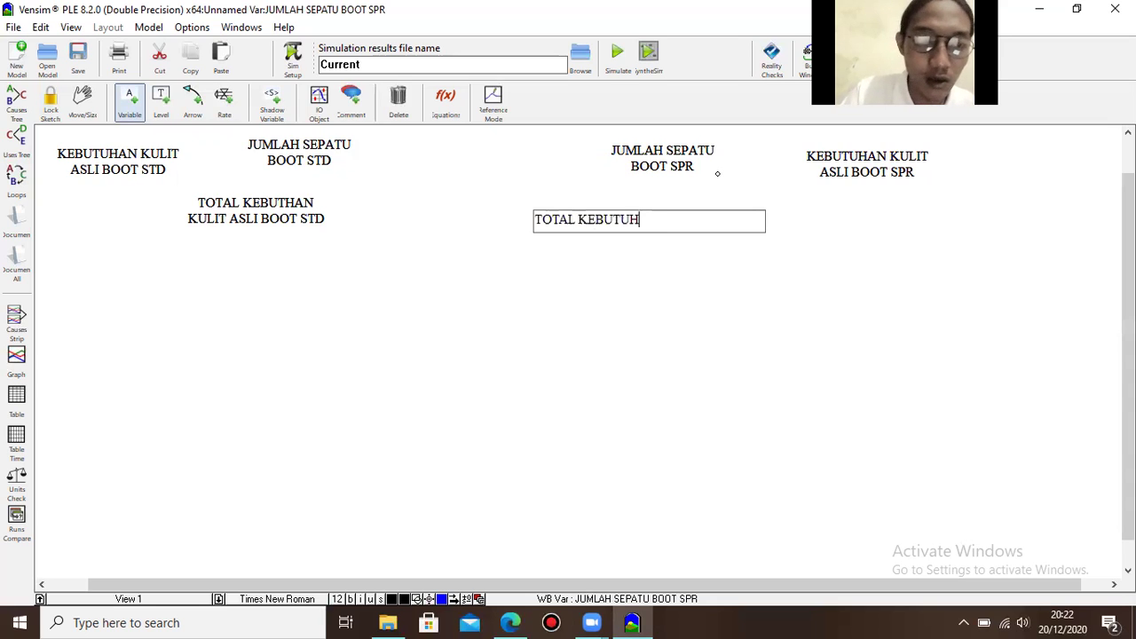
type("AN")
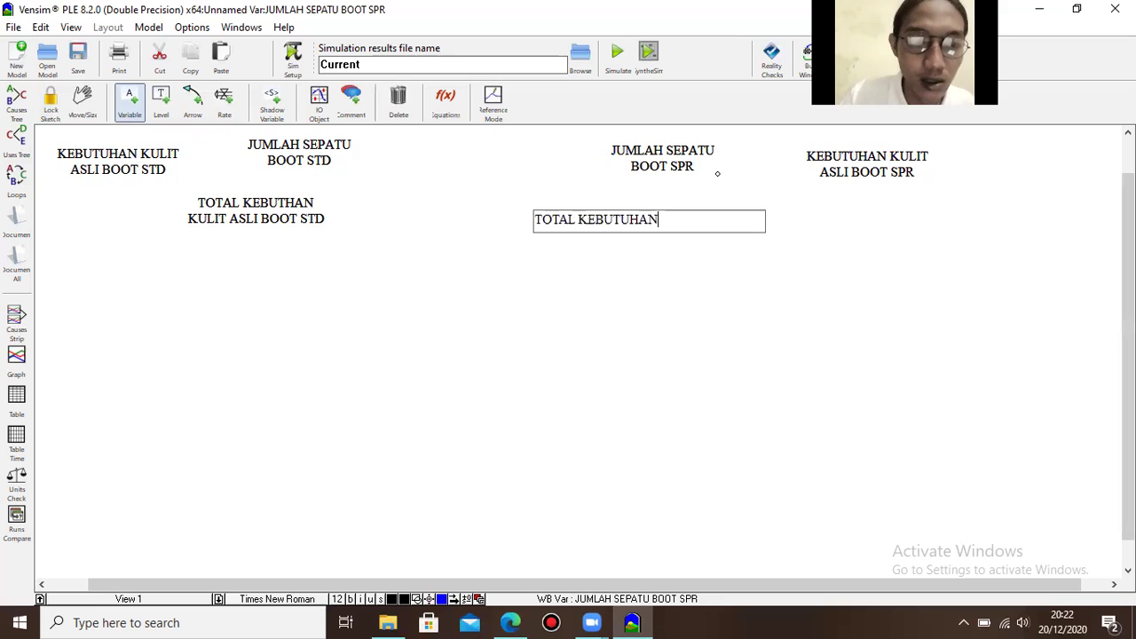
- Correct the misspelled total variable's name to TOTAL KEBUTUHAN KULIT ASLI BOOT STD
left_click(282, 215)
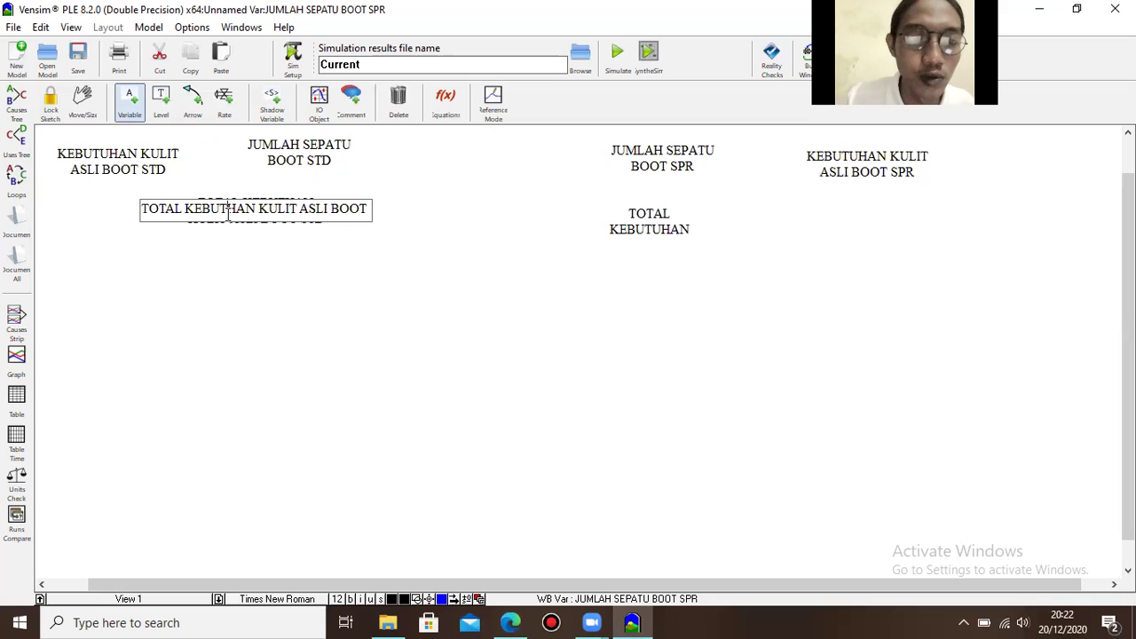
type("U")
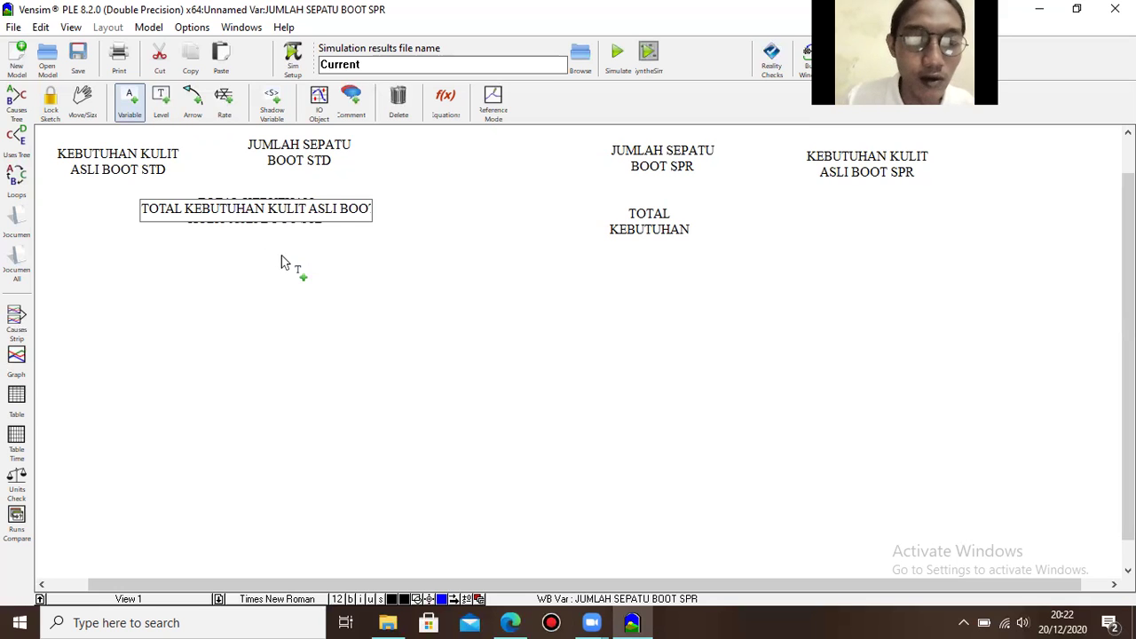
left_click(281, 255)
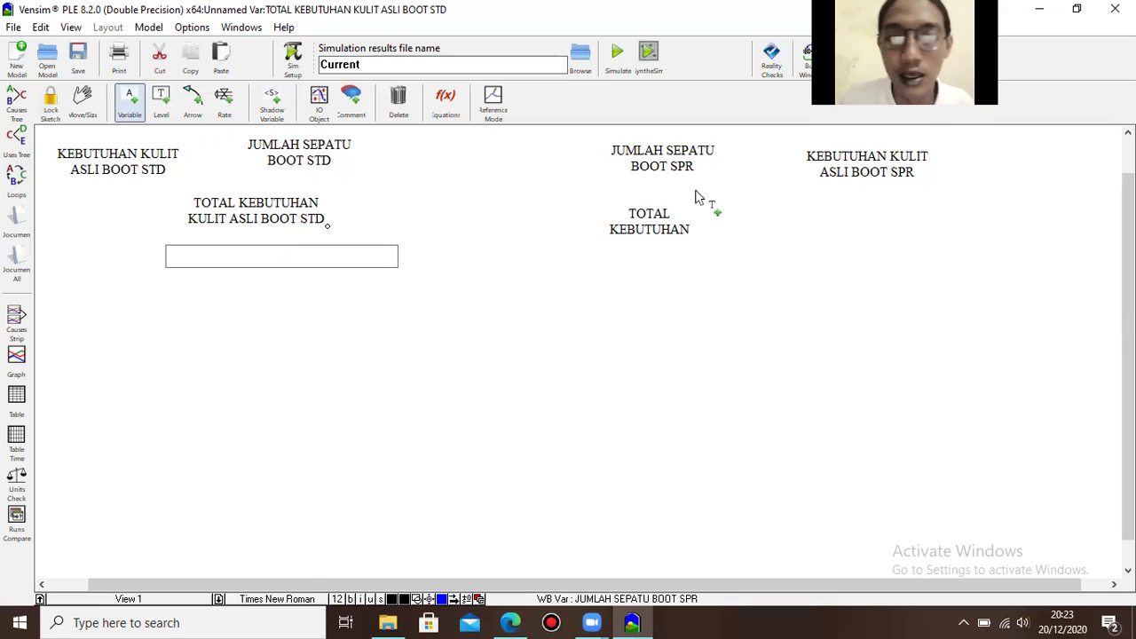
- Extend the name of the TOTAL KEBUTUHAN variable to TOTAL KEBUTUHAN KULIT ASLI BOOT SPR
left_click(677, 215)
left_click(682, 223)
type("UL")
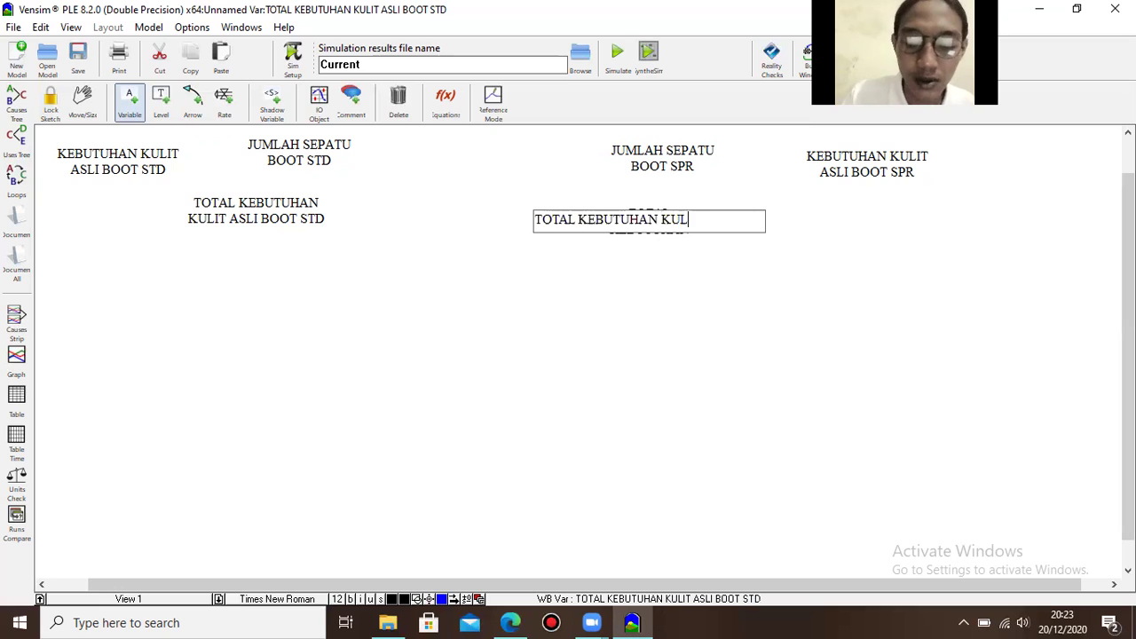
type("IT ASLO")
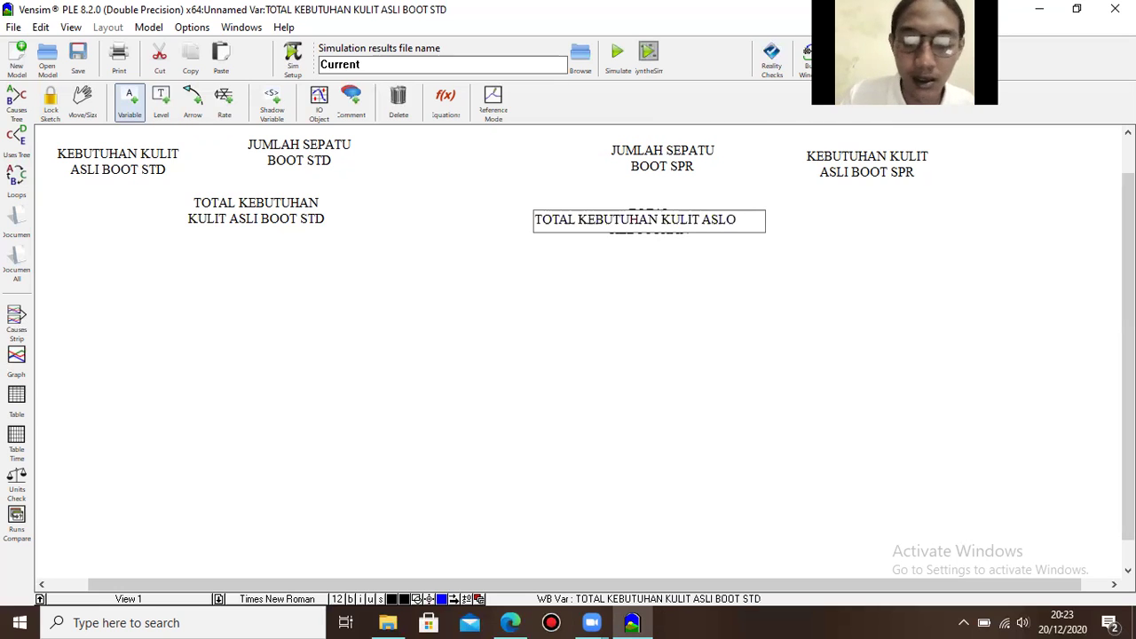
key("BackSpace")
type("I ")
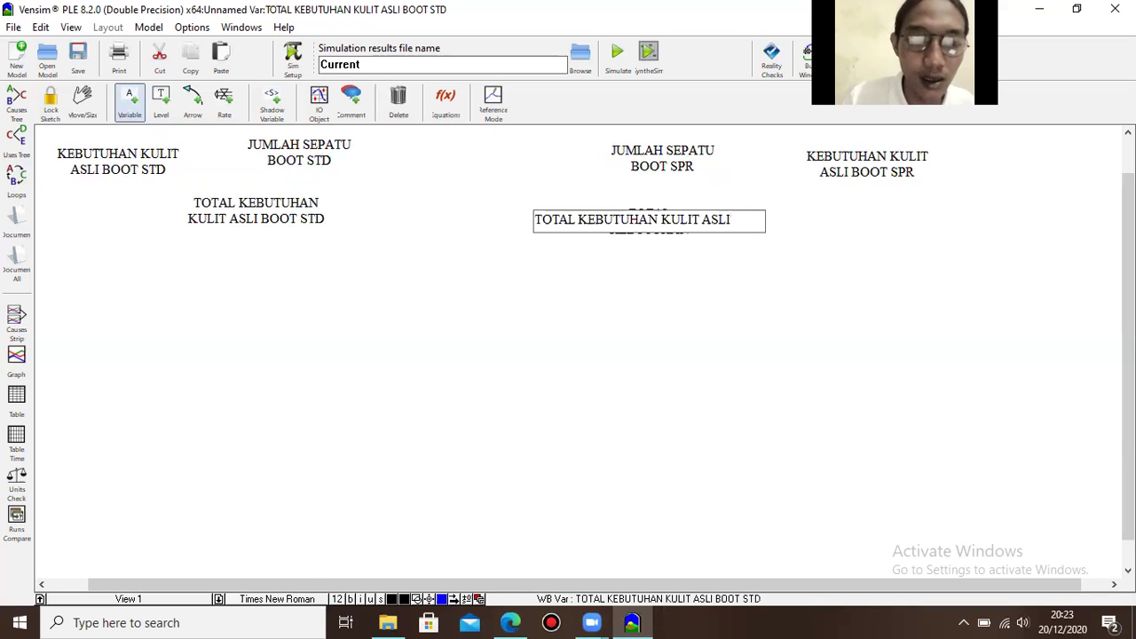
type("BO")
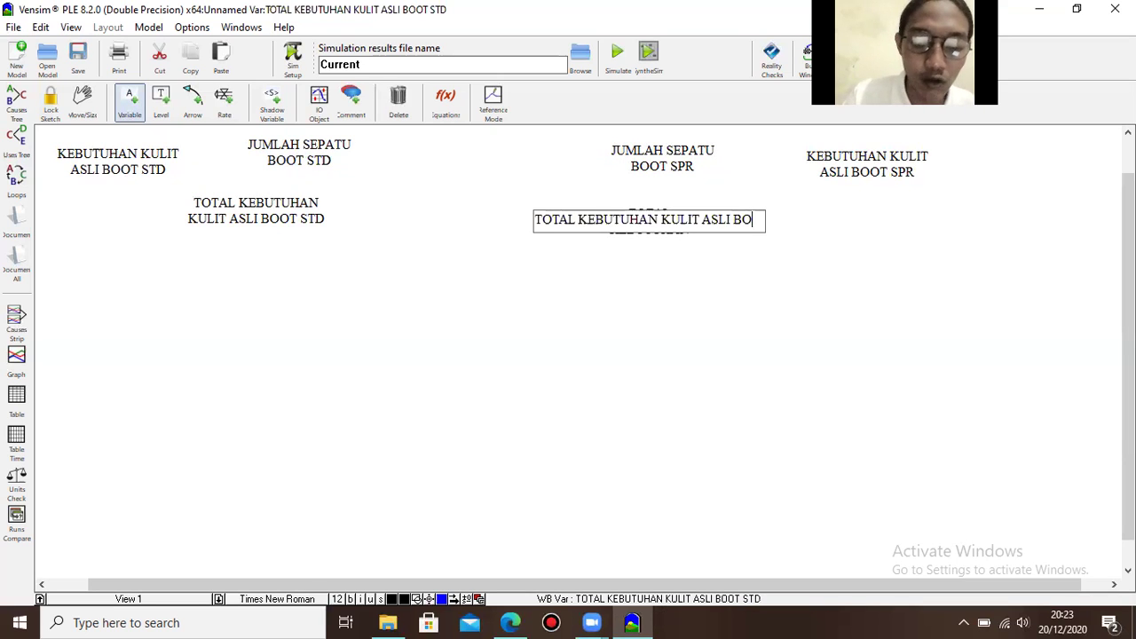
type("OT")
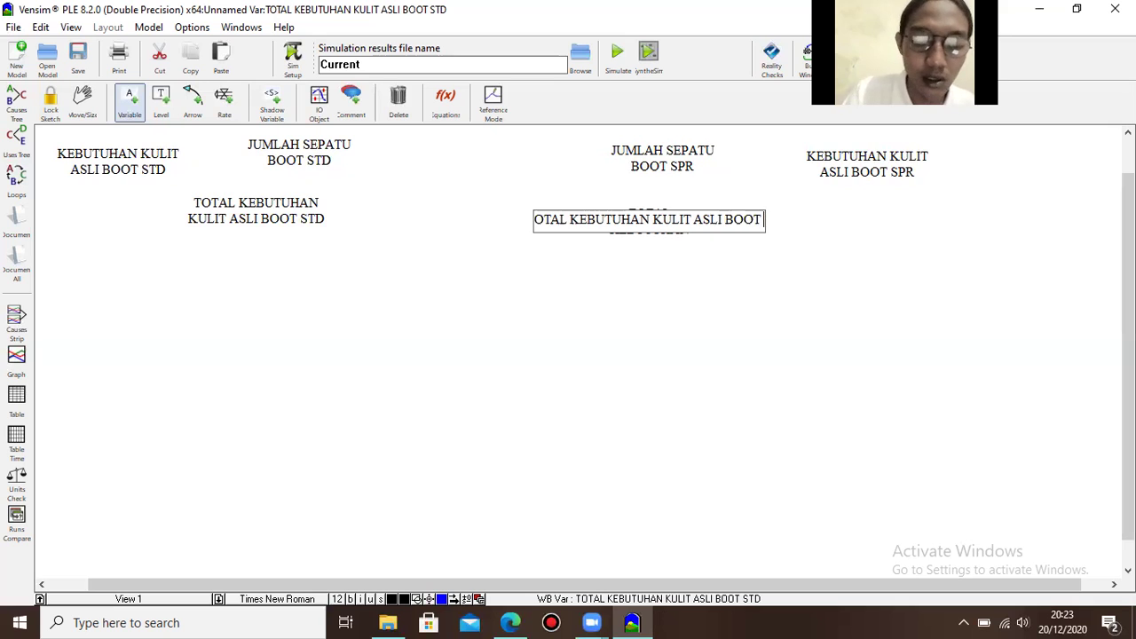
type(" SPR")
key("Return")
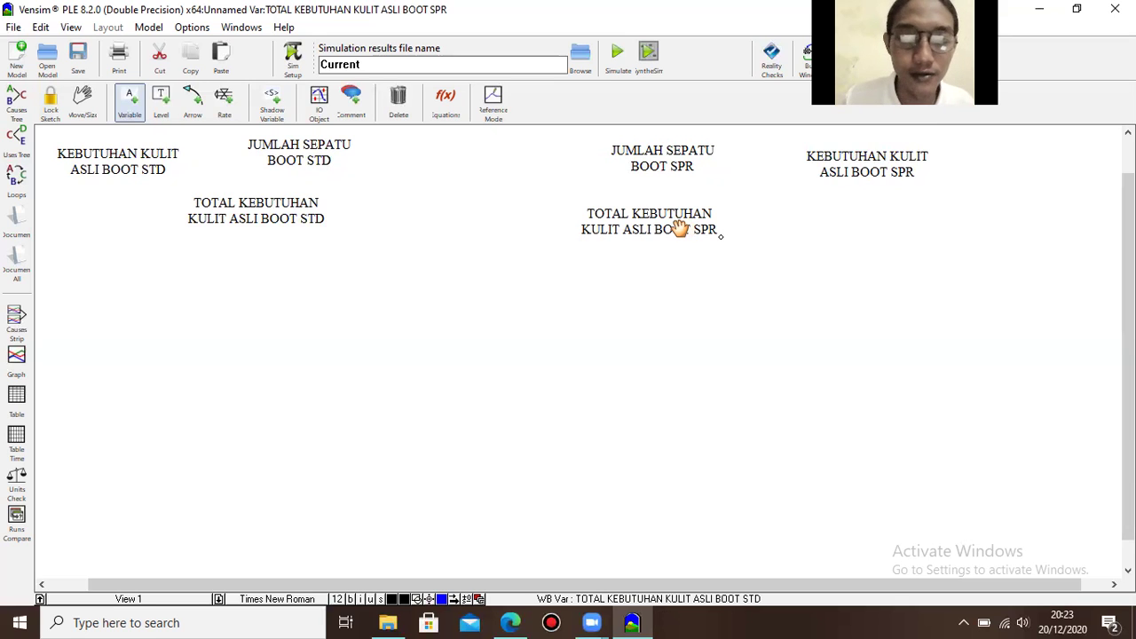
- Shift TOTAL KEBUTUHAN KULIT ASLI BOOT STD down and outward, and add a variable named KETERSEDIAAN KULIT ASLI between and slightly below the two boot totals
left_click_drag(257, 213, 229, 229)
left_click(450, 243)
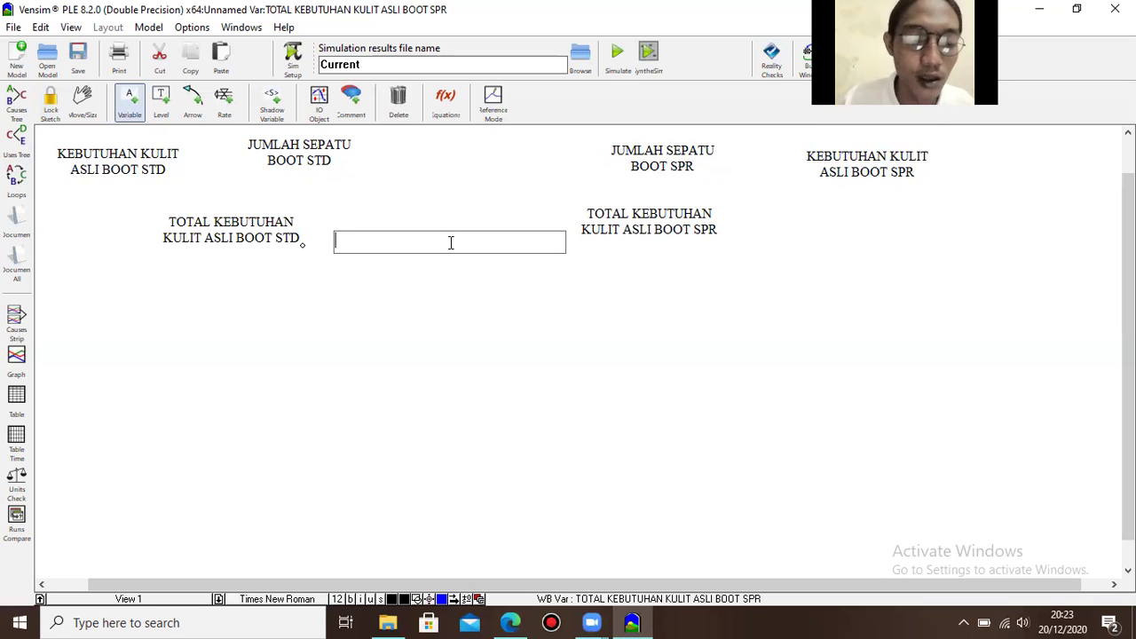
type("KETERS")
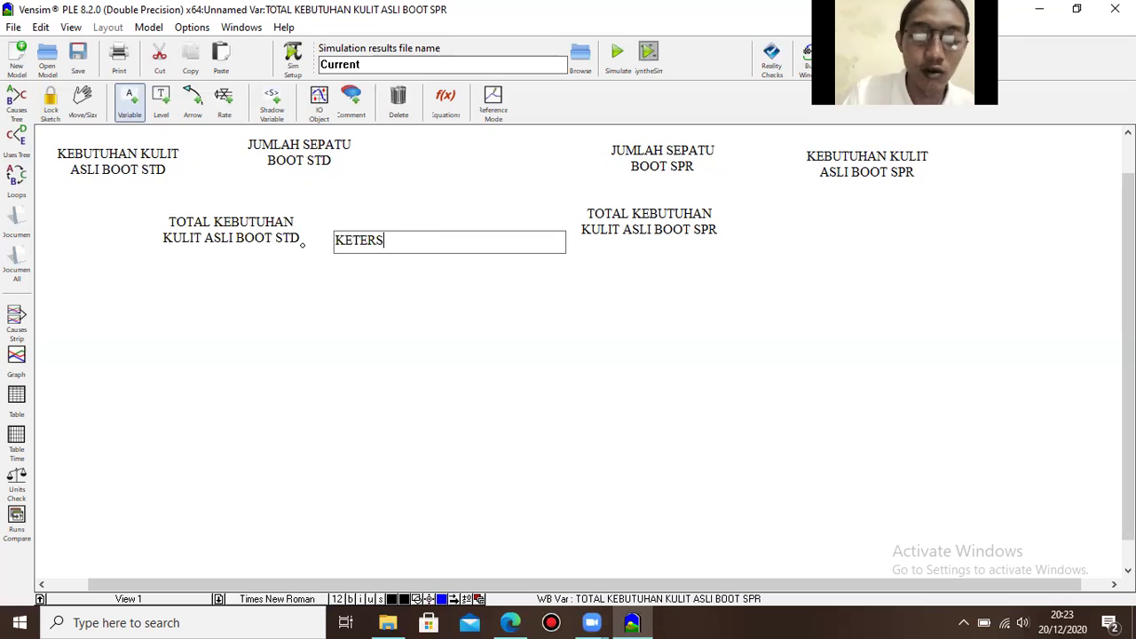
type("I")
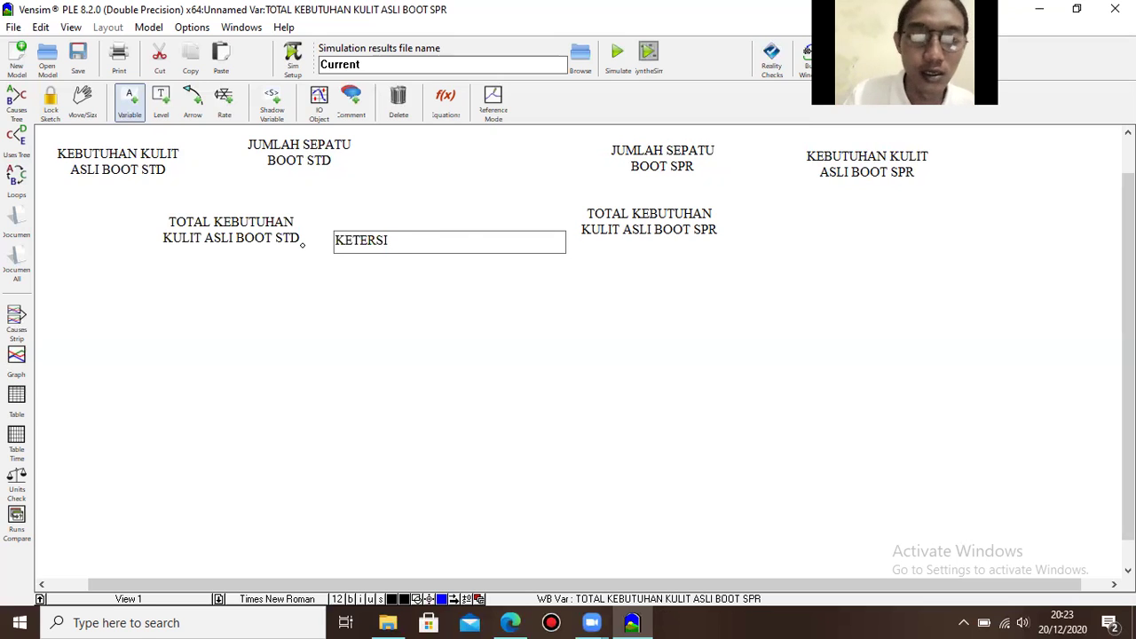
key("BackSpace")
type("EDIAAN ")
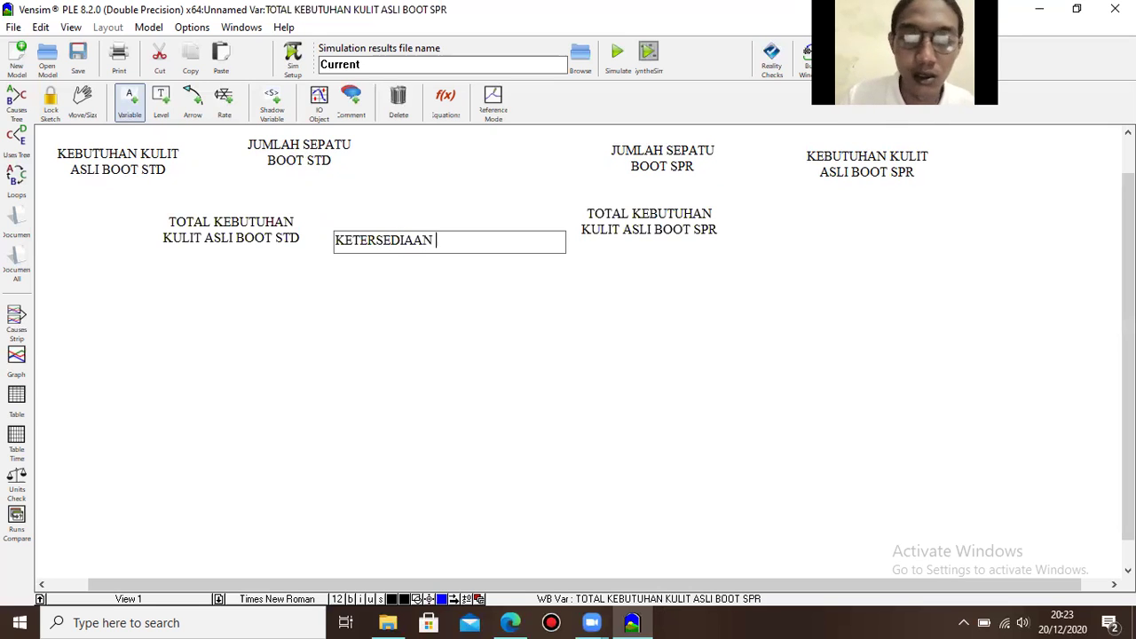
type("KULIT")
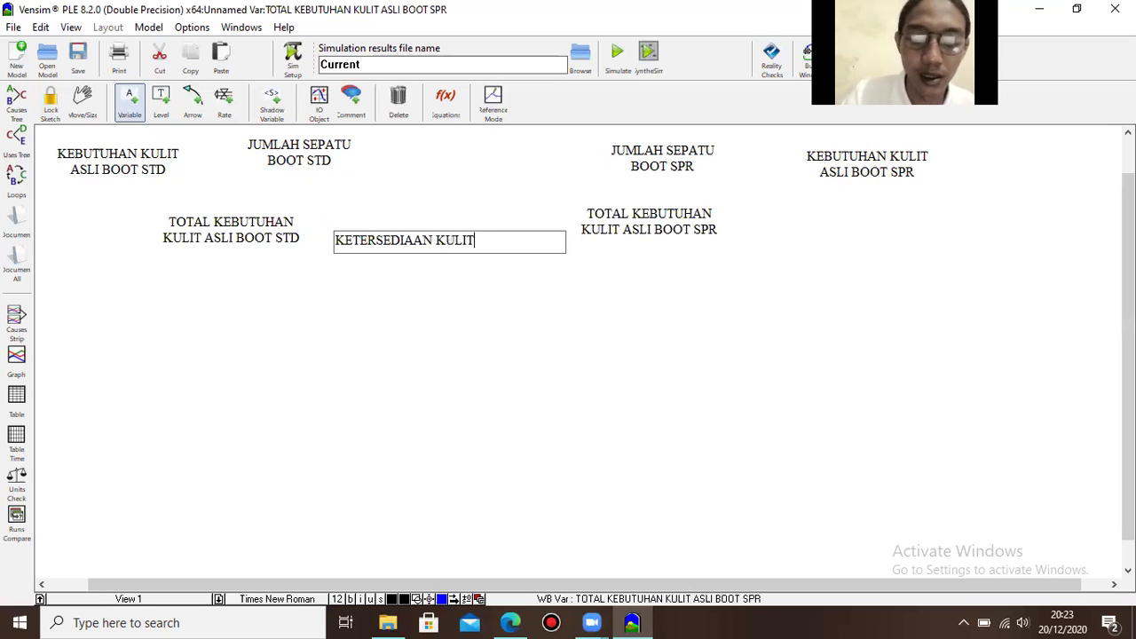
type(" ASLI")
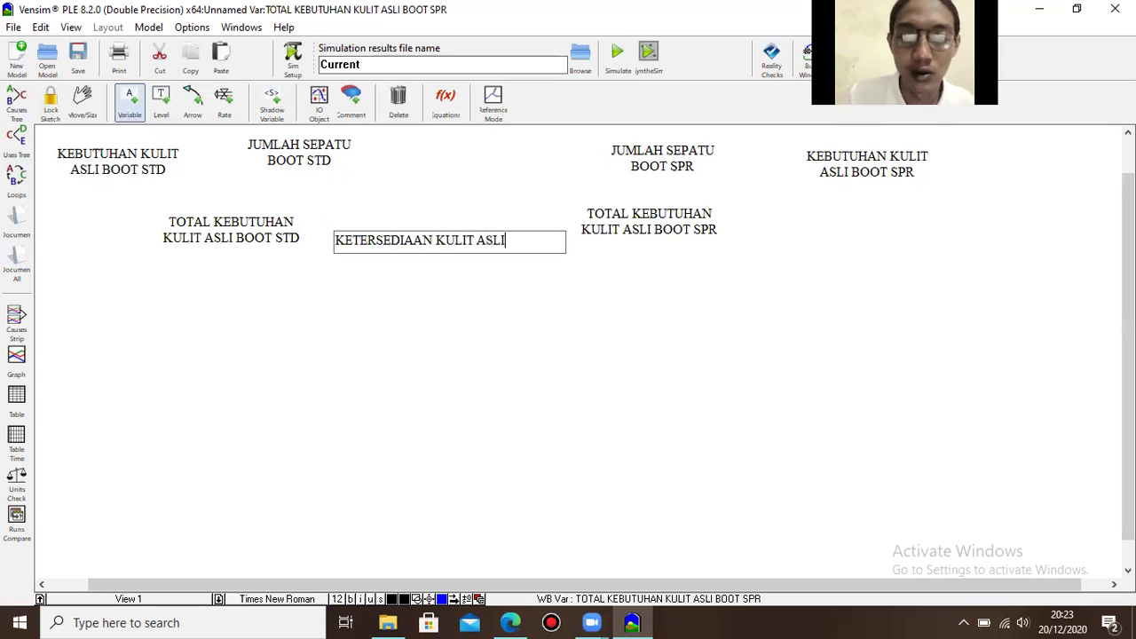
key("Return")
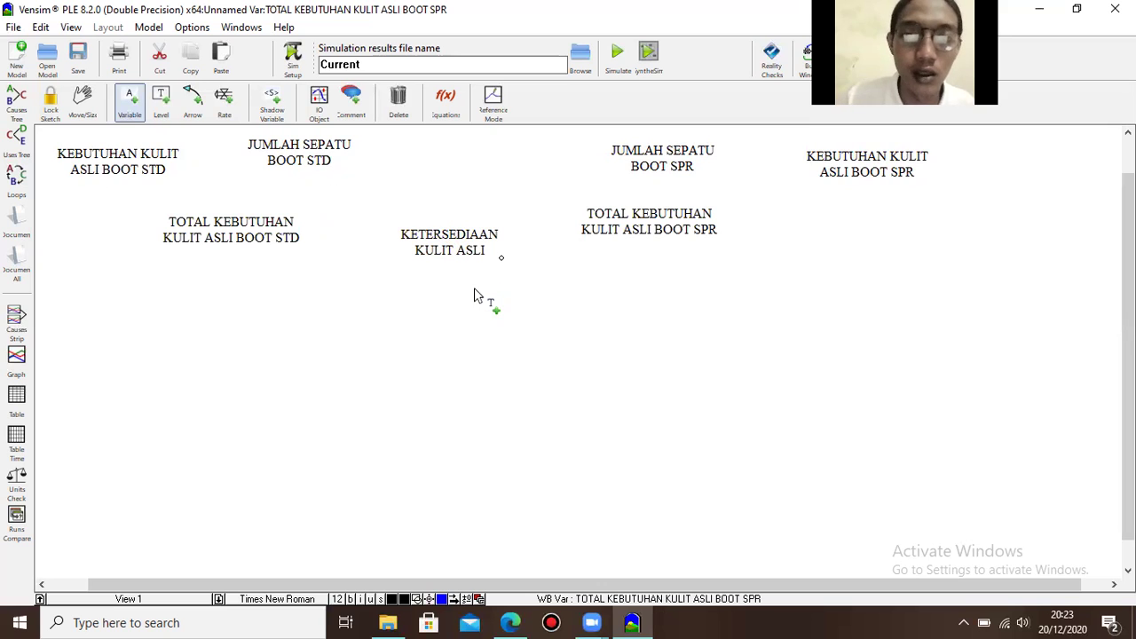
left_click_drag(465, 232, 474, 266)
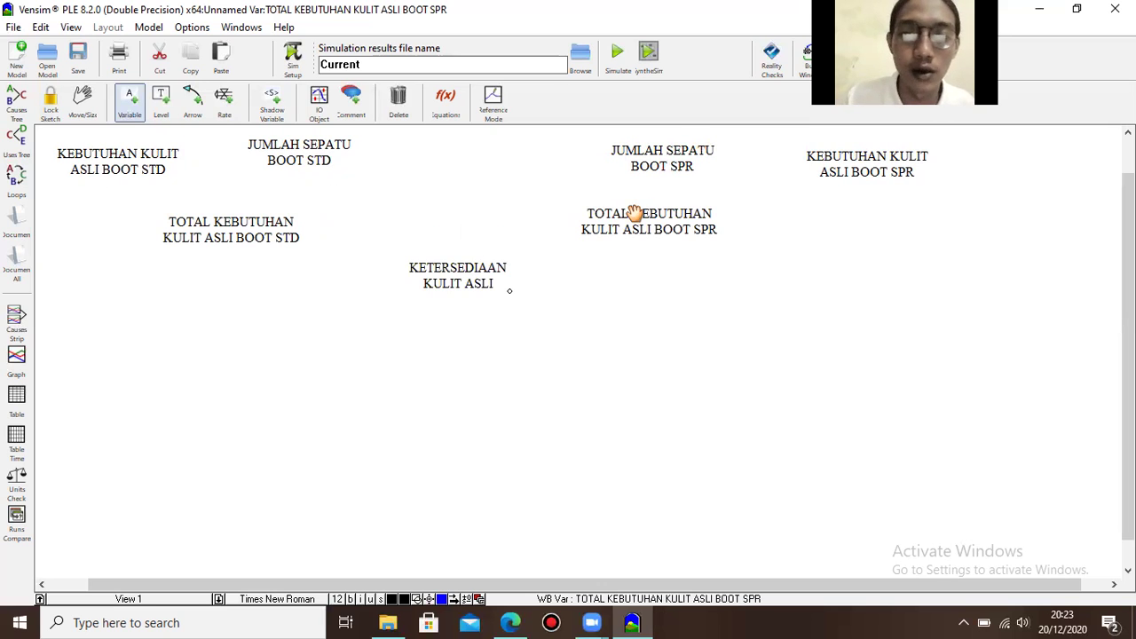
- Add a variable named TOTAL KEBUTUHAN KULIT ASLI below KETERSEDIAAN KULIT ASLI
left_click(461, 330)
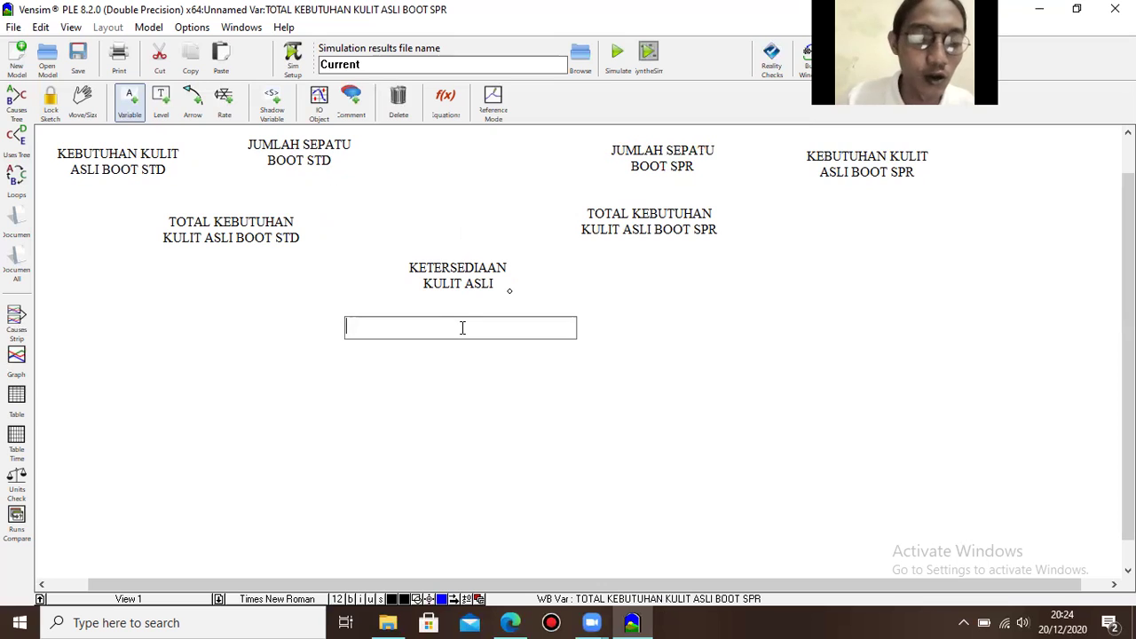
type("TO")
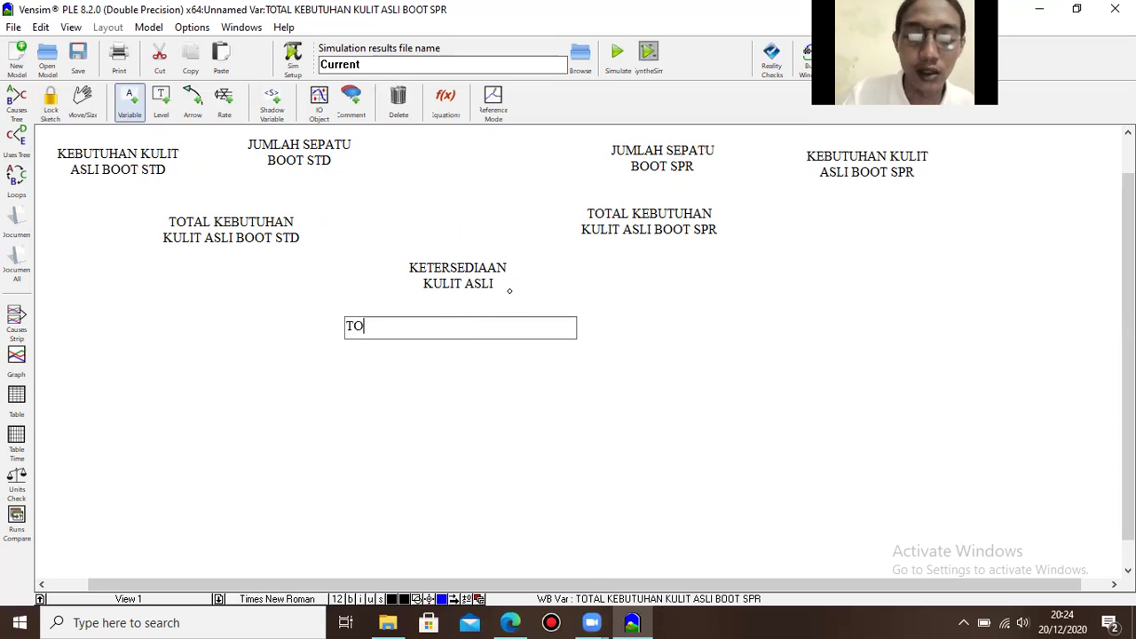
type("TA")
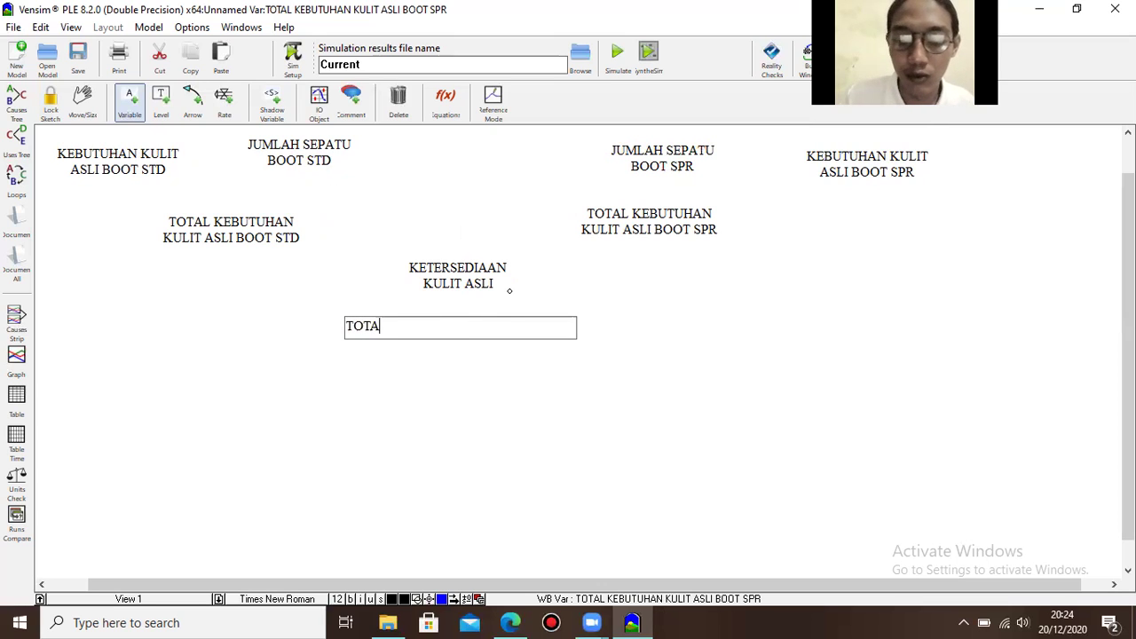
type("L KELUT")
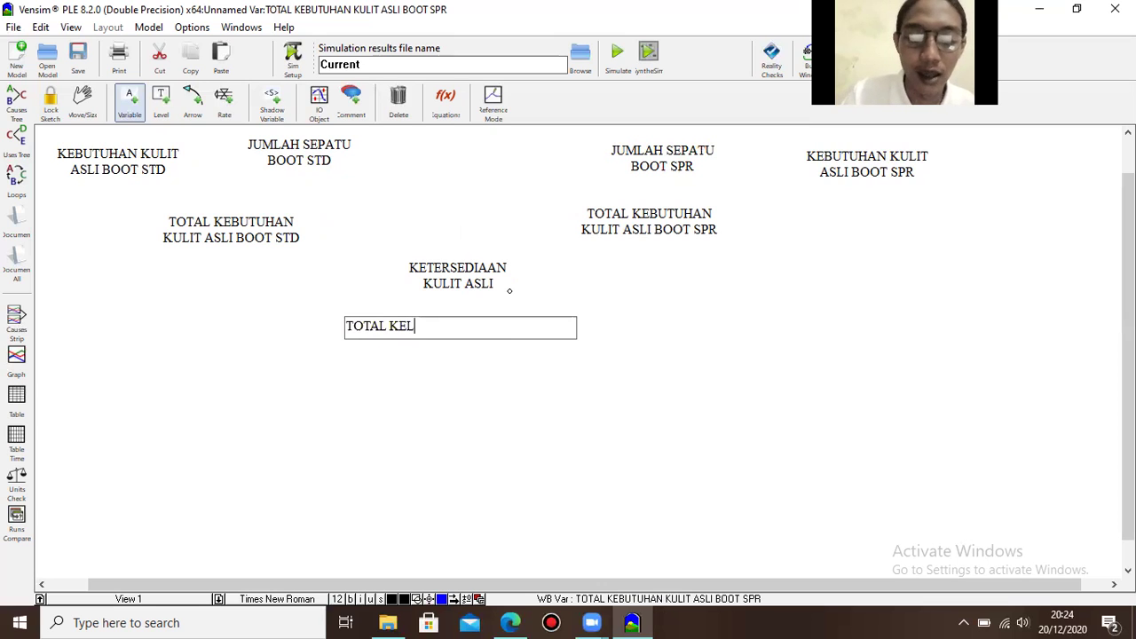
key("BackSpace")
key("BackSpace")
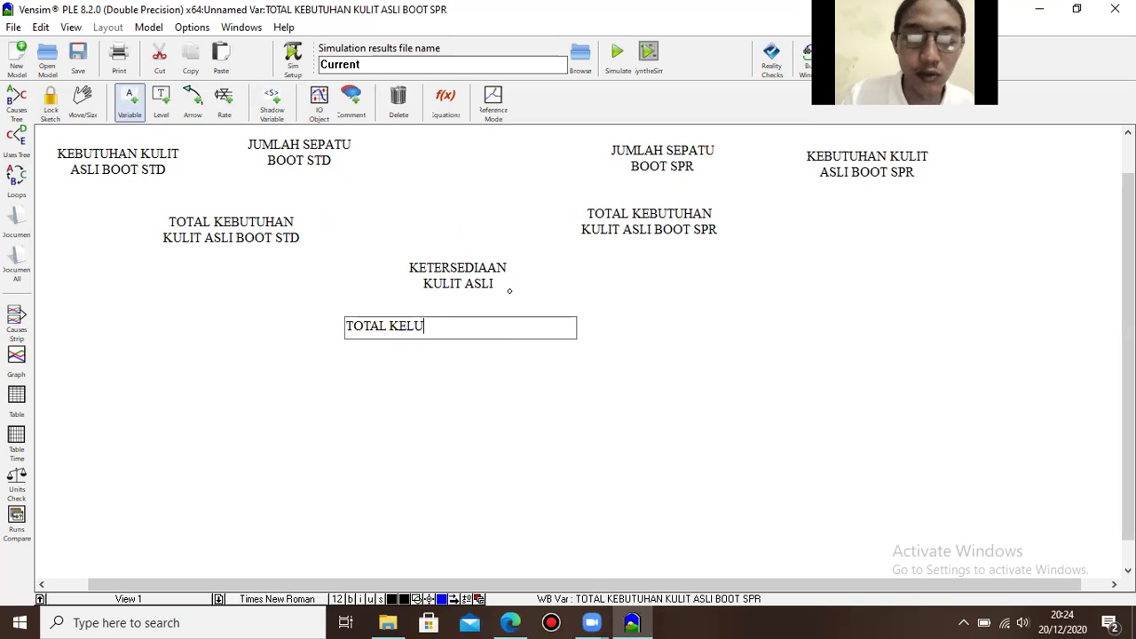
key("BackSpace")
type("BUTU")
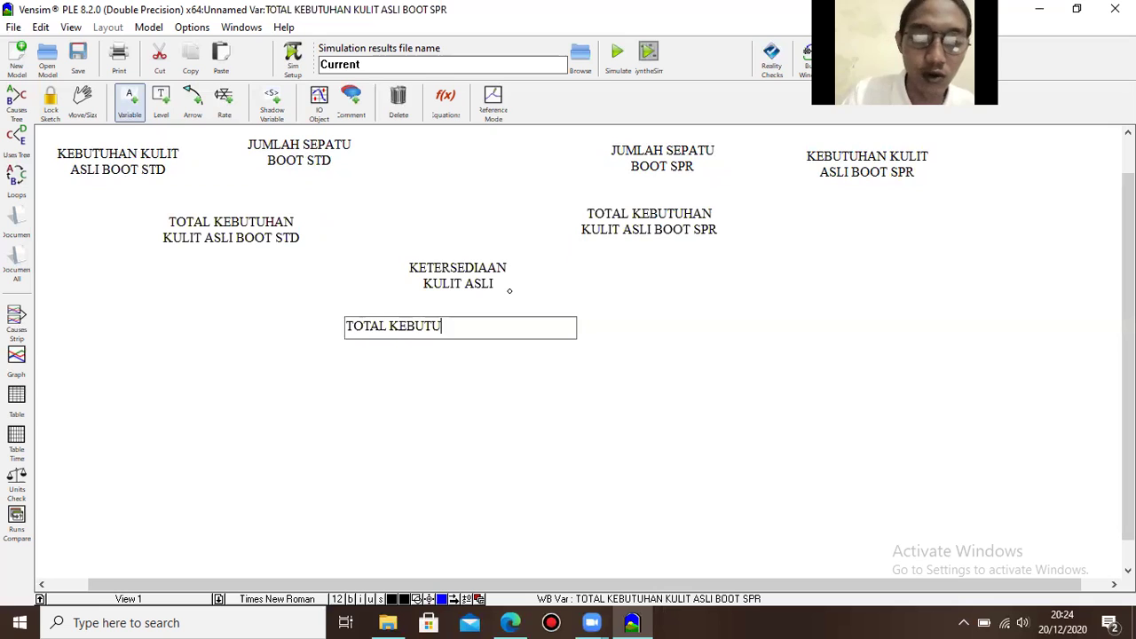
type("HAN ")
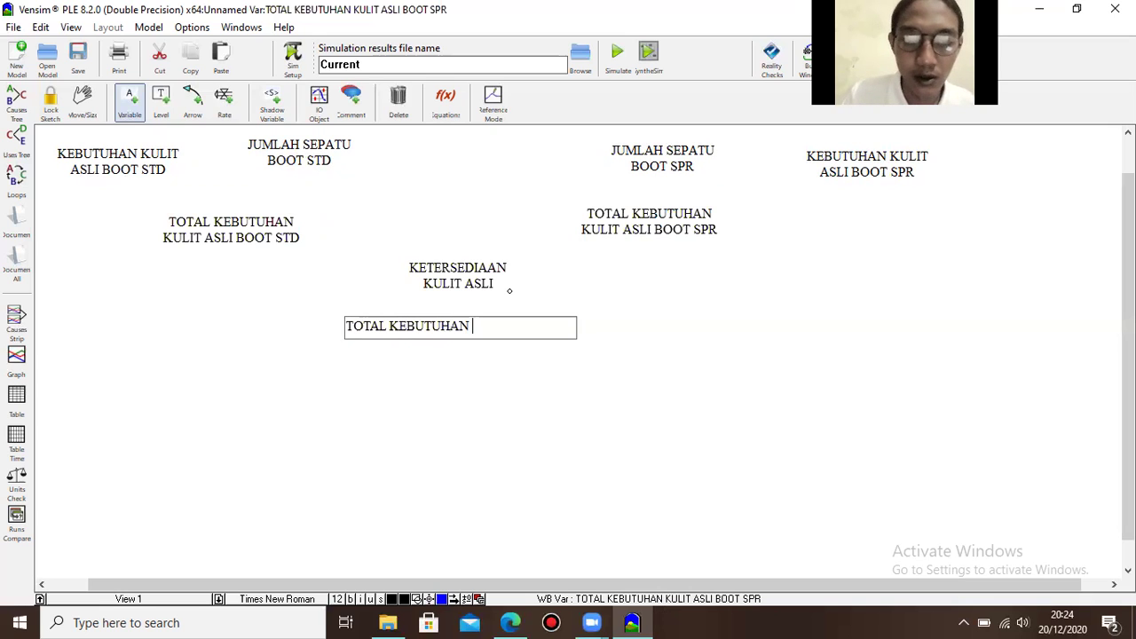
type("KULI")
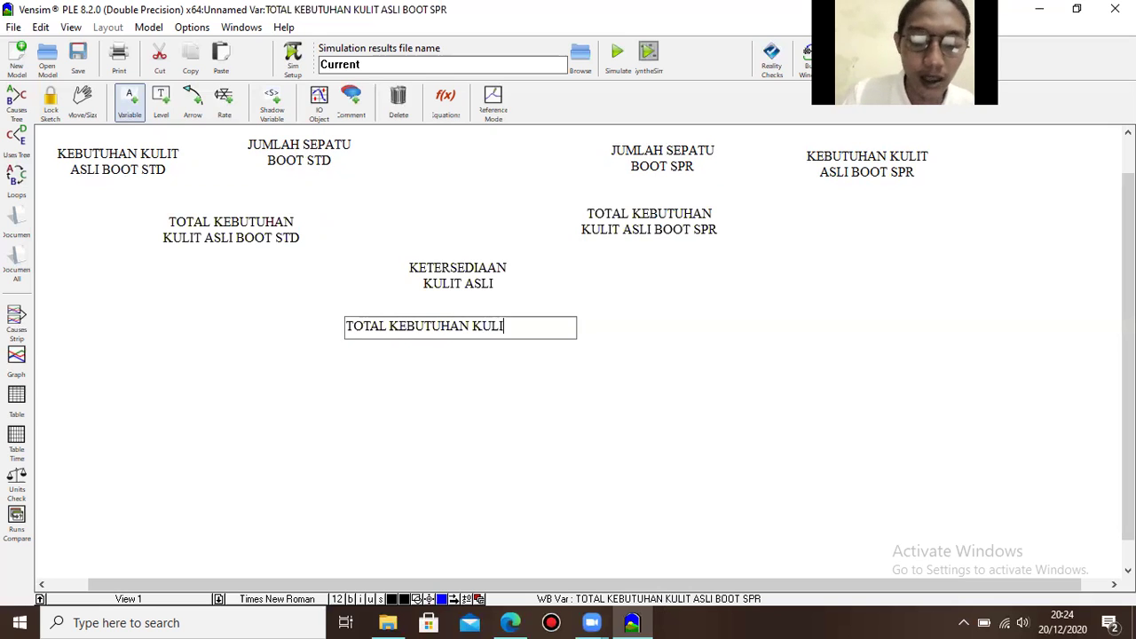
type("T ASLI")
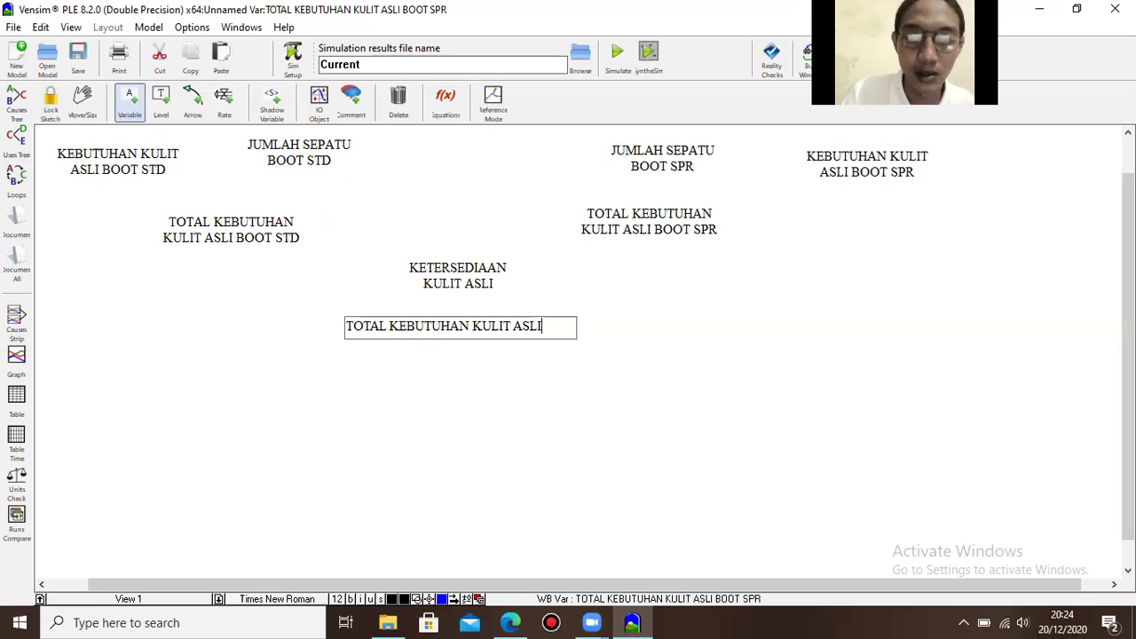
left_click(603, 306)
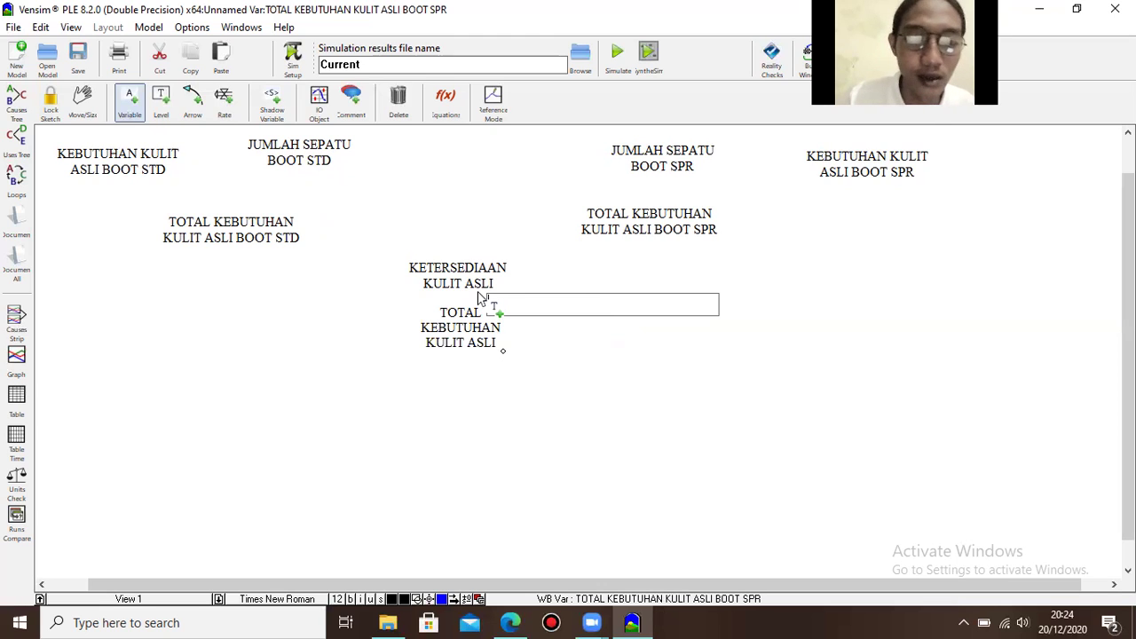
- Move KETERSEDIAAN KULIT ASLI and TOTAL KEBUTUHAN KULIT ASLI higher on the sketch, keeping them stacked between the STD and SPR totals
left_click_drag(472, 269, 472, 250)
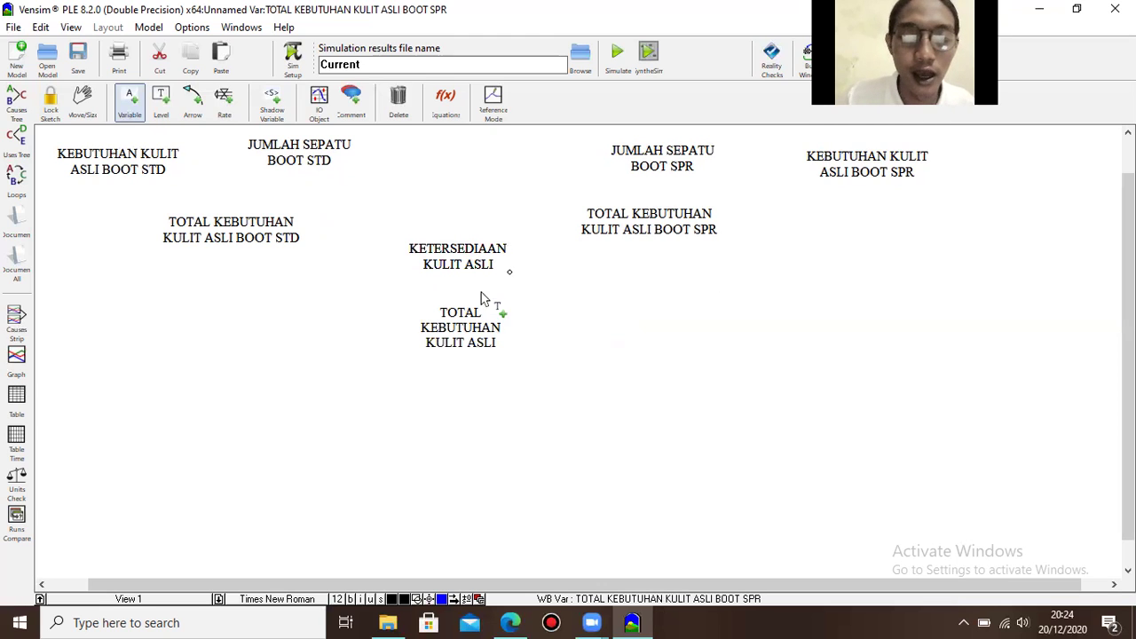
left_click_drag(471, 317, 492, 248)
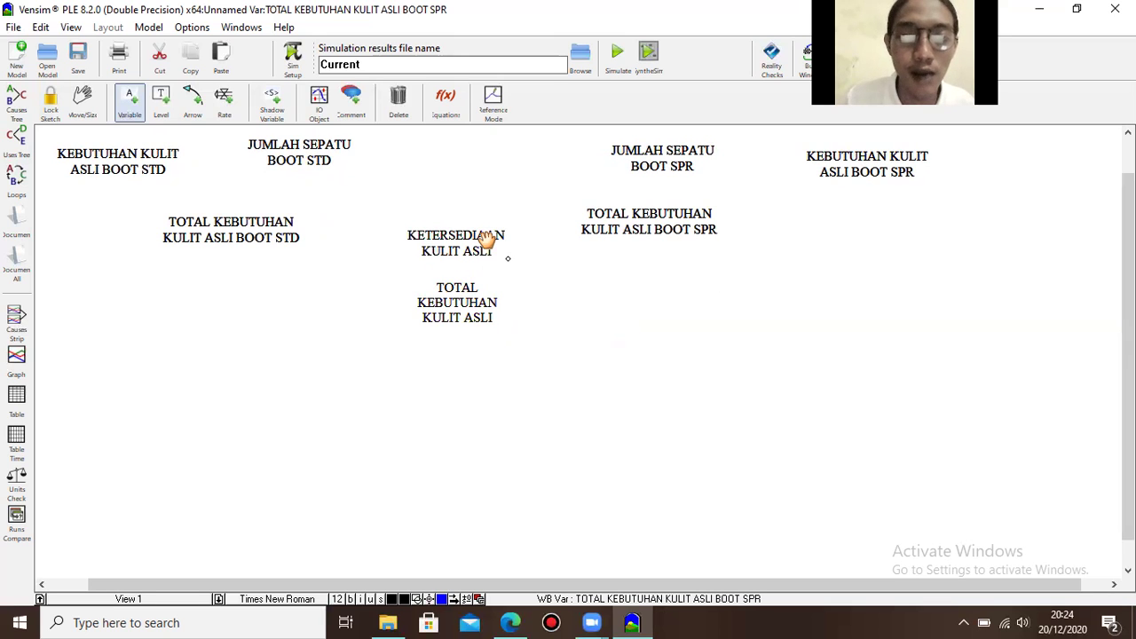
left_click(502, 245)
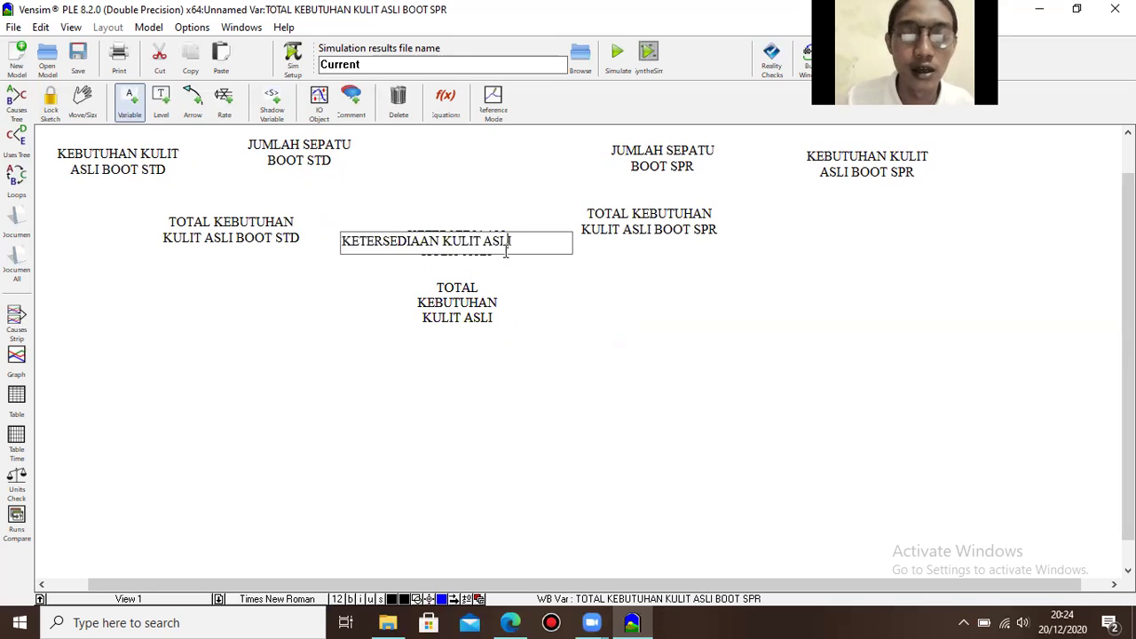
left_click(573, 335)
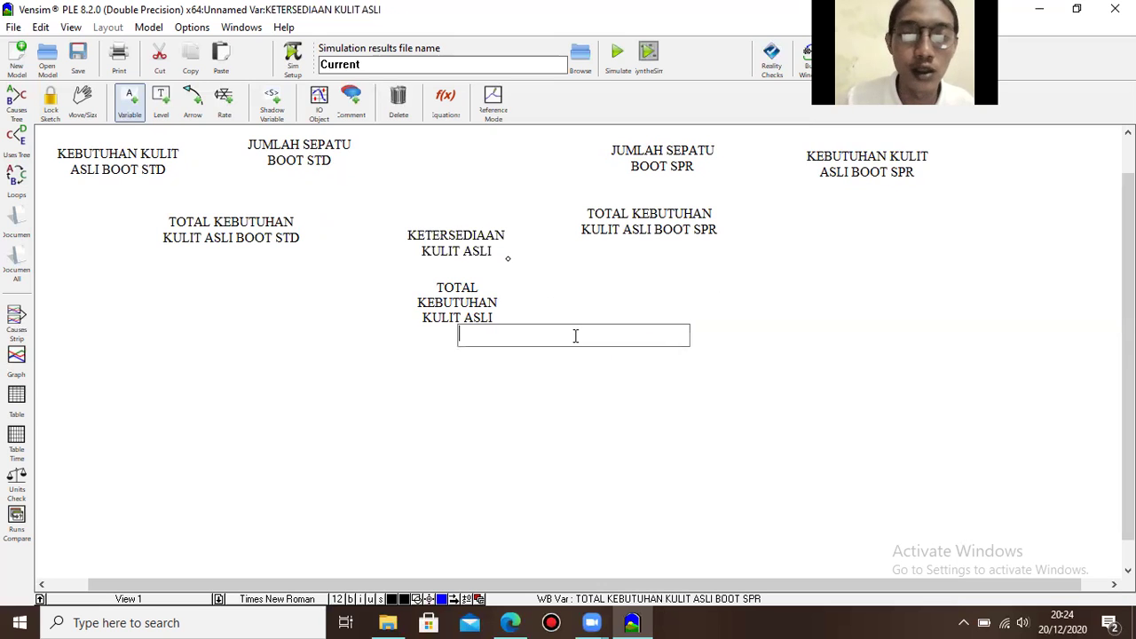
- Add a variable named KEBUTUHAN KULIT SINTETIS BOOT STD in the empty area well below the STD total, near the sketch's outer edge
left_click(200, 408)
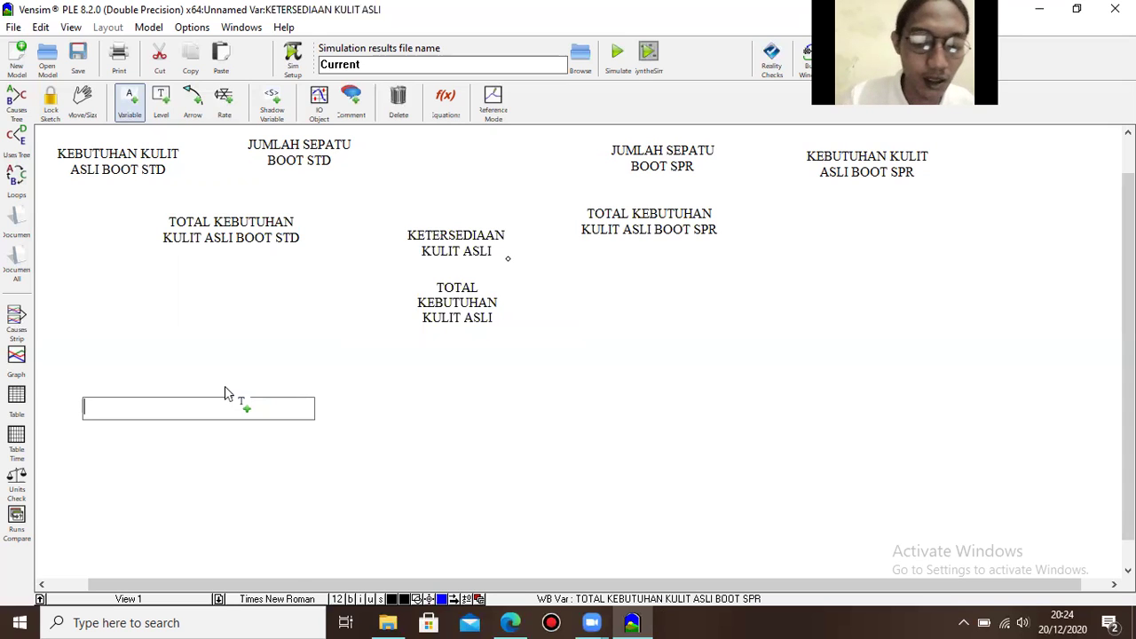
type("KE")
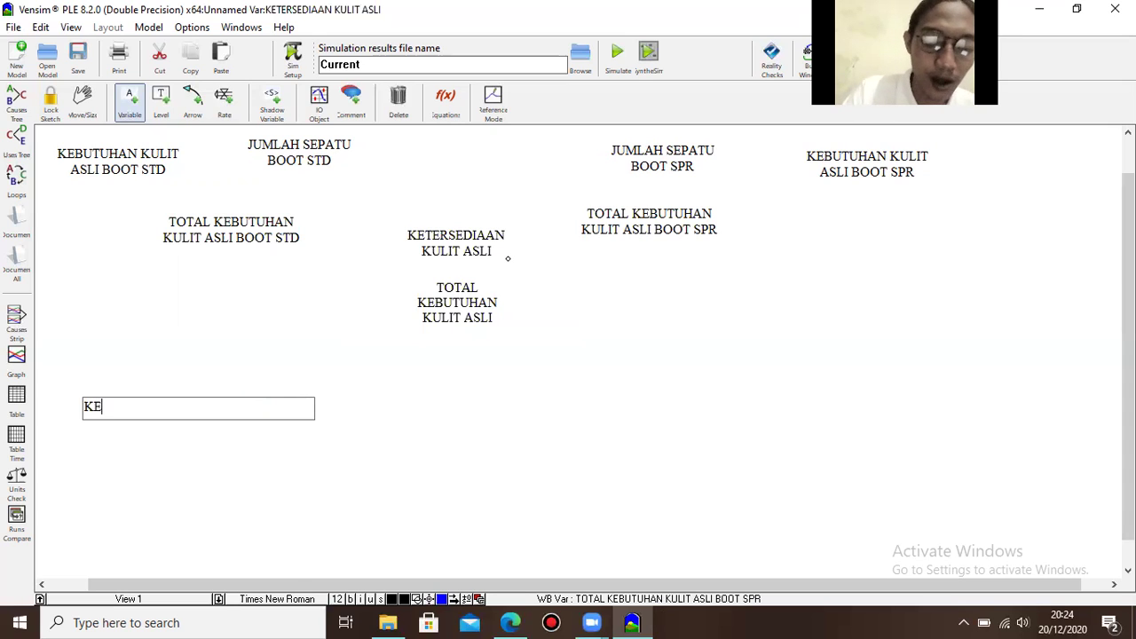
type("BUTUHAN KULI")
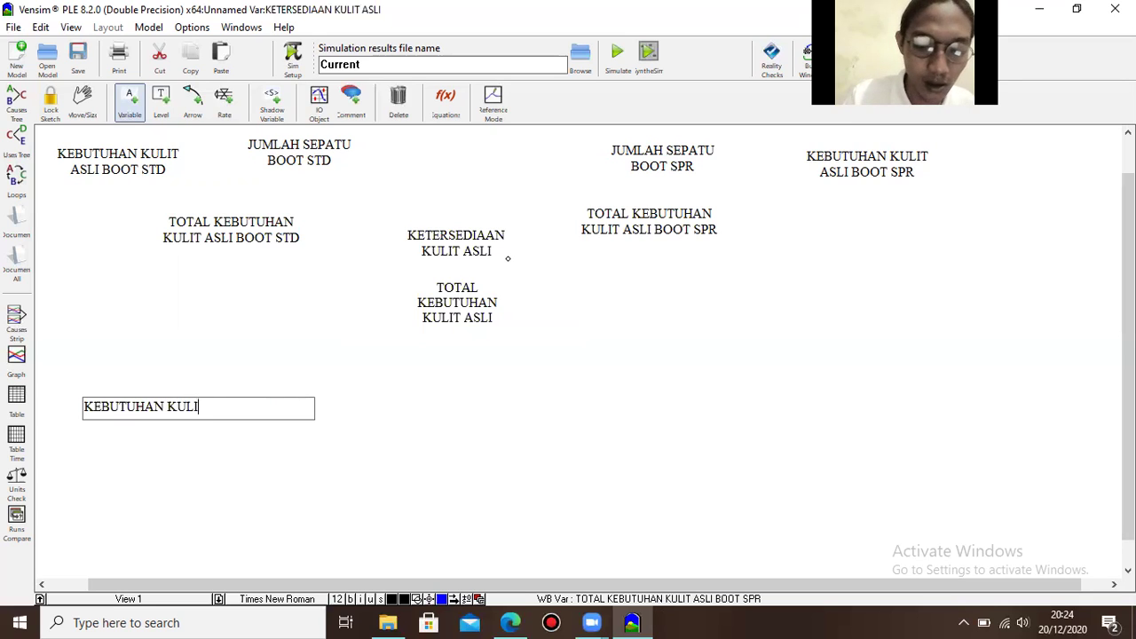
type("T SINTETIS BOOT")
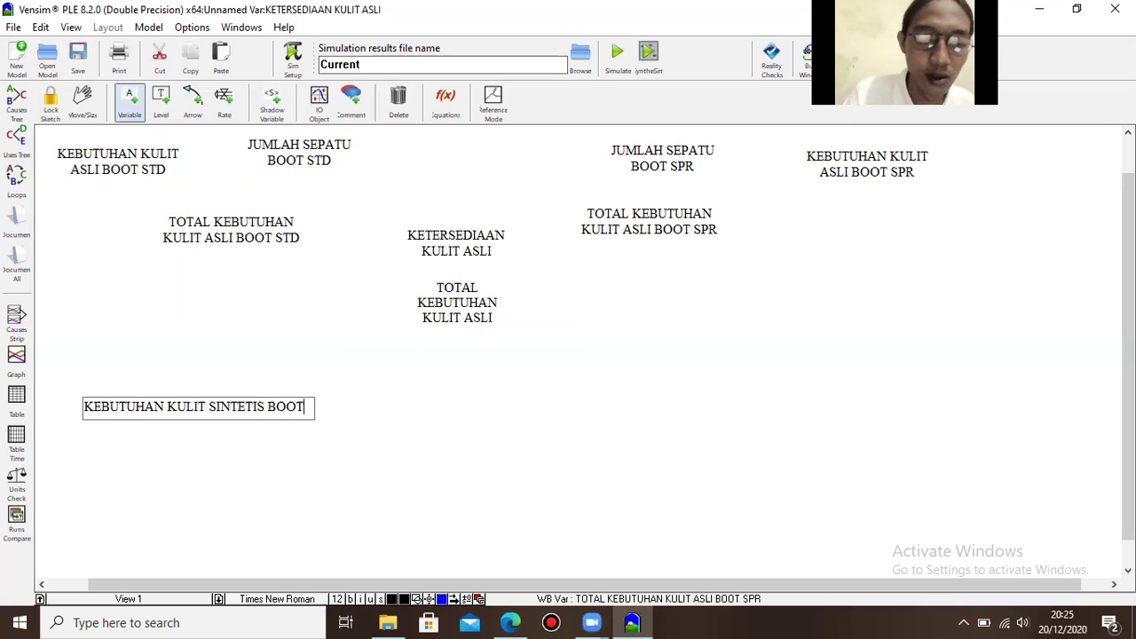
type(" STD")
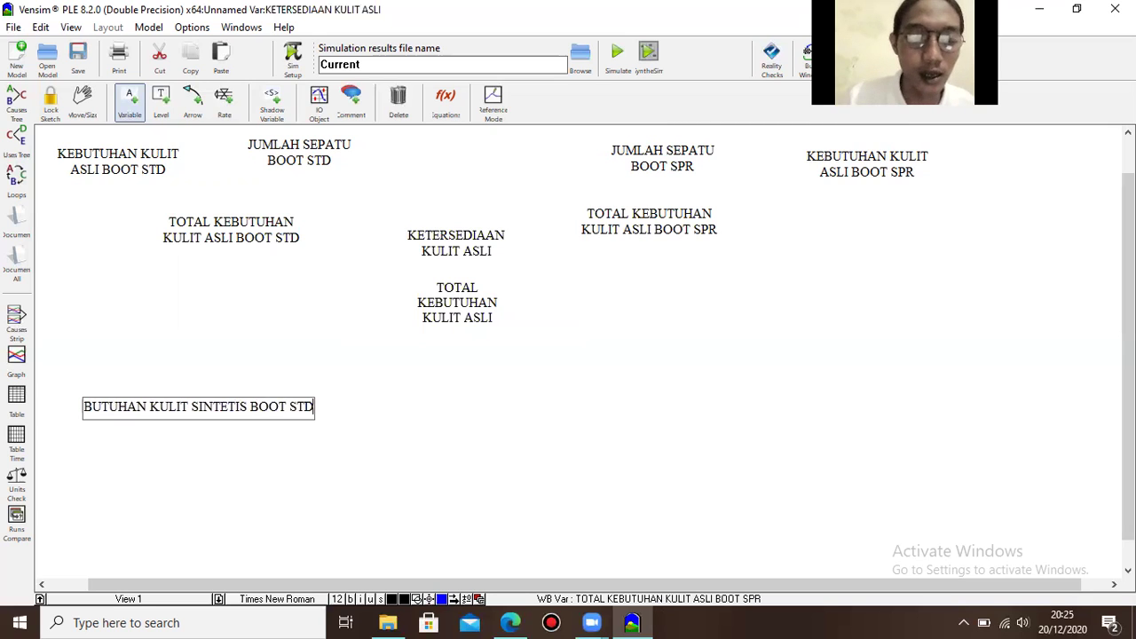
left_click(368, 432)
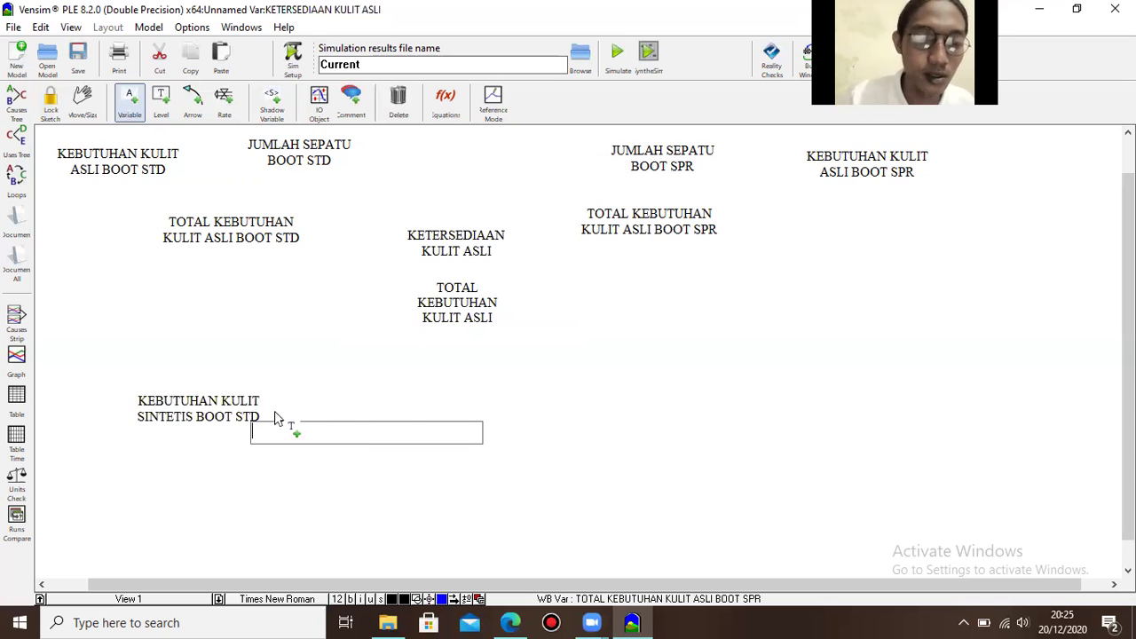
left_click_drag(235, 404, 182, 388)
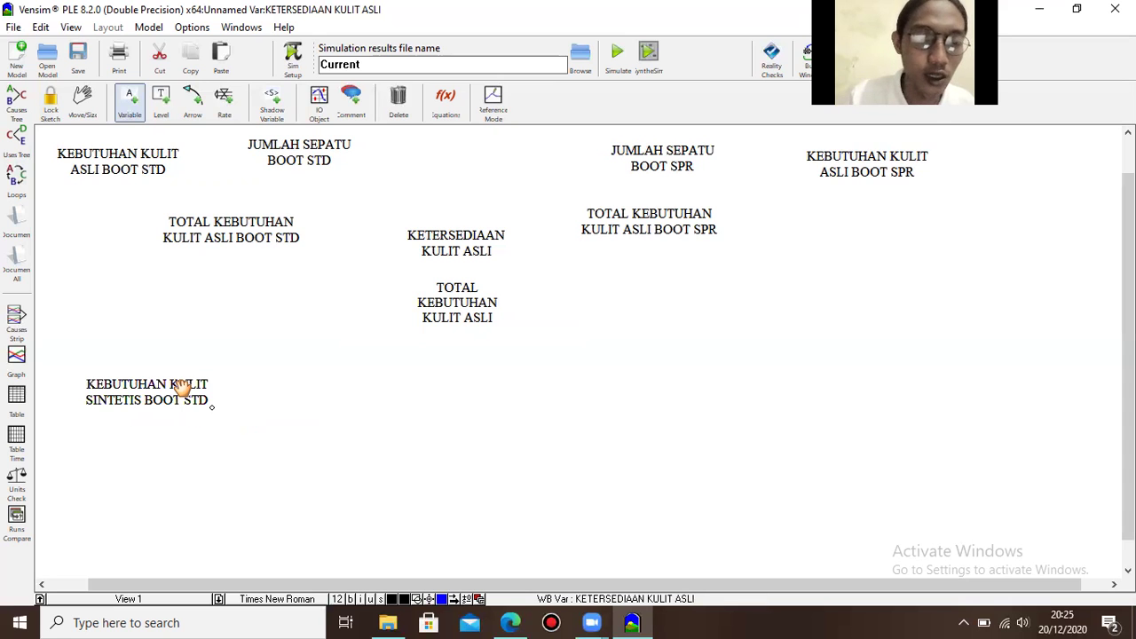
- Add a variable named TOTAL KEBUTUHAN KULIT SINTETIS BOOT STD diagonally below KEBUTUHAN KULIT SINTETIS BOOT STD, toward the sketch's middle, clear of its label
left_click(266, 435)
type("TOTAL KEBUTUHAN KULIT ")
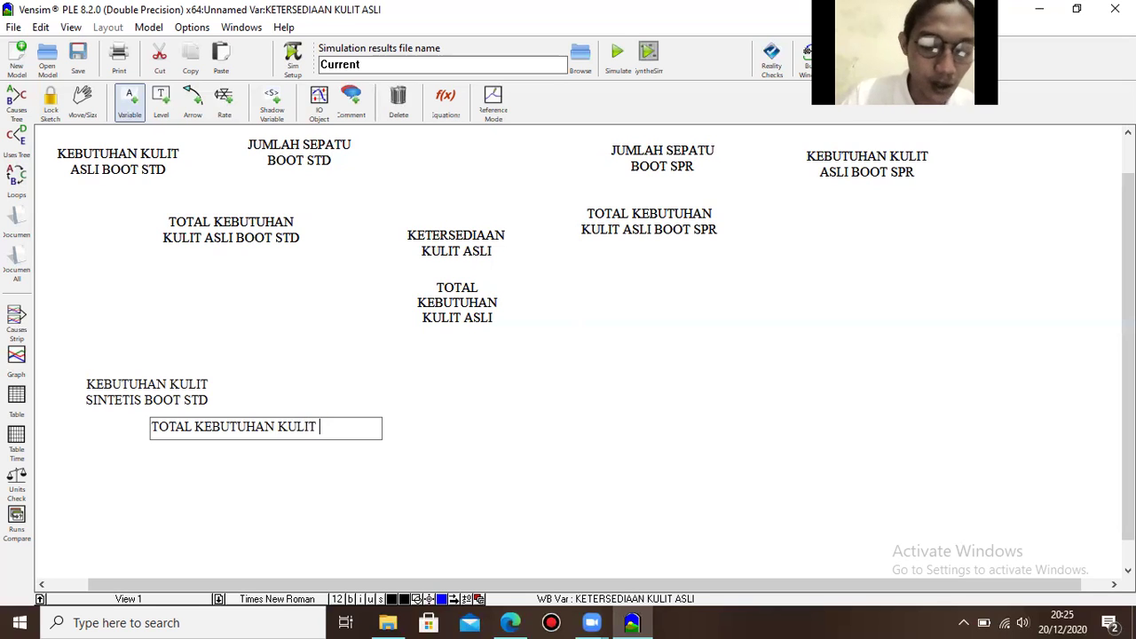
type("SEP")
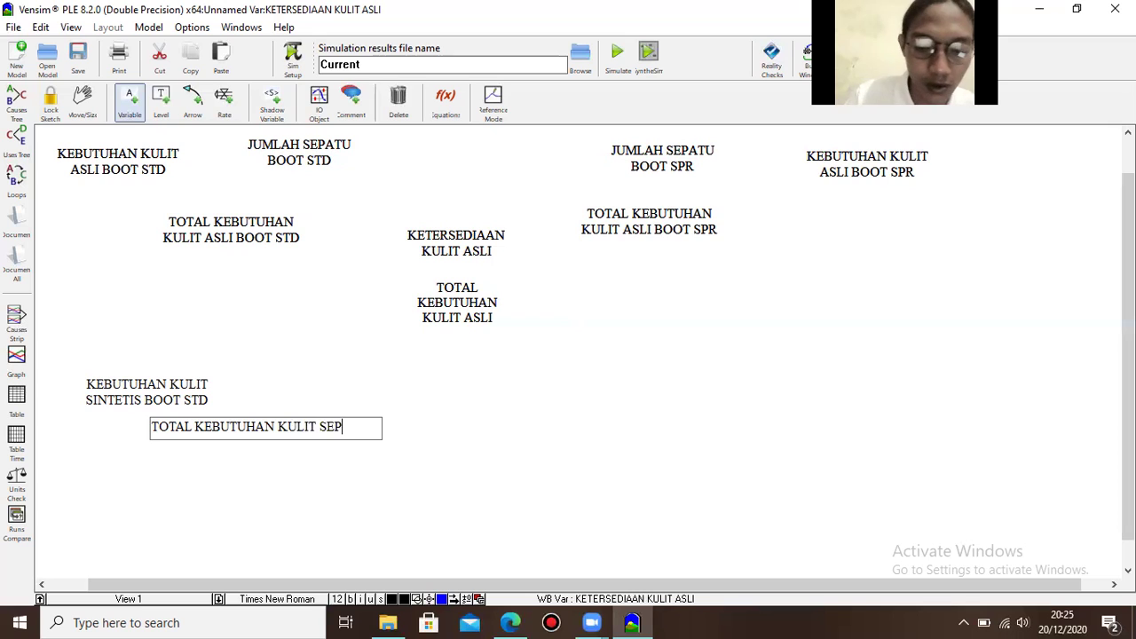
key("BackSpace")
key("BackSpace")
key("BackSpace")
type("BOO")
key("BackSpace")
key("BackSpace")
key("BackSpace")
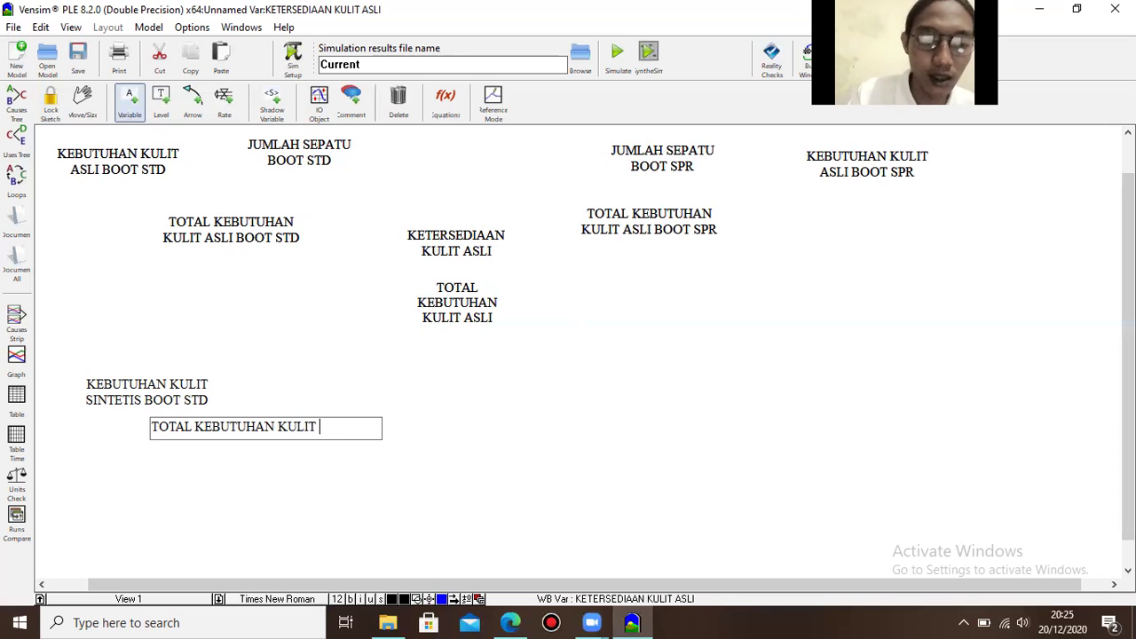
type("SINT")
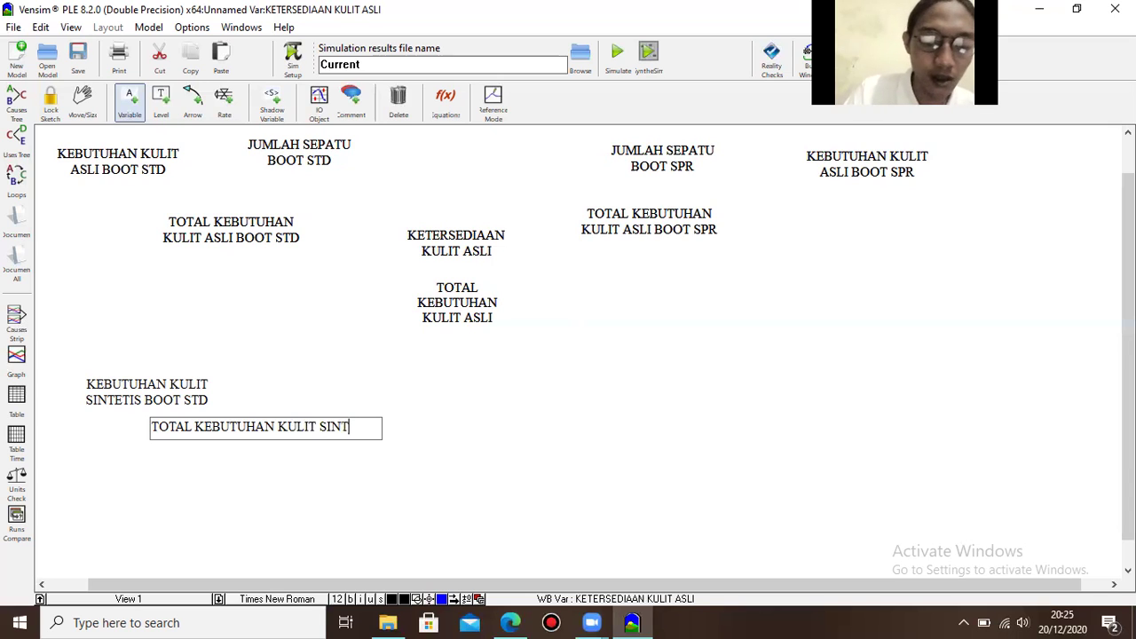
type("ETIS B")
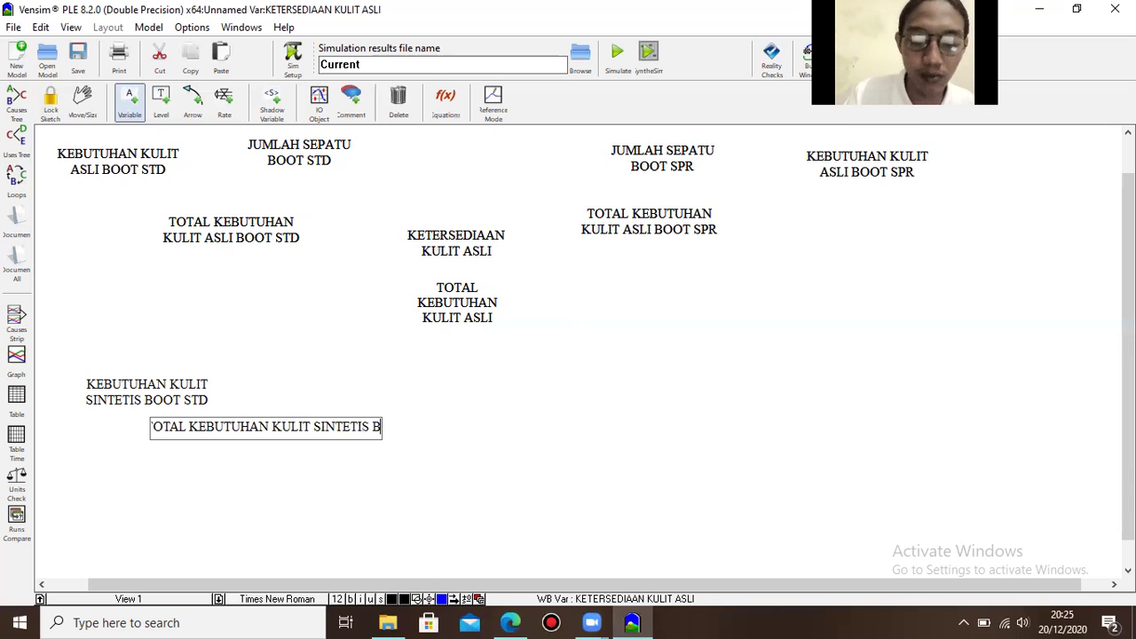
type("OOT ST")
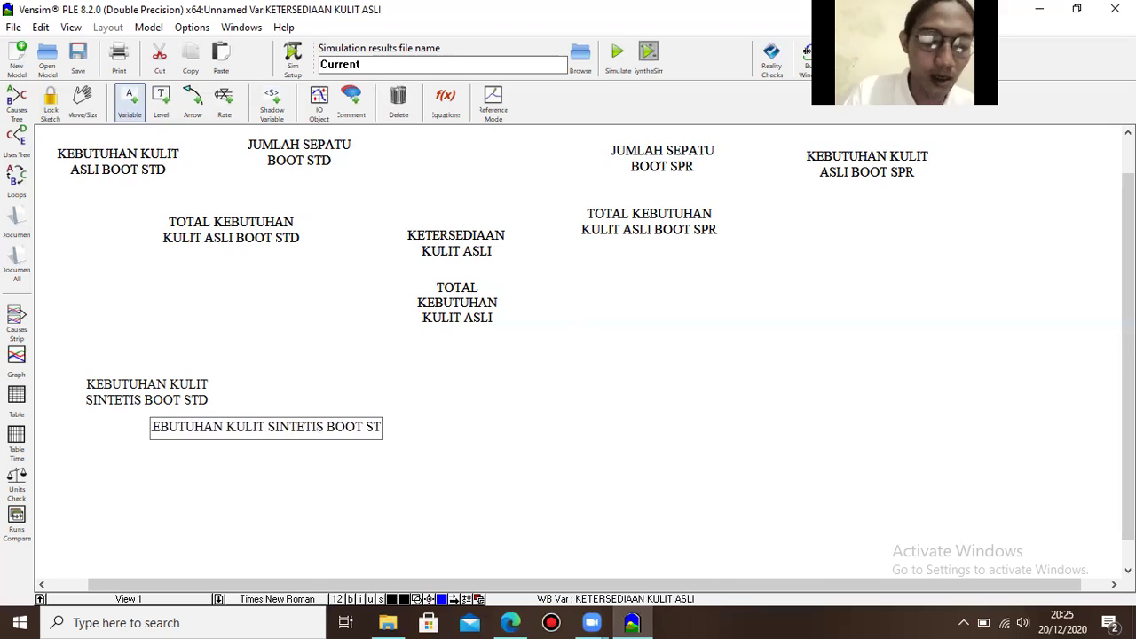
type("D")
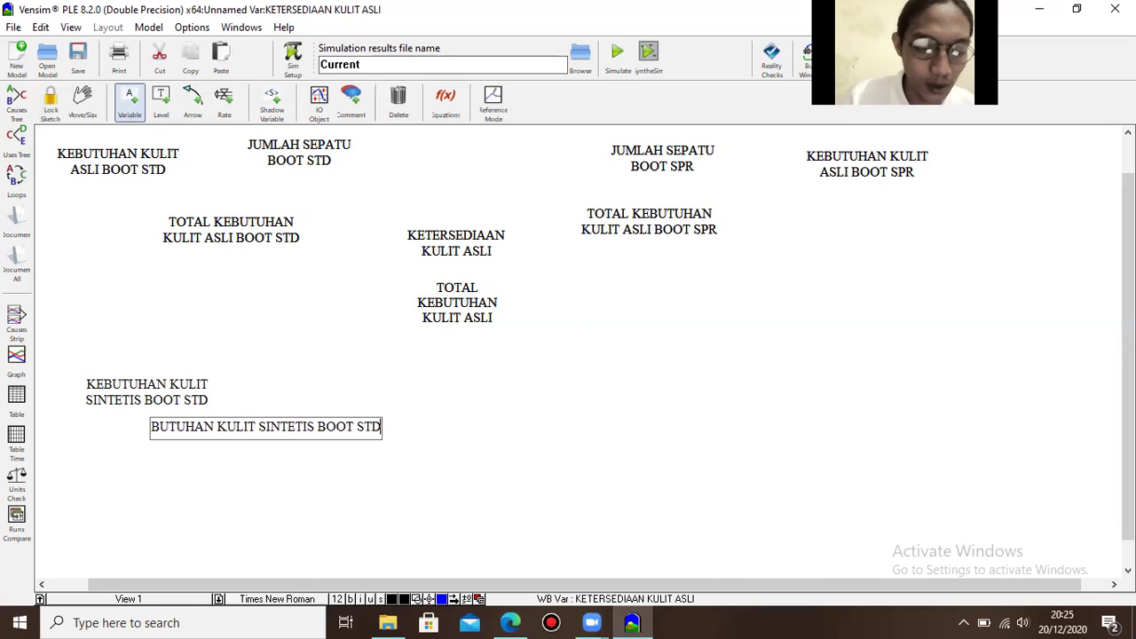
key("Return")
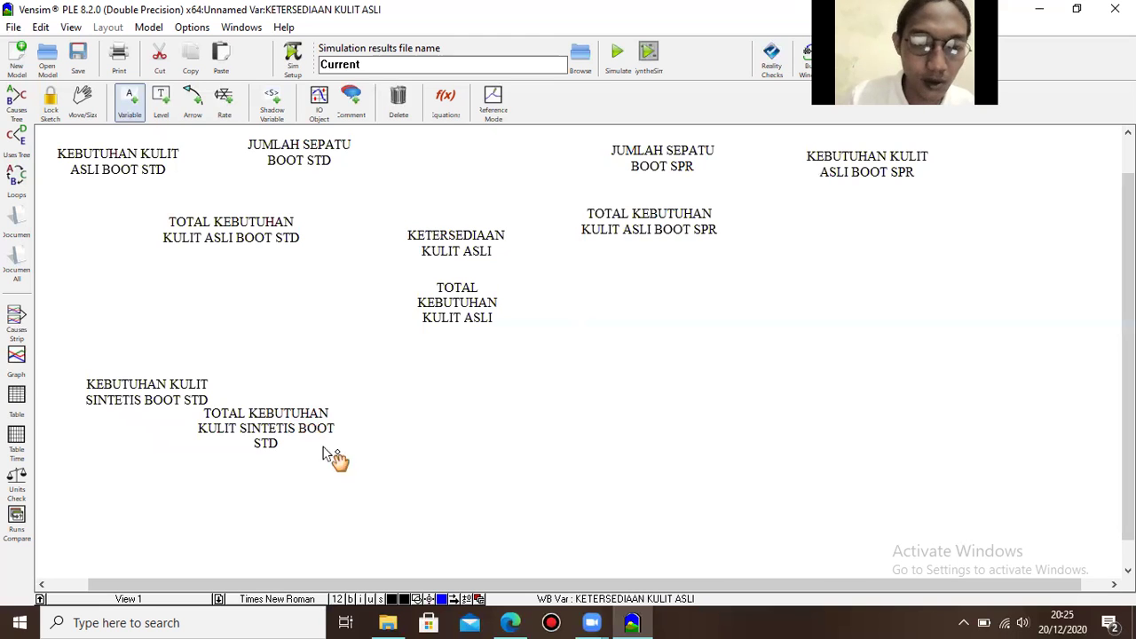
left_click_drag(338, 451, 346, 463)
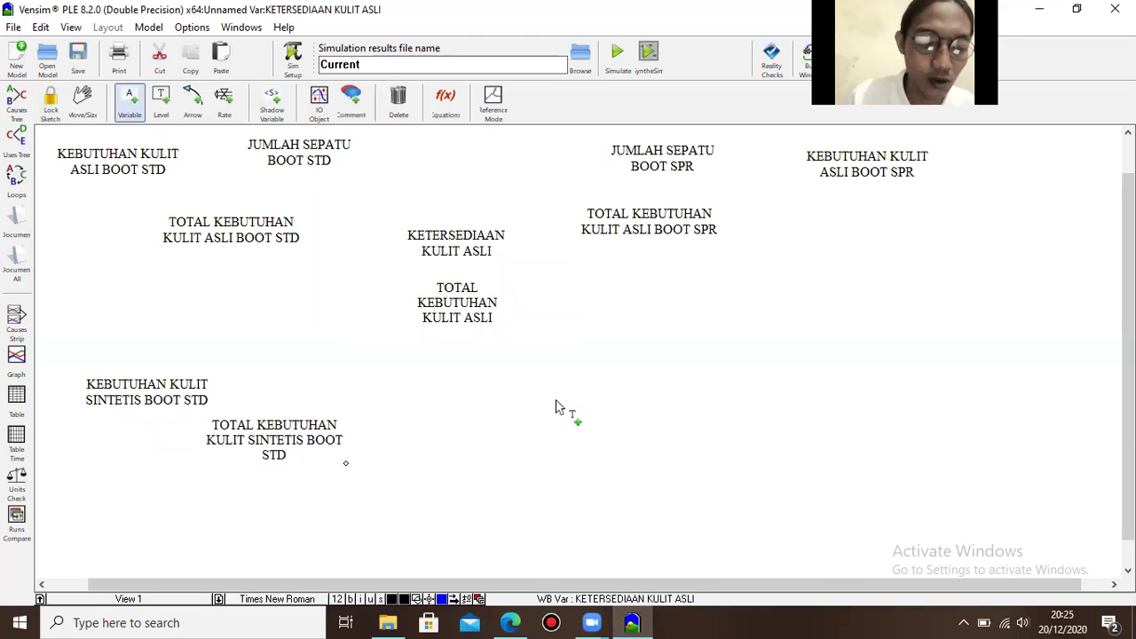
- Add a variable named PERSEDIAAN KULIT SINTETIS in the empty area below and slightly to the SPR side of TOTAL KEBUTUHAN KULIT ASLI
left_click(525, 410)
type("K")
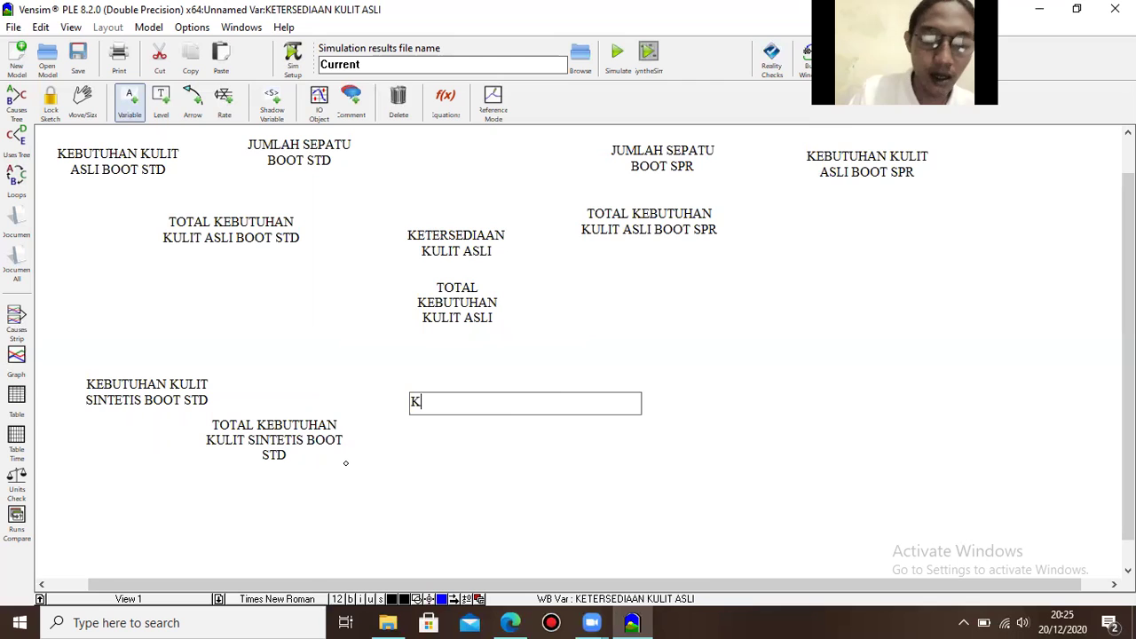
type("ETERS")
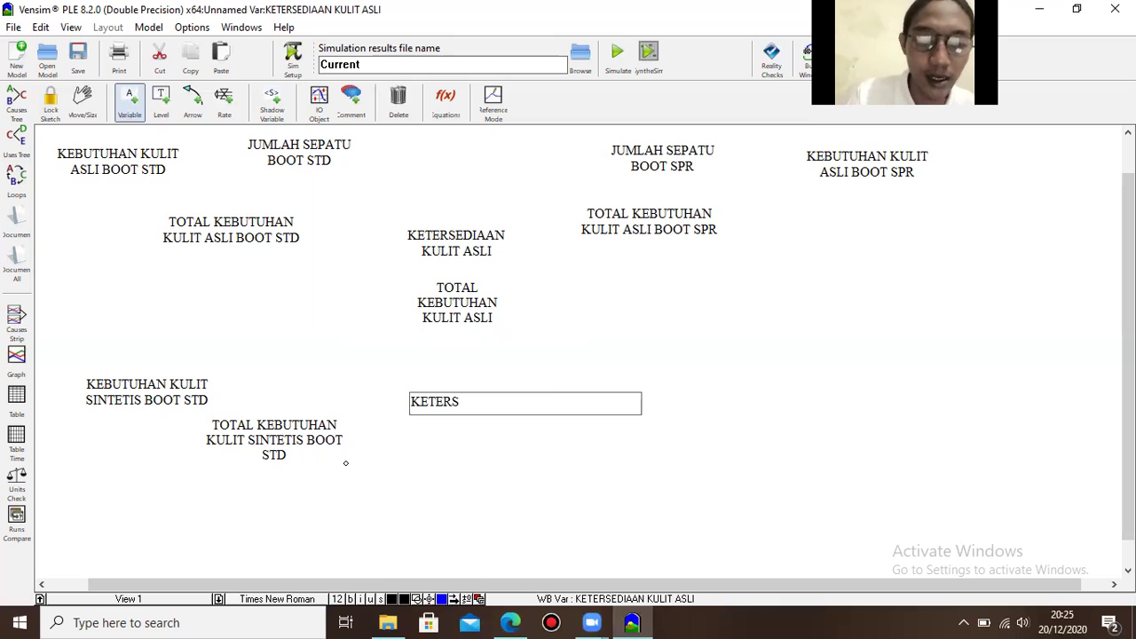
key("BackSpace")
key("BackSpace")
key("BackSpace")
key("BackSpace")
key("BackSpace")
key("BackSpace")
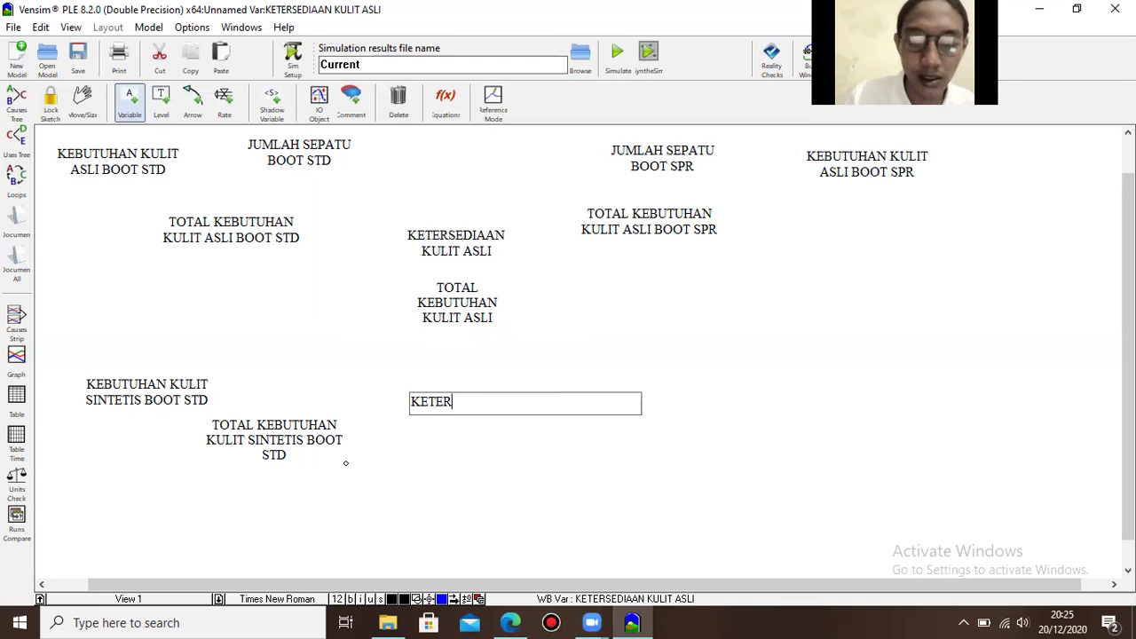
type("PE")
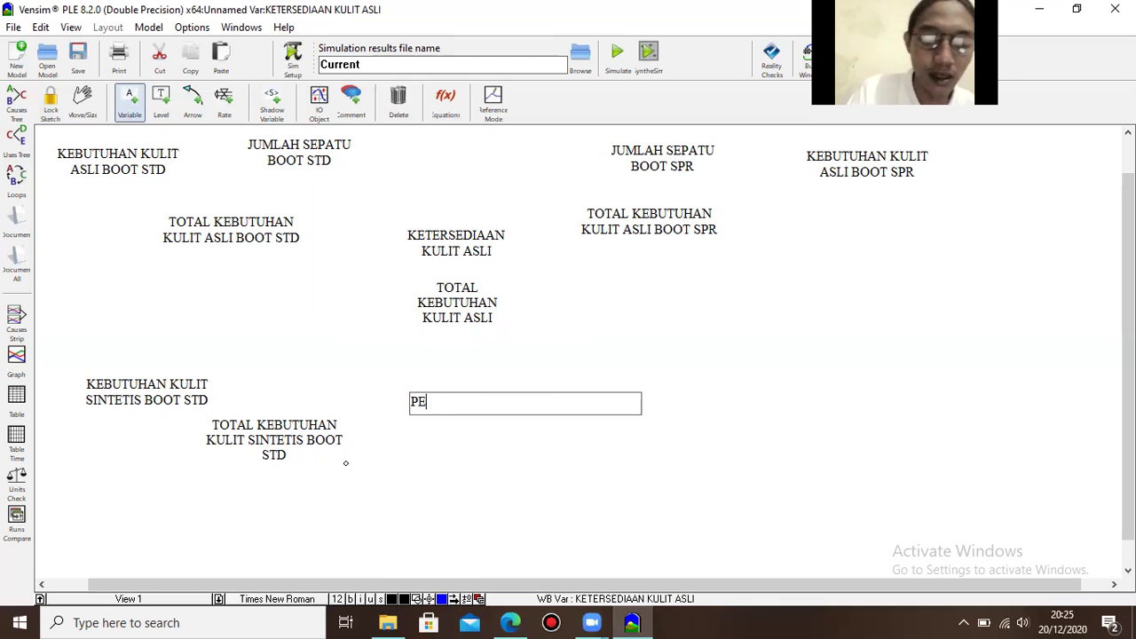
type("RSEDI")
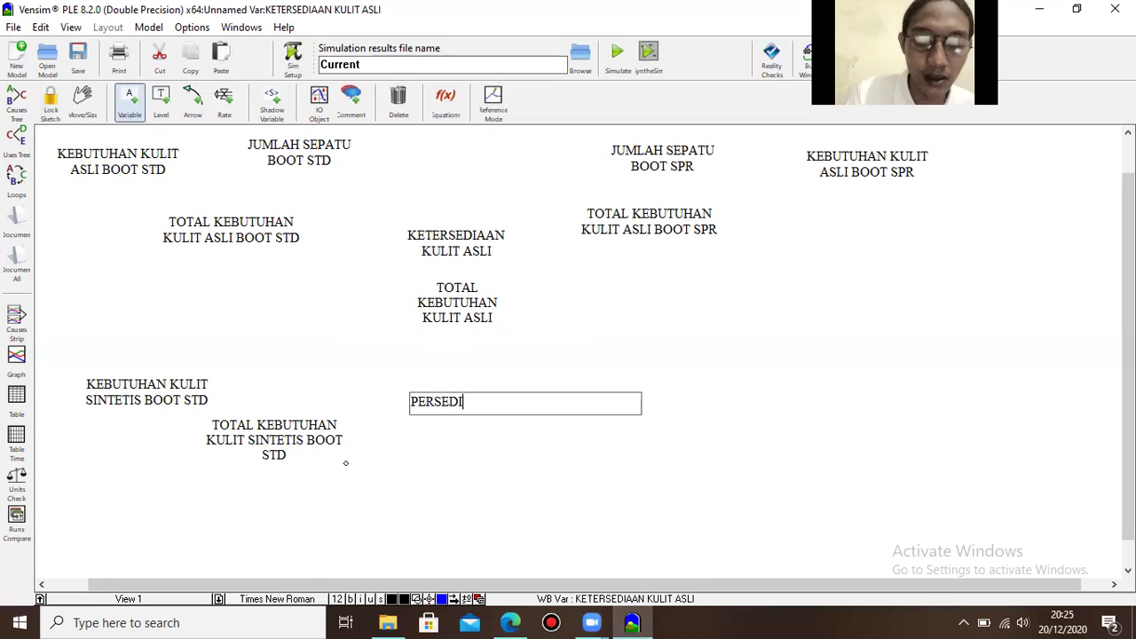
type("AAN")
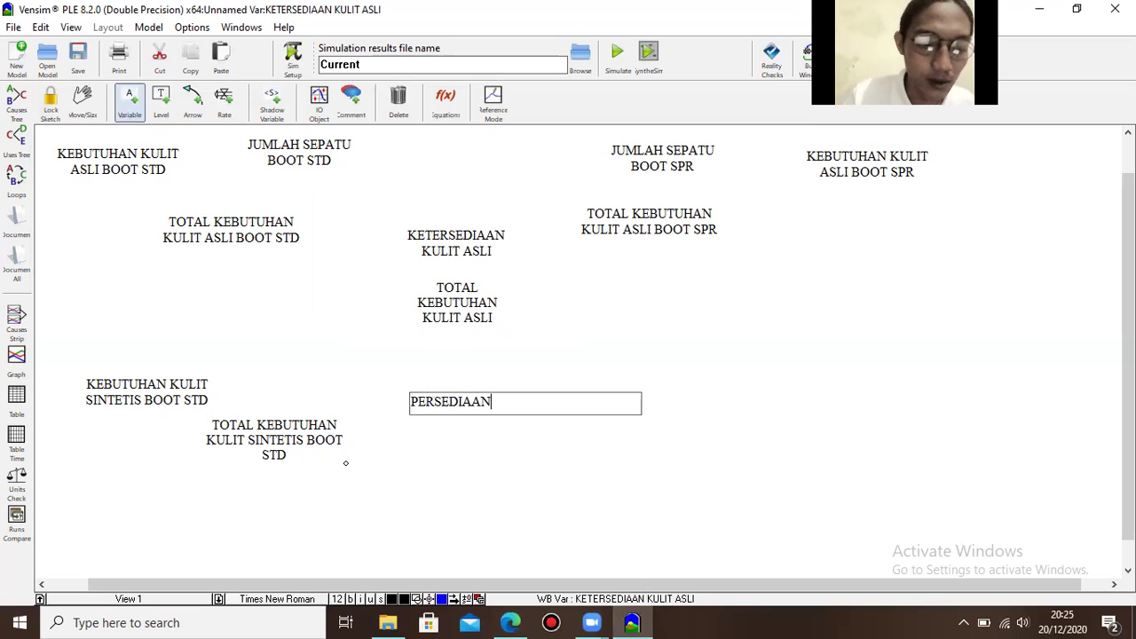
type(" KUL")
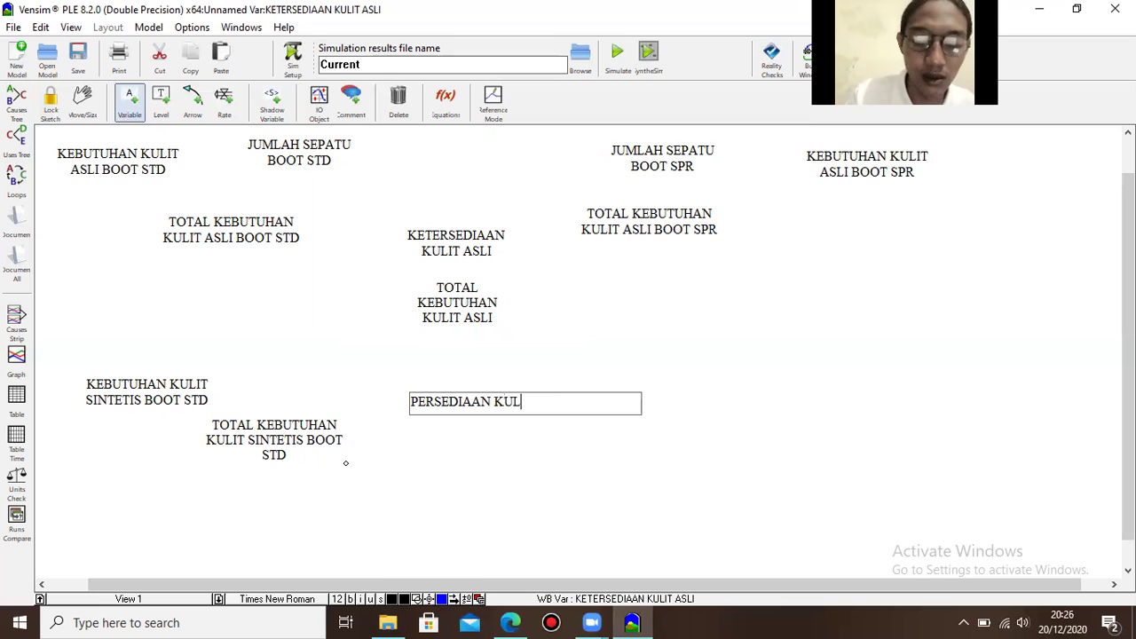
type("IT SINTETIS")
key("Return")
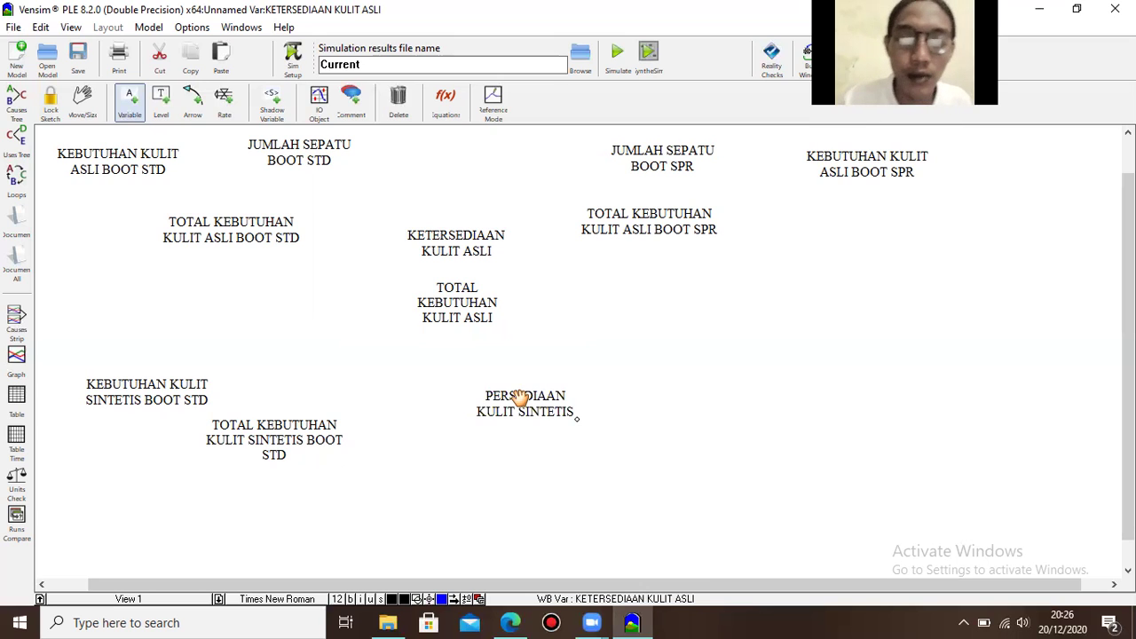
- Rename the variable KETERSEDIAAN KULIT ASLI as PERSEDIAAN KULIT ASLI
left_click(466, 248)
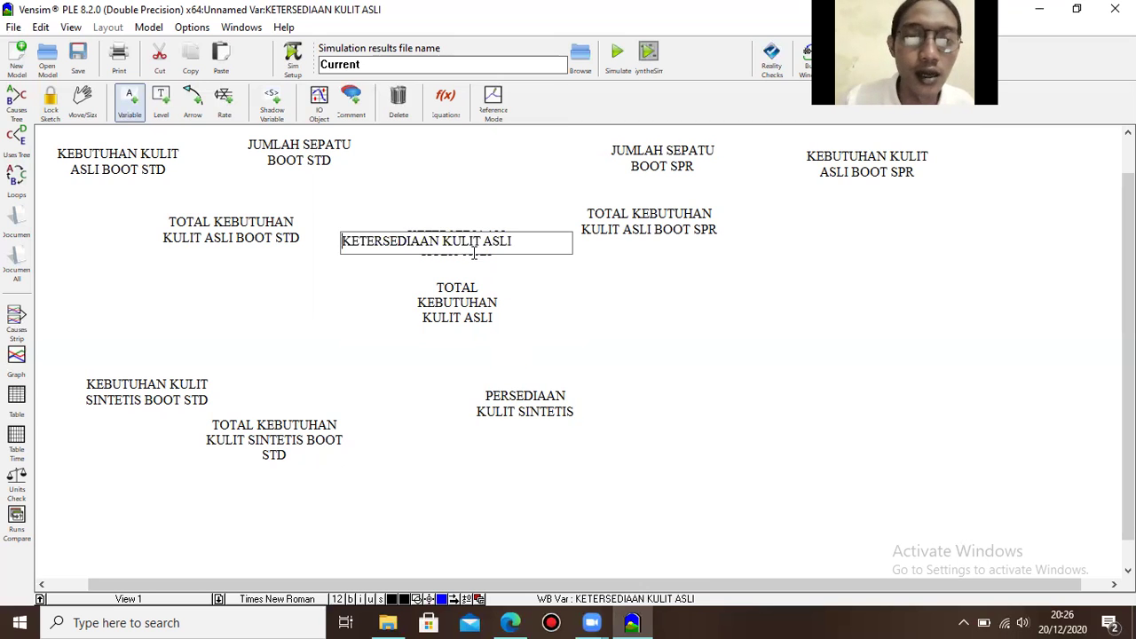
left_click(373, 243)
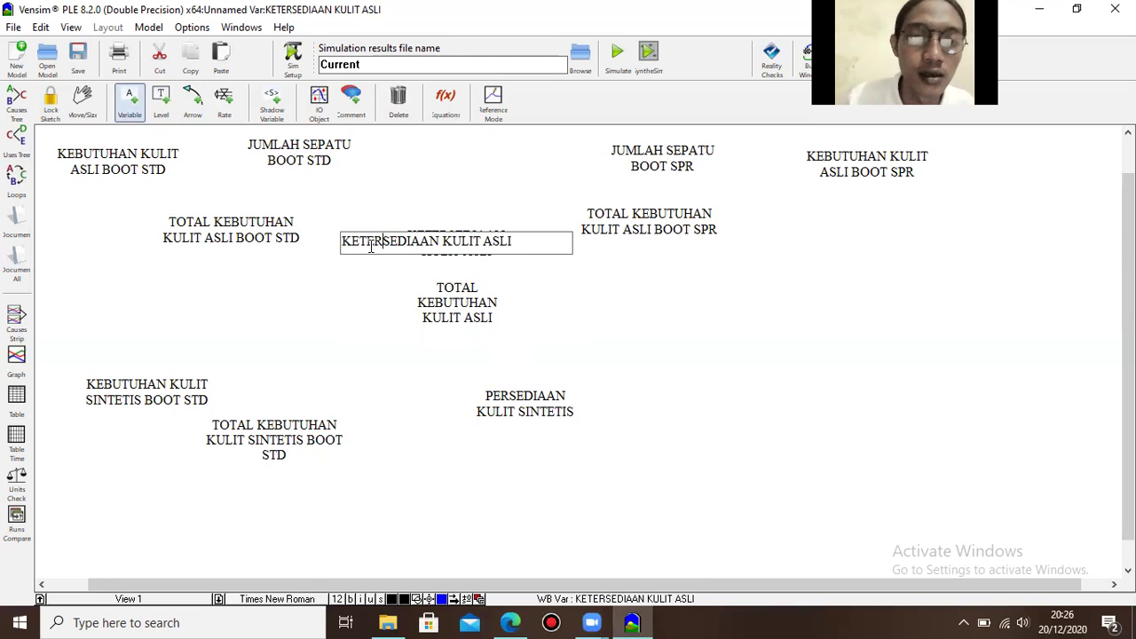
key("BackSpace")
key("BackSpace")
key("BackSpace")
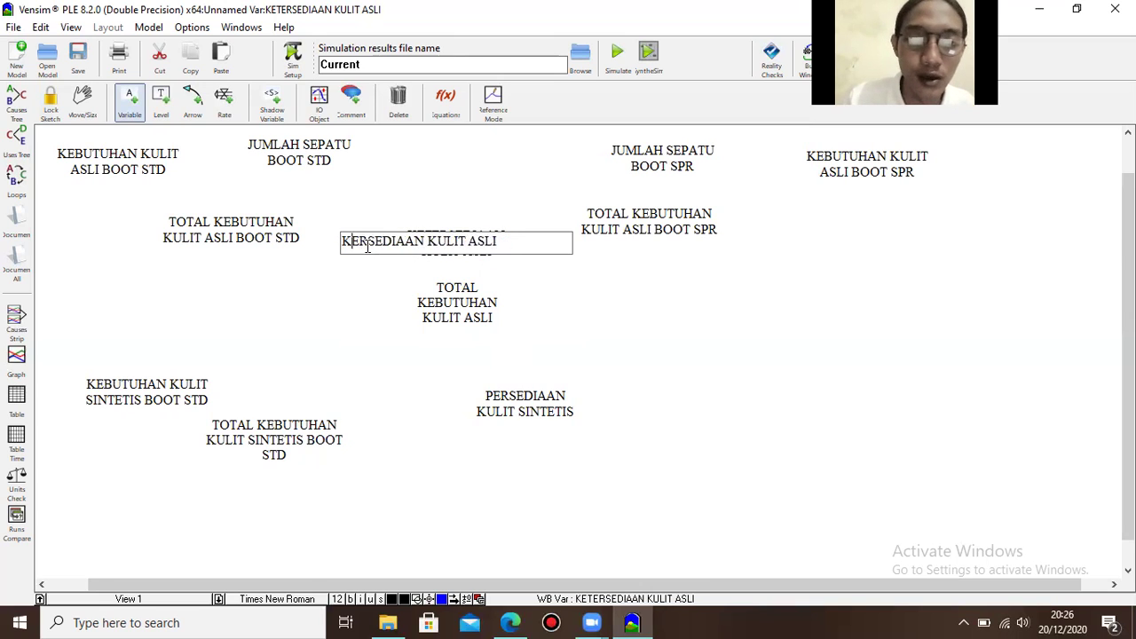
type("P")
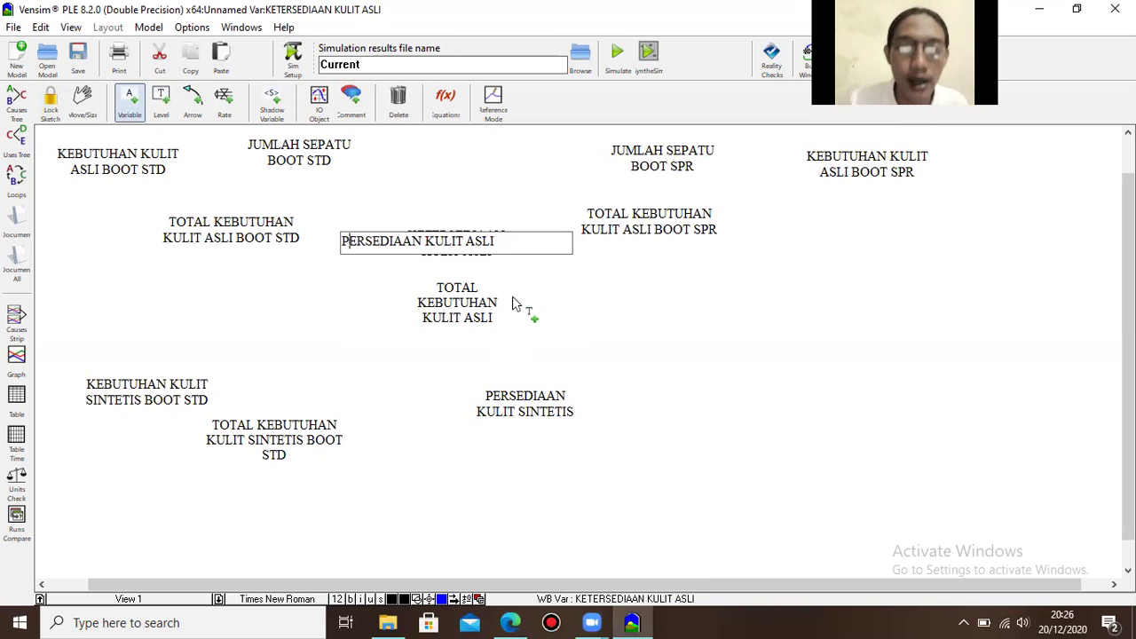
left_click(609, 333)
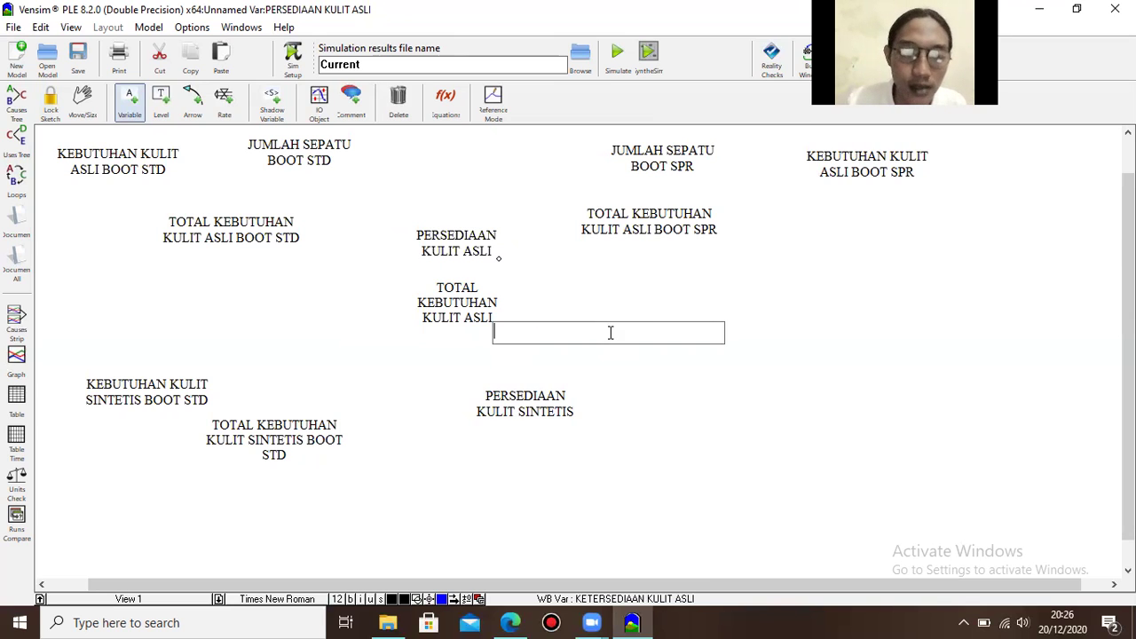
- Move PERSEDIAAN KULIT SINTETIS lower and inward so it sits beneath TOTAL KEBUTUHAN KULIT ASLI, level with the synthetic STD total
left_click(525, 397)
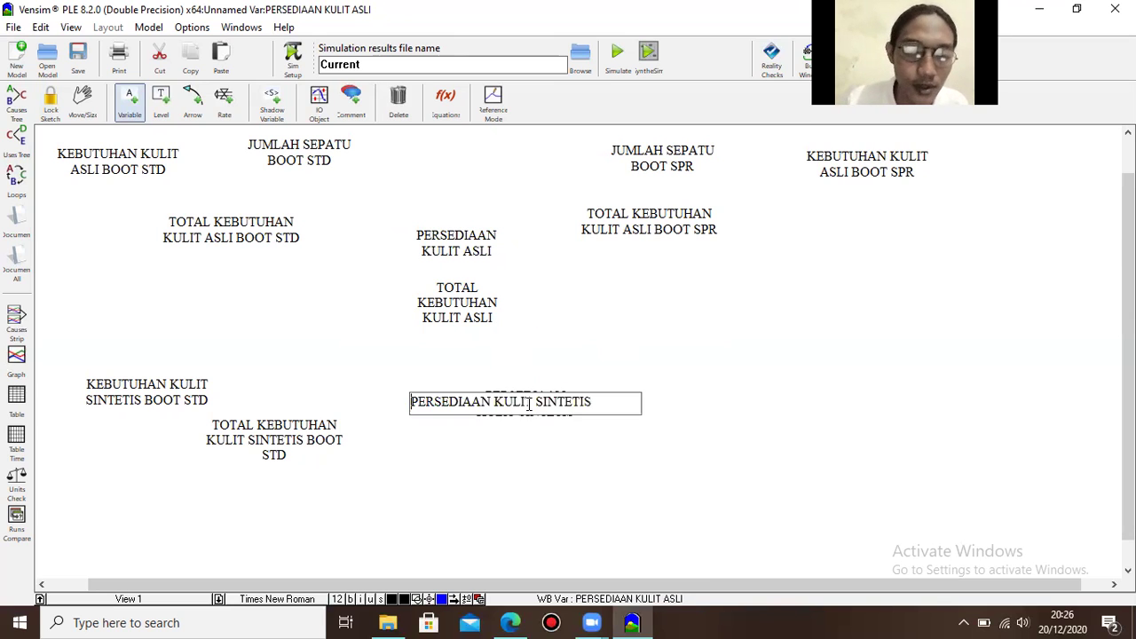
left_click(553, 477)
left_click_drag(543, 406, 492, 439)
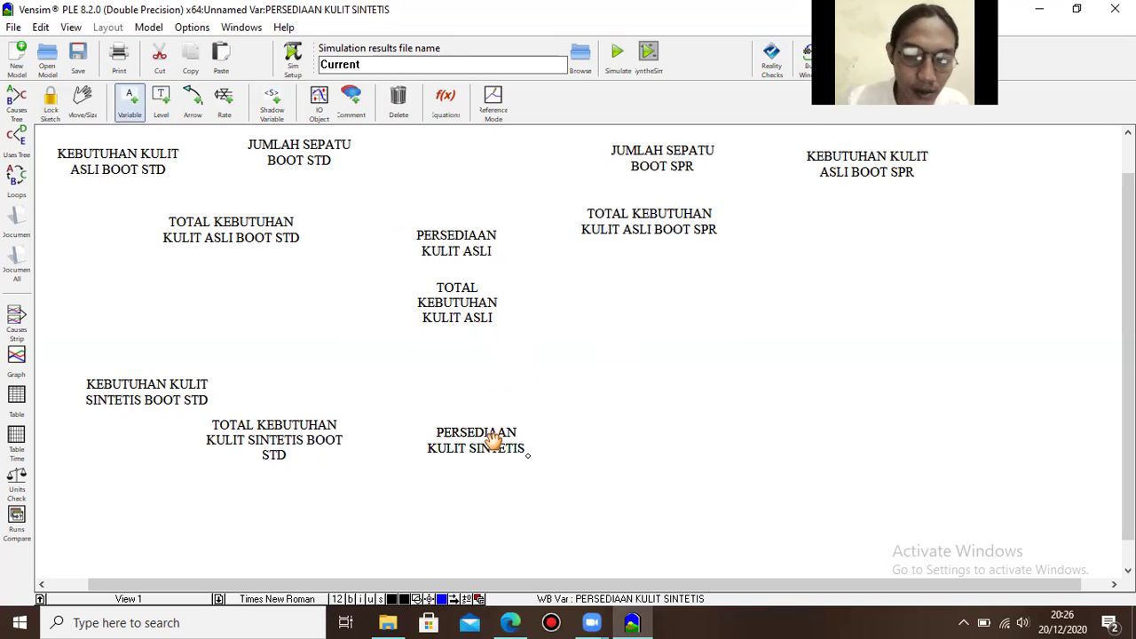
- Add a variable named TOTAL KEBUTUHAN KULIT SINTETIS directly below PERSEDIAAN KULIT SINTETIS
left_click(483, 504)
type("TOTAL")
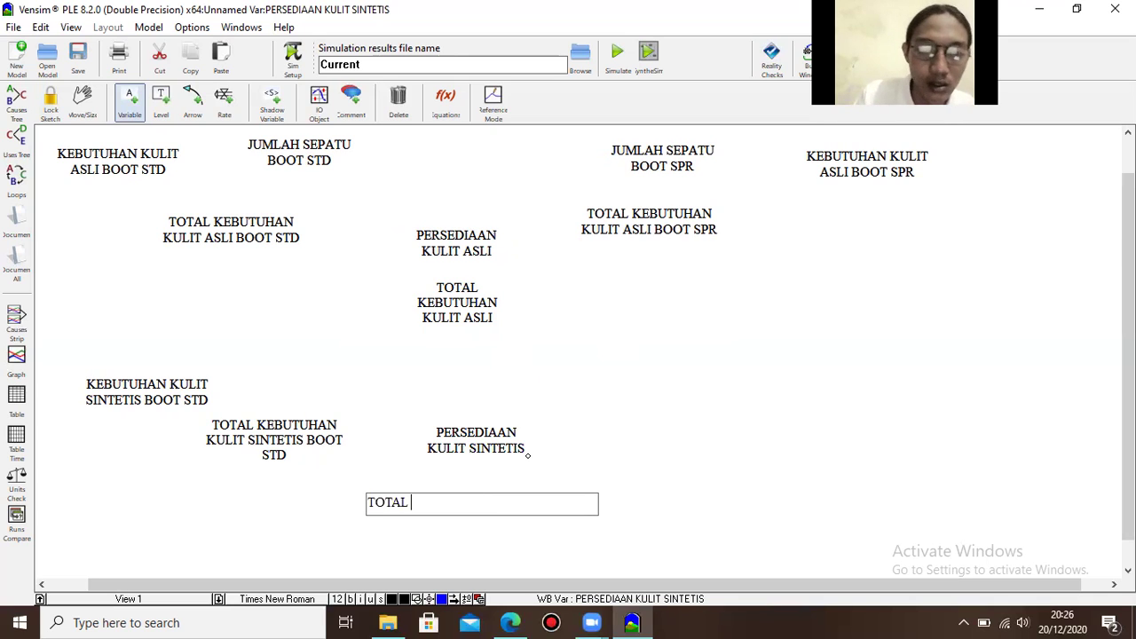
type(" KEB")
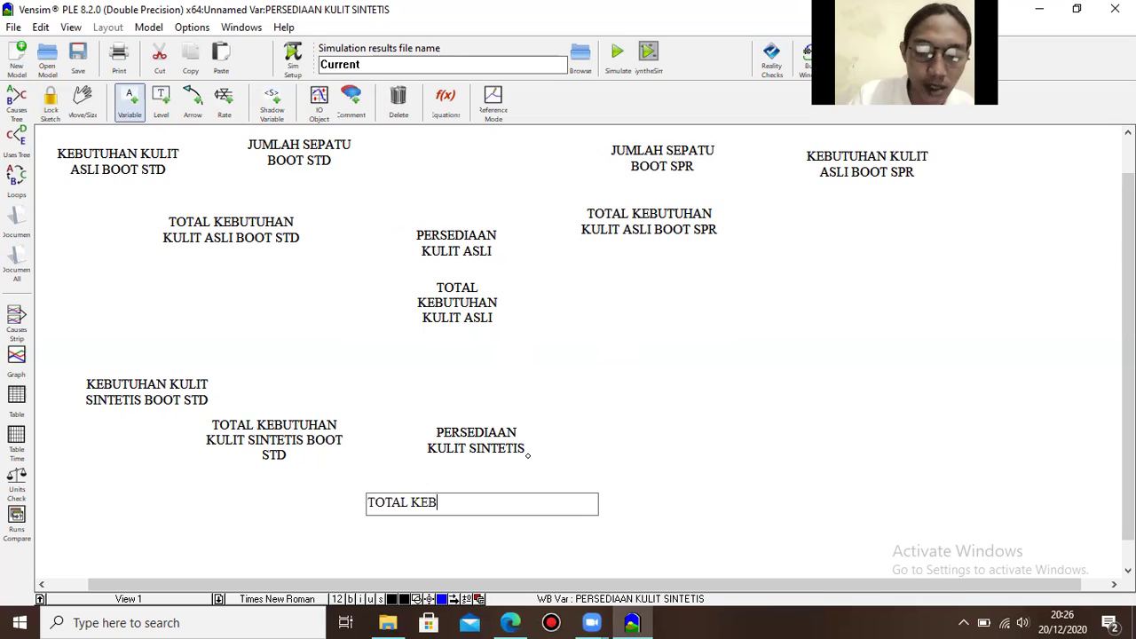
type("UTUHAN K")
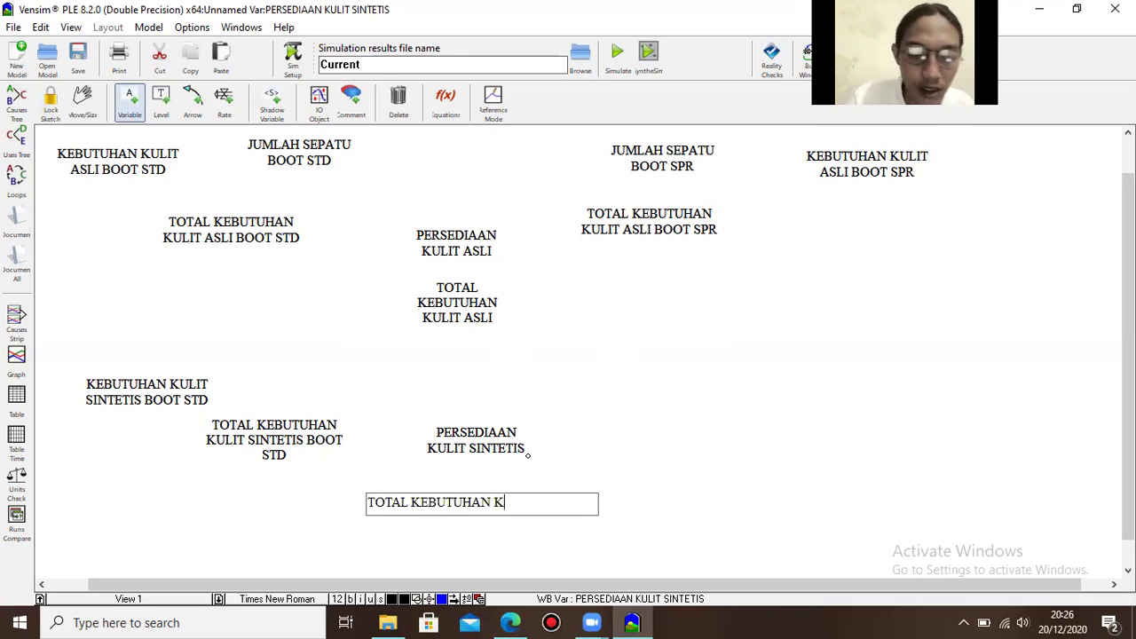
type("LIT")
key("BackSpace")
key("BackSpace")
key("BackSpace")
key("BackSpace")
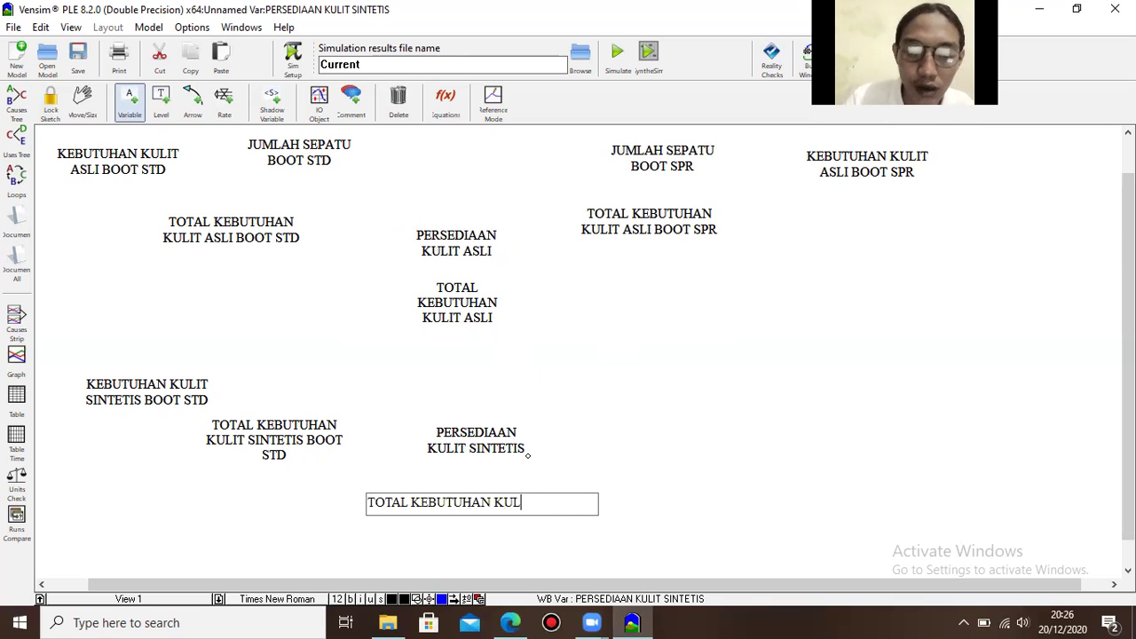
type("ULIT P")
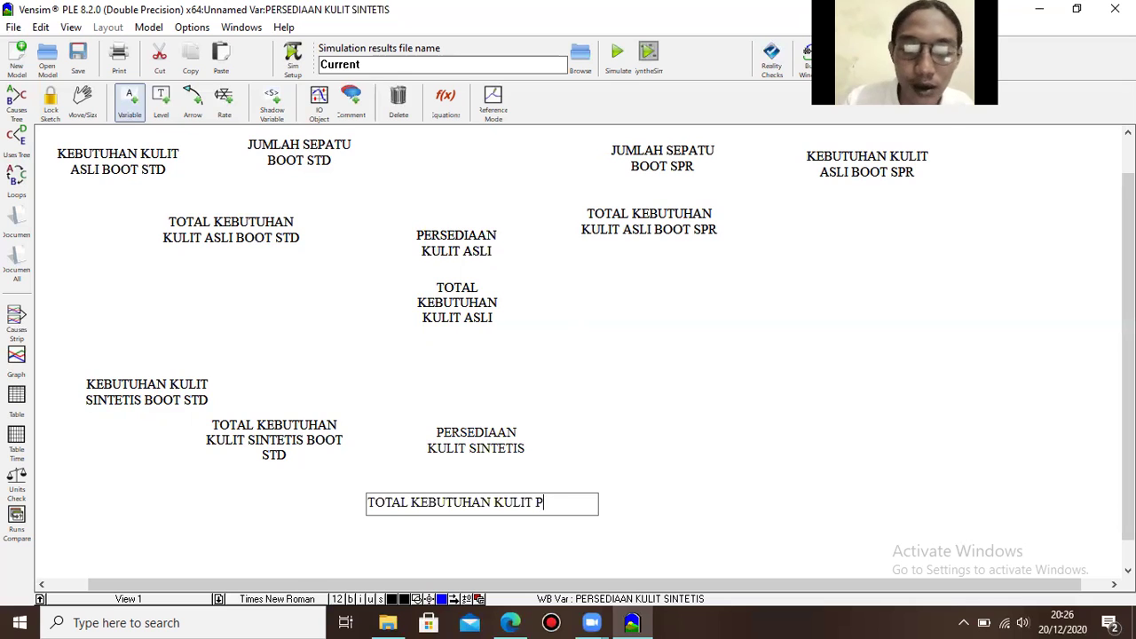
key("BackSpace")
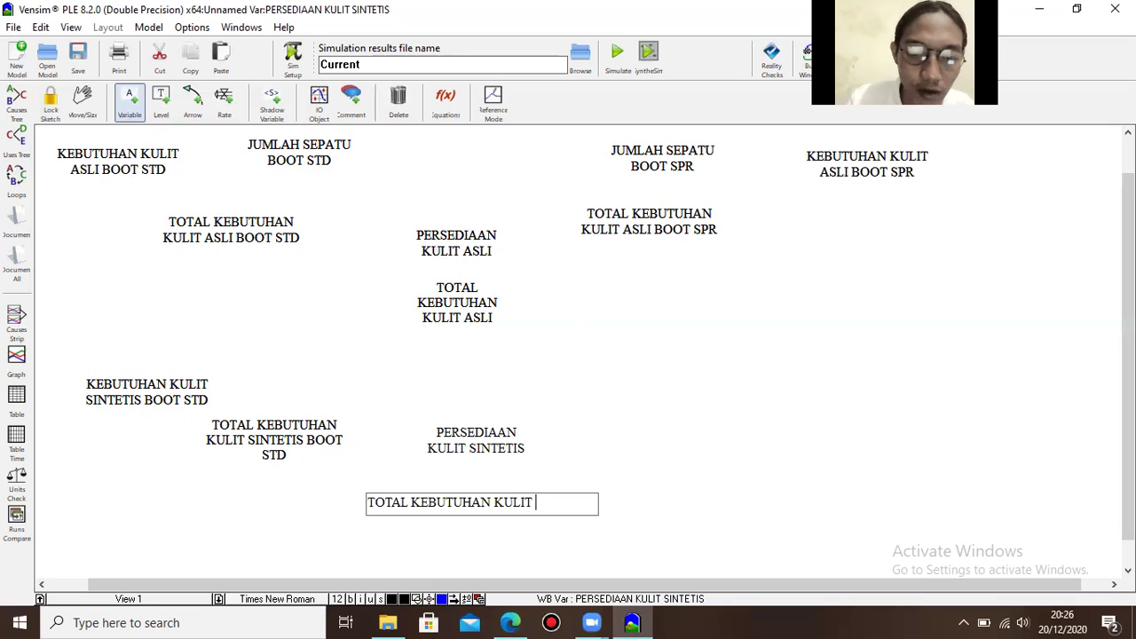
type("SINTETIS")
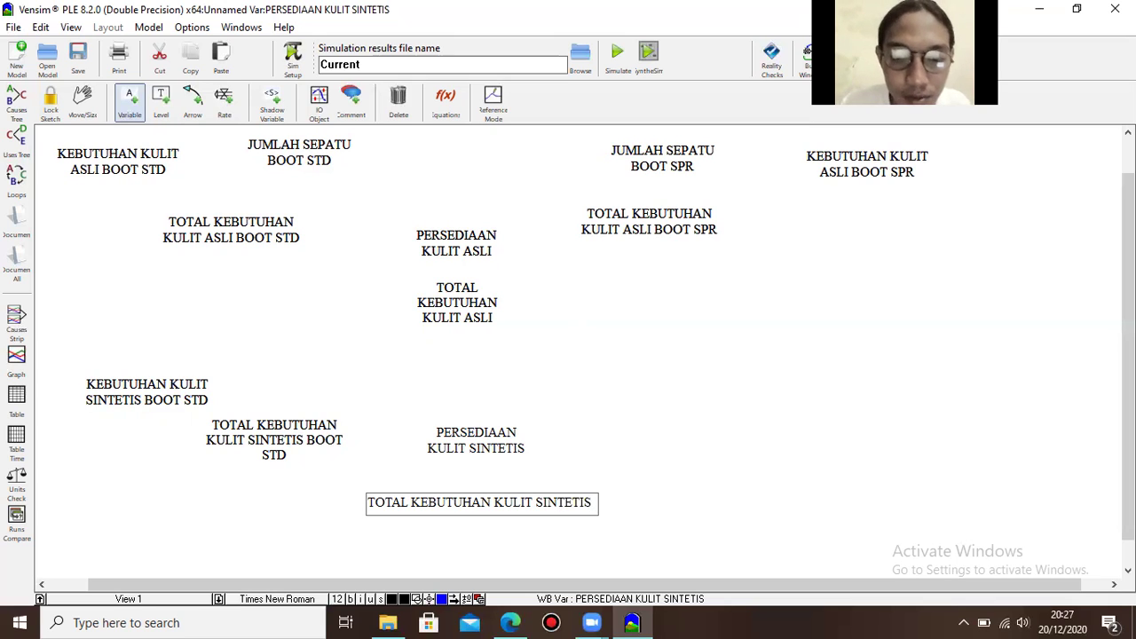
left_click(590, 434)
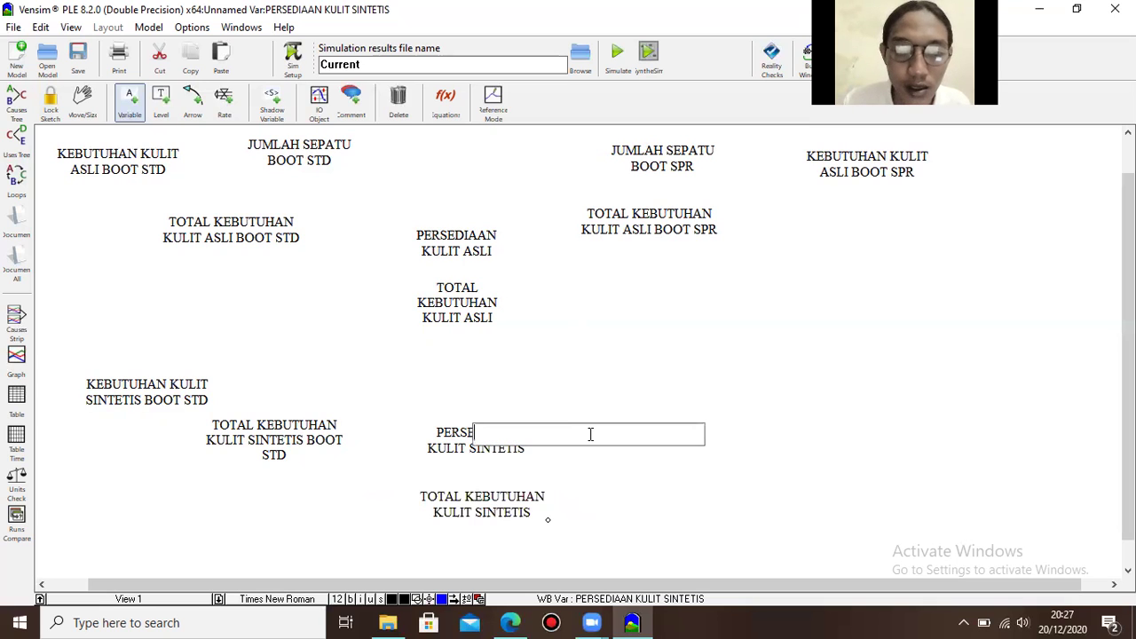
- Add a variable named TOTAL KEBUTUHAN KULIT SINTETIS BOOT SPR and place it on the SPR side, level with PERSEDIAAN KULIT SINTETIS
left_click(708, 383)
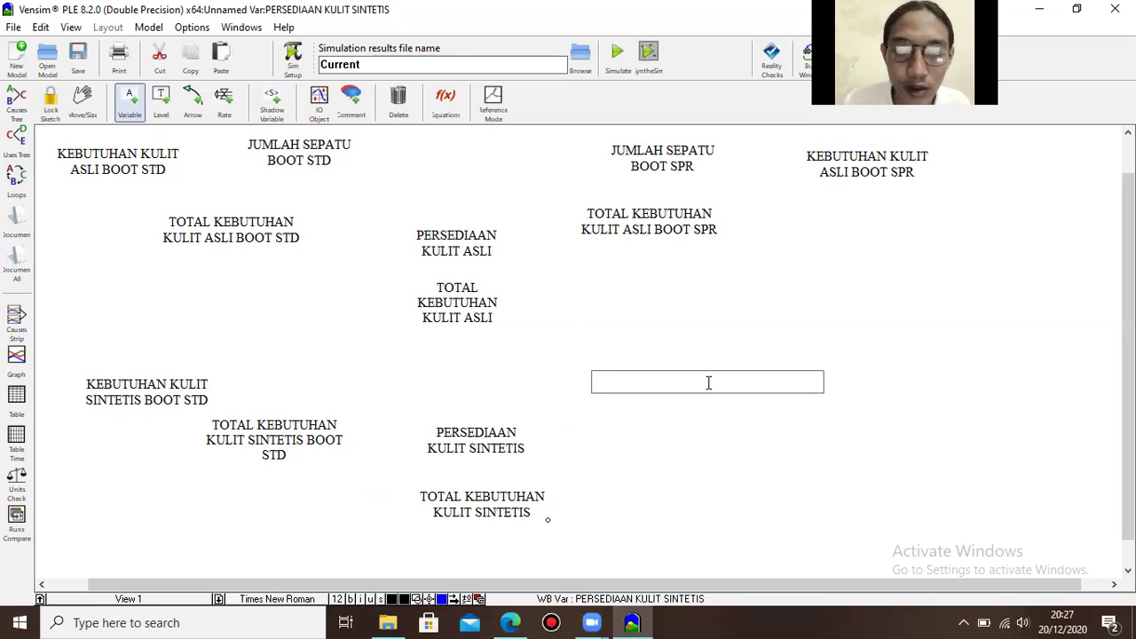
type("TOT")
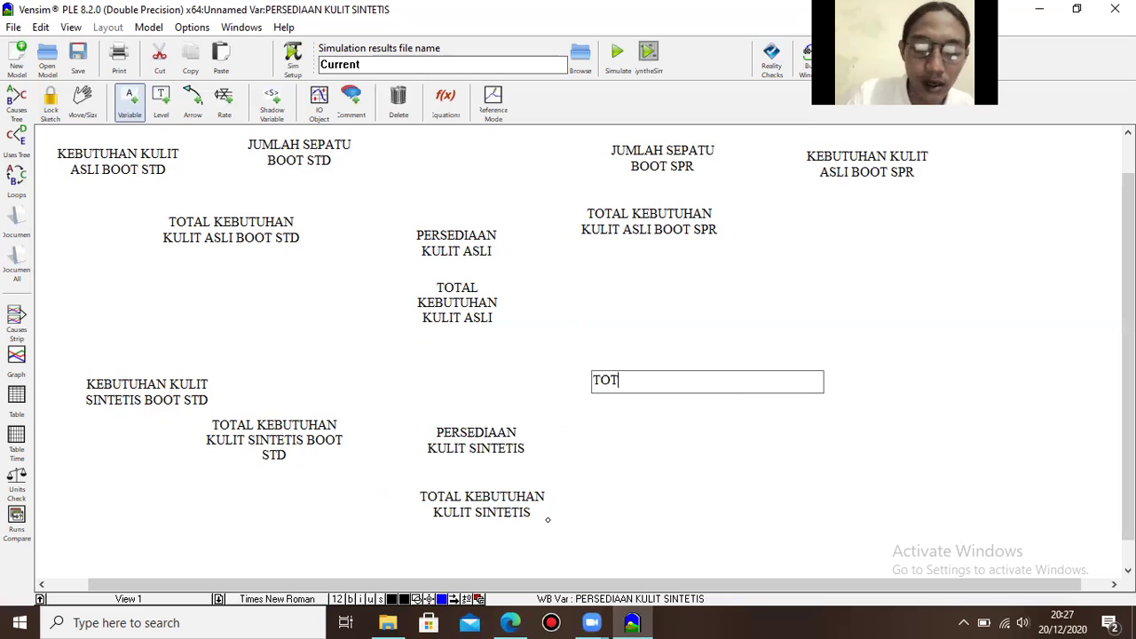
type("AL KEBUTUH")
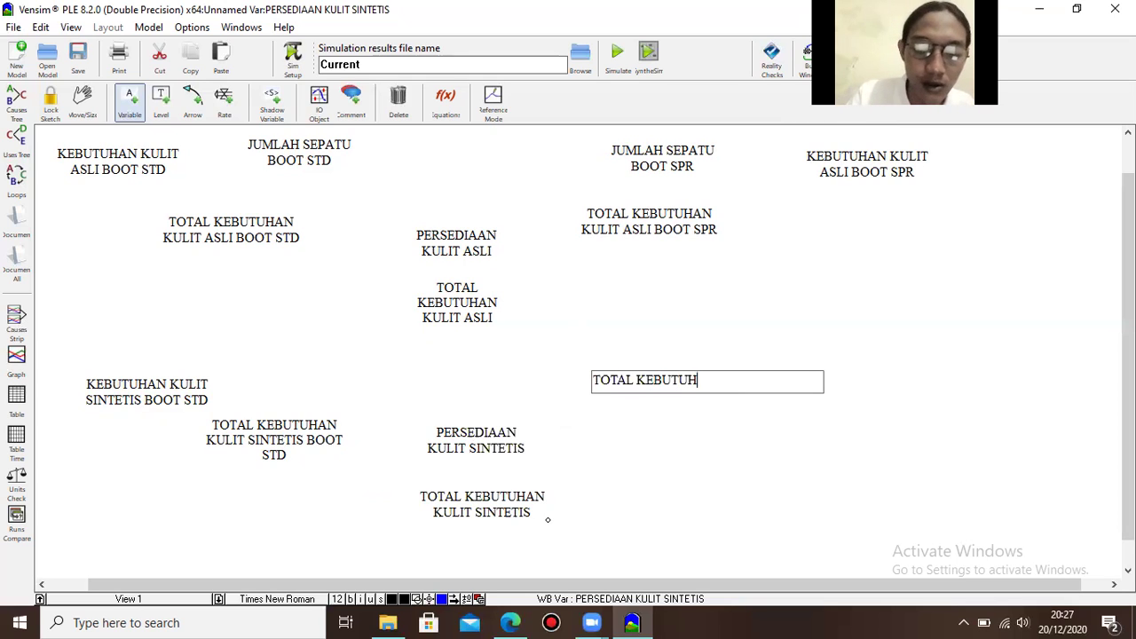
type("AN KUL")
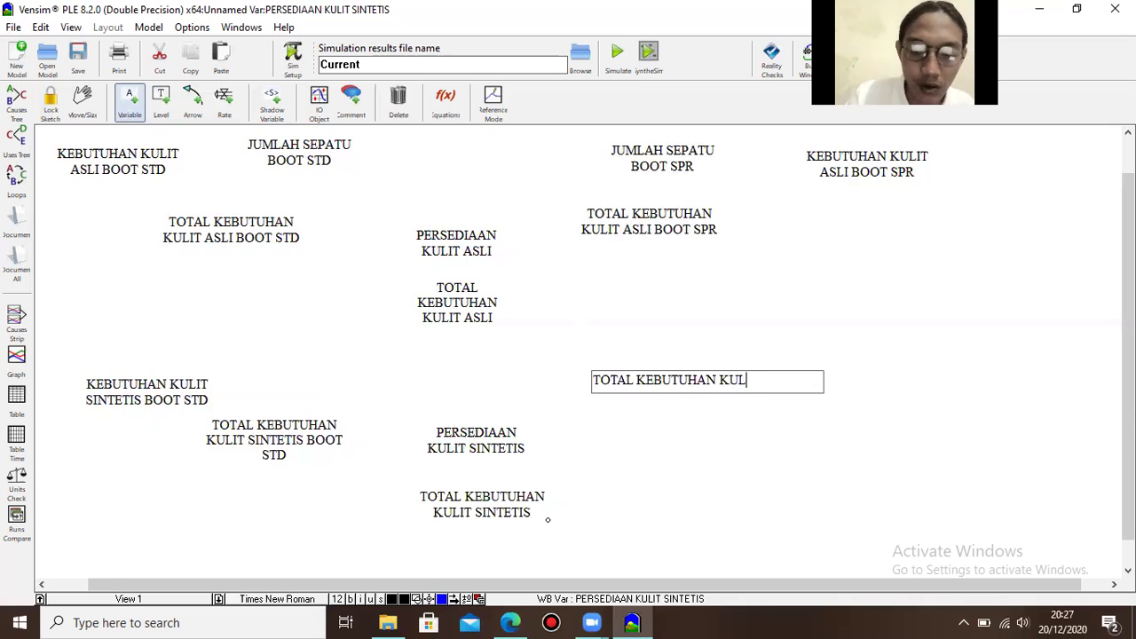
type("IT S")
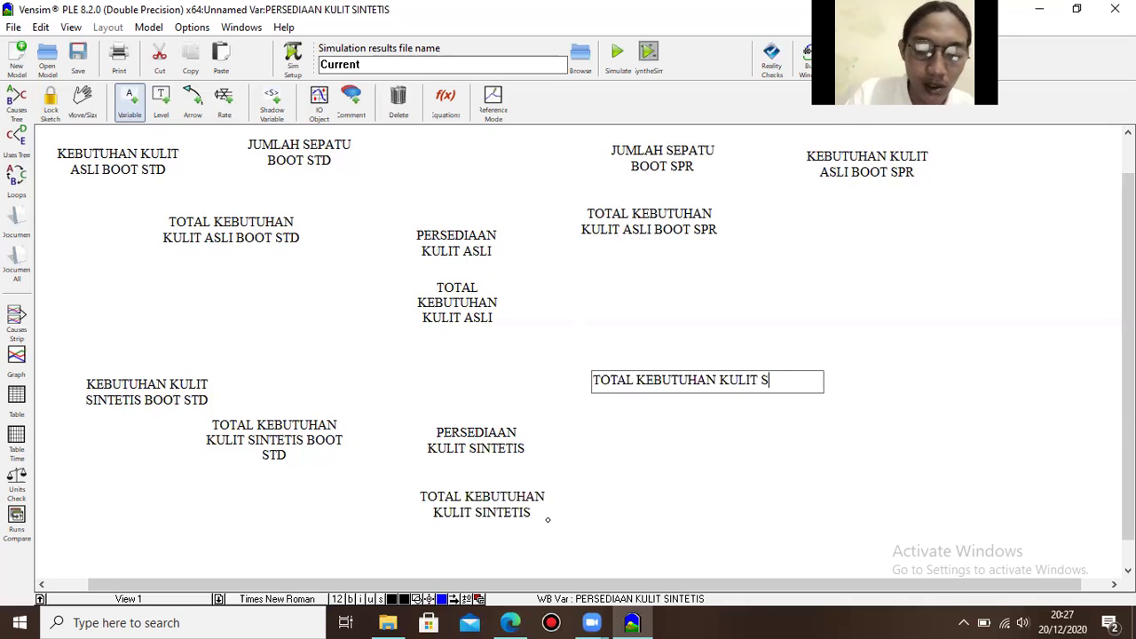
type("INTETIS BOOTS")
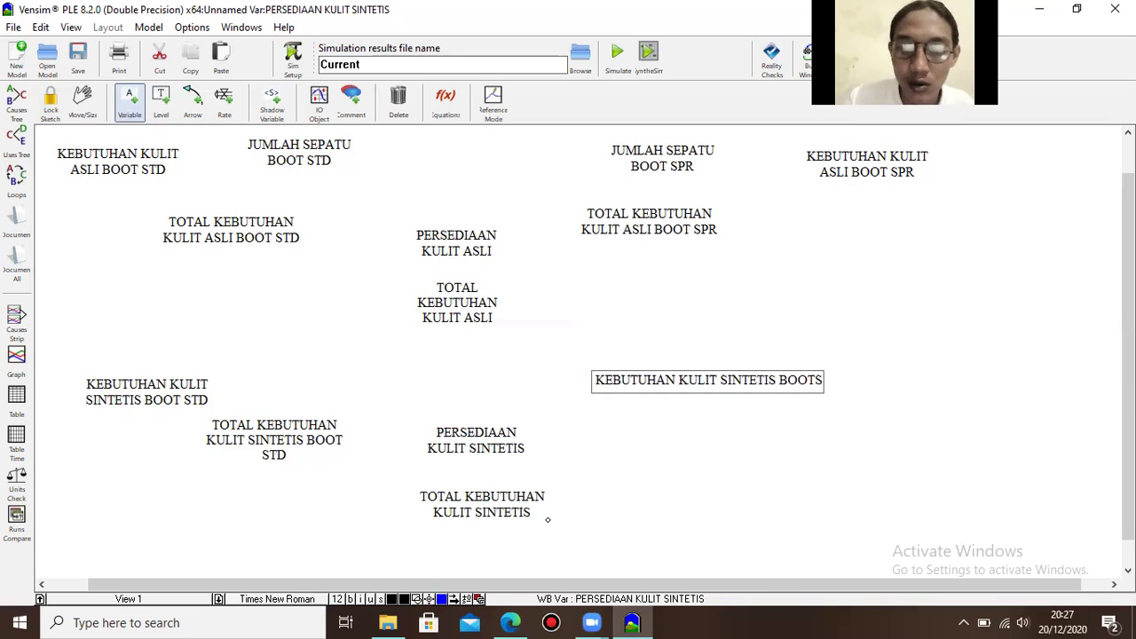
key("BackSpace")
type("S")
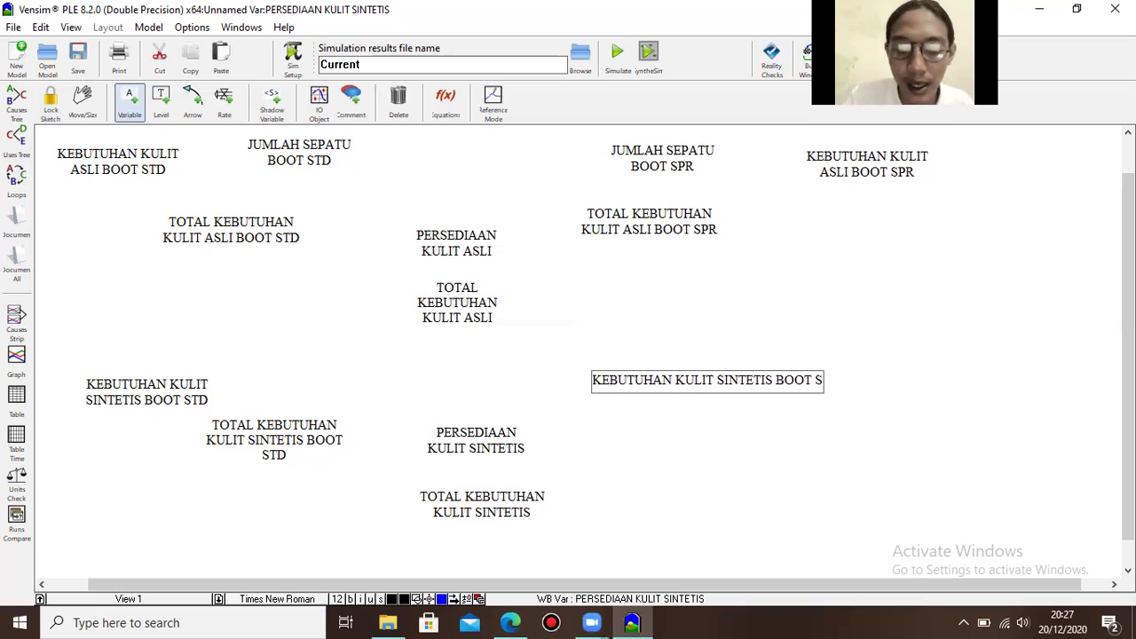
type("PR")
key("Return")
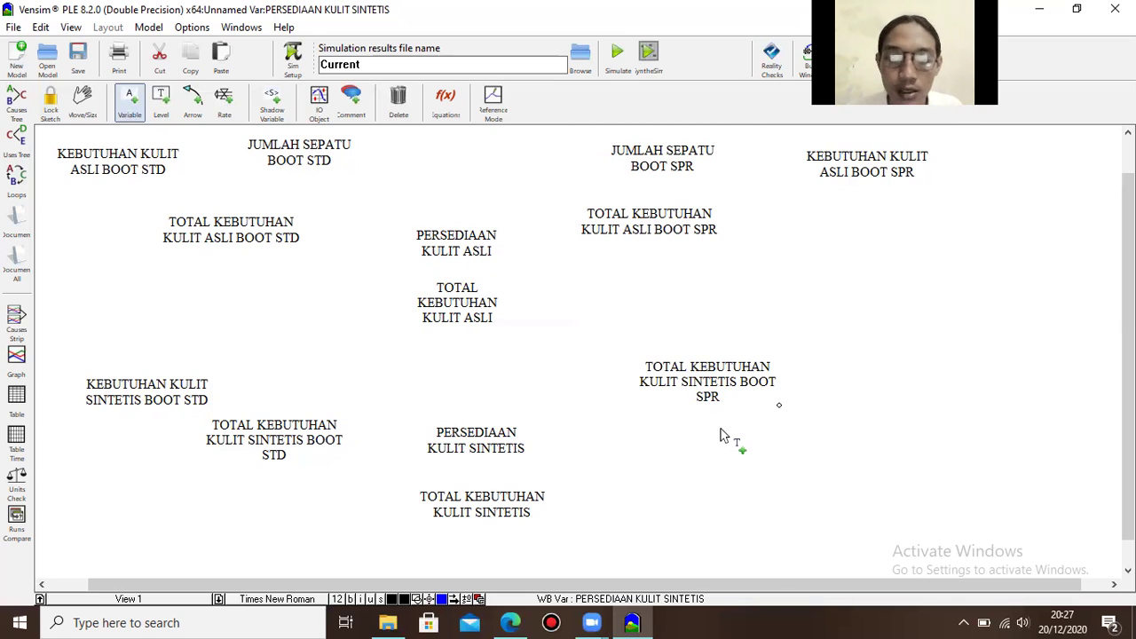
left_click_drag(714, 393, 711, 456)
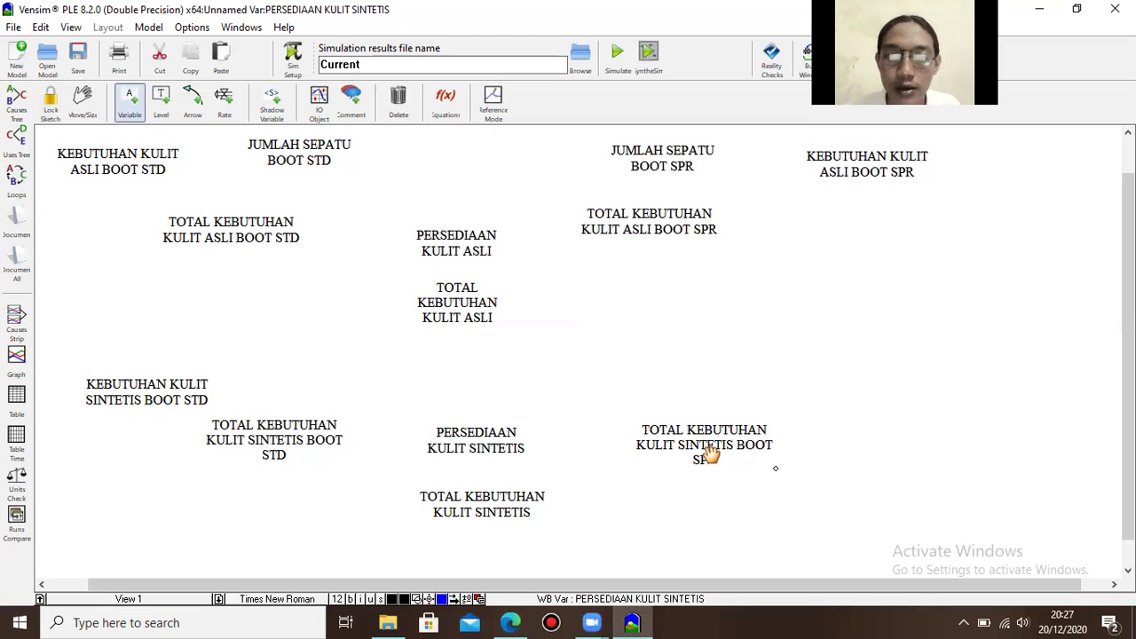
- Add a variable named KEBUTUHAN KULIT SINTETIS BOOT SPR above and outward from TOTAL KEBUTUHAN KULIT SINTETIS BOOT SPR
left_click(868, 364)
type("L")
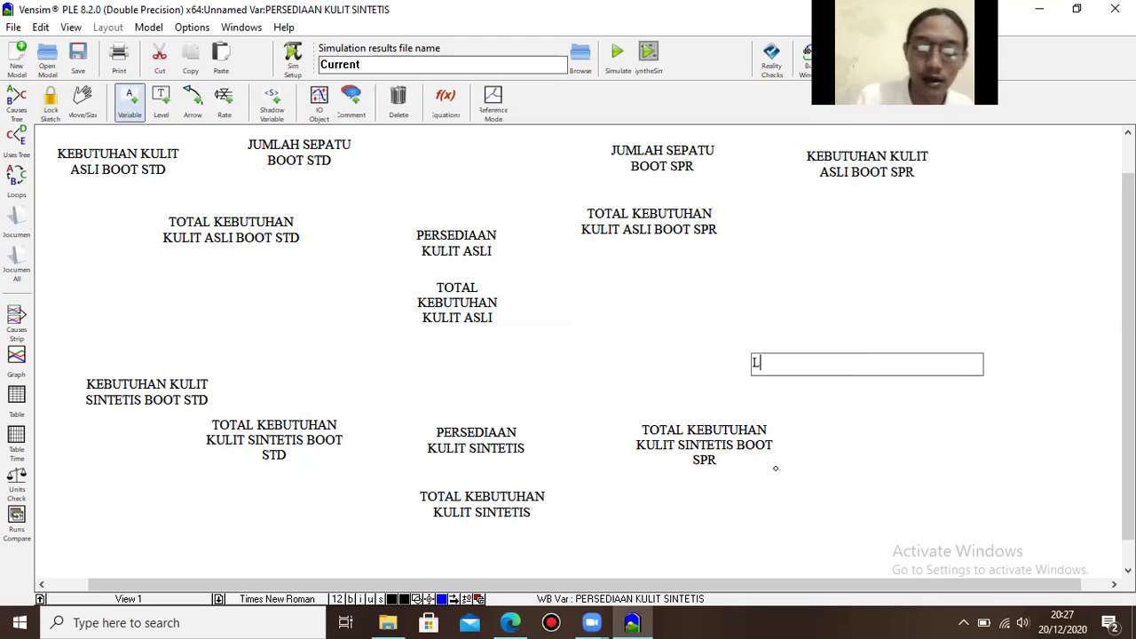
type("KEB")
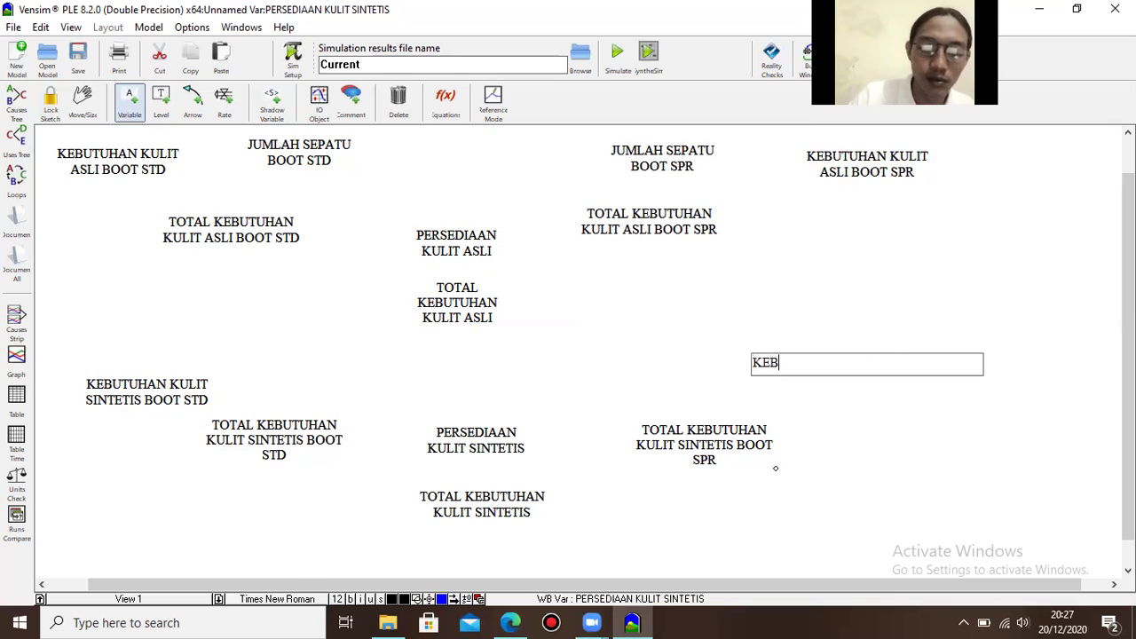
type("UTUH")
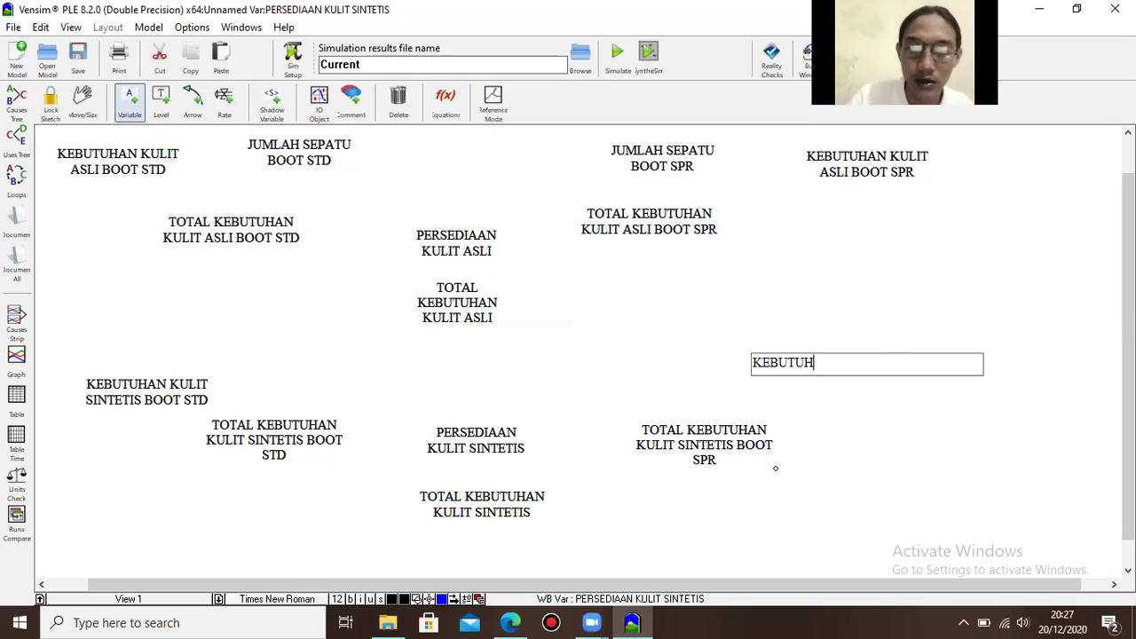
key("BackSpace")
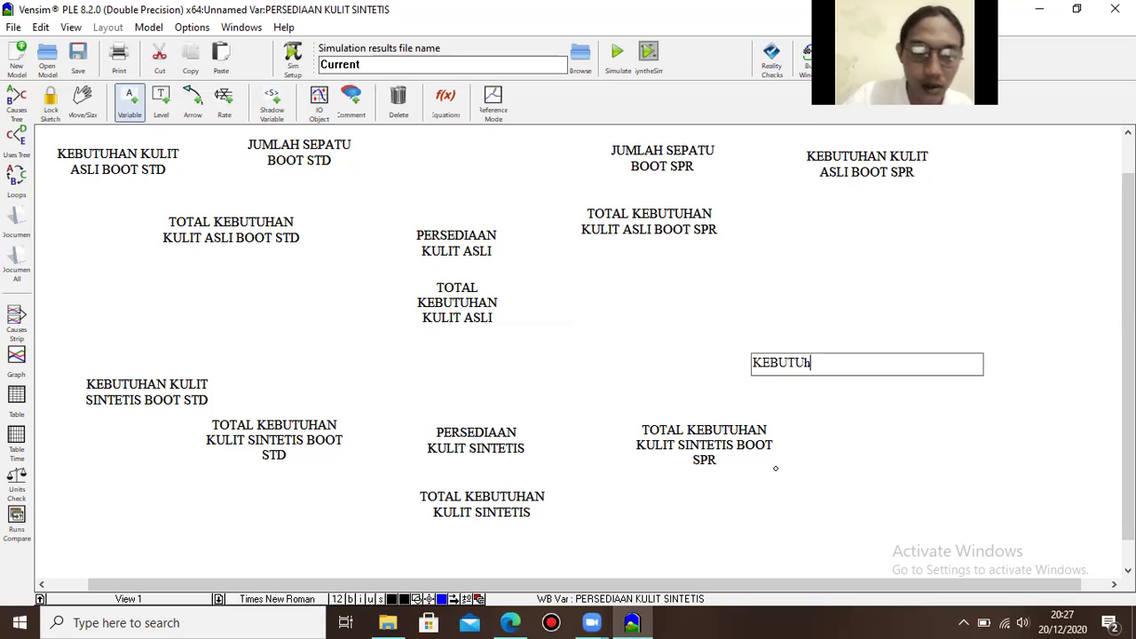
type("H")
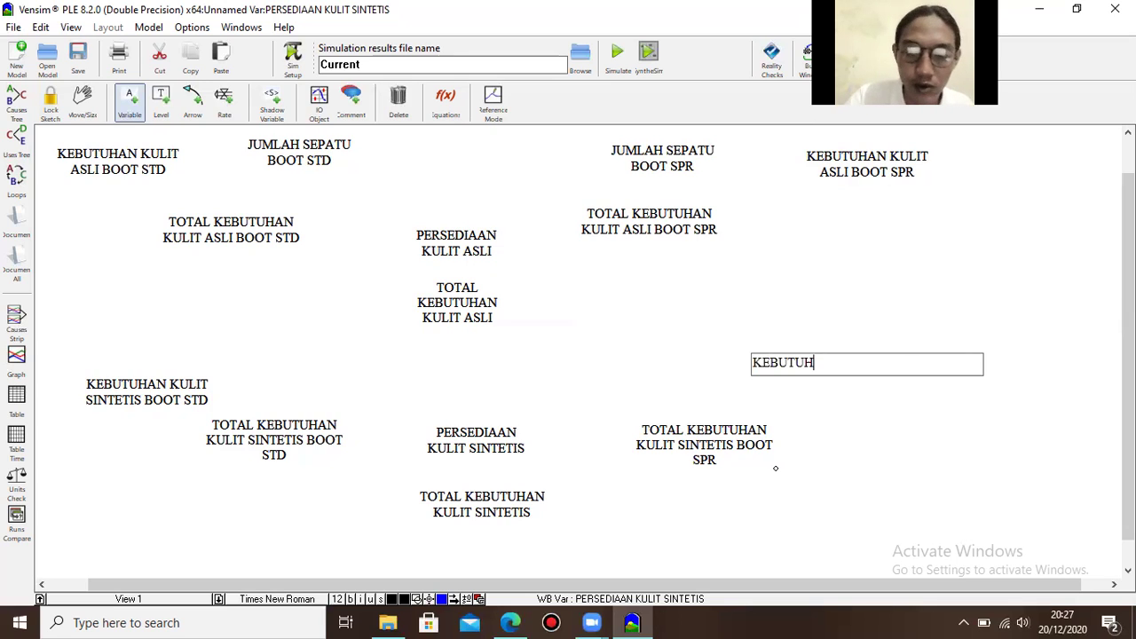
type("A")
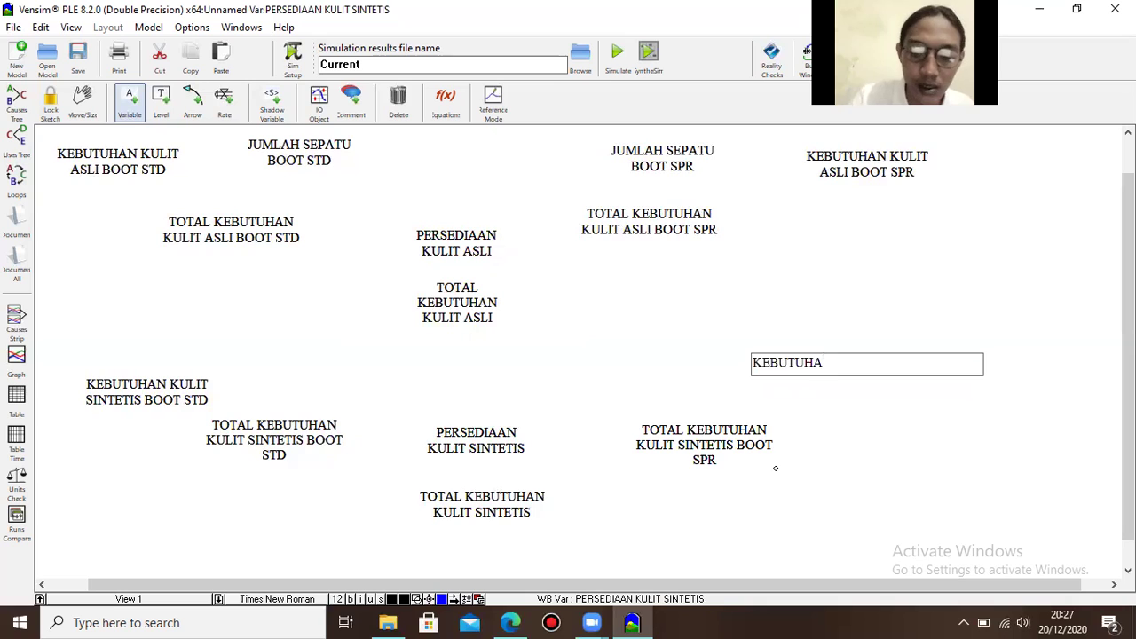
type("N K")
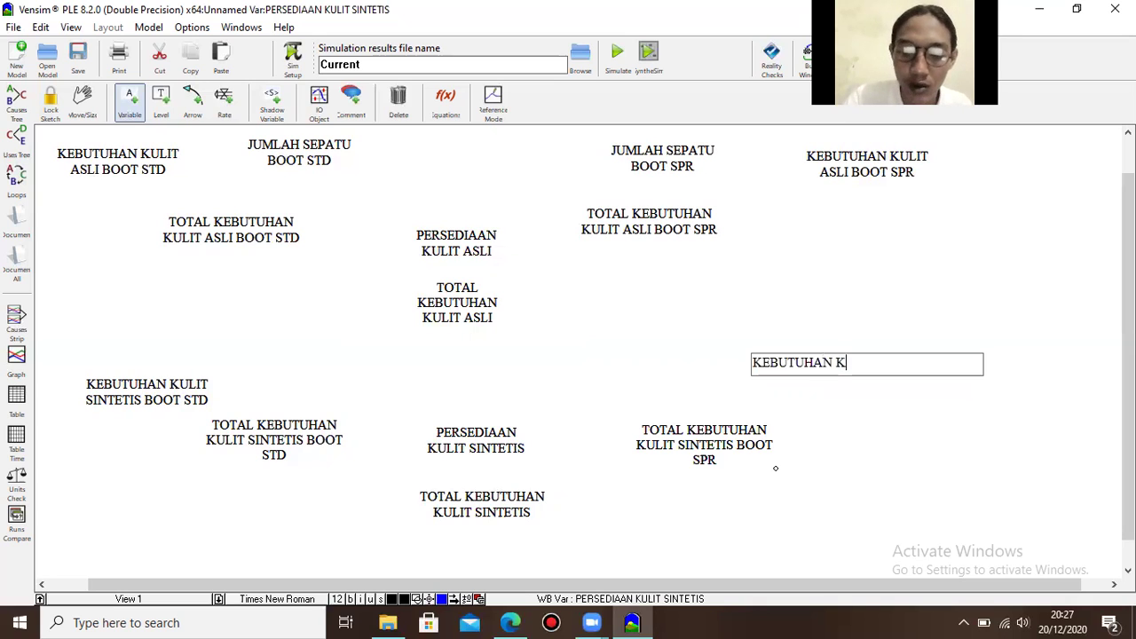
type("ULIT S")
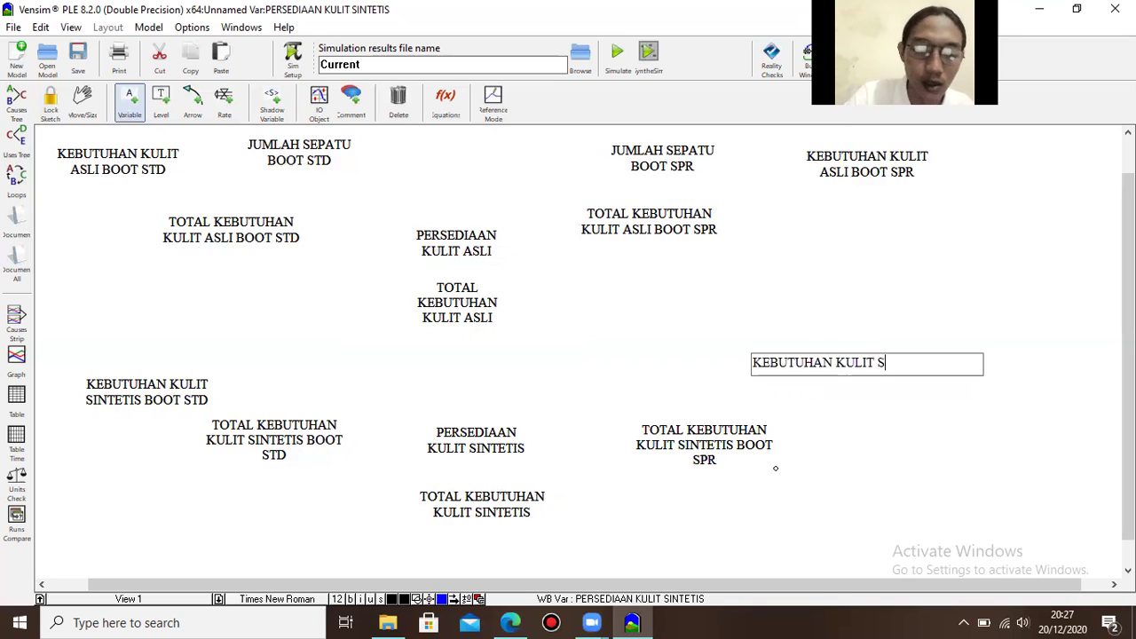
type("INTE")
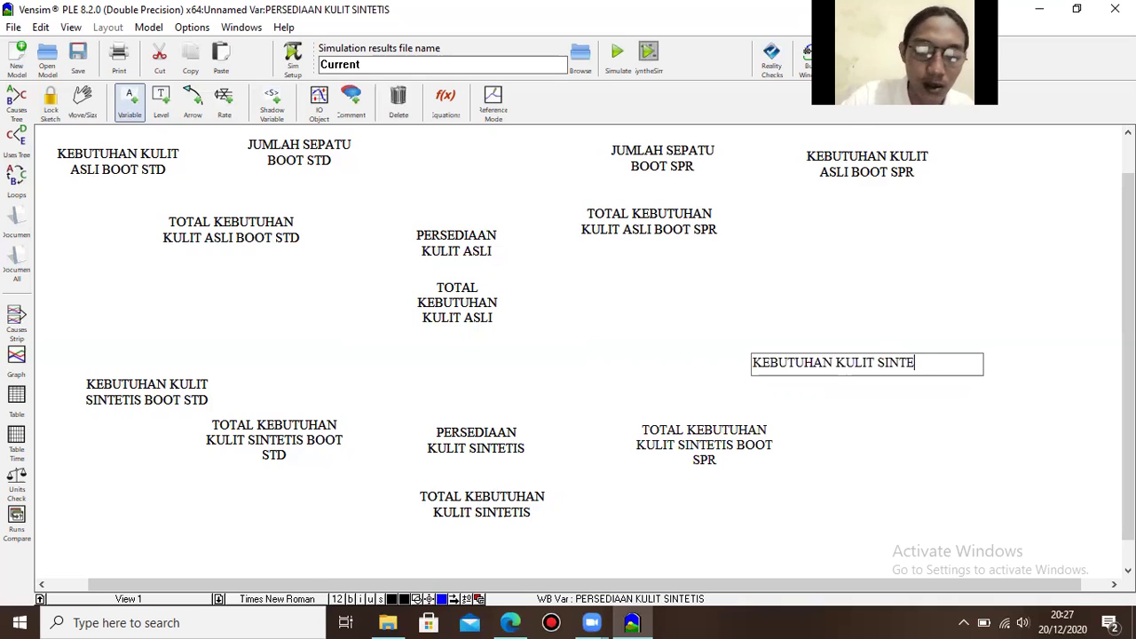
type("TIS ")
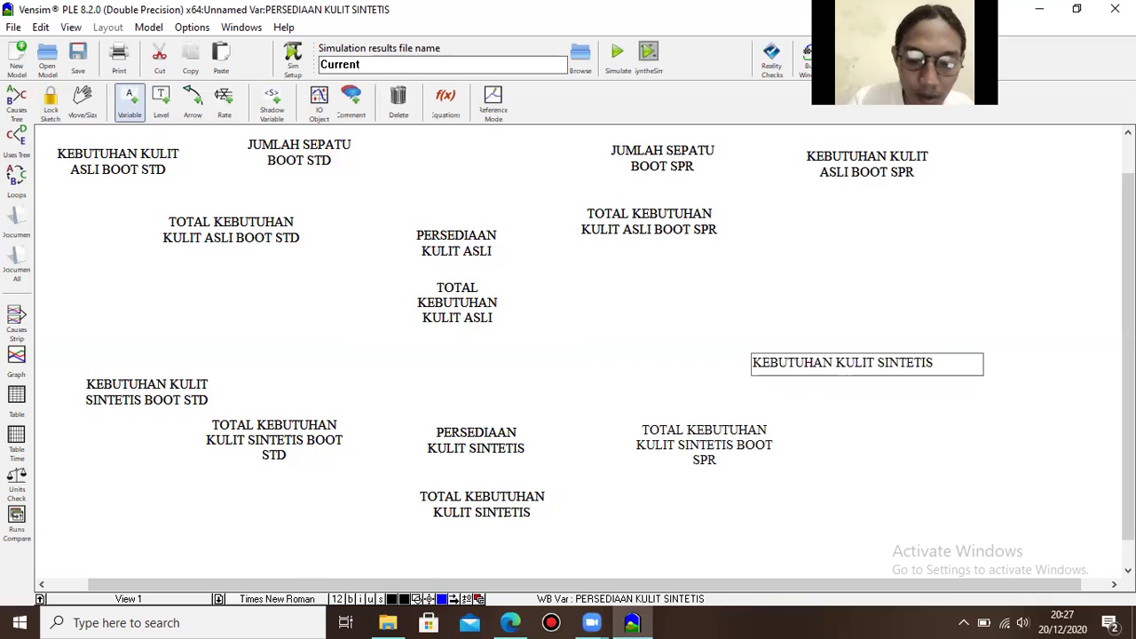
type("BOO")
type("T S")
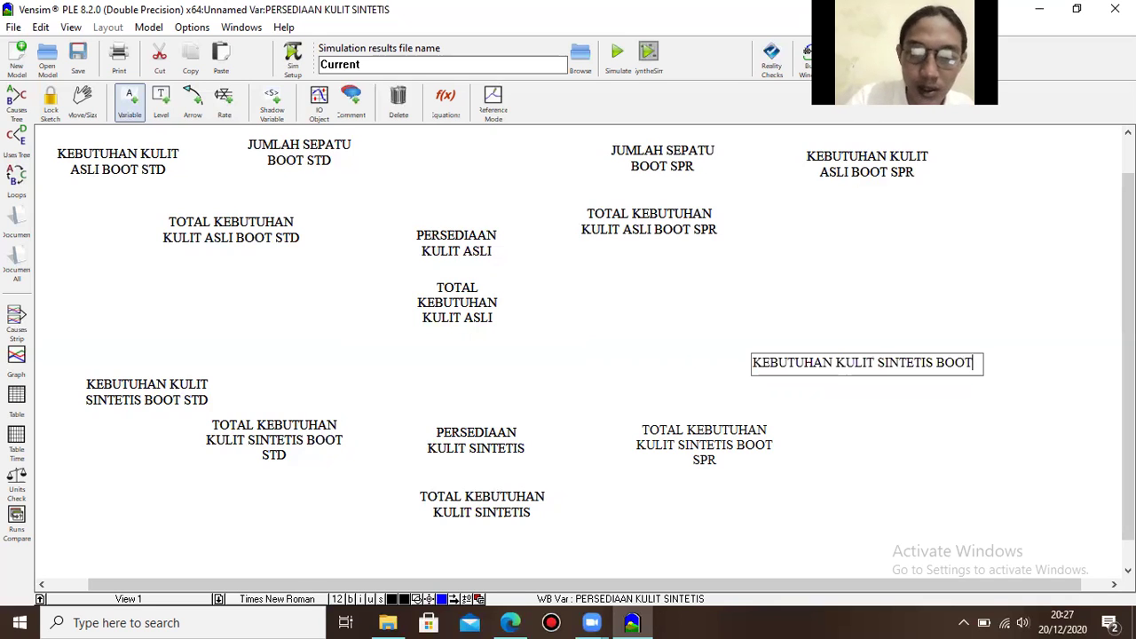
type("PR")
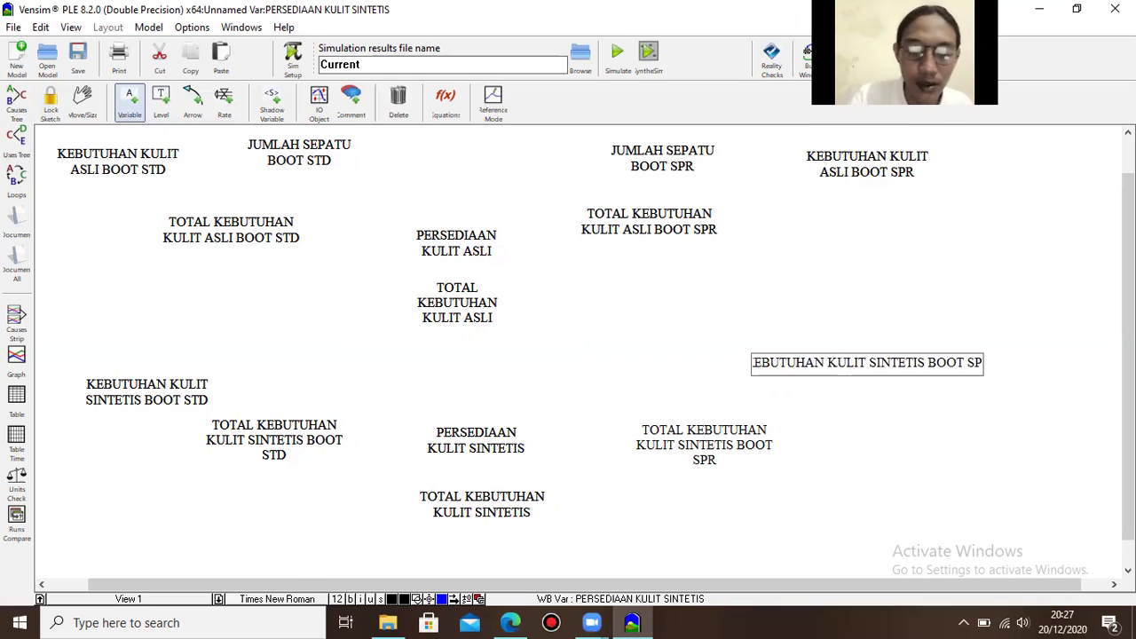
left_click(868, 420)
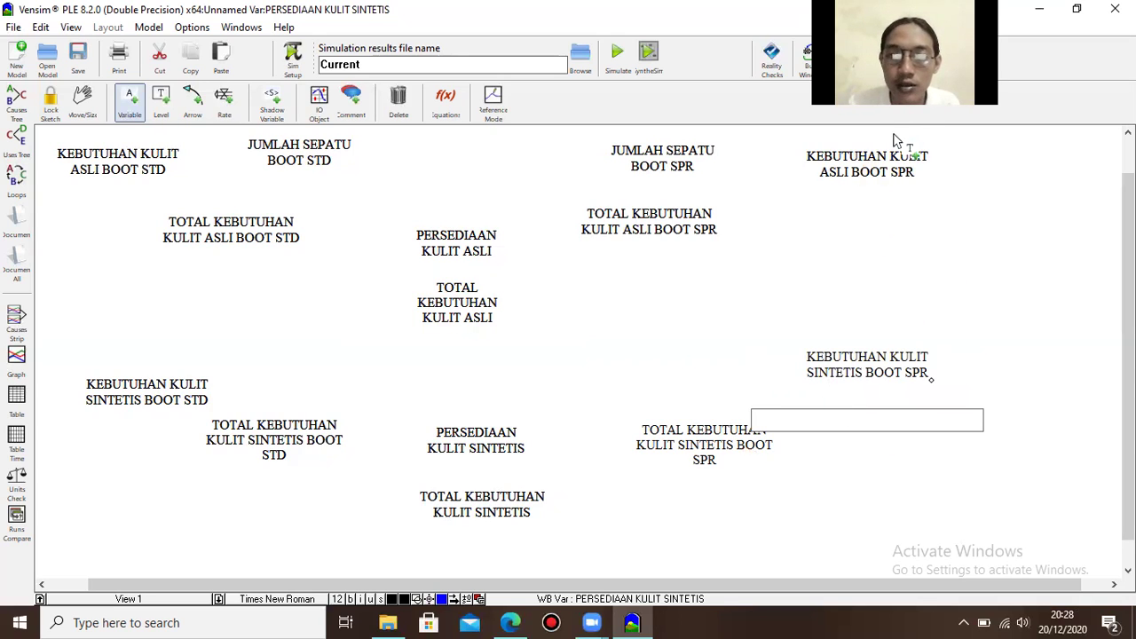
- Shift KEBUTUHAN KULIT ASLI BOOT SPR, both JUMLAH SEPATU variables, TOTAL KEBUTUHAN KULIT ASLI BOOT SPR and PERSEDIAAN KULIT ASLI rightward to widen the upper layout
left_click_drag(878, 155, 956, 153)
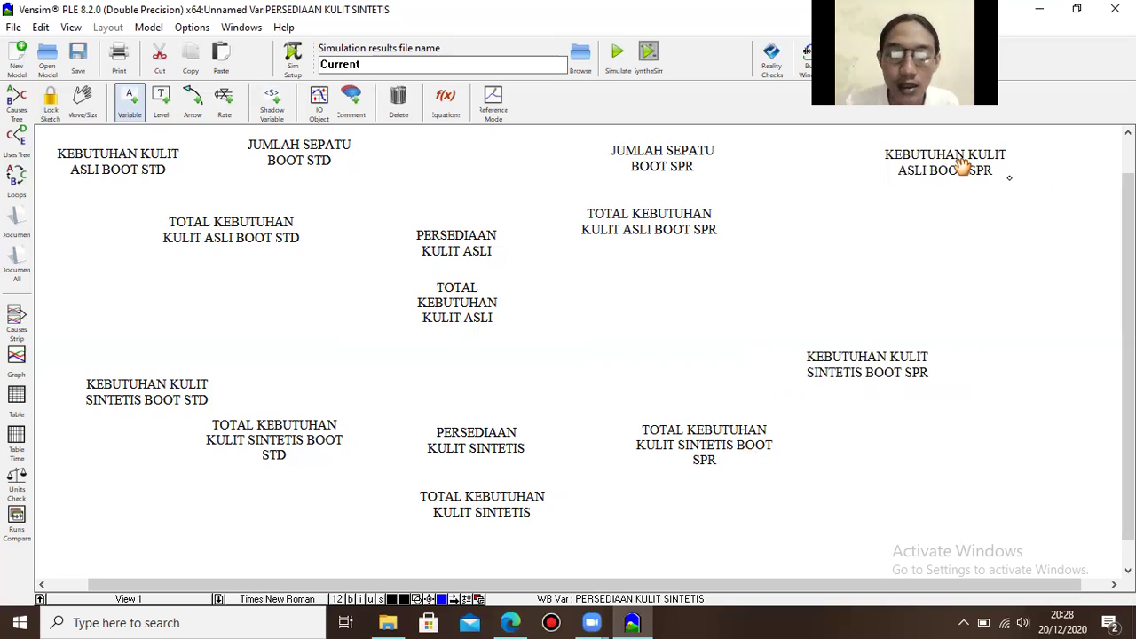
left_click_drag(971, 165, 1027, 175)
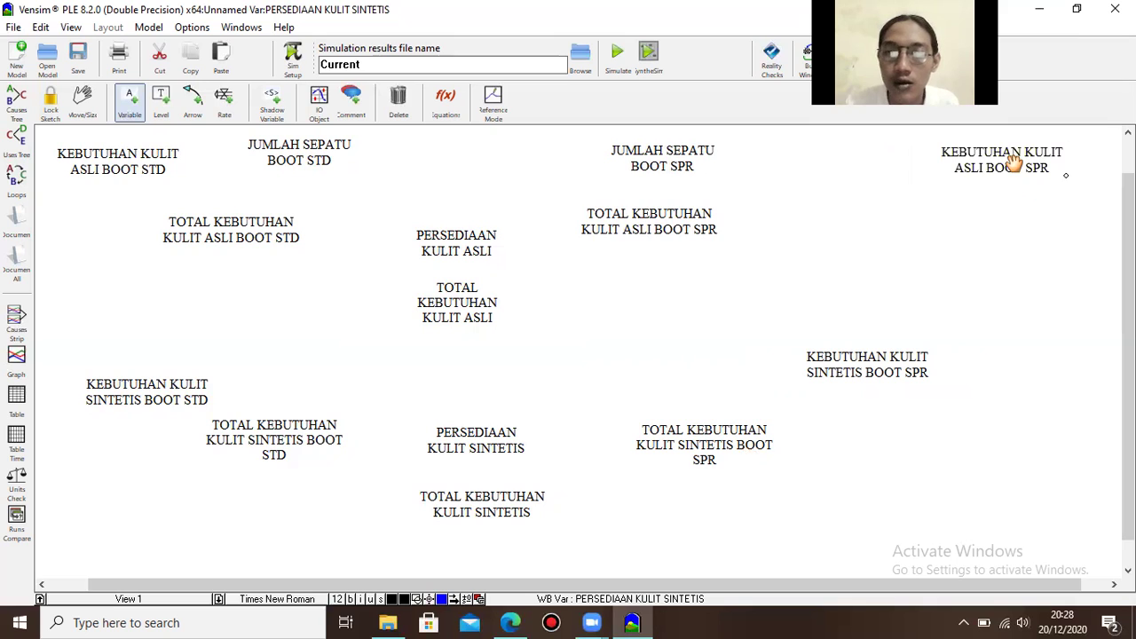
left_click_drag(664, 151, 717, 157)
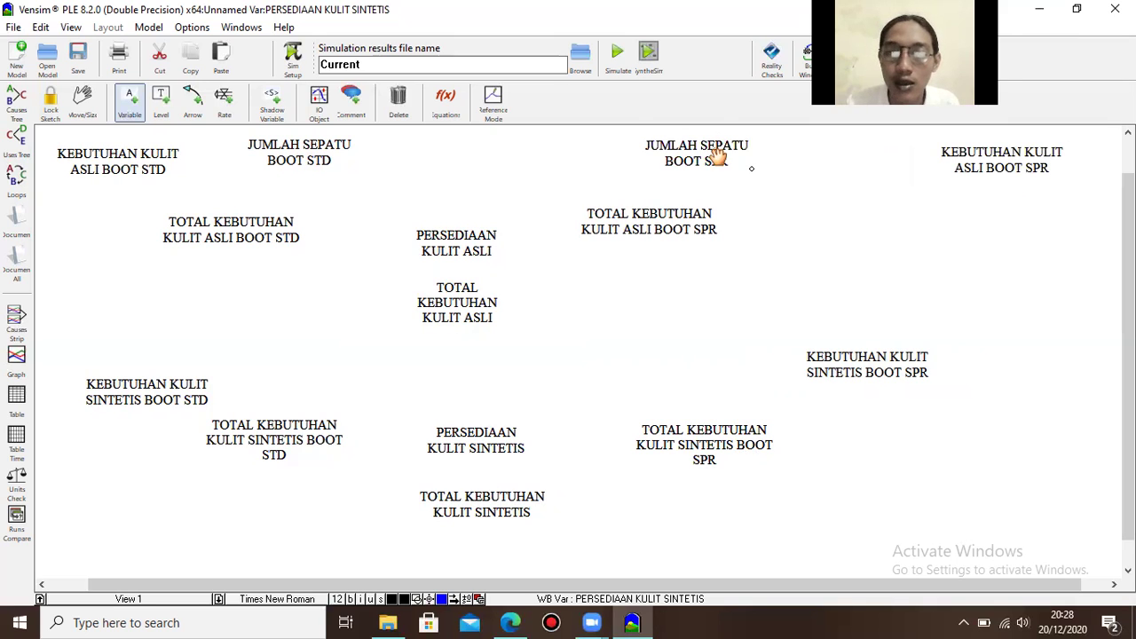
left_click_drag(698, 215, 877, 222)
left_click_drag(472, 232, 543, 228)
left_click_drag(331, 145, 417, 148)
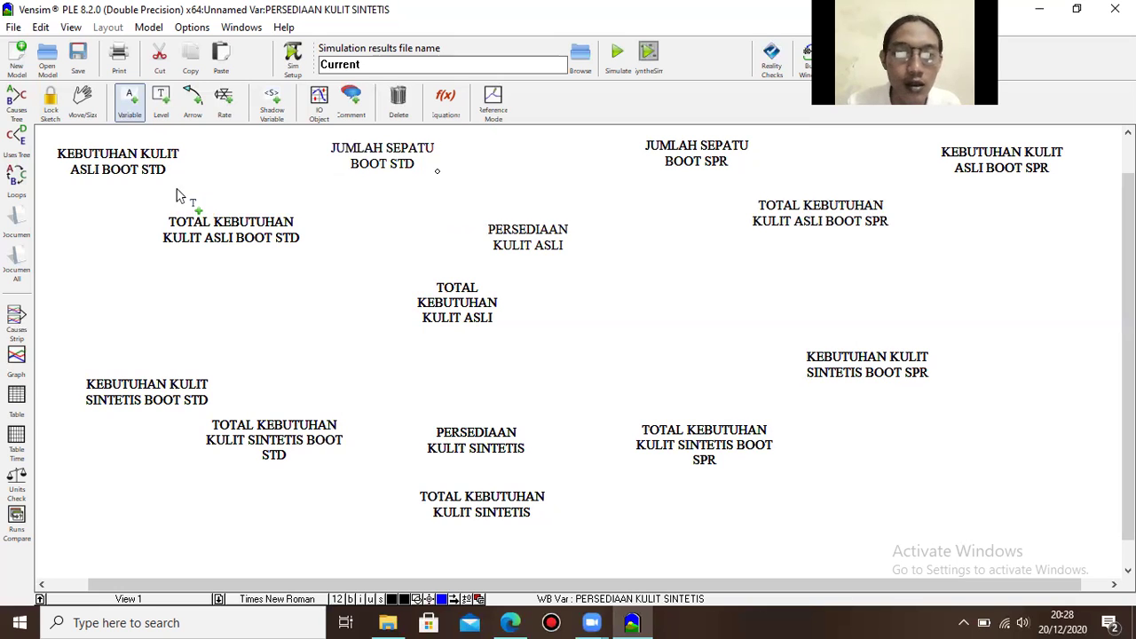
left_click(220, 216)
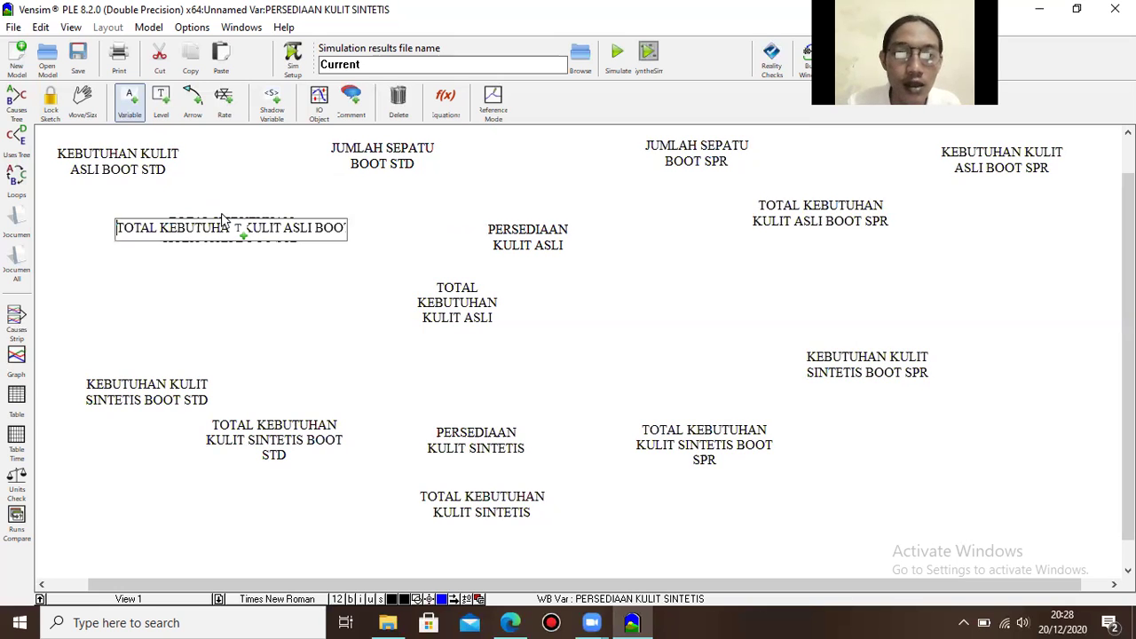
left_click(422, 315)
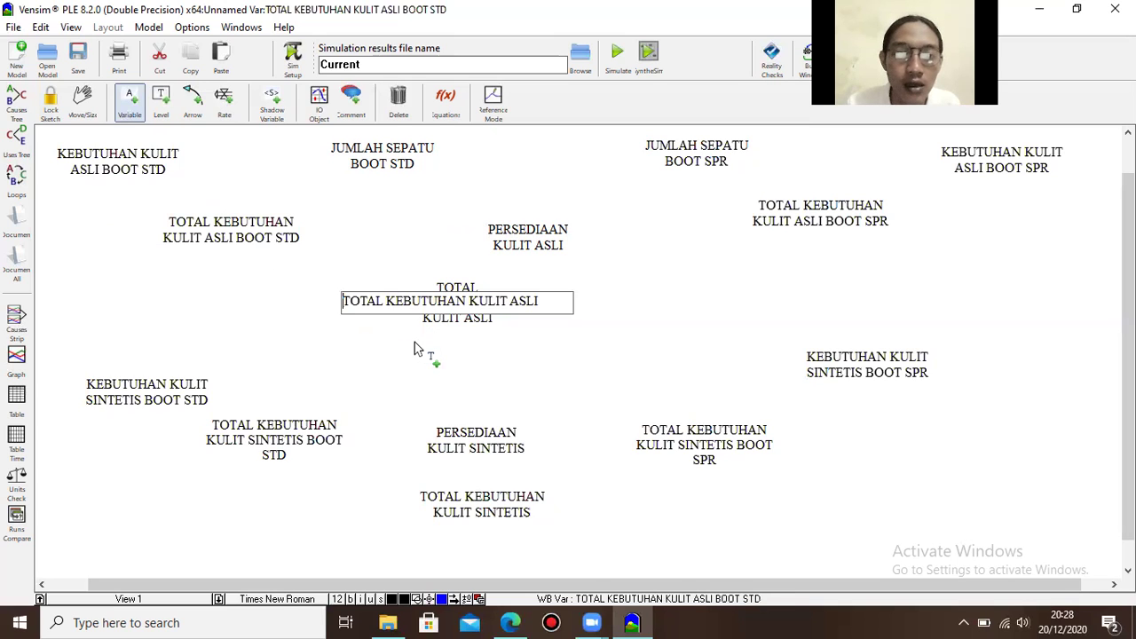
left_click(416, 340)
left_click(432, 317)
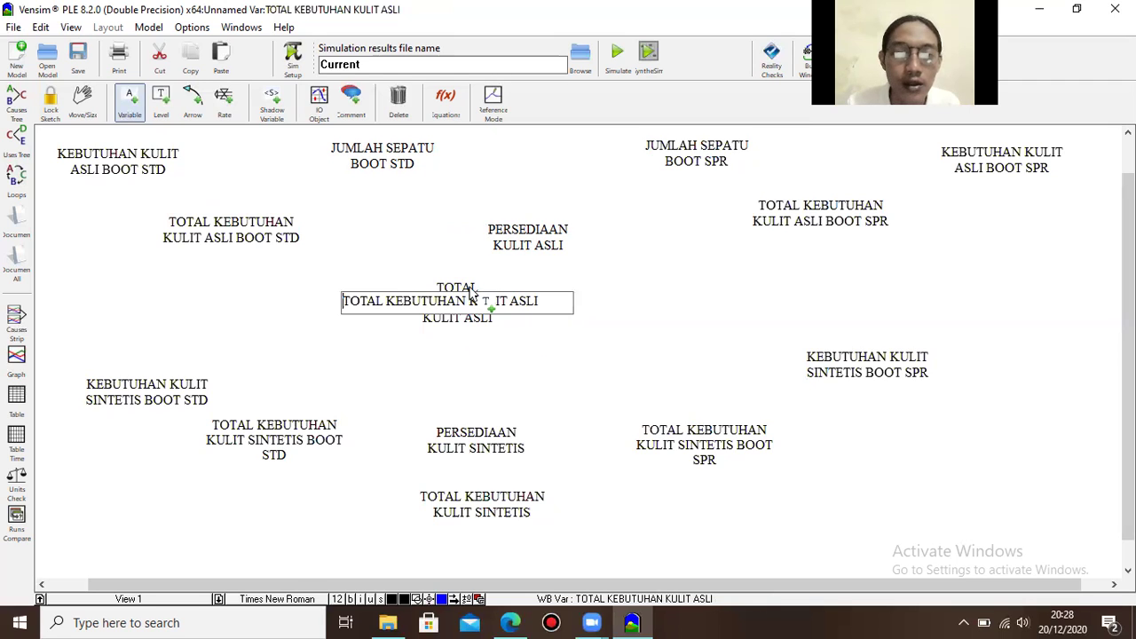
left_click(508, 331)
left_click(486, 307)
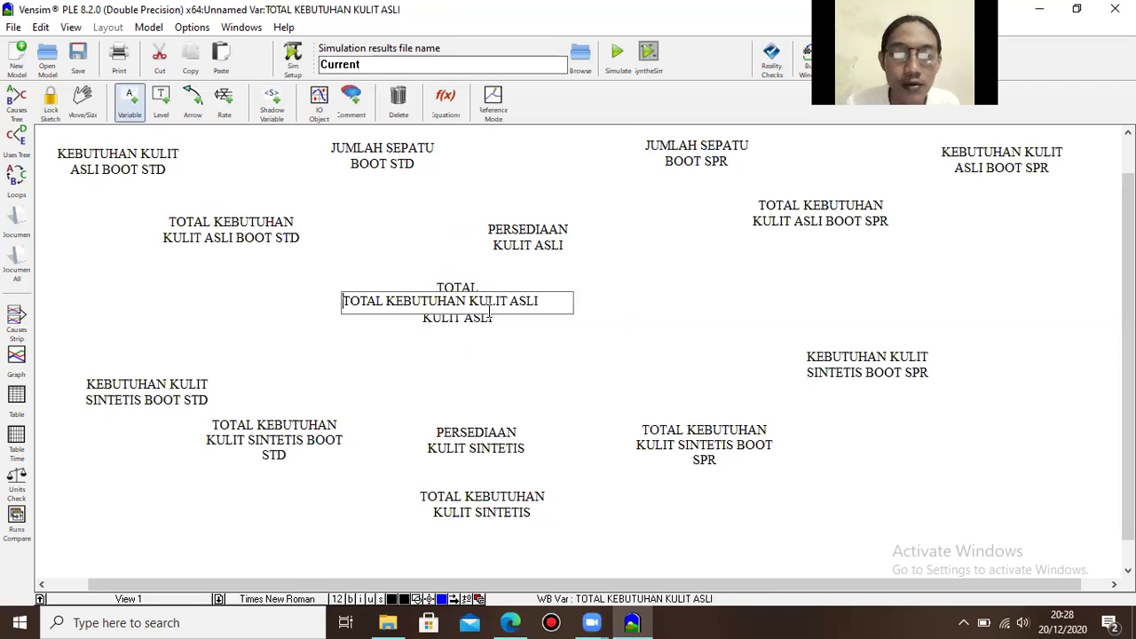
- Move TOTAL KEBUTUHAN KULIT ASLI directly beneath PERSEDIAAN KULIT ASLI and resize it so its name wraps onto three lines
left_click_drag(473, 301, 532, 300)
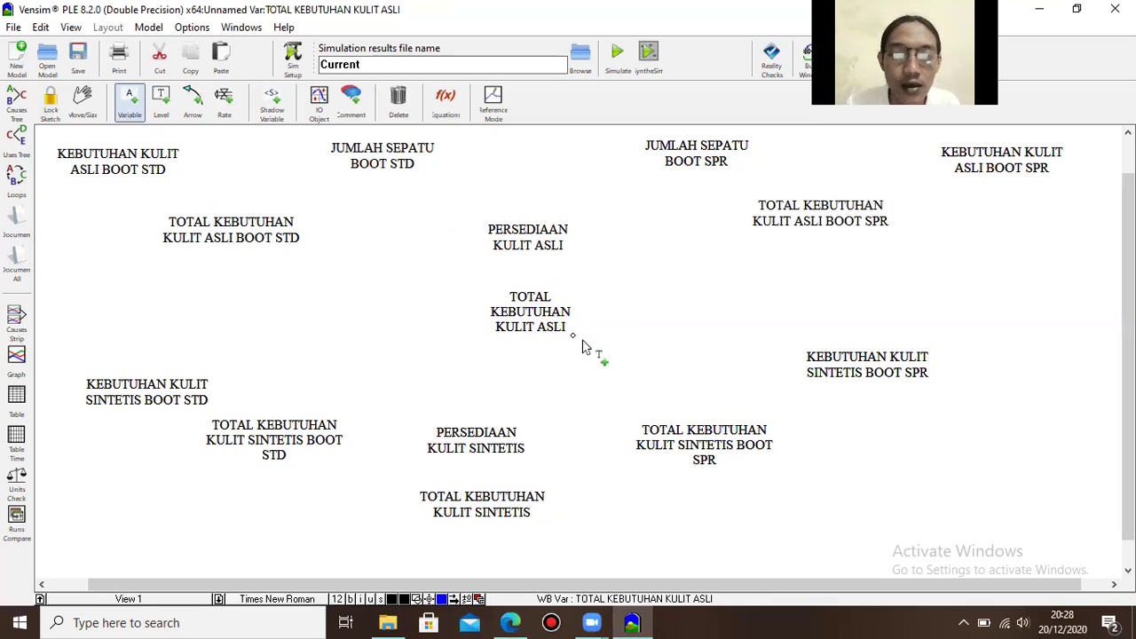
left_click_drag(573, 338, 596, 316)
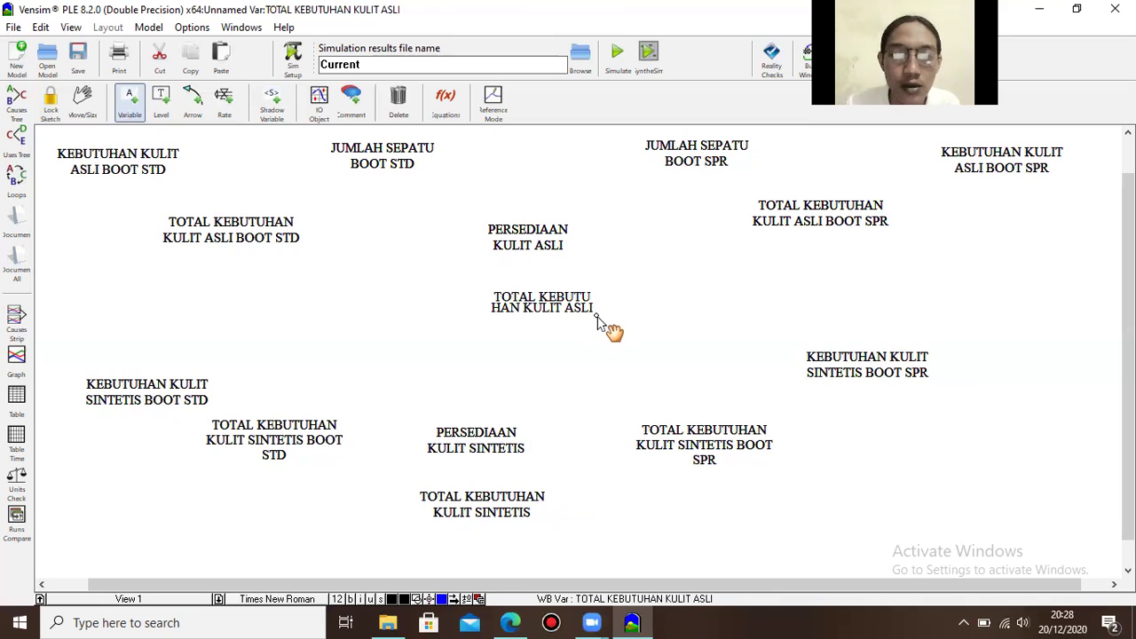
left_click_drag(596, 316, 561, 294)
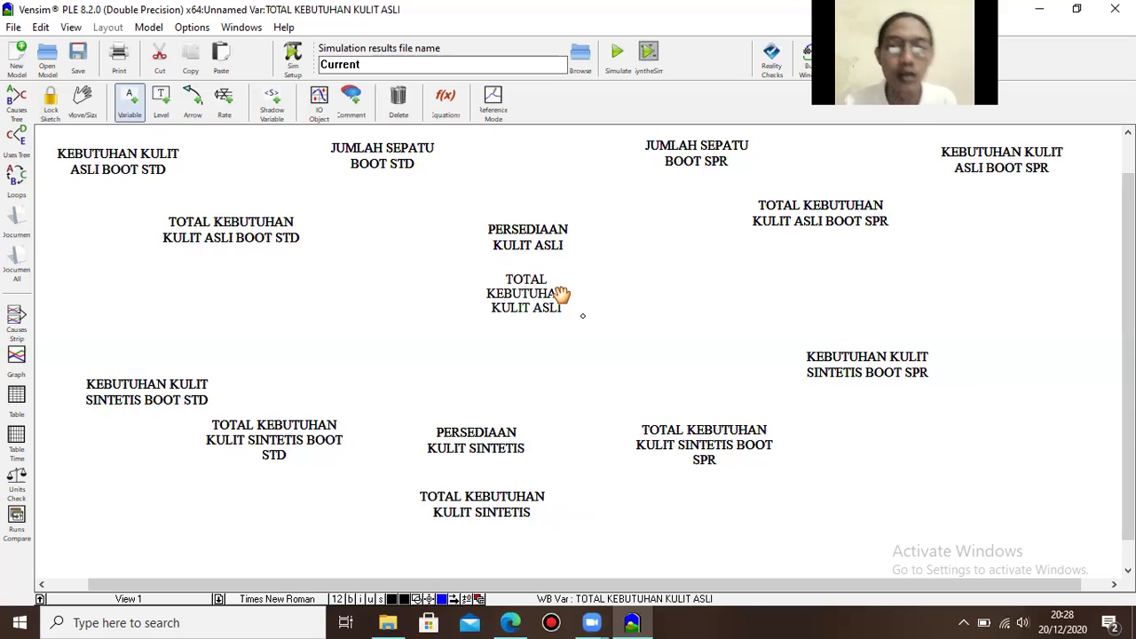
left_click(565, 307)
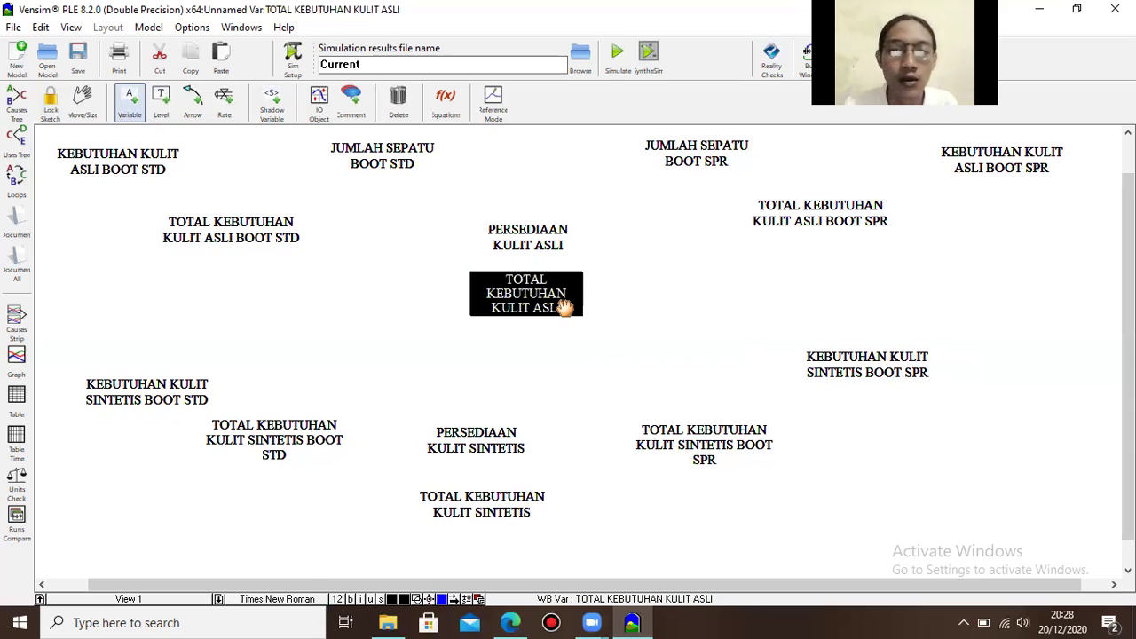
left_click(572, 324)
left_click(565, 372)
left_click(565, 373)
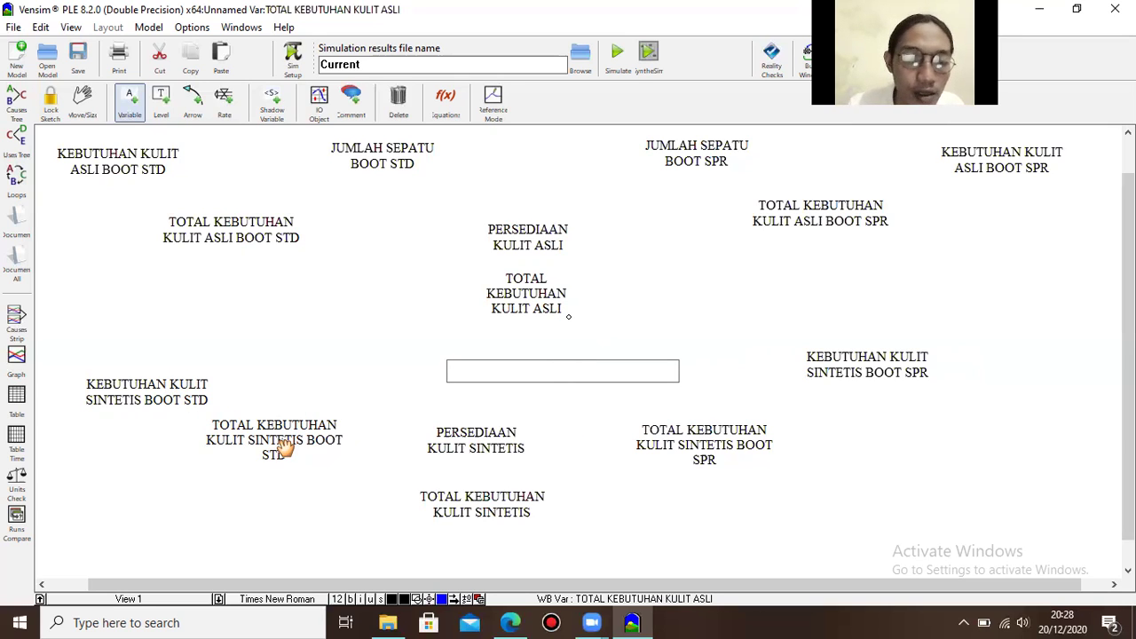
- Align PERSEDIAAN KULIT SINTETIS and TOTAL KEBUTUHAN KULIT SINTETIS beneath the central KULIT ASLI column, and shift TOTAL KEBUTUHAN KULIT SINTETIS BOOT STD slightly inward
left_click_drag(558, 429, 533, 415)
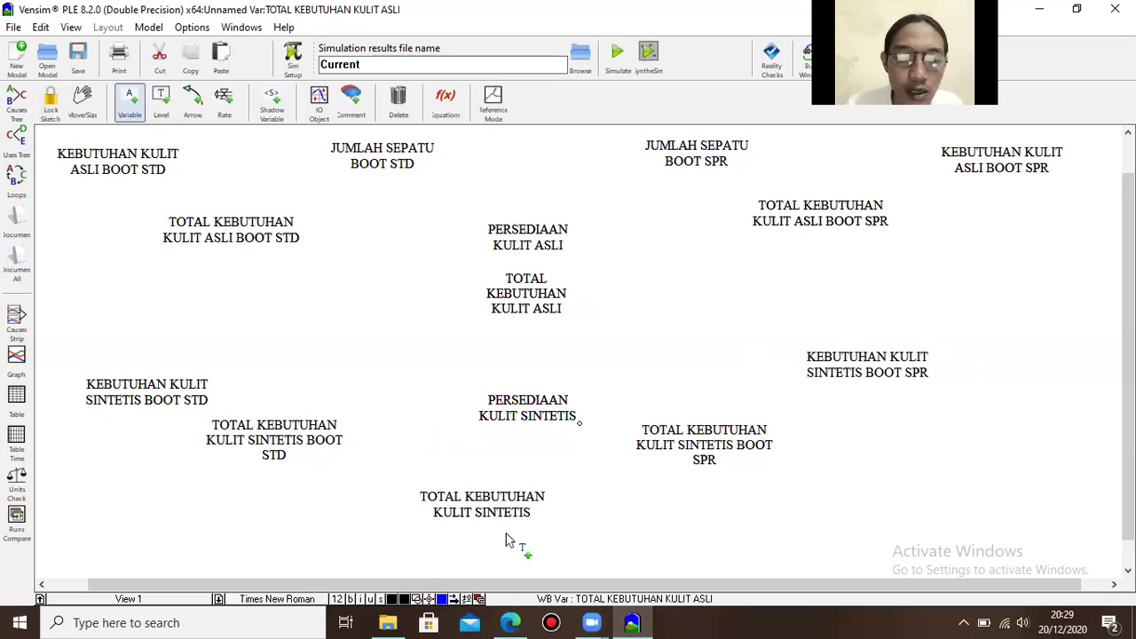
left_click_drag(502, 505, 550, 494)
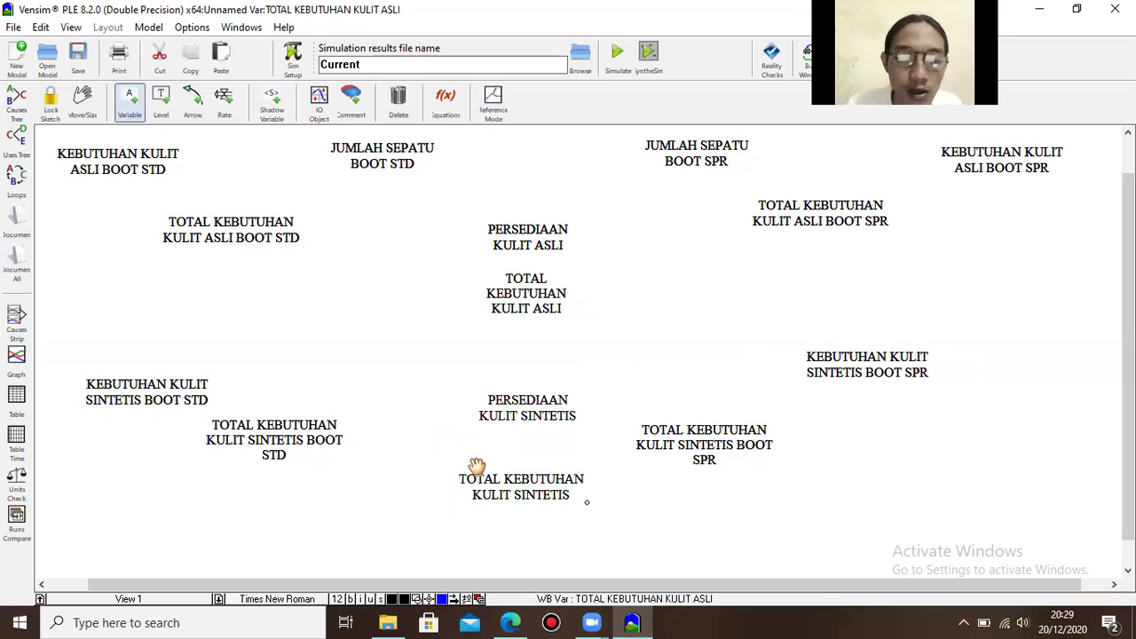
left_click_drag(327, 429, 359, 439)
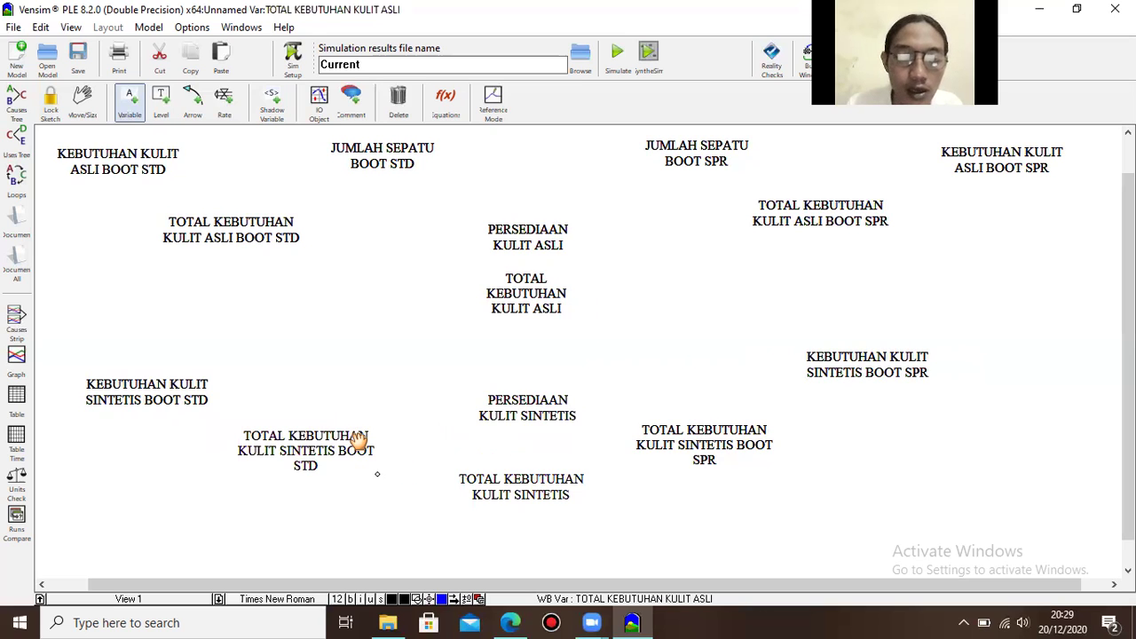
- Move KEBUTUHAN KULIT SINTETIS BOOT SPR and TOTAL KEBUTUHAN KULIT SINTETIS BOOT SPR outward and slightly down to widen the SPR side
left_click_drag(885, 357, 1052, 396)
left_click_drag(727, 454, 823, 472)
left_click_drag(998, 388, 982, 388)
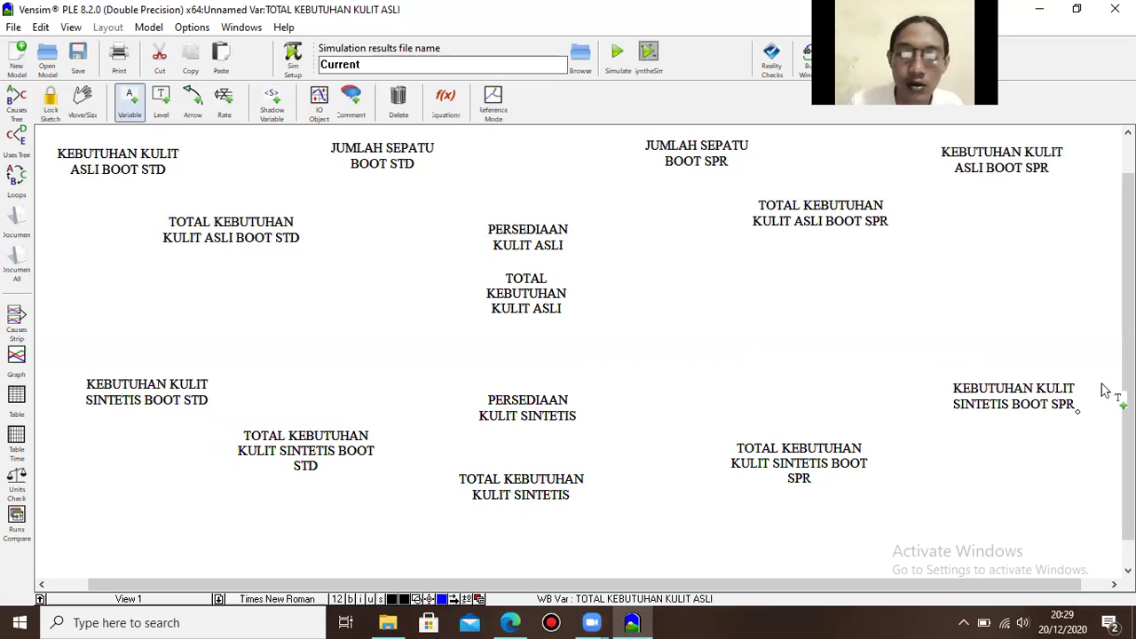
- Accept saving the sketch for automated backup and save the model as DUUUTTTTA in the Zoom documents folder
scroll(1127, 373, "down", 1)
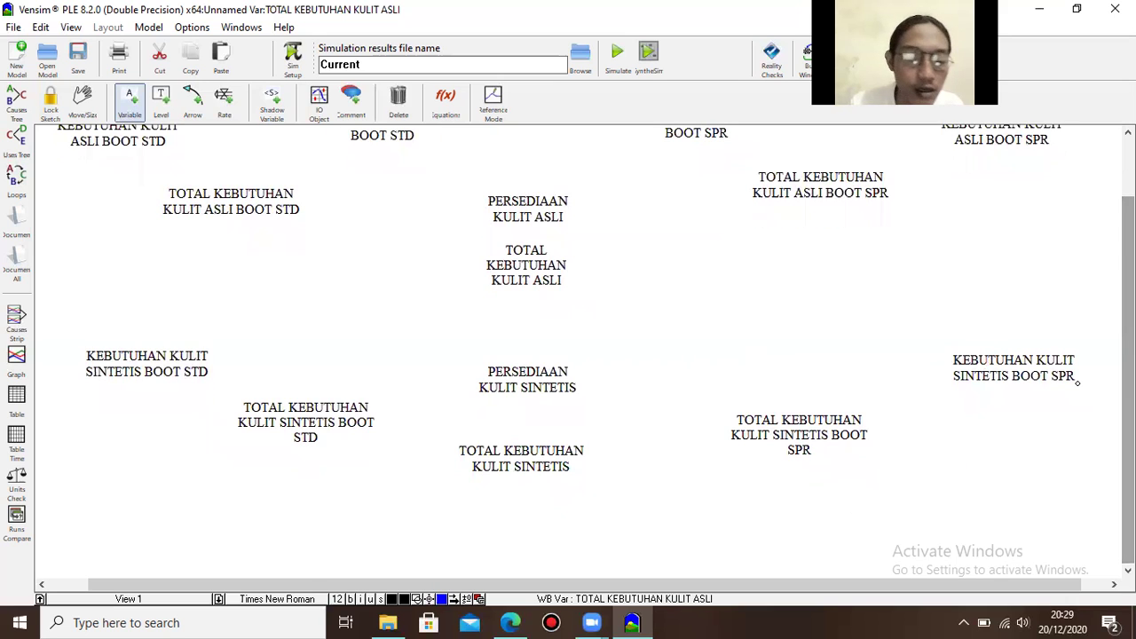
left_click(494, 530)
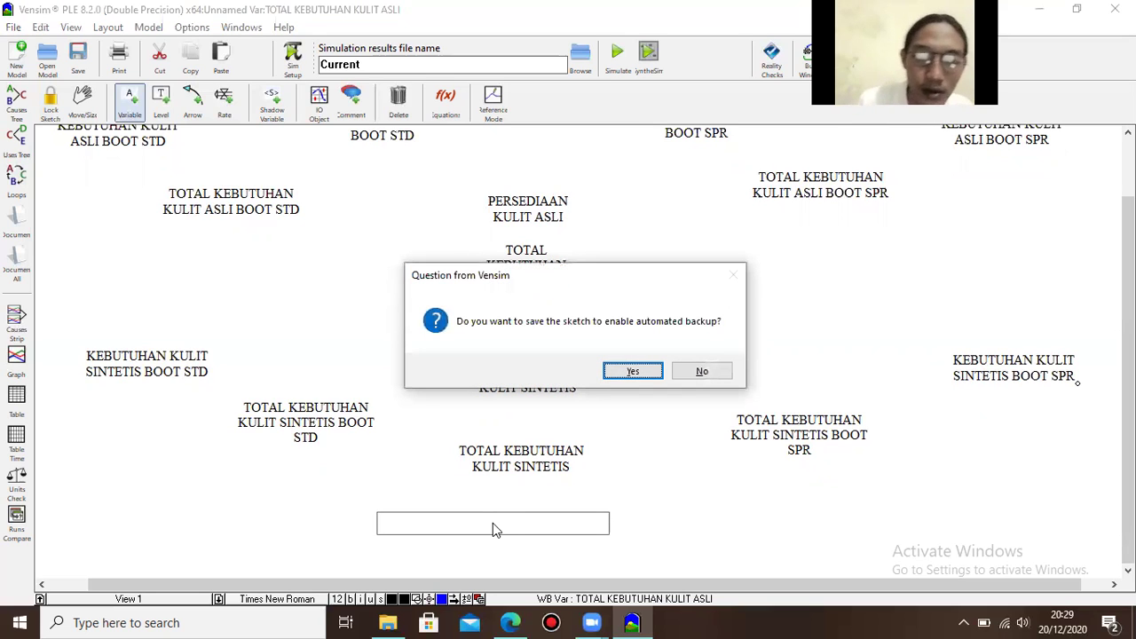
left_click(634, 372)
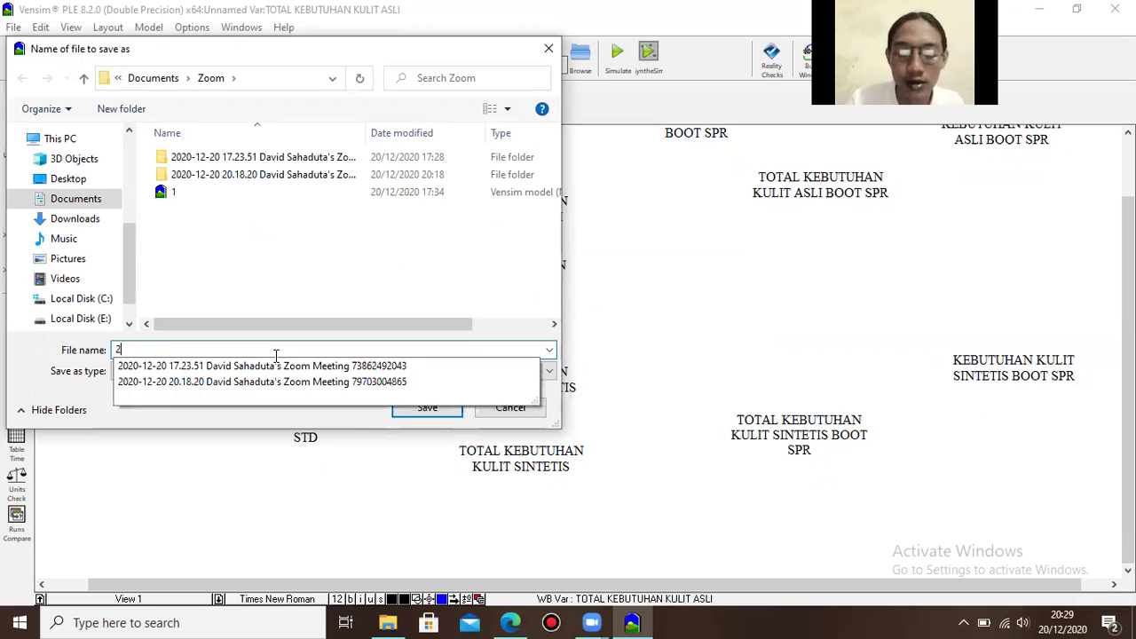
key("BackSpace")
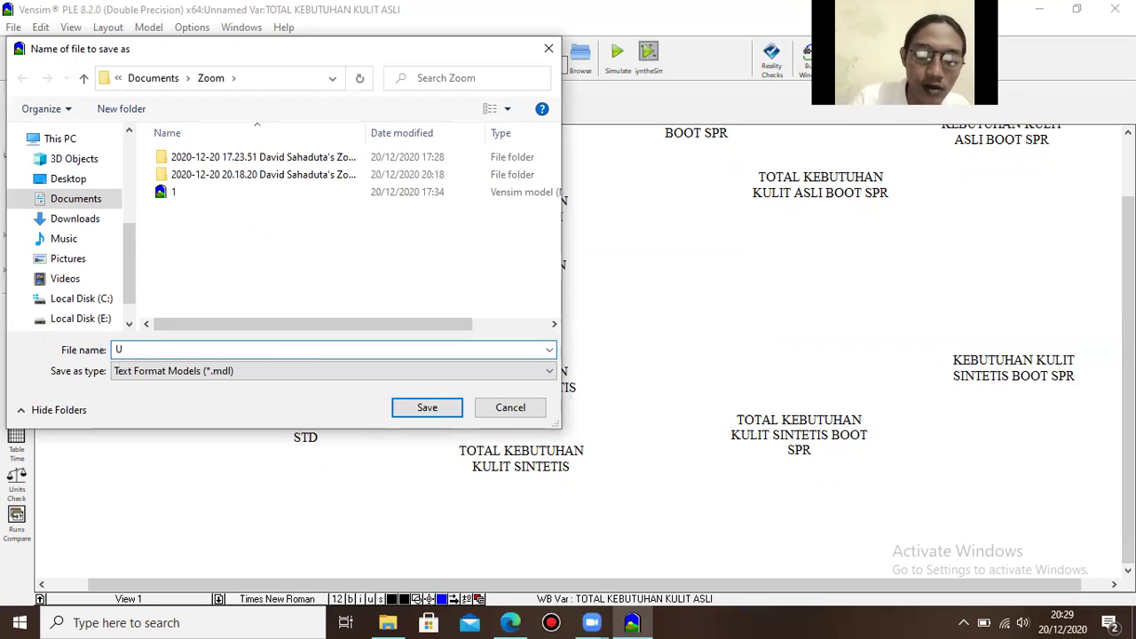
type("DU")
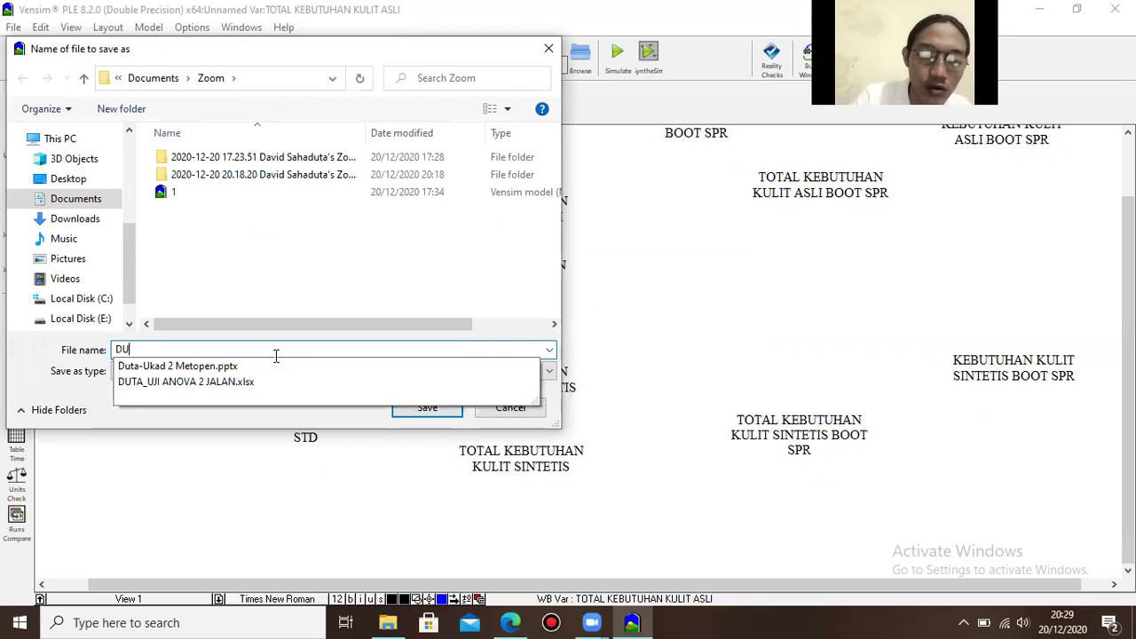
type("UUTTTTA")
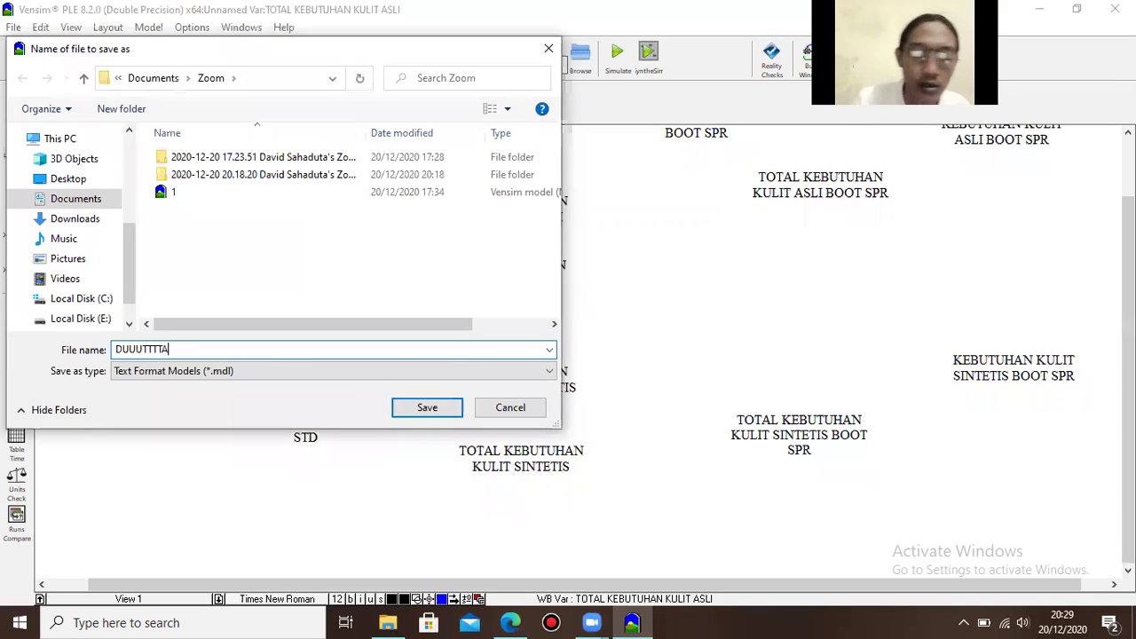
left_click(401, 408)
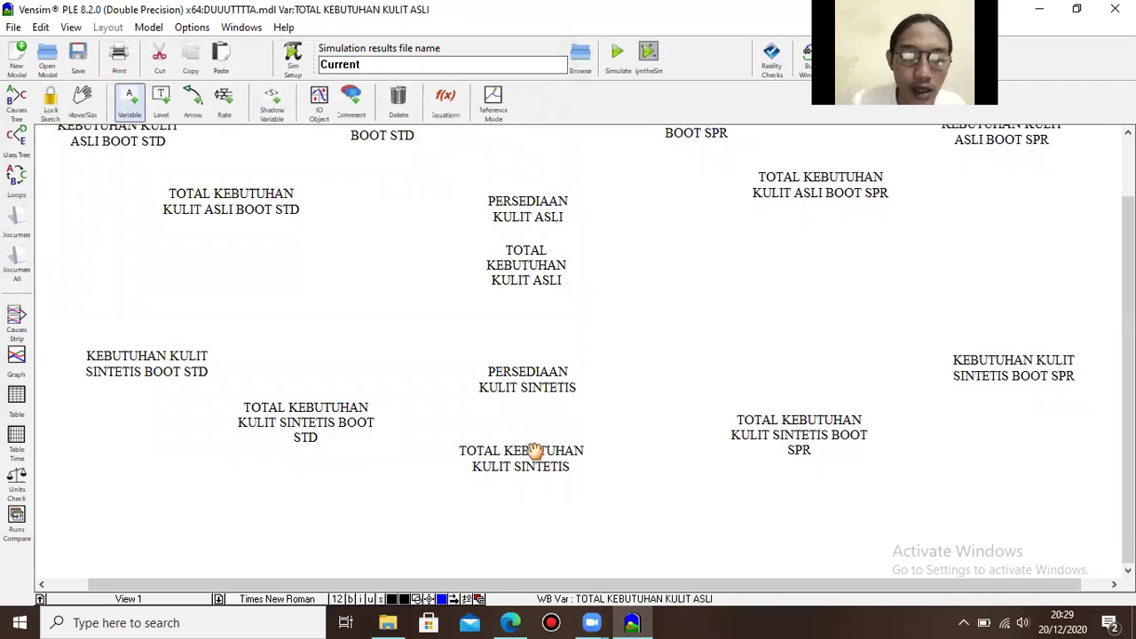
- Nudge TOTAL KEBUTUHAN KULIT SINTETIS and its BOOT SPR counterpart, and add a variable named PENDAPATAN BUD SEPATU BOOT beneath TOTAL KEBUTUHAN KULIT SINTETIS
left_click_drag(538, 457, 563, 487)
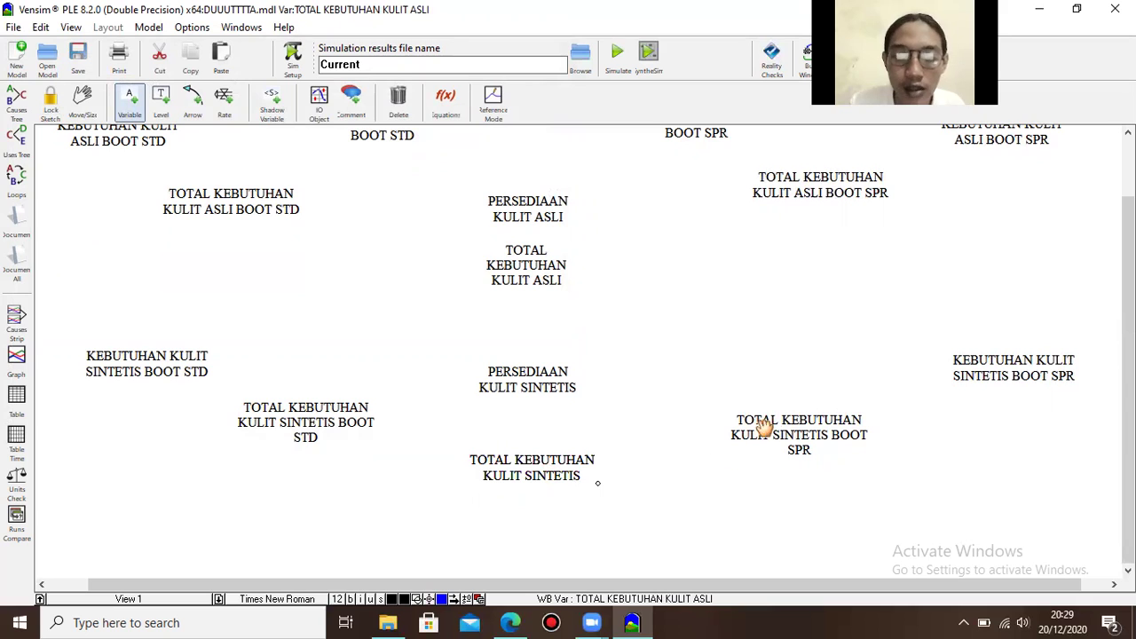
left_click_drag(786, 418, 786, 411)
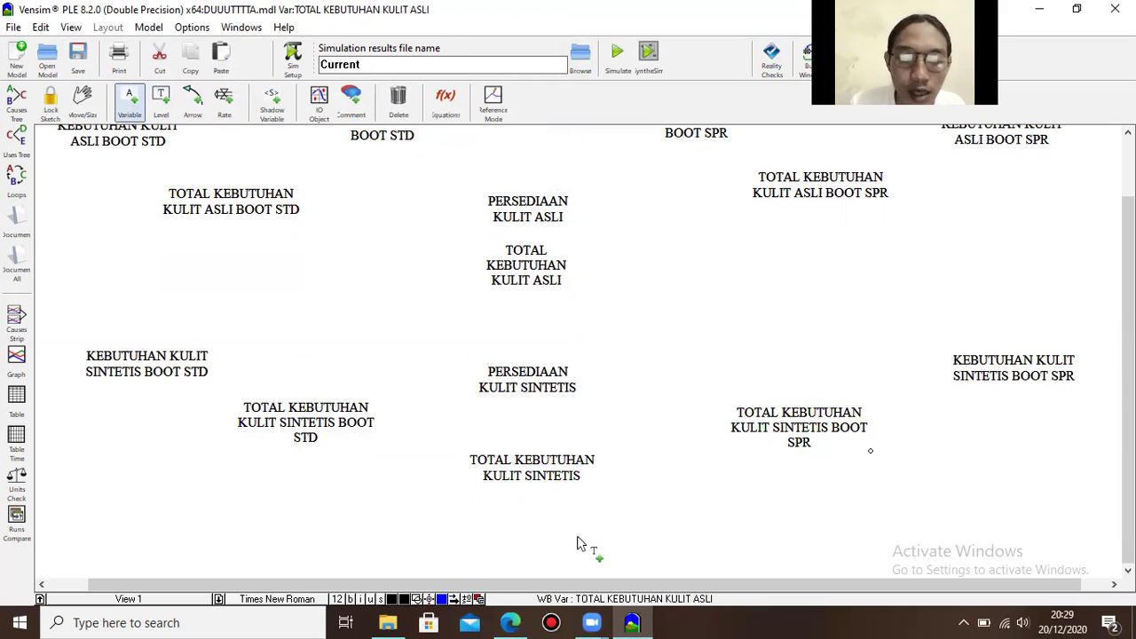
left_click(538, 529)
type("PENDAPATA")
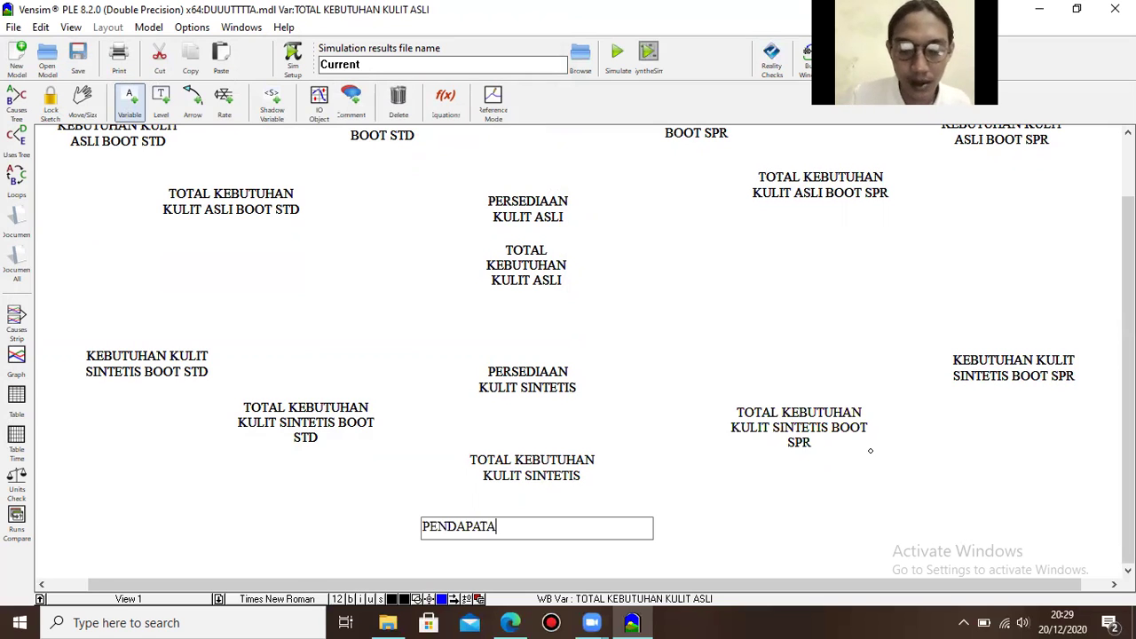
type("N")
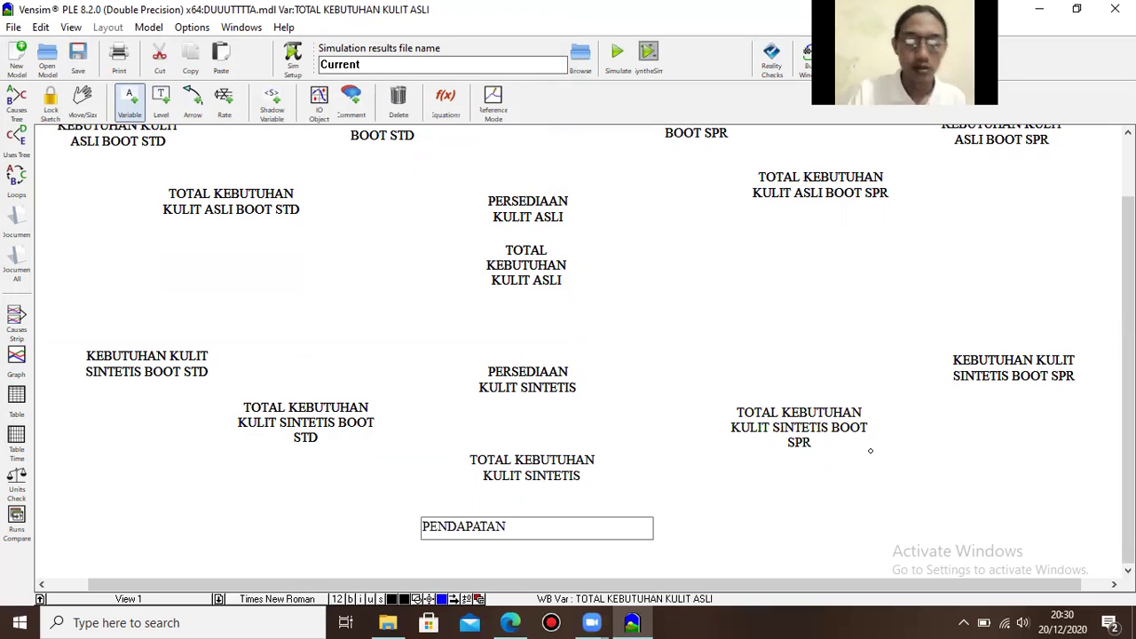
type(" B")
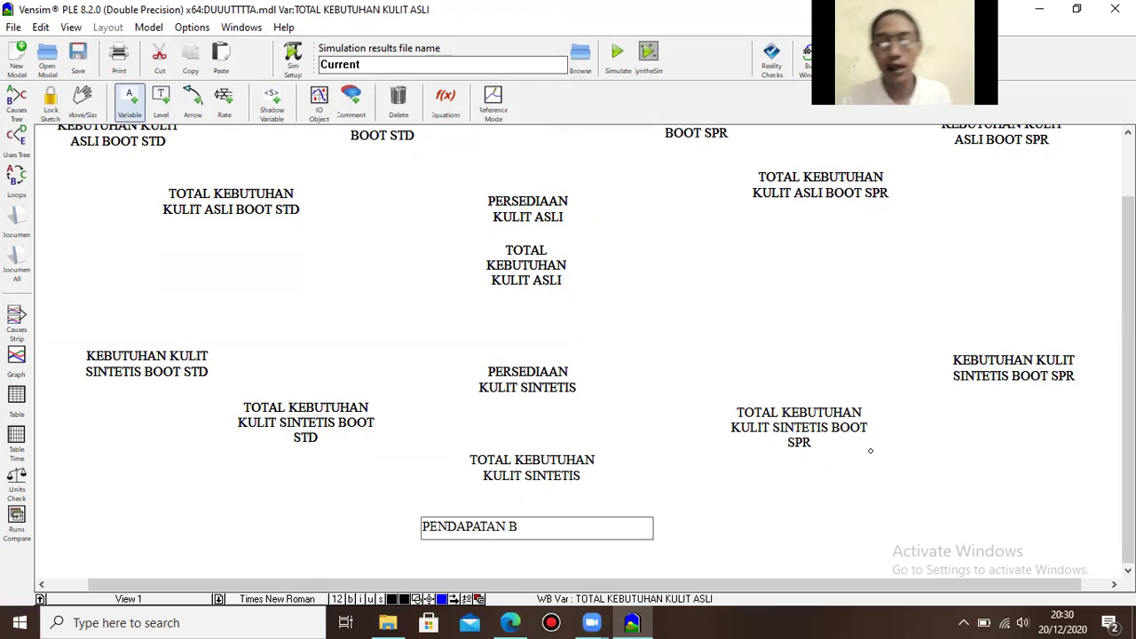
type("O")
key("BackSpace")
type("UD")
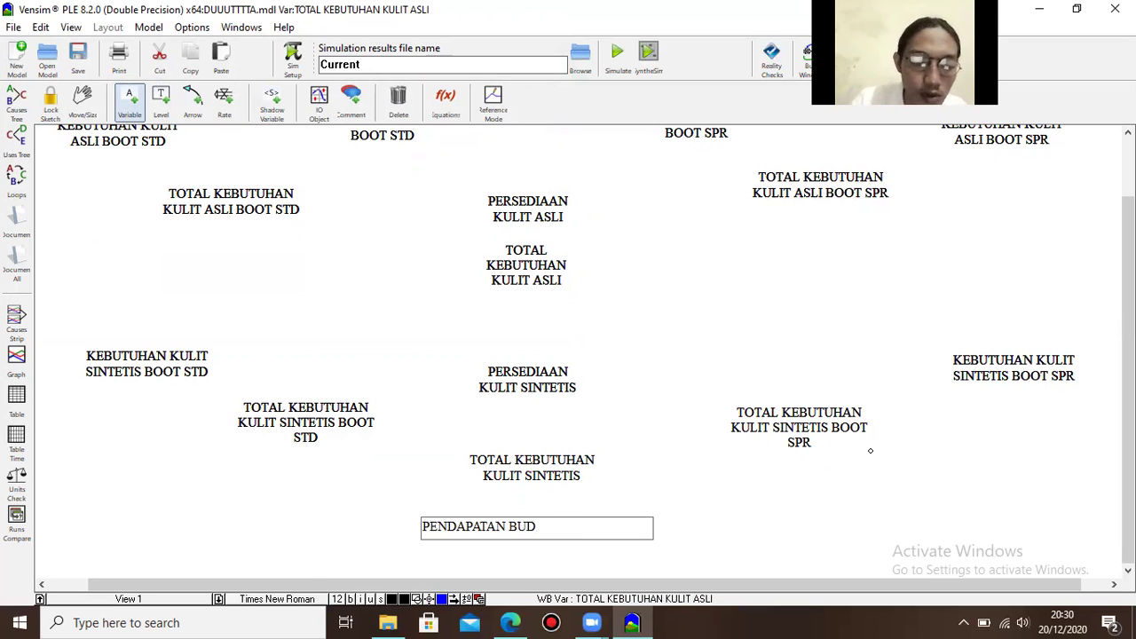
type(" SEA")
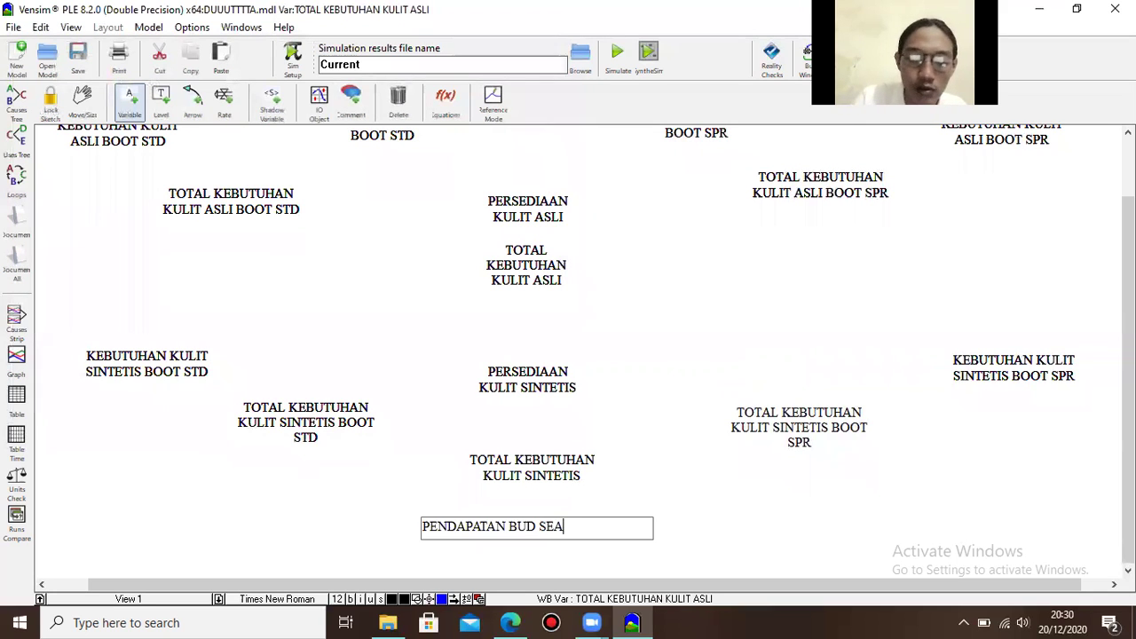
type("PTU")
key("BackSpace")
key("BackSpace")
key("BackSpace")
key("BackSpace")
type("PATU BOOT")
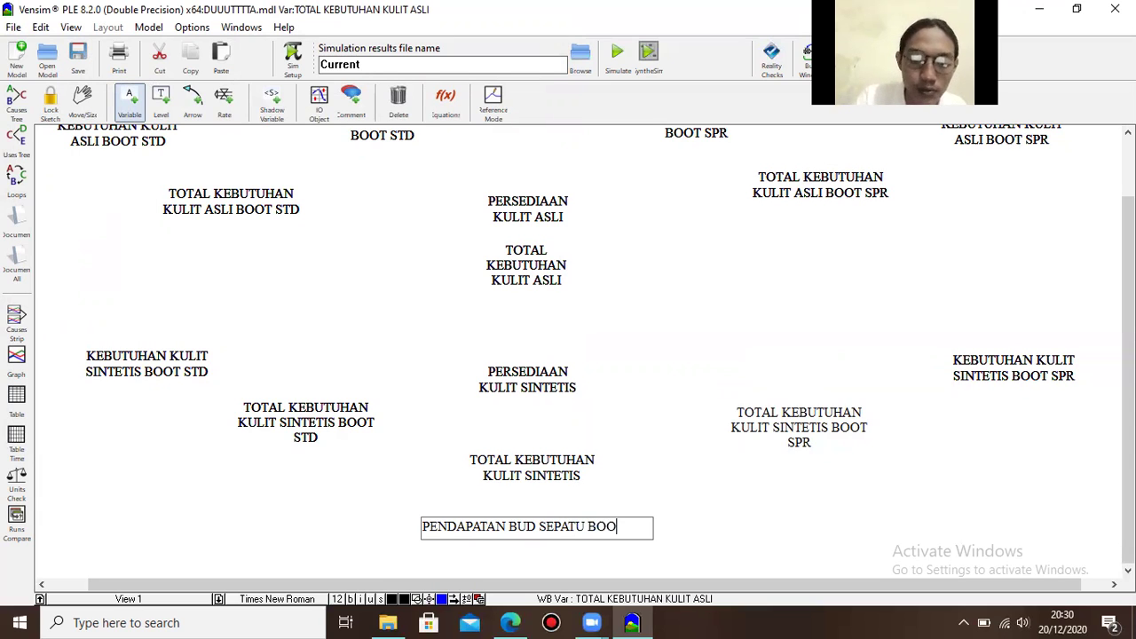
left_click(691, 536)
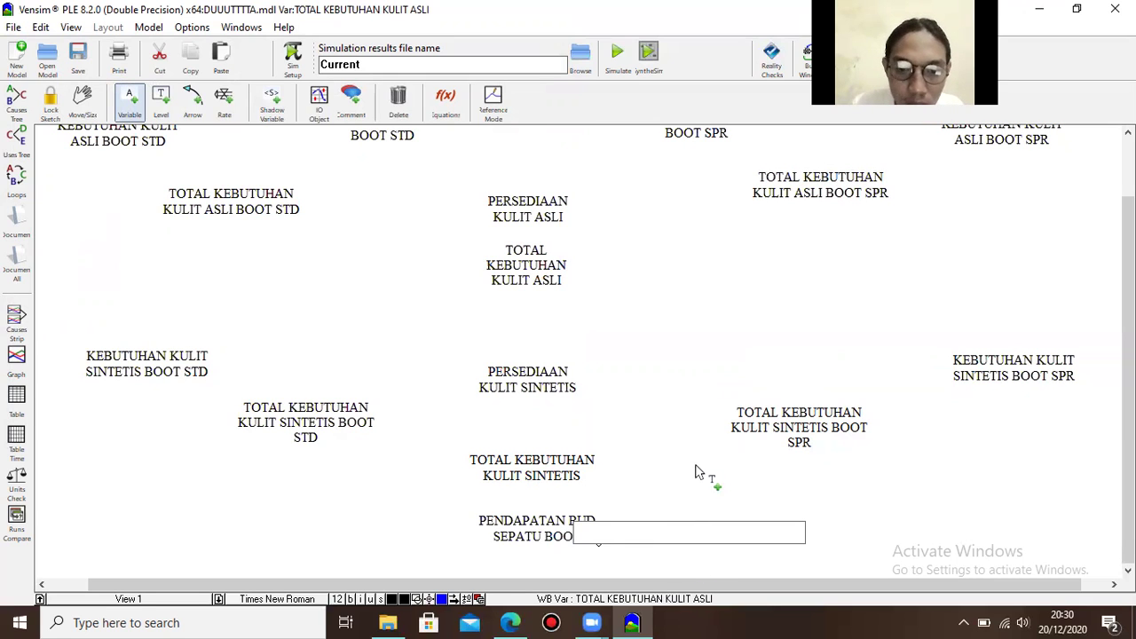
left_click(554, 523)
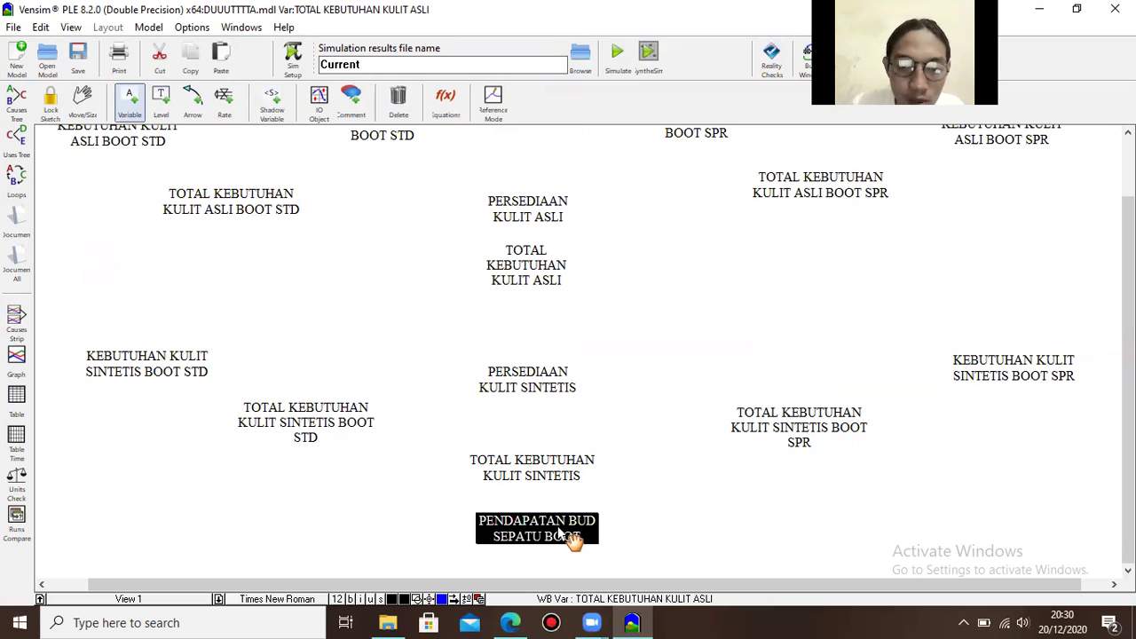
key("Return")
left_click_drag(546, 524, 545, 529)
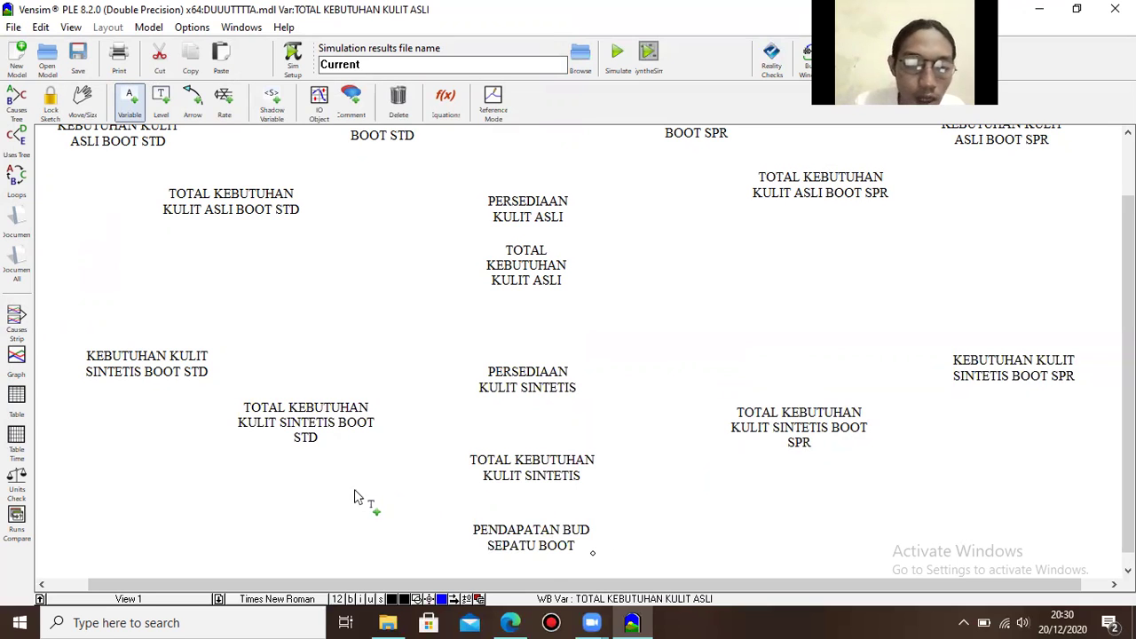
- Add a variable named HASIL PENJUALAN SEPATU BBOT STD on the STD side, about level with PENDAPATAN BUD SEPATU BOOT
left_click(305, 512)
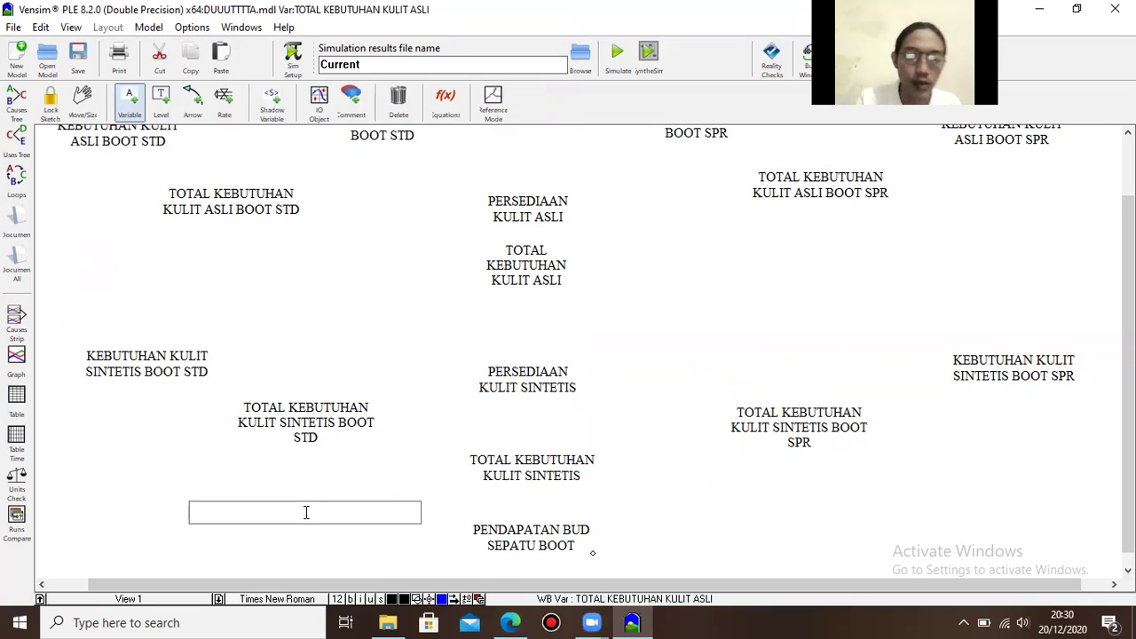
type("HAS")
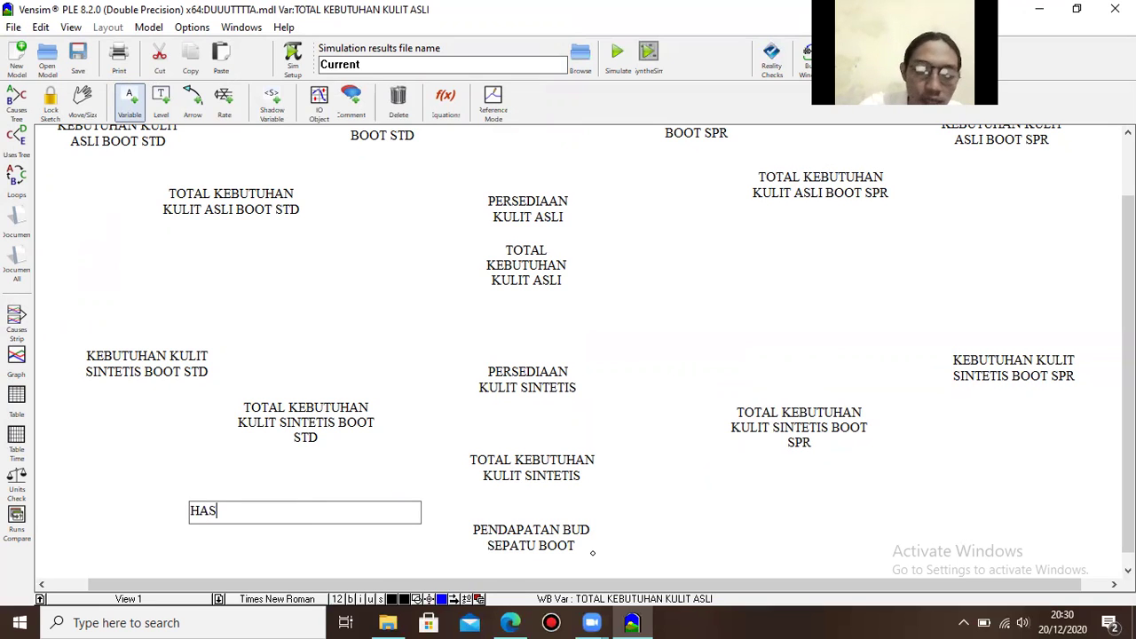
type("IL P")
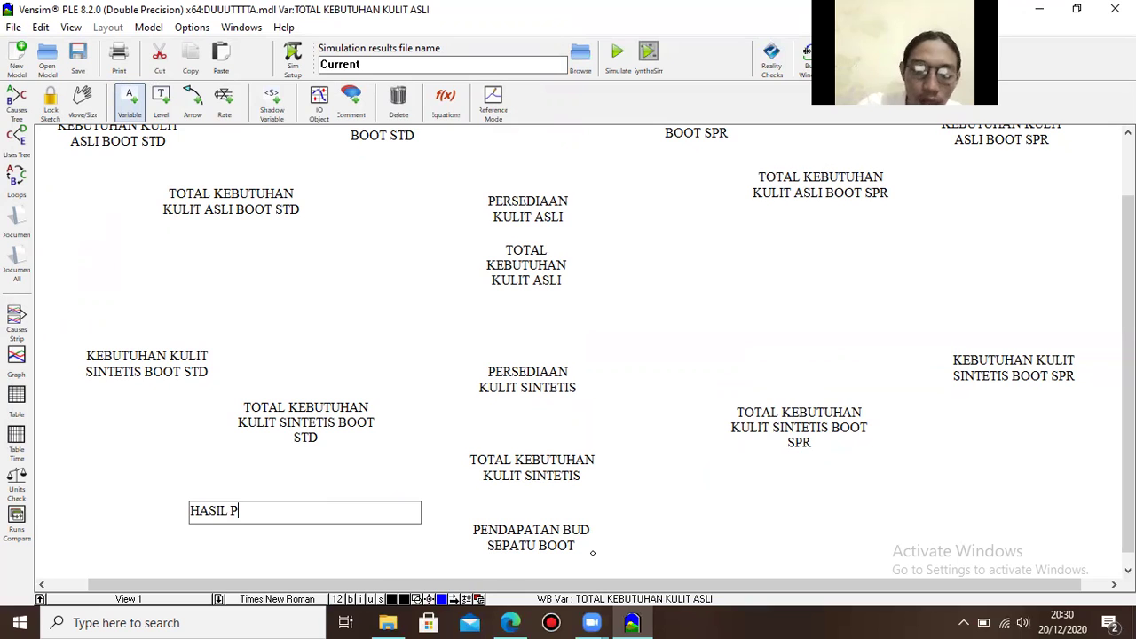
type("ENJ")
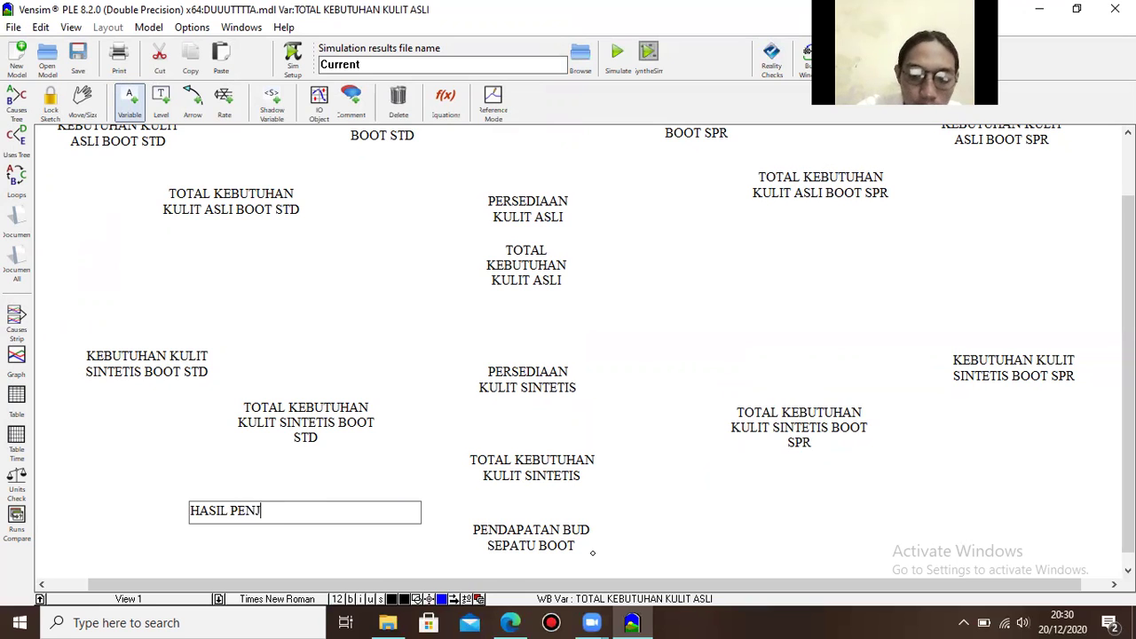
type("UALAN SEPATU BBOT STD")
key("Return")
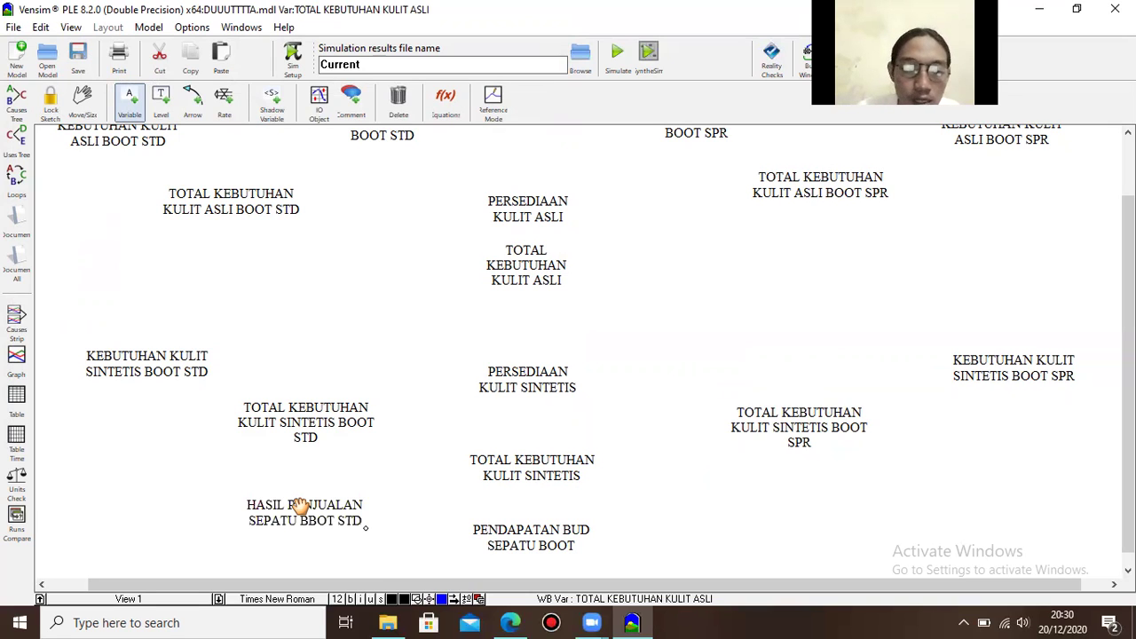
mouse_move(326, 512)
left_mouse_down()
mouse_move(358, 542)
mouse_move(337, 526)
left_mouse_up()
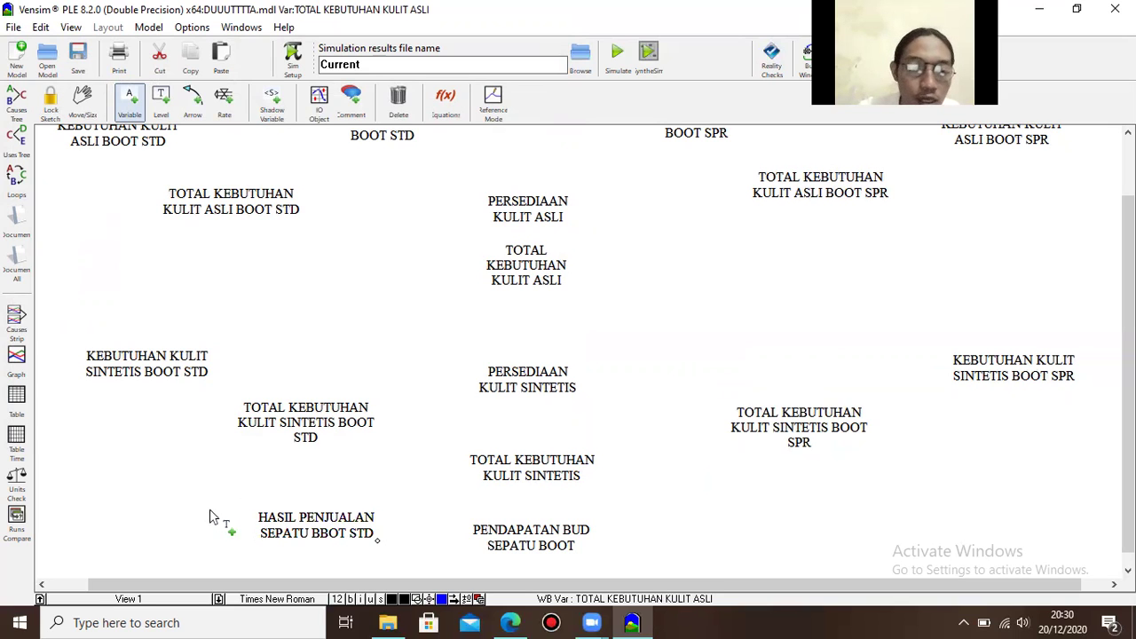
- Add a variable named HARGA JUAL SEPATU BOOT STD outward and slightly above HASIL PENJUALAN SEPATU BBOT STD
left_click(157, 499)
type("HA")
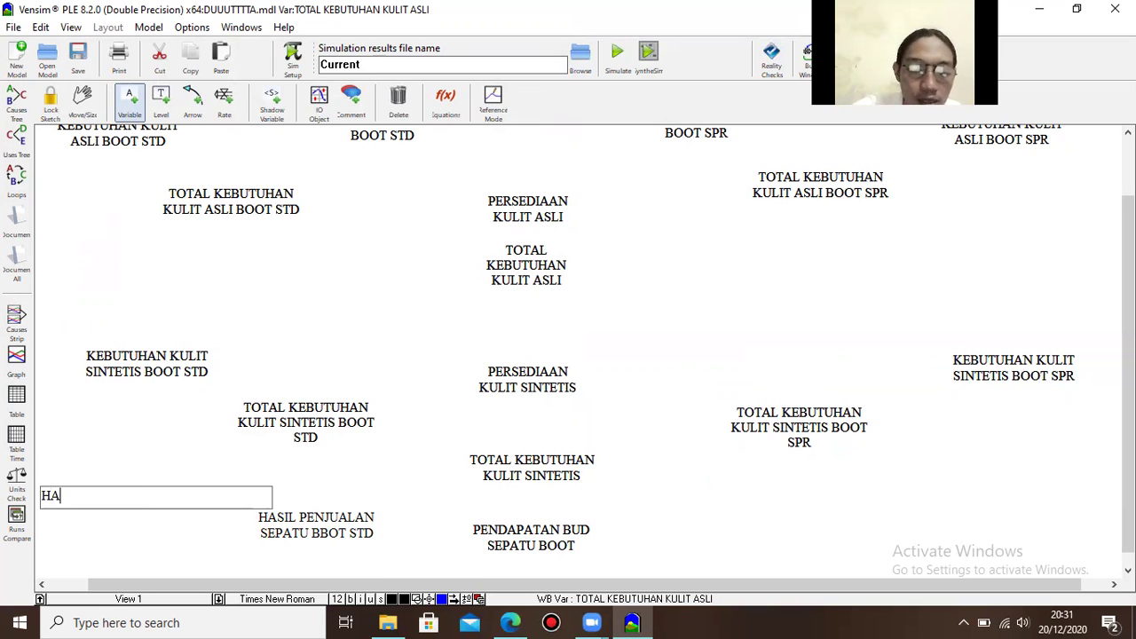
type("RGA ")
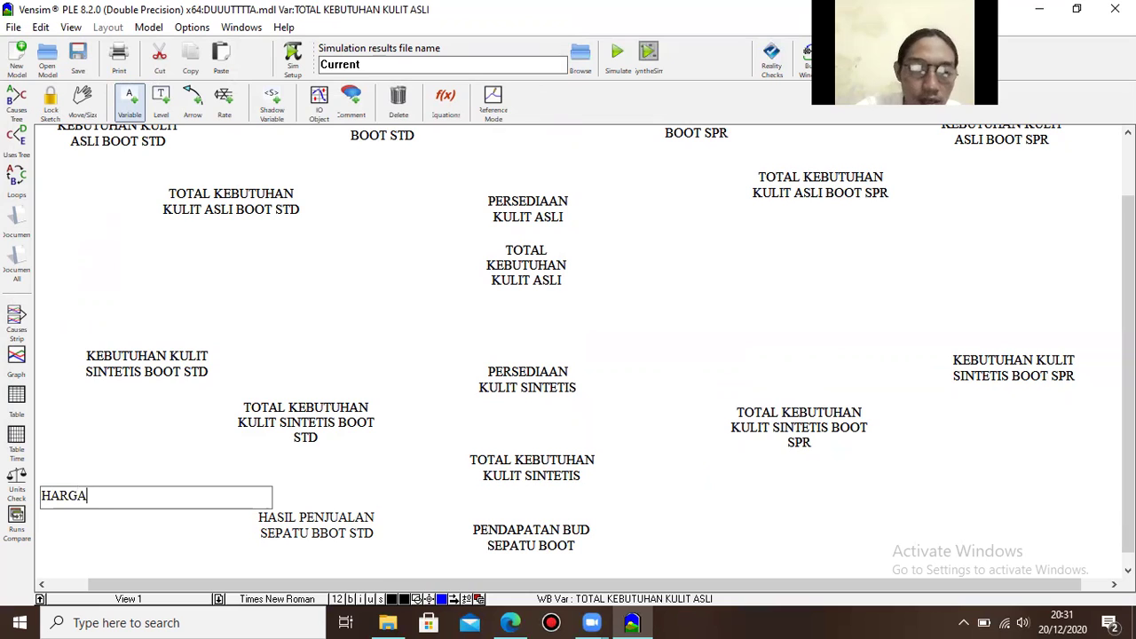
type("JU")
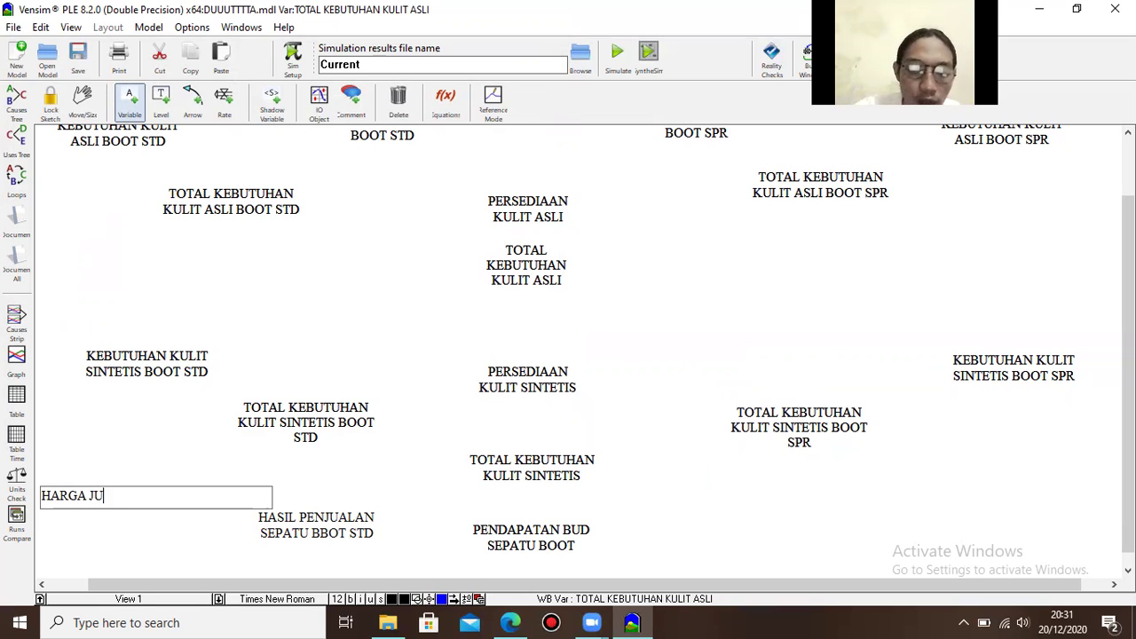
type("AL SE")
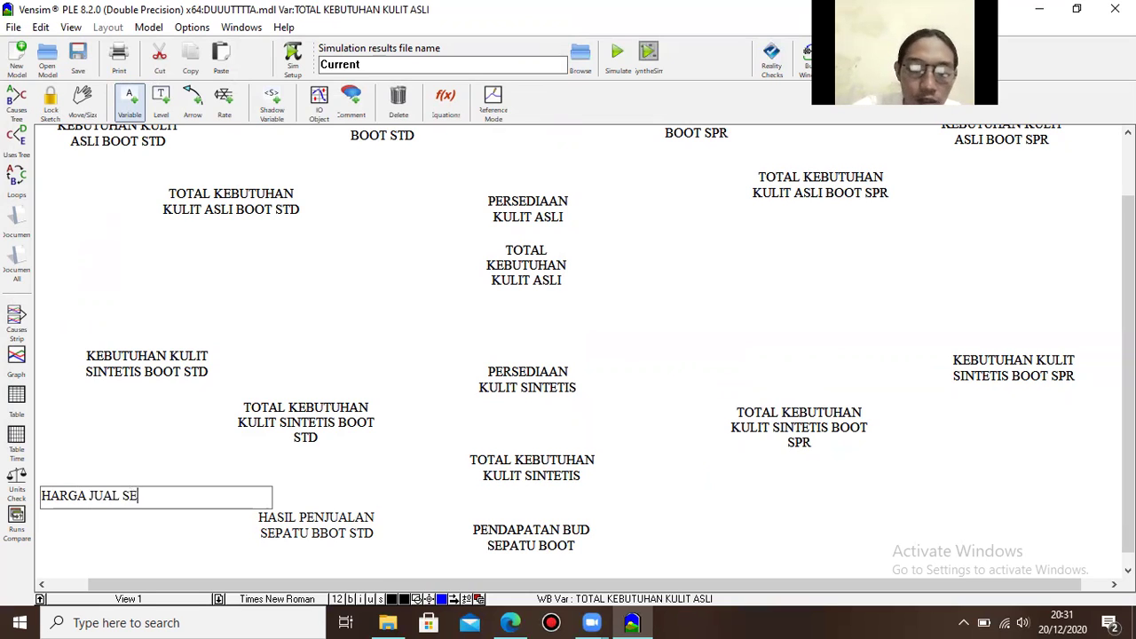
type("PATU ")
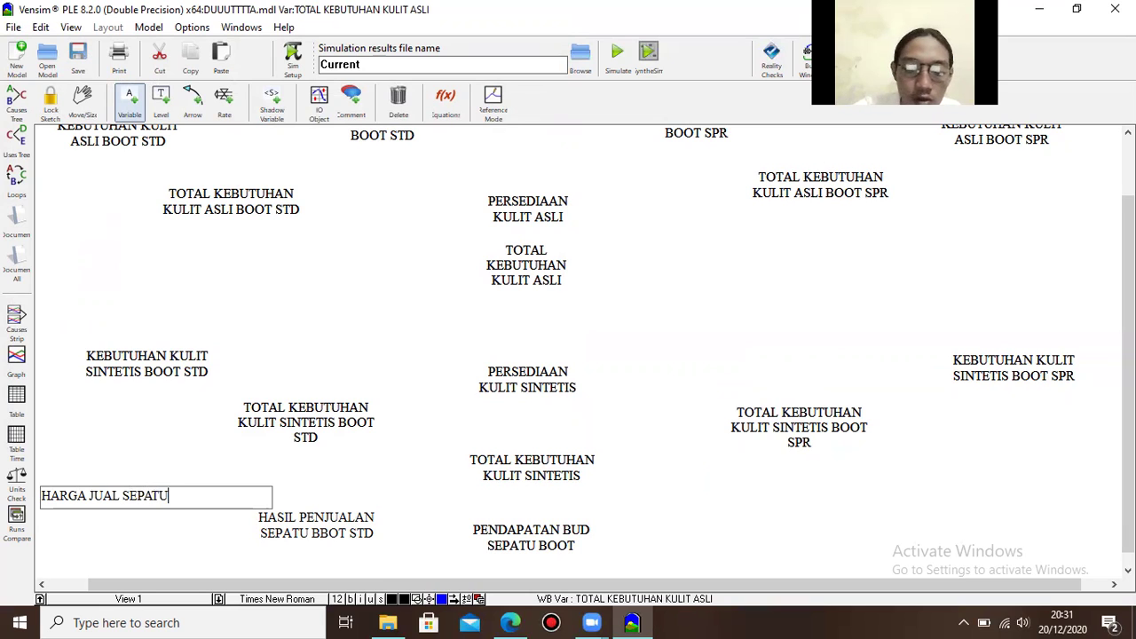
type("BOOT ")
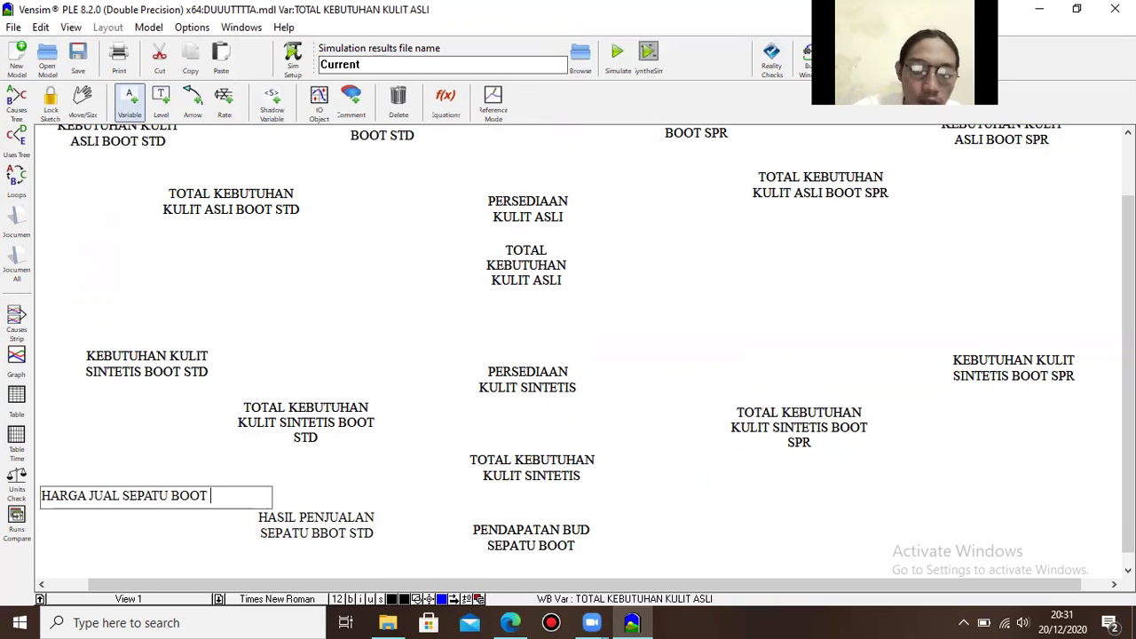
type("STD")
key("Return")
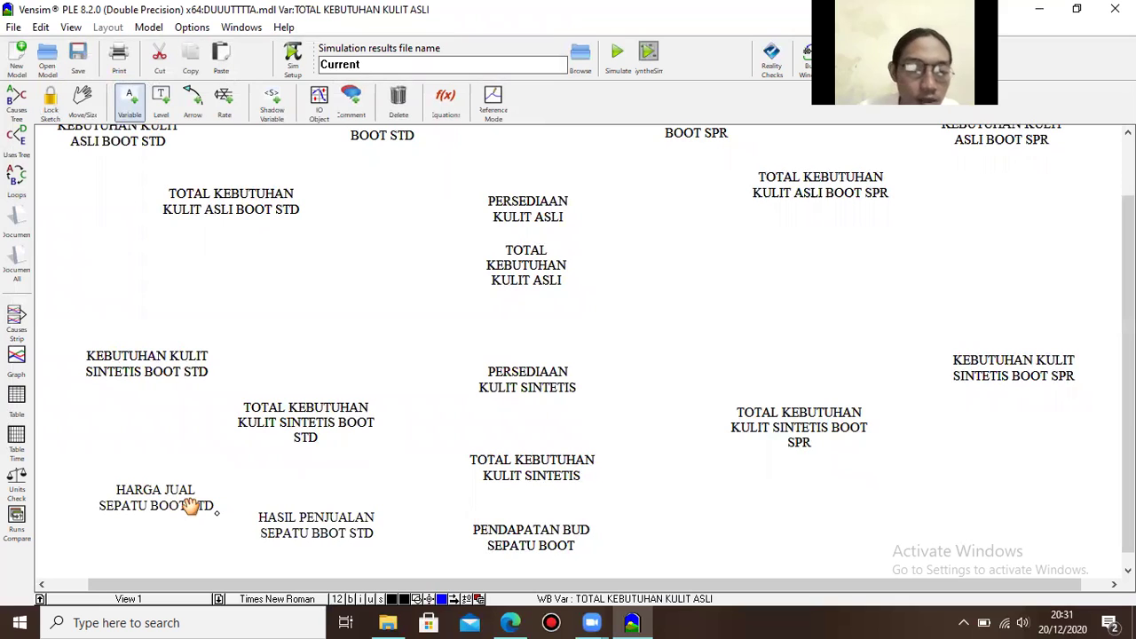
- Shift HARGA JUAL SEPATU BOOT STD slightly outward and add a variable named HASIL PENJUALAN SEPATU BOOT SPR beneath TOTAL KEBUTUHAN KULIT SINTETIS BOOT SPR
left_click_drag(178, 499, 156, 497)
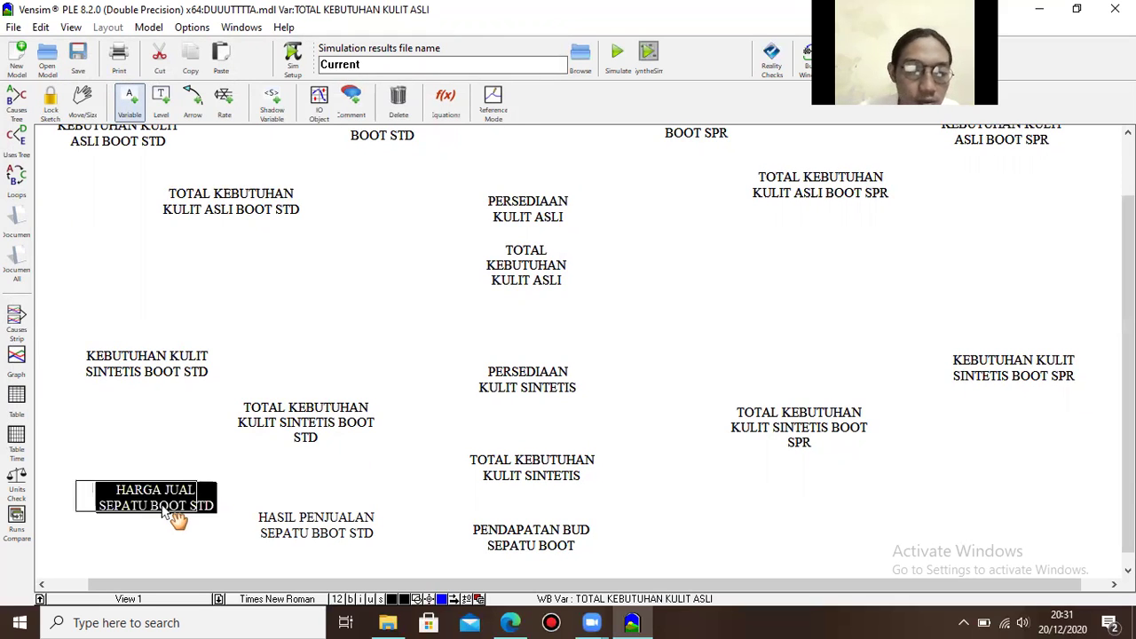
left_click(768, 523)
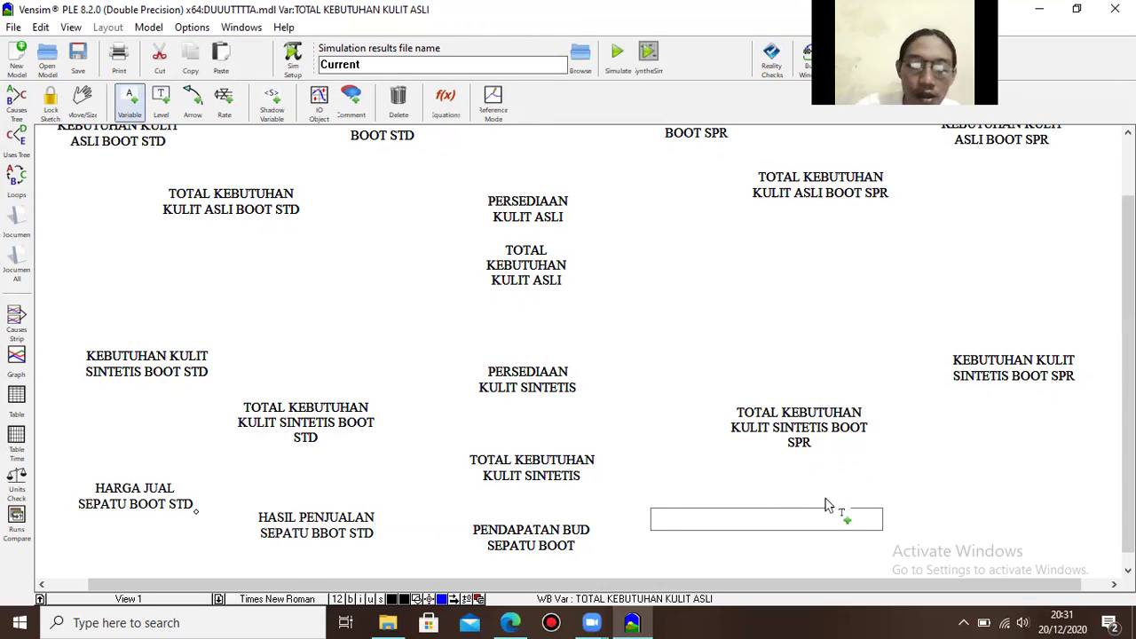
type("H")
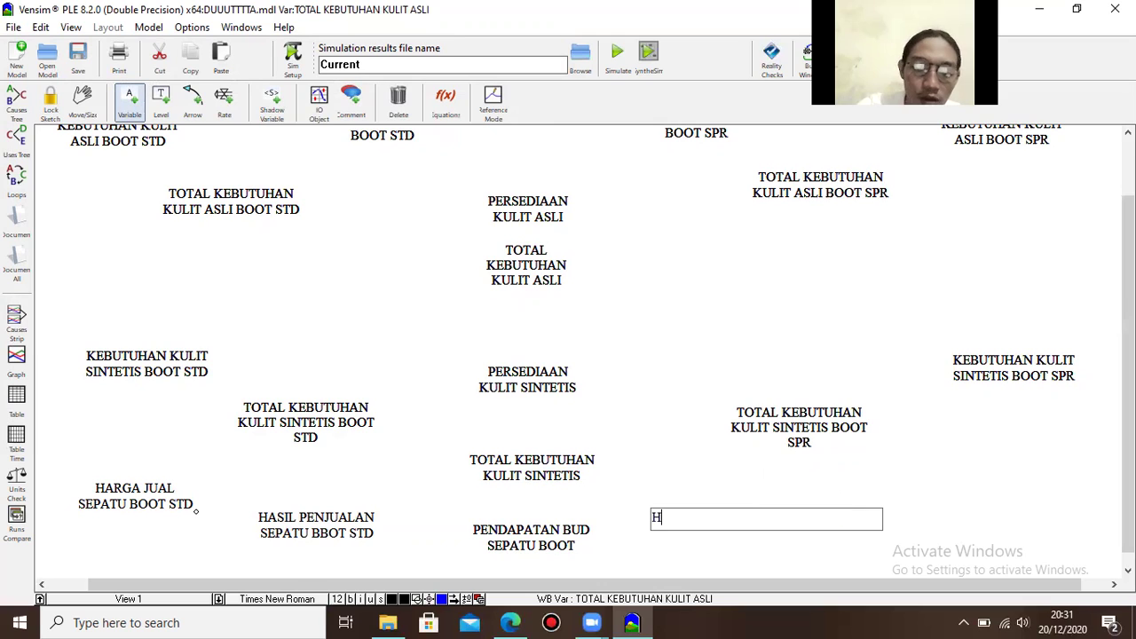
type("ASIL ")
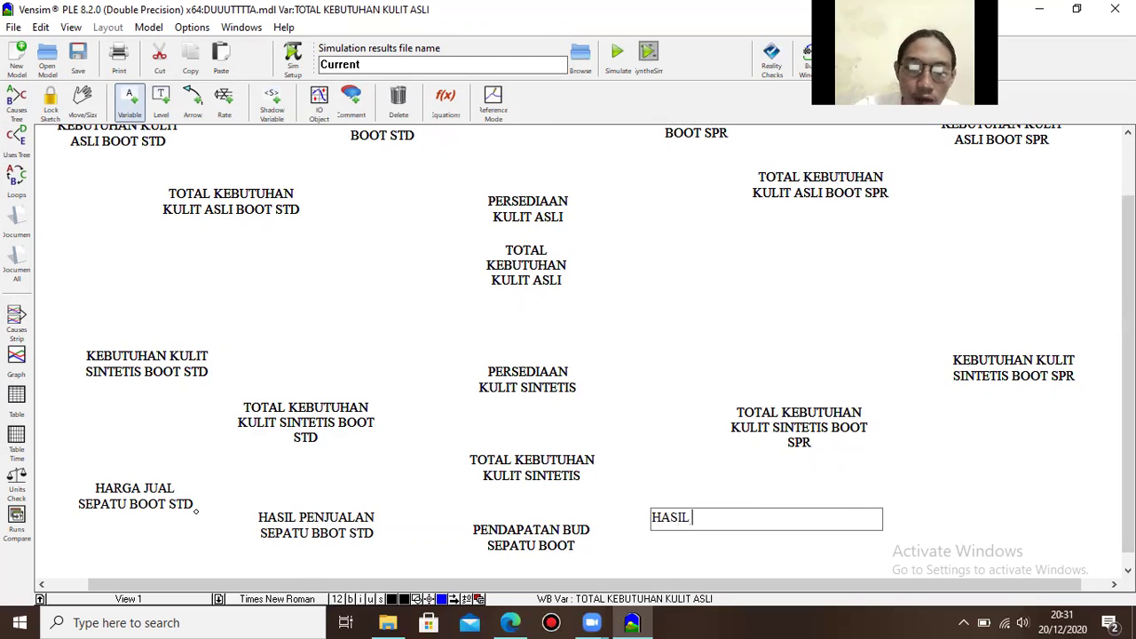
type("PENJUALA")
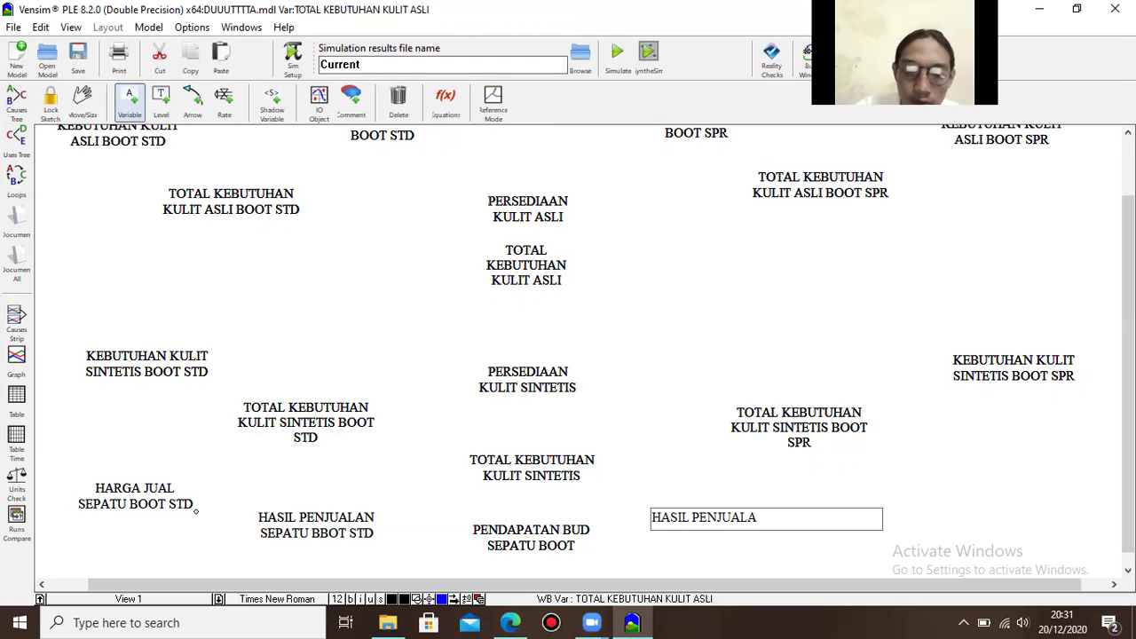
type("N")
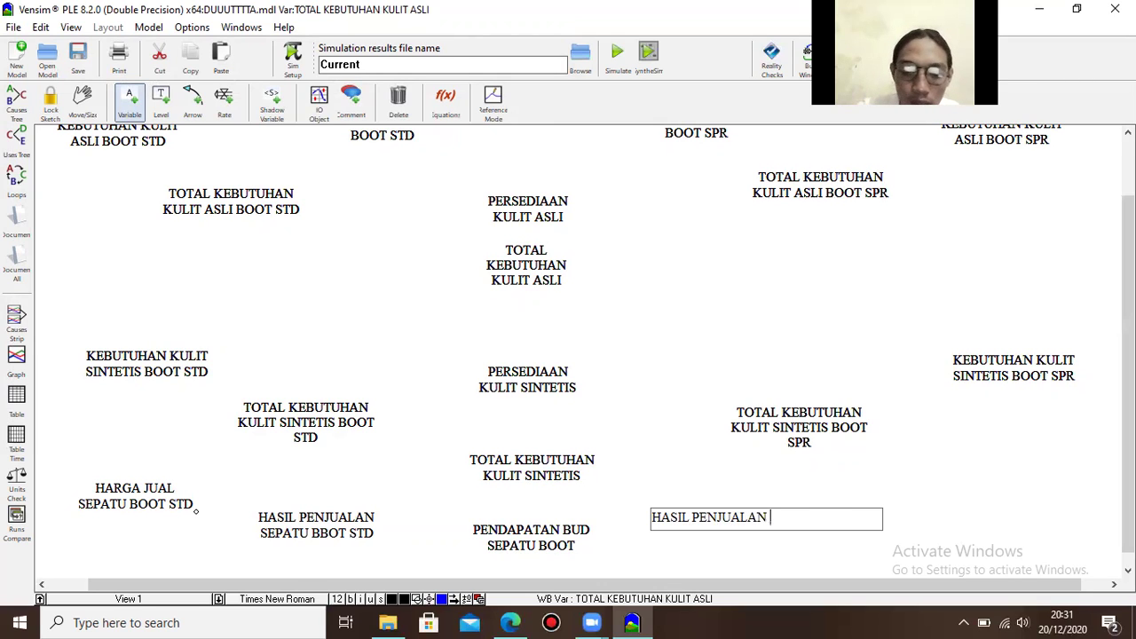
type(" SEP")
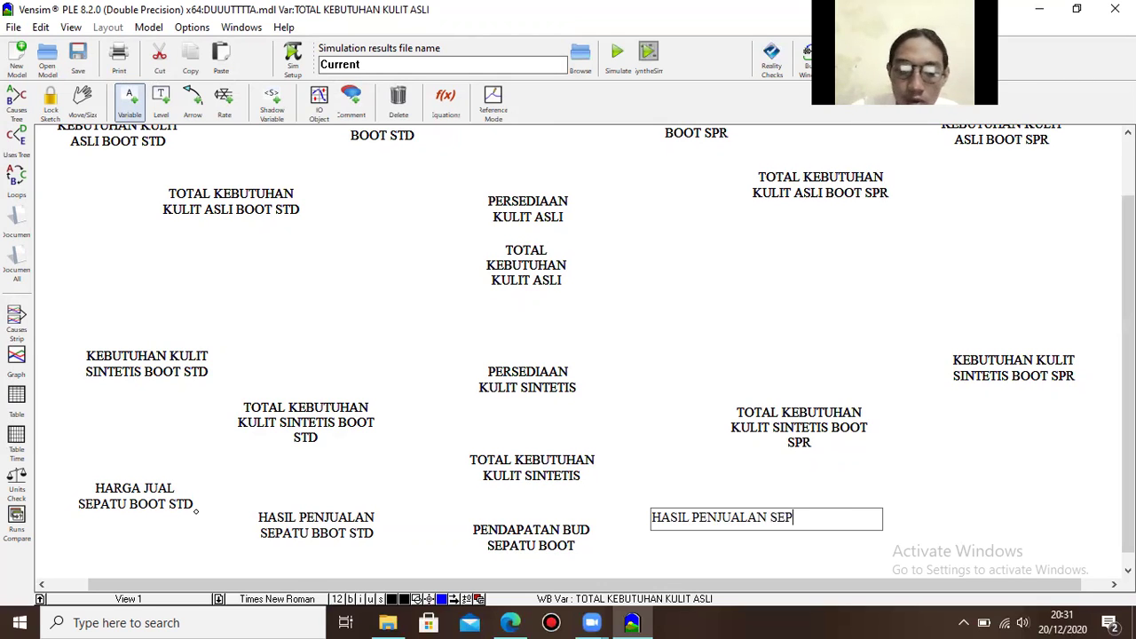
type("ATU ")
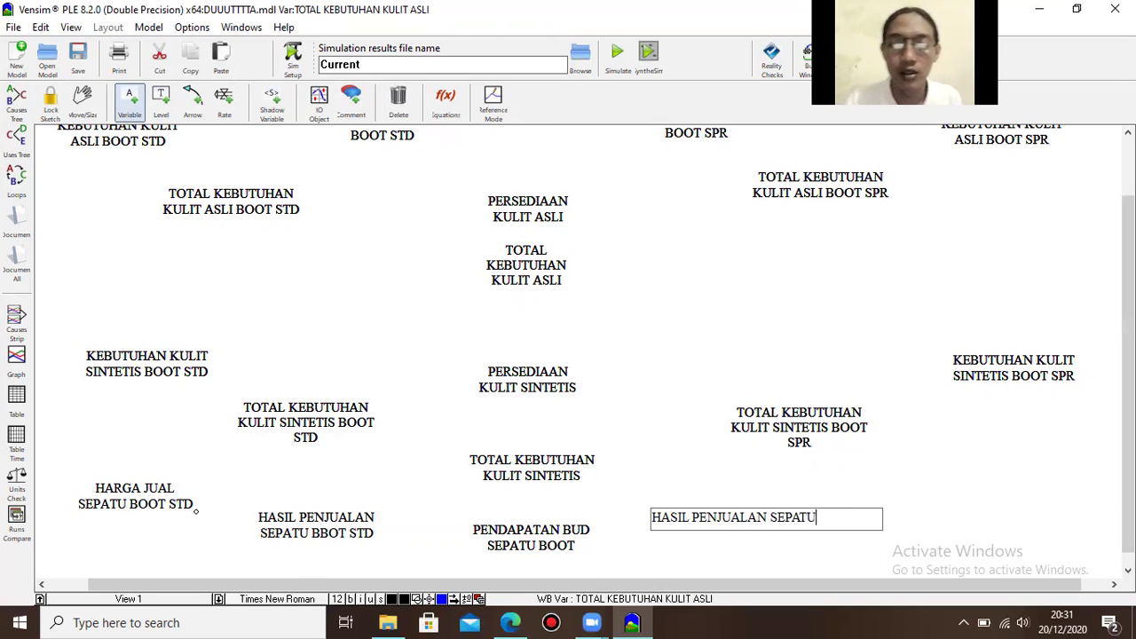
type("B")
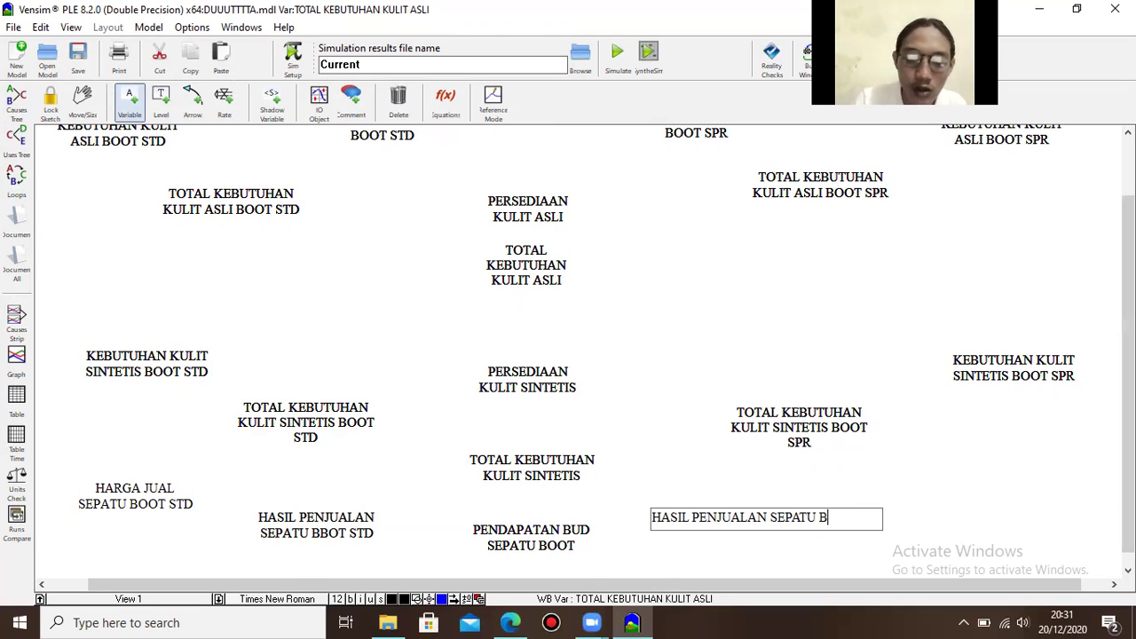
type("OOT S")
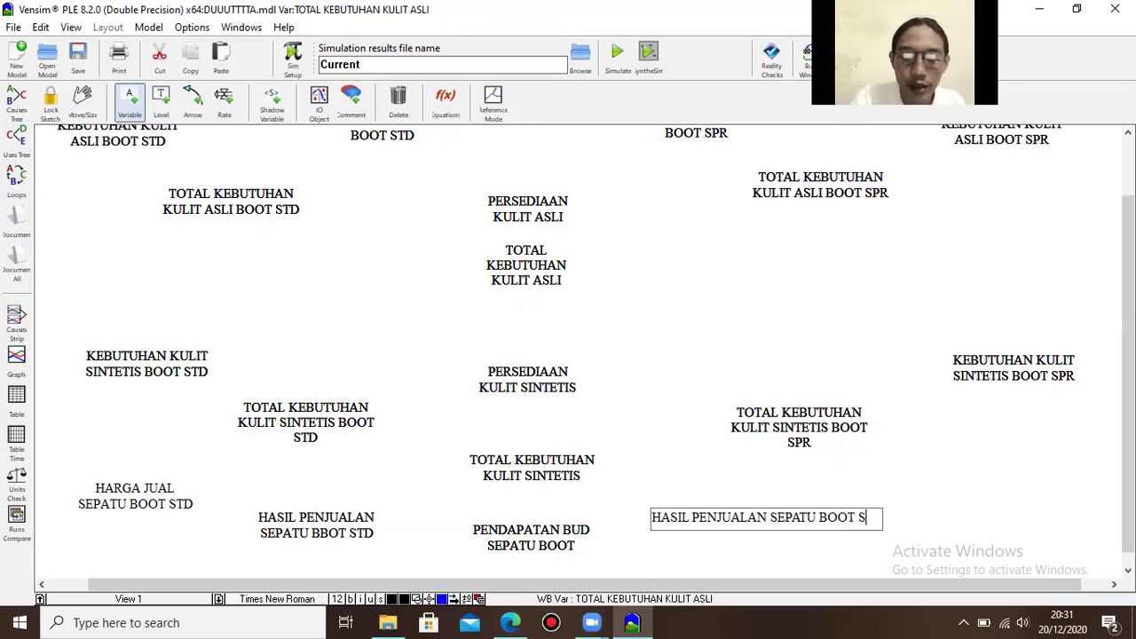
type("PR")
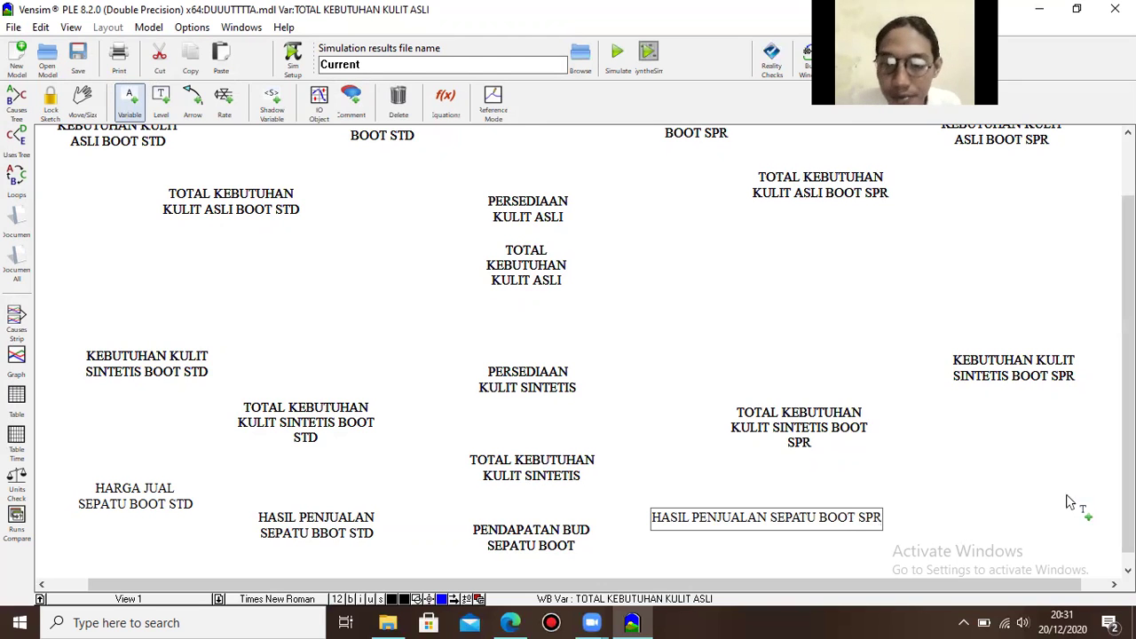
key("Return")
left_click(1001, 496)
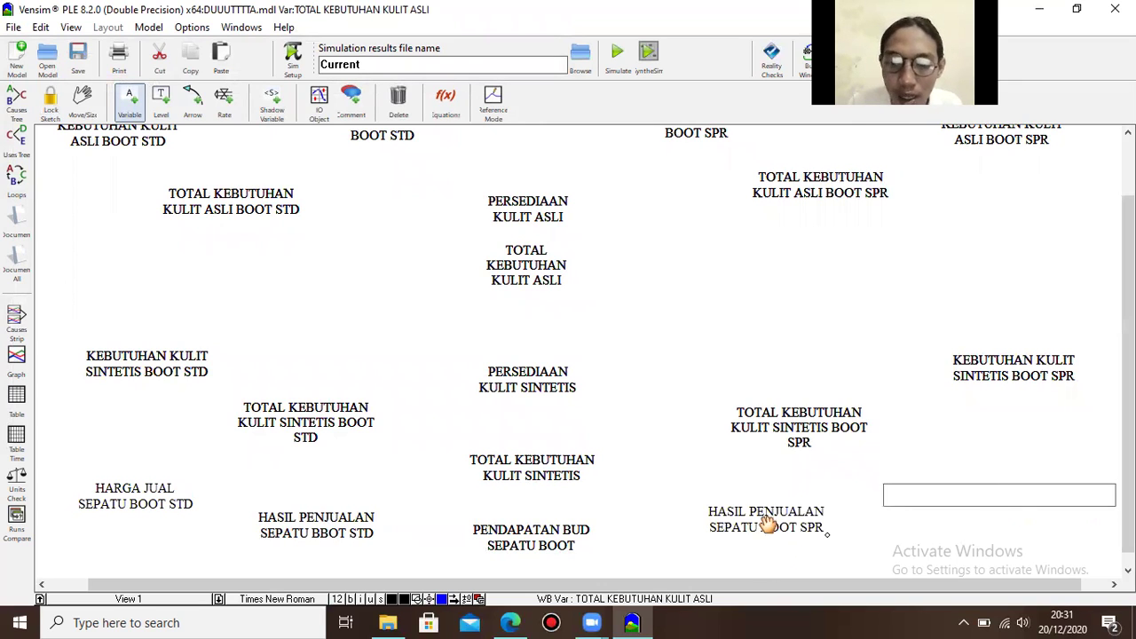
left_click_drag(777, 525, 813, 534)
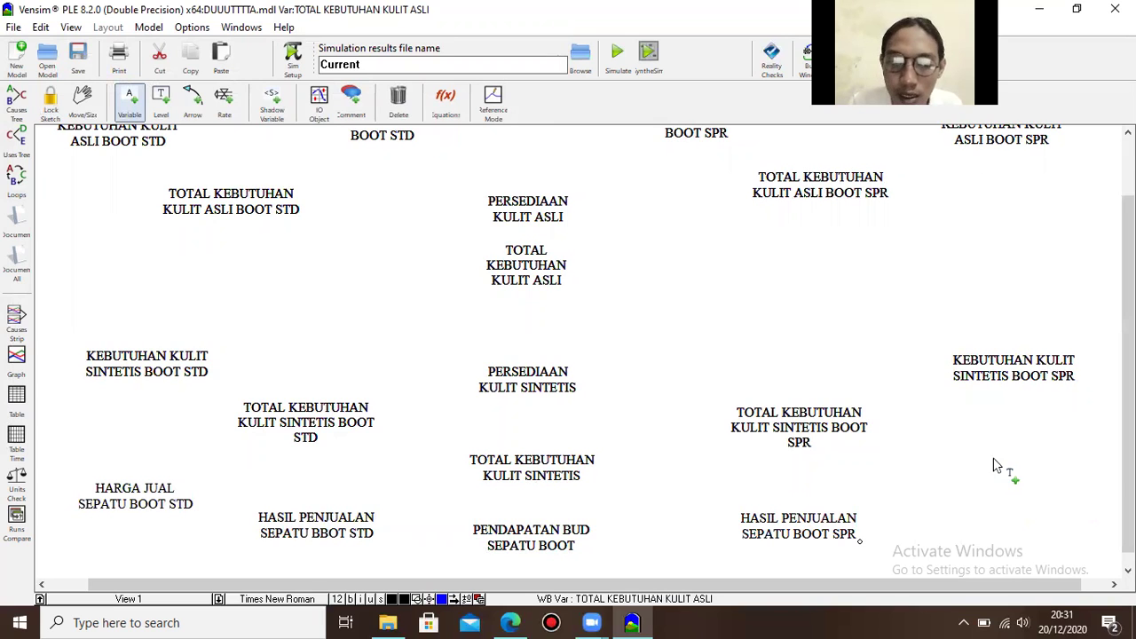
- Add a variable named HARGA JUAL SEPATU BOOT SPR outward and slightly above HASIL PENJUALAN SEPATU BOOT SPR
left_click(969, 479)
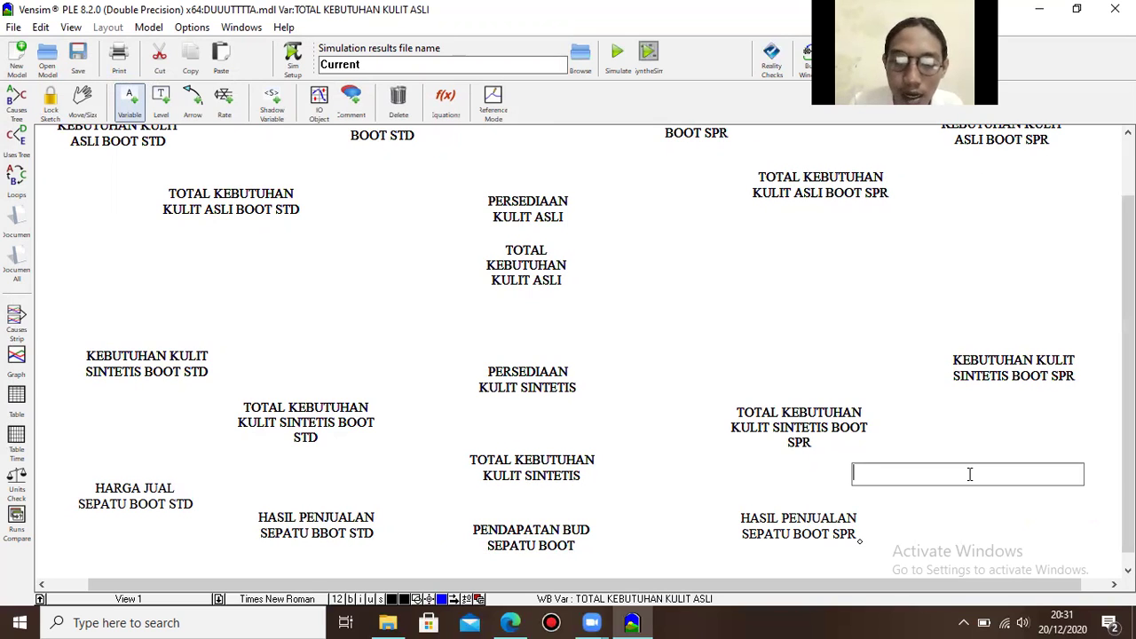
type("HARGA")
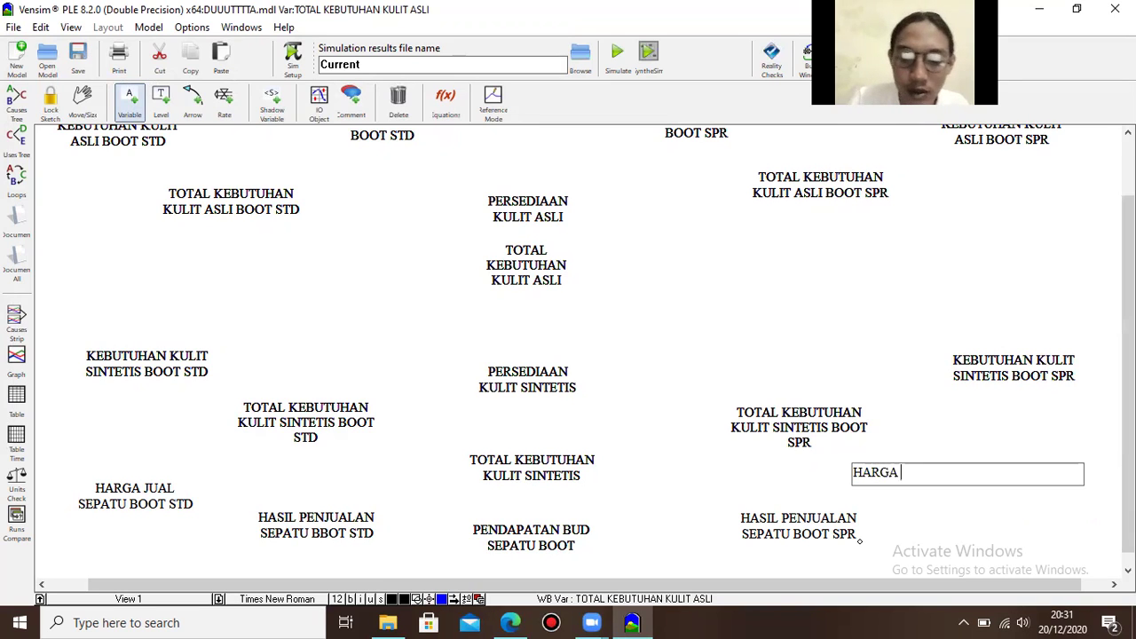
type(" JUAL S")
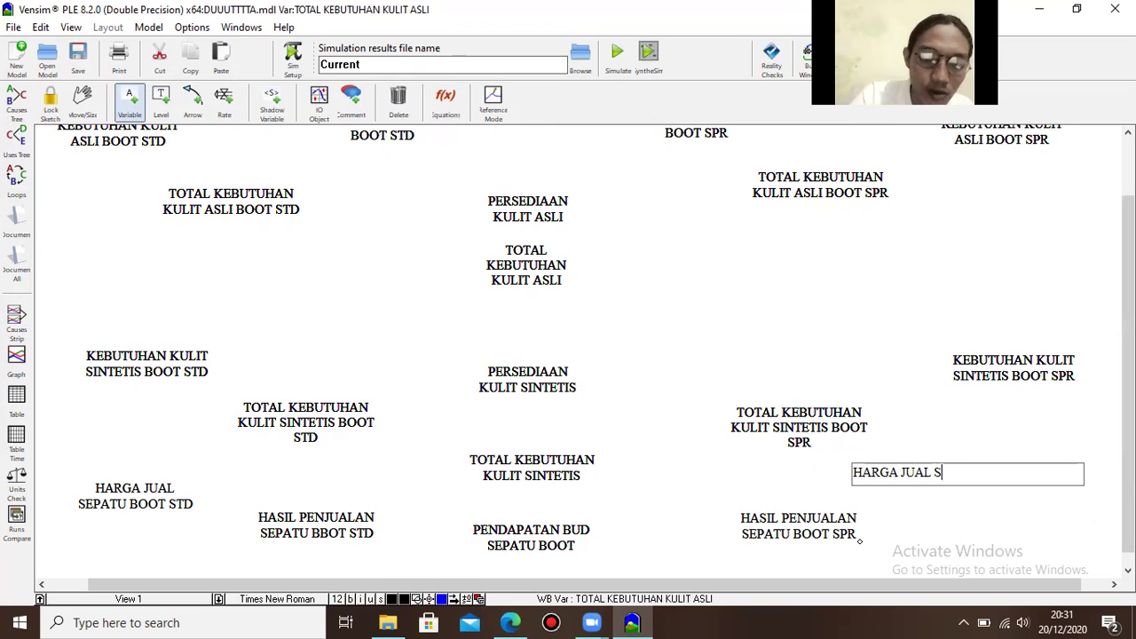
type("EPAT")
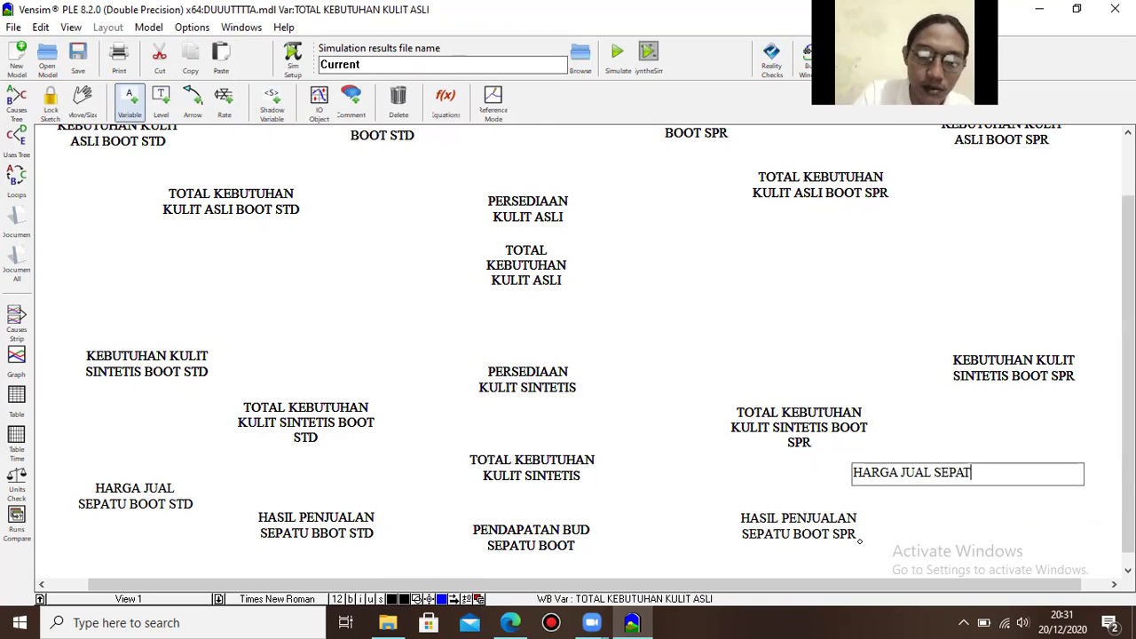
type("U BOOT")
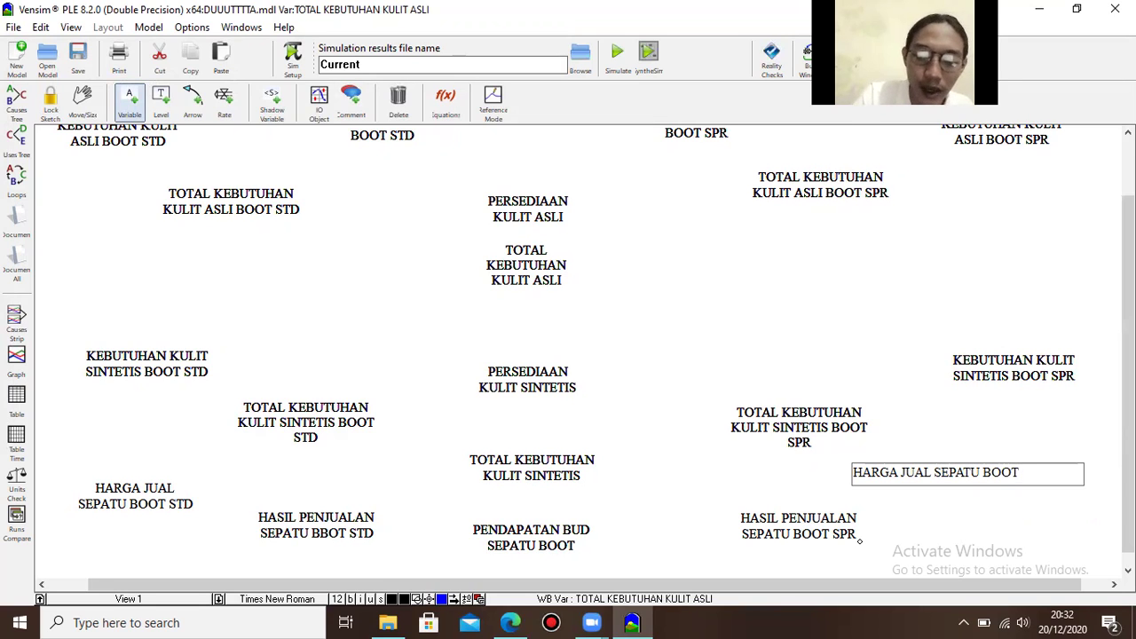
type(" SPR")
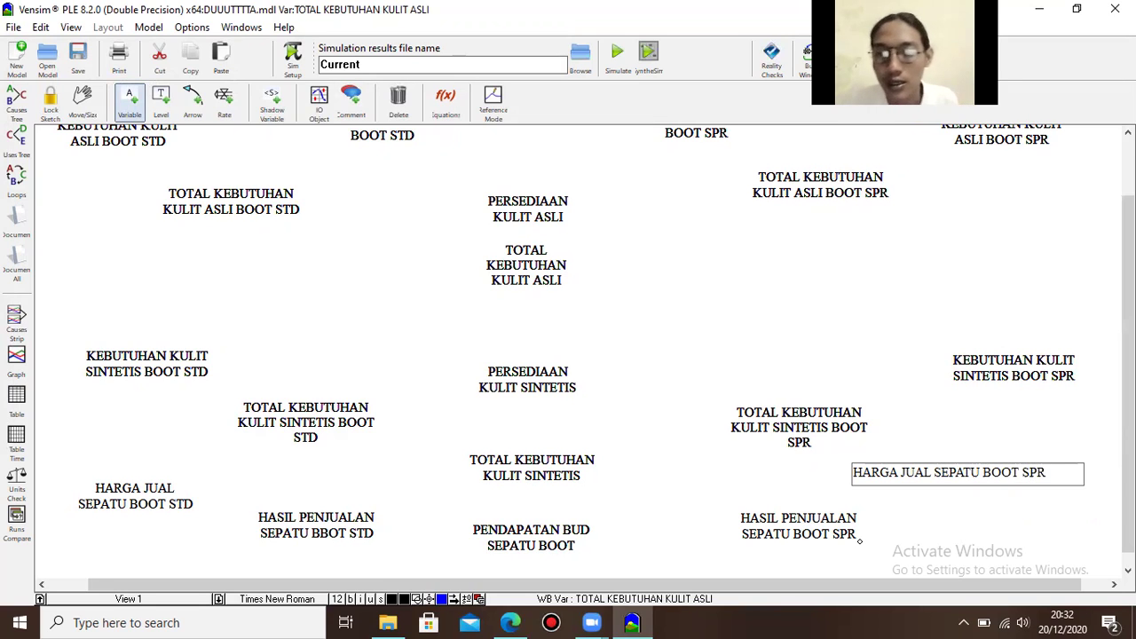
left_click(900, 348)
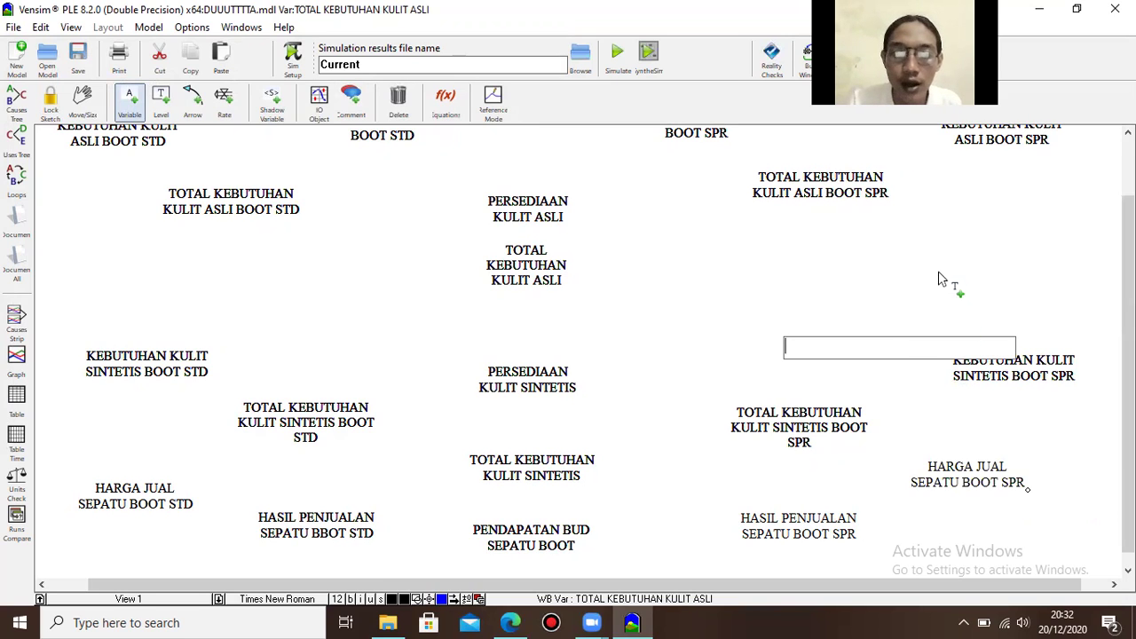
- Move the KEBUTUHAN KULIT SINTETIS and TOTAL KEBUTUHAN KULIT SINTETIS variables of both BOOT SPR and BOOT STD slightly upward
left_click(1044, 369)
left_click(993, 294)
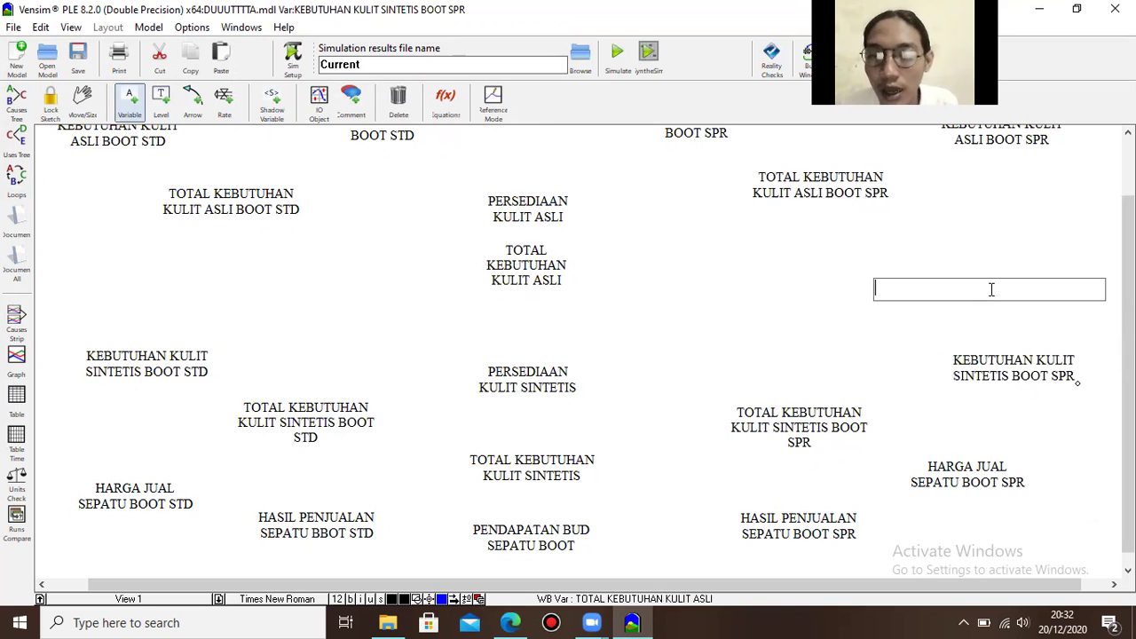
left_click_drag(988, 349, 988, 314)
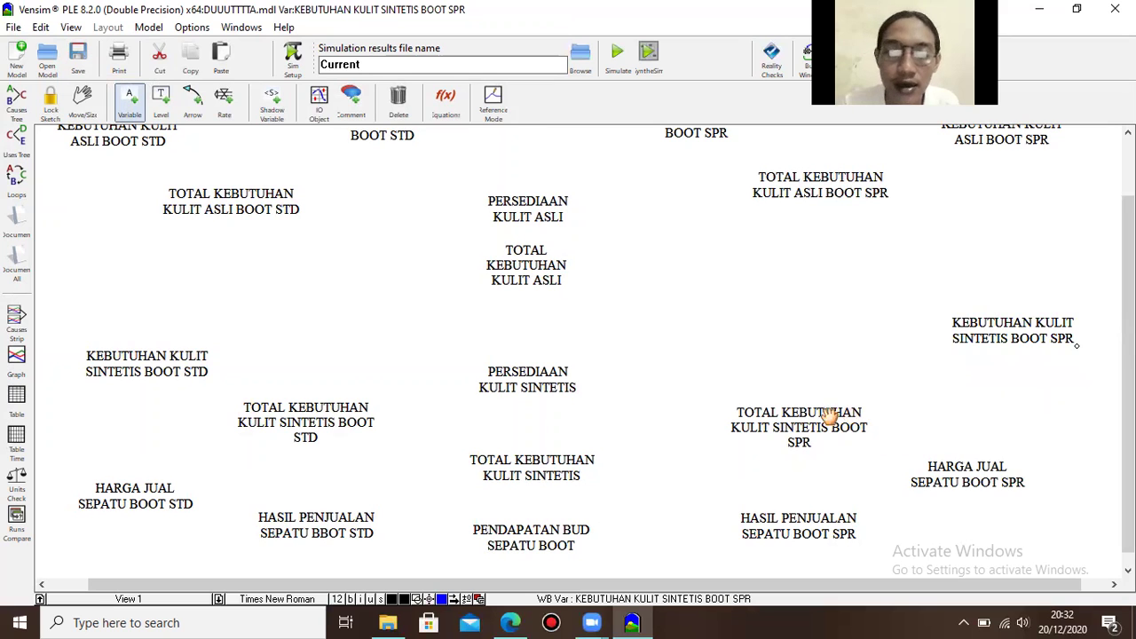
left_click_drag(799, 404, 802, 377)
left_click_drag(147, 370, 138, 330)
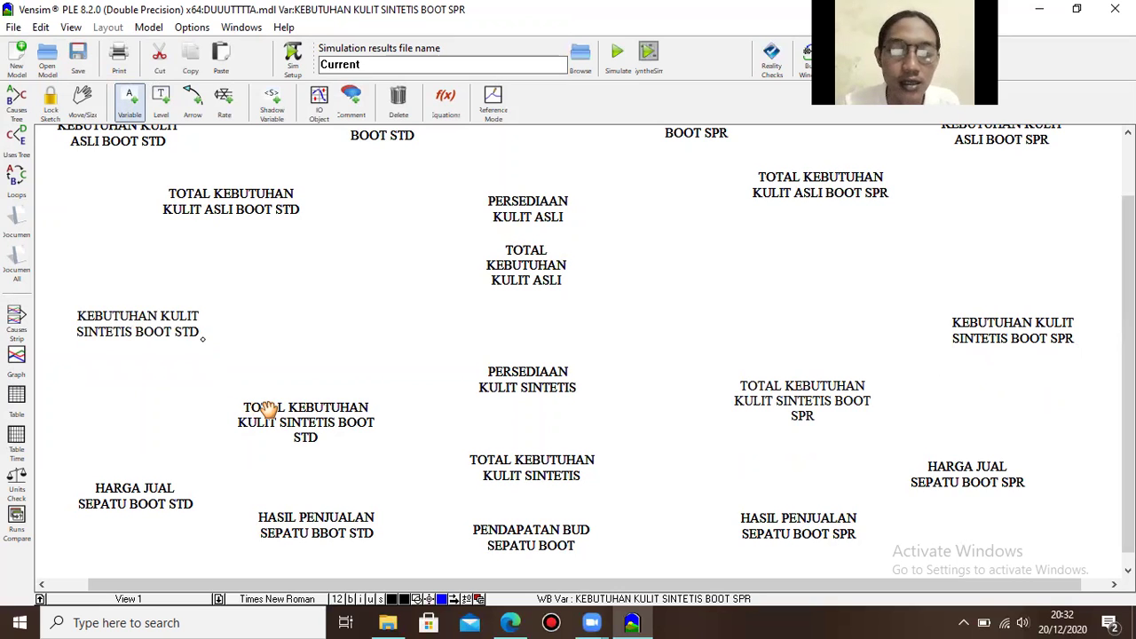
left_click_drag(266, 405, 264, 393)
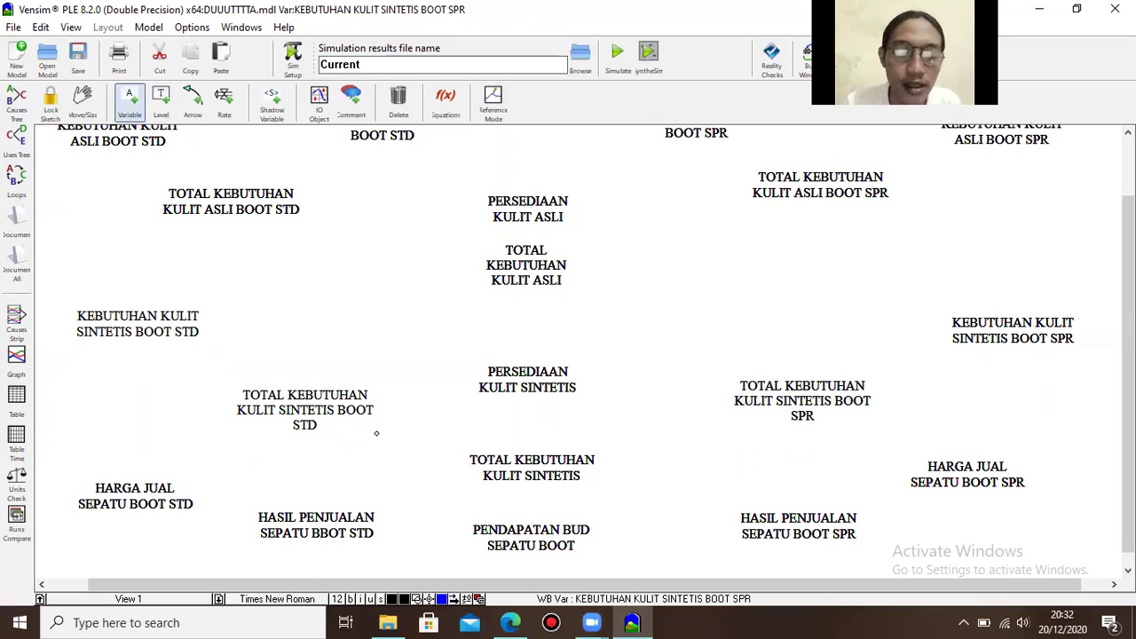
- Raise JUMLAH SEPATU BOOT STD and JUMLAH SEPATU BOOT SPR above the leather requirement variables and activate the Arrow tool
left_click_drag(1127, 307, 1127, 247)
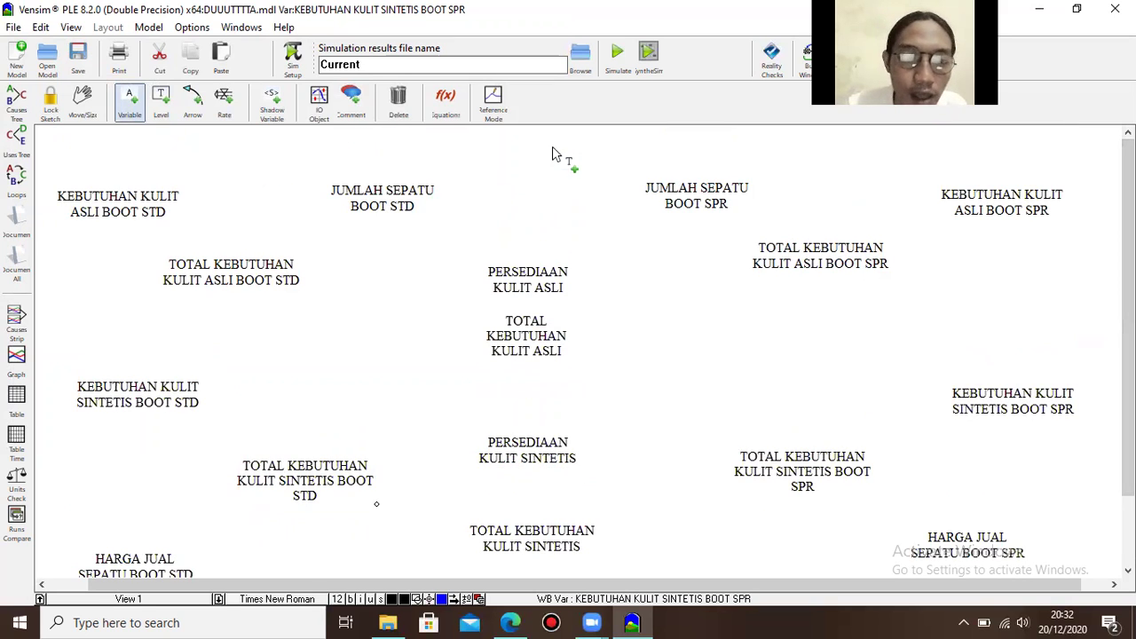
left_click_drag(415, 190, 420, 159)
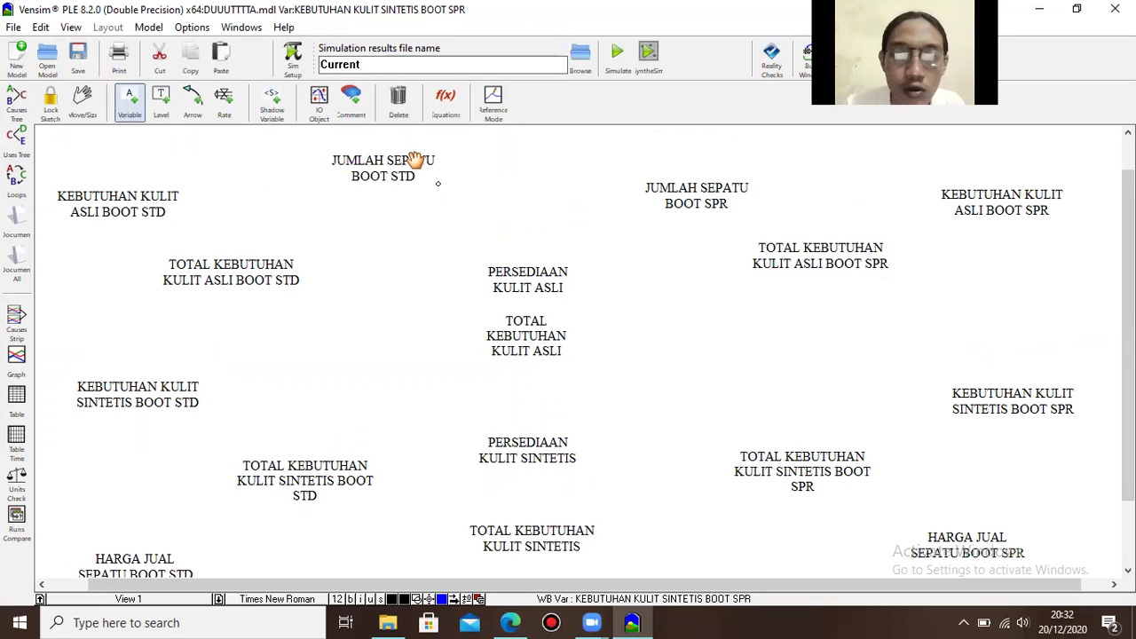
left_click_drag(714, 189, 710, 164)
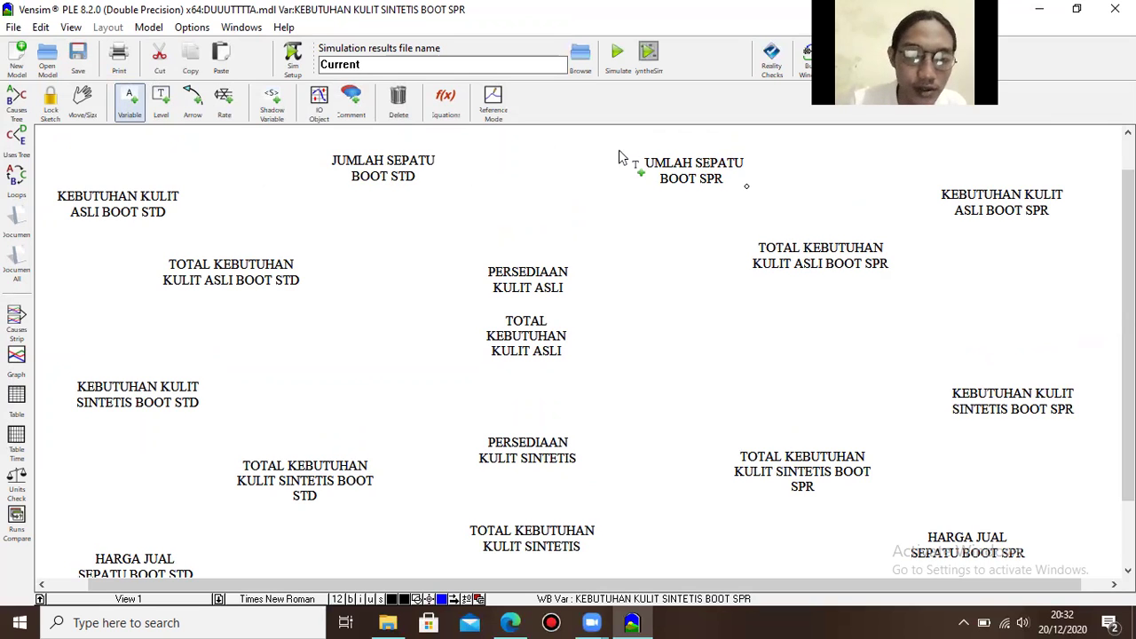
left_click(209, 102)
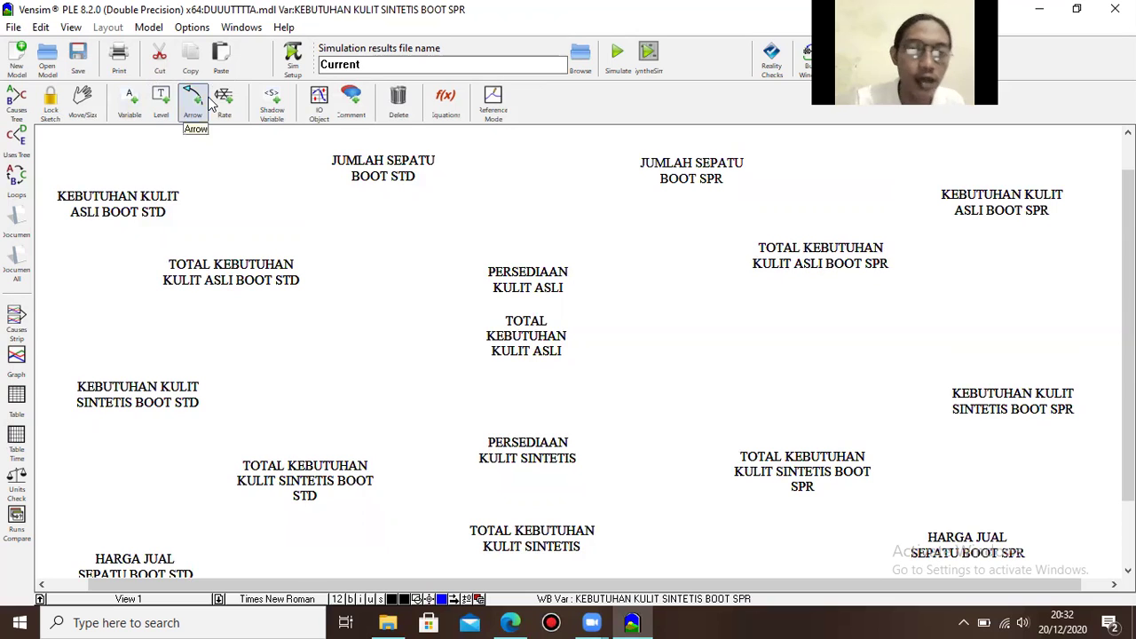
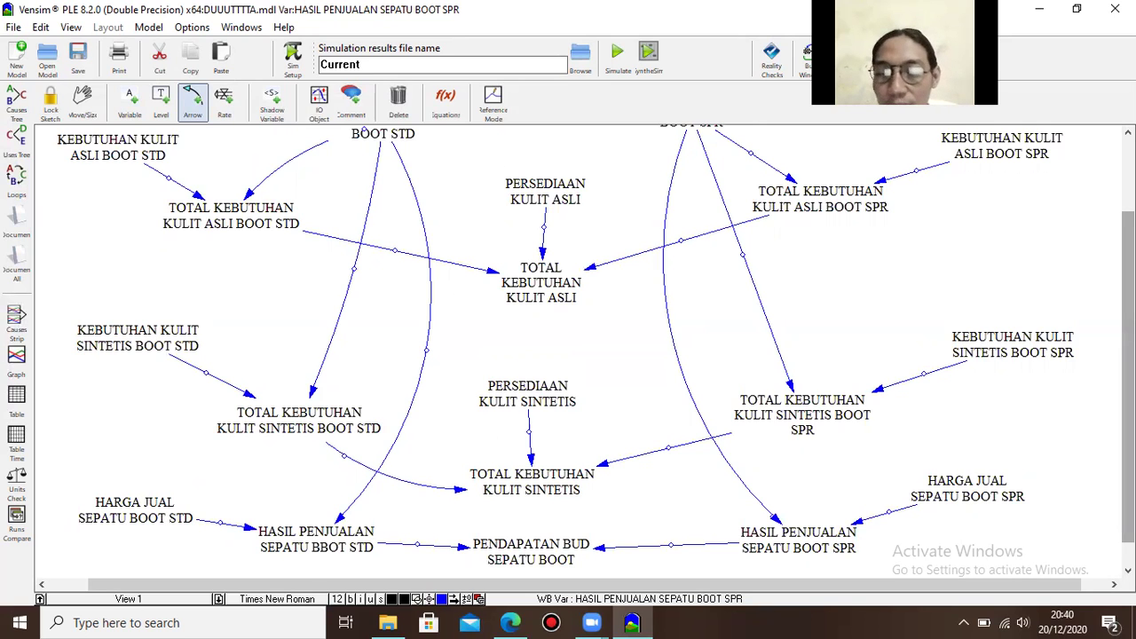
- Begin the equation of PENDAPATAN BUD SEPATU BOOT with HASIL PENJUALAN SEPATU BBOT STD followed by a plus sign
left_click_drag(1127, 376, 1127, 398)
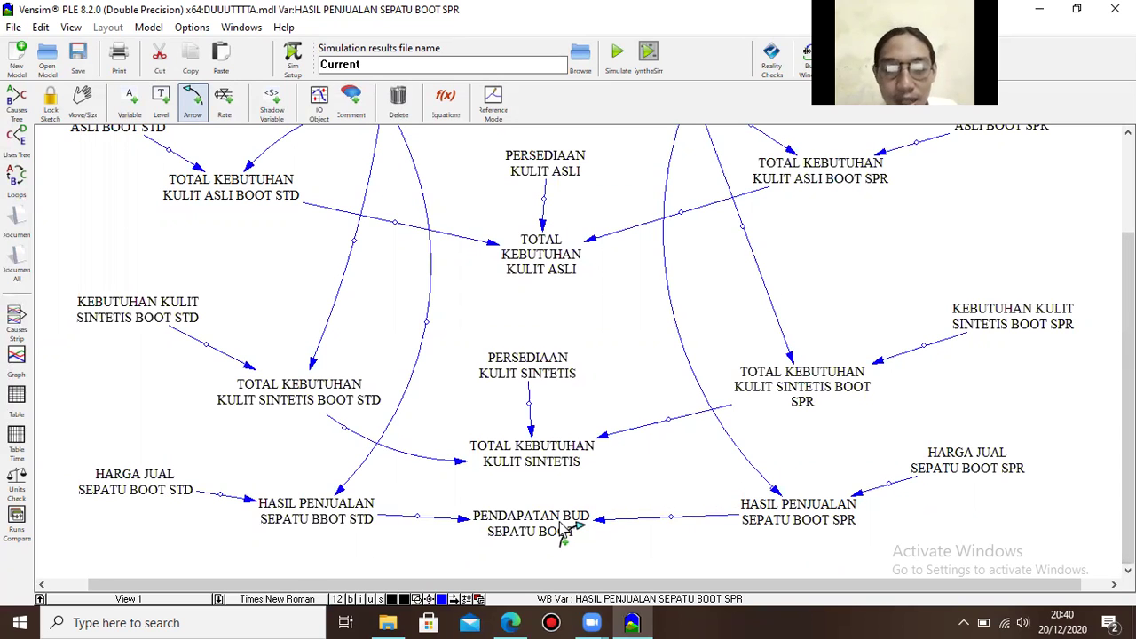
left_click(83, 103)
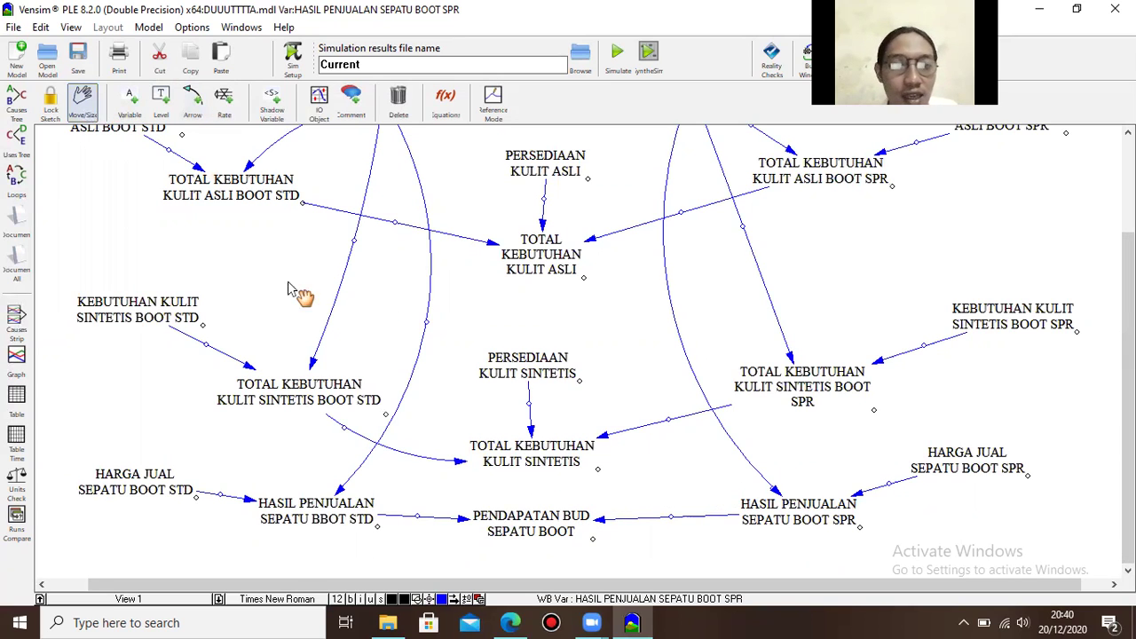
right_click(512, 520)
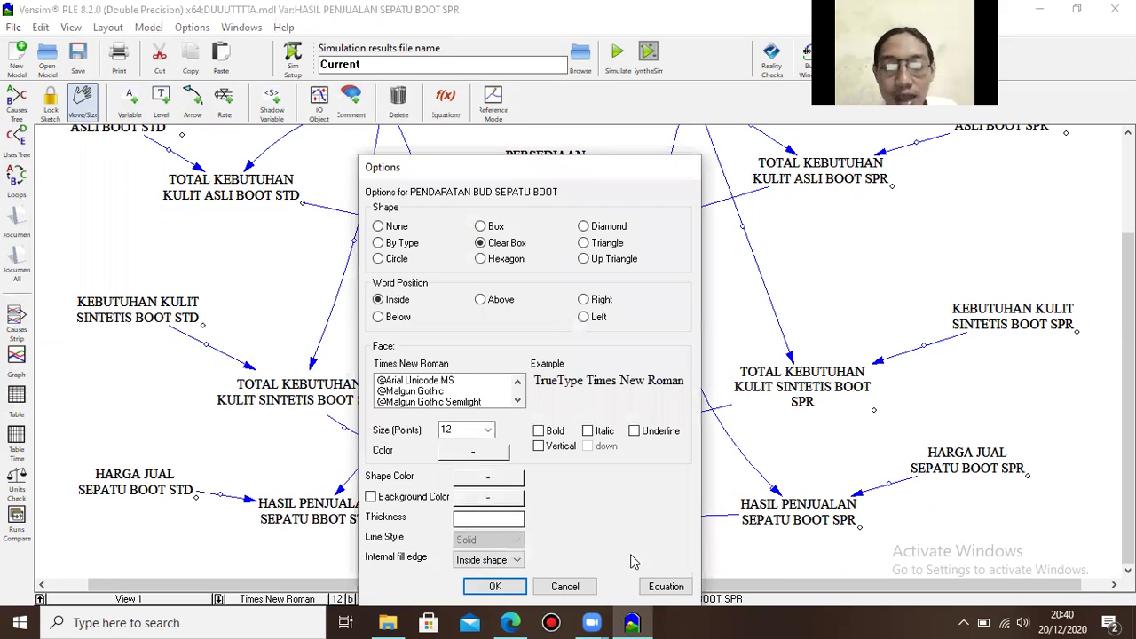
left_click(666, 586)
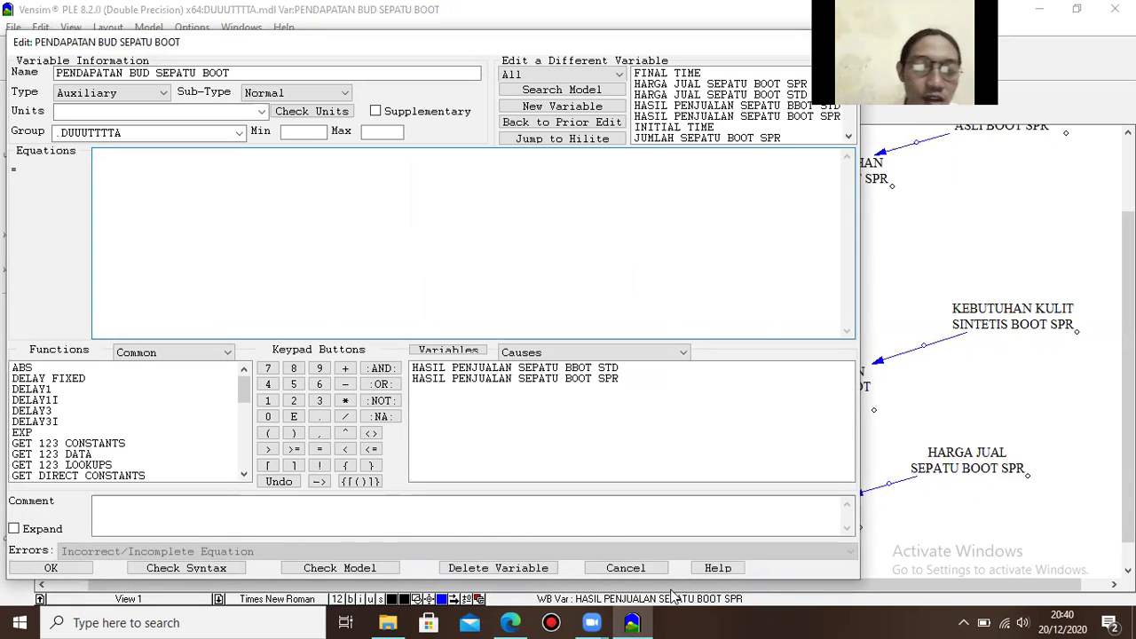
left_click(608, 370)
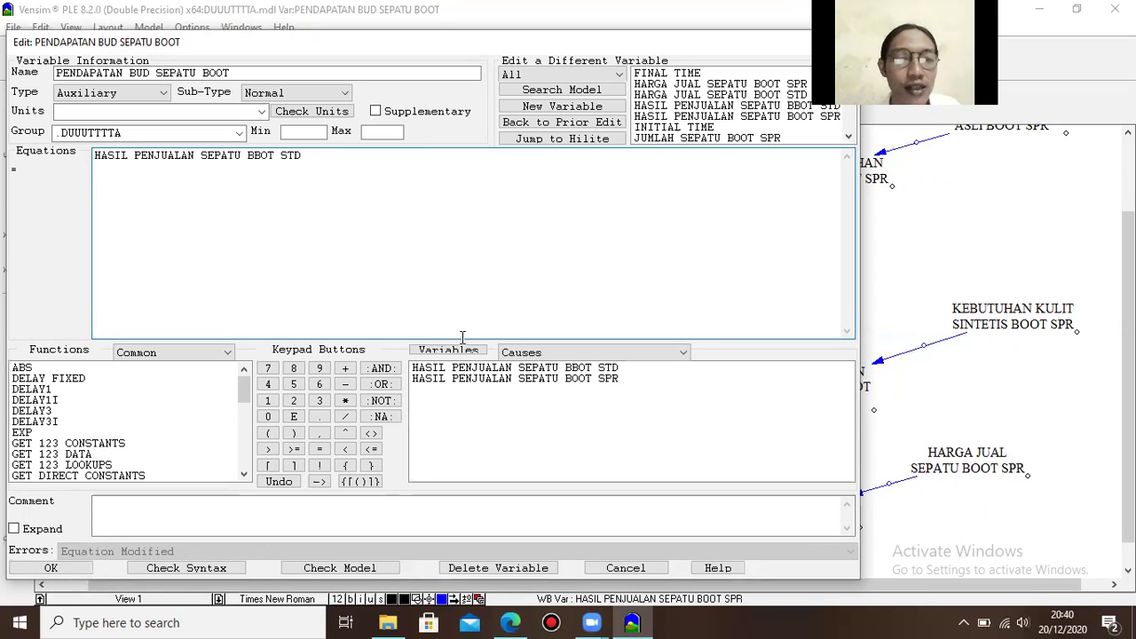
left_click(345, 367)
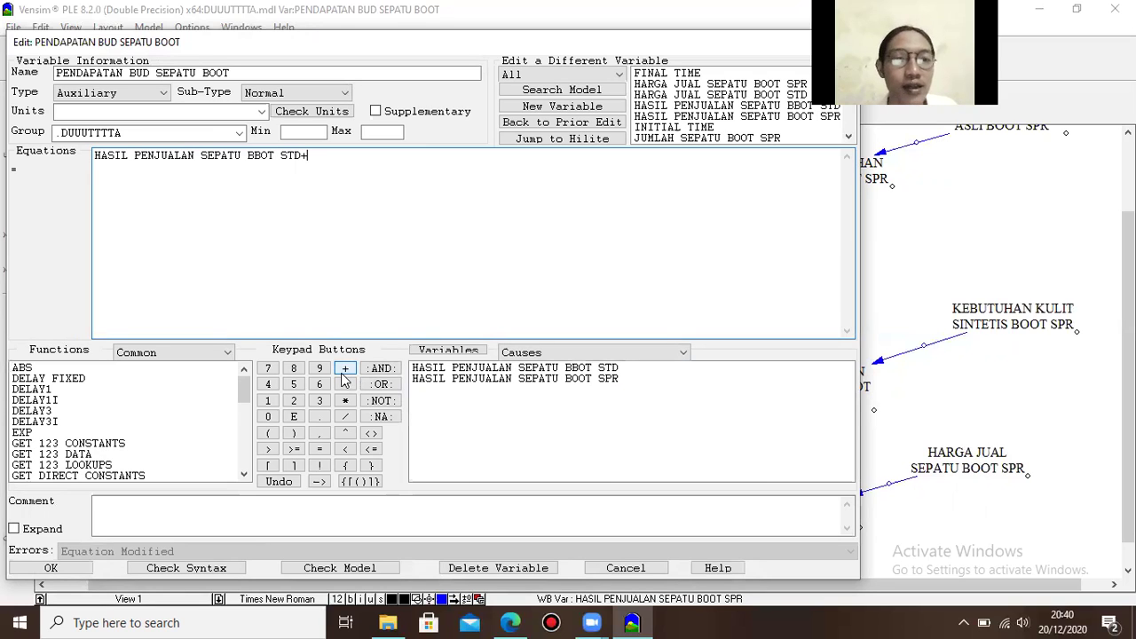
- Complete the PENDAPATAN BUD SEPATU BOOT equation by adding HASIL PENJUALAN SEPATU BOOT SPR as the second term
double_click(435, 379)
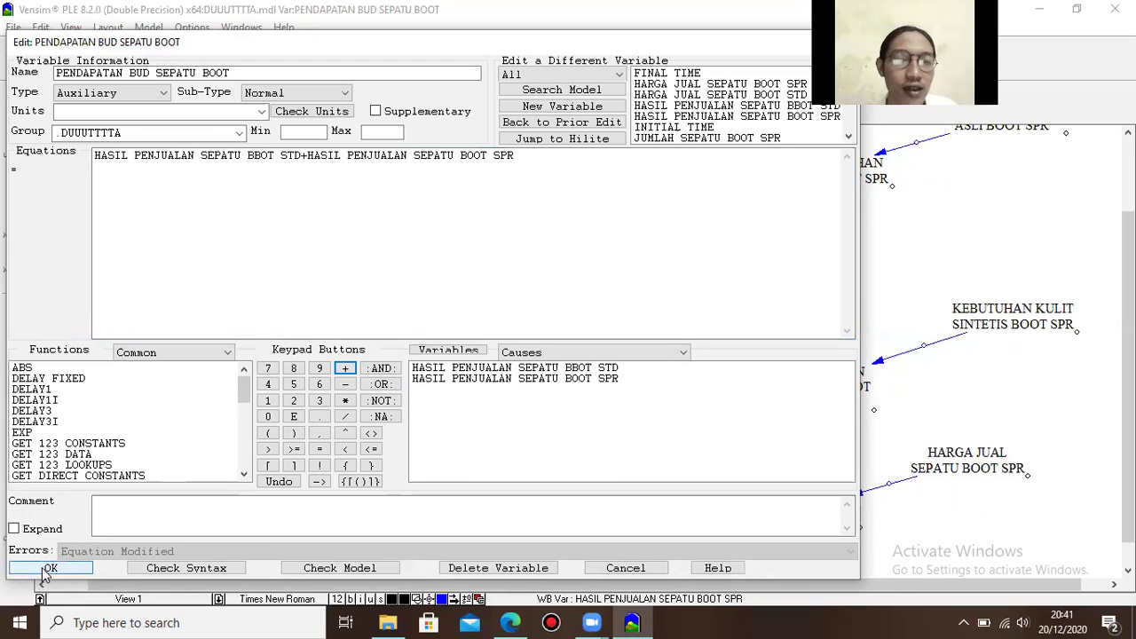
- Clear the PENDAPATAN BUD SEPATU BOOT equation and redefine it as HASIL PENJUALAN SEPATU BOOT SPR+HASIL PENJUALAN SEPATU BBOT STD
left_click(514, 162)
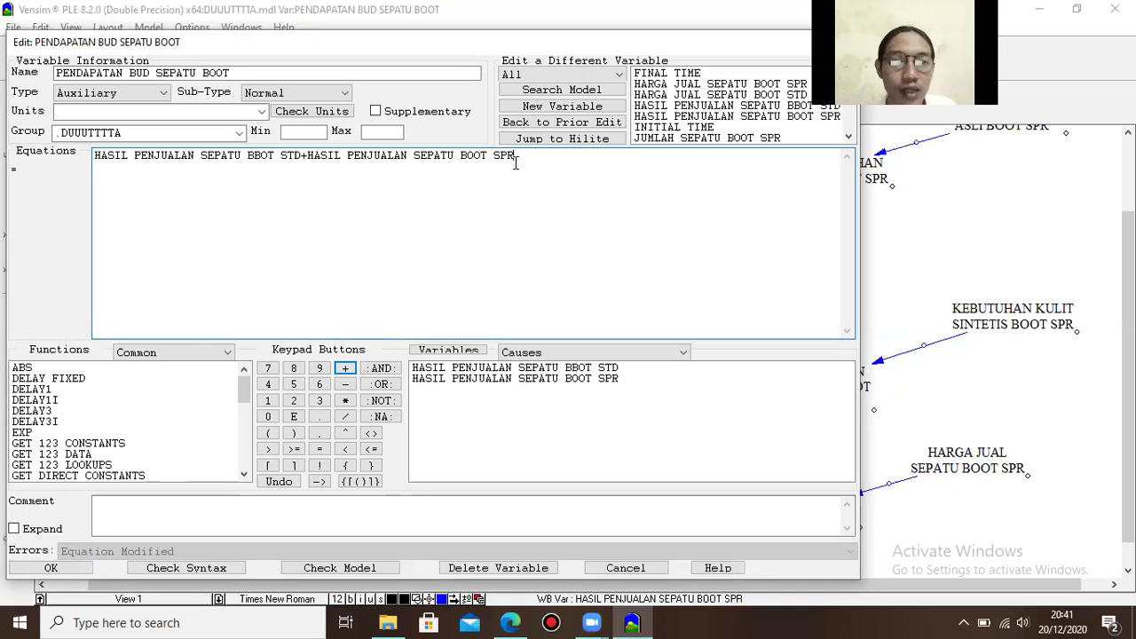
key("BackSpace")
key("BackSpace")
key("BackSpace")
key("BackSpace")
key("BackSpace")
key("BackSpace")
key("BackSpace")
key("BackSpace")
key("BackSpace")
key("BackSpace")
key("BackSpace")
key("BackSpace")
key("BackSpace")
key("BackSpace")
key("BackSpace")
key("BackSpace")
key("BackSpace")
key("BackSpace")
key("BackSpace")
key("BackSpace")
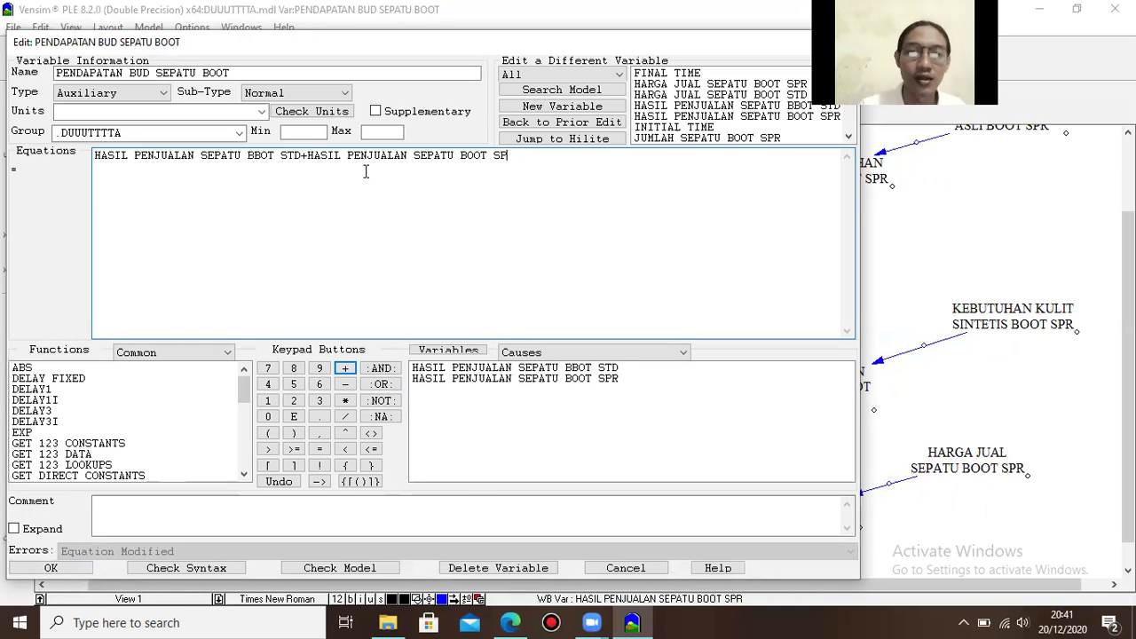
key("BackSpace")
key("BackSpace")
key("BackSpace")
key("BackSpace")
key("BackSpace")
key("BackSpace")
key("BackSpace")
key("BackSpace")
key("BackSpace")
key("BackSpace")
key("BackSpace")
key("BackSpace")
key("BackSpace")
key("BackSpace")
key("BackSpace")
key("BackSpace")
key("BackSpace")
key("BackSpace")
key("BackSpace")
key("BackSpace")
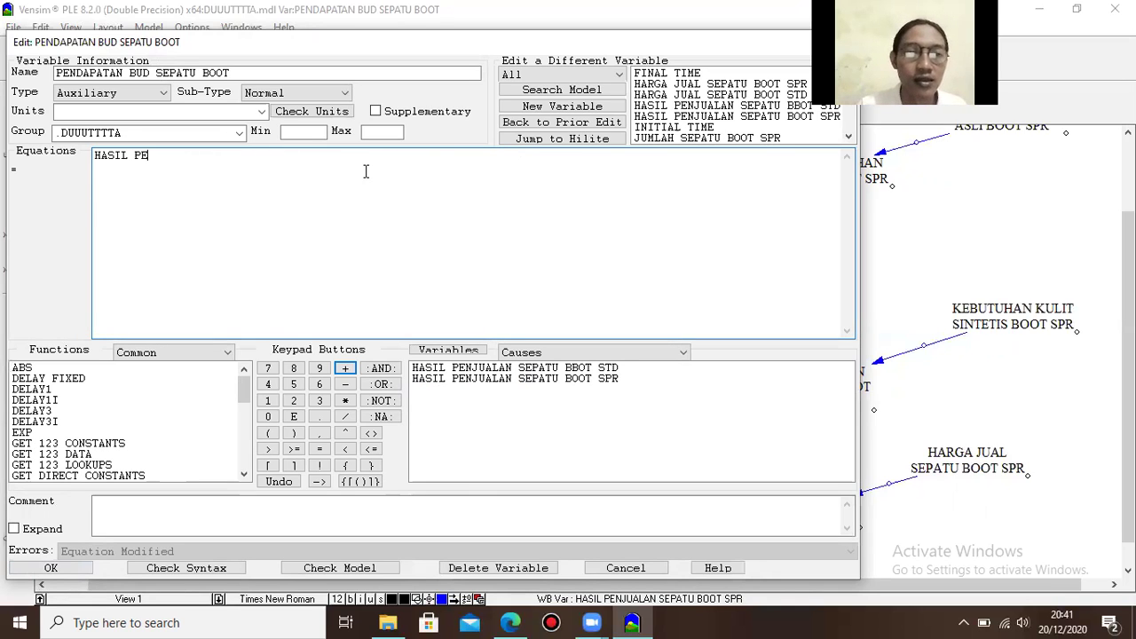
left_click(428, 380)
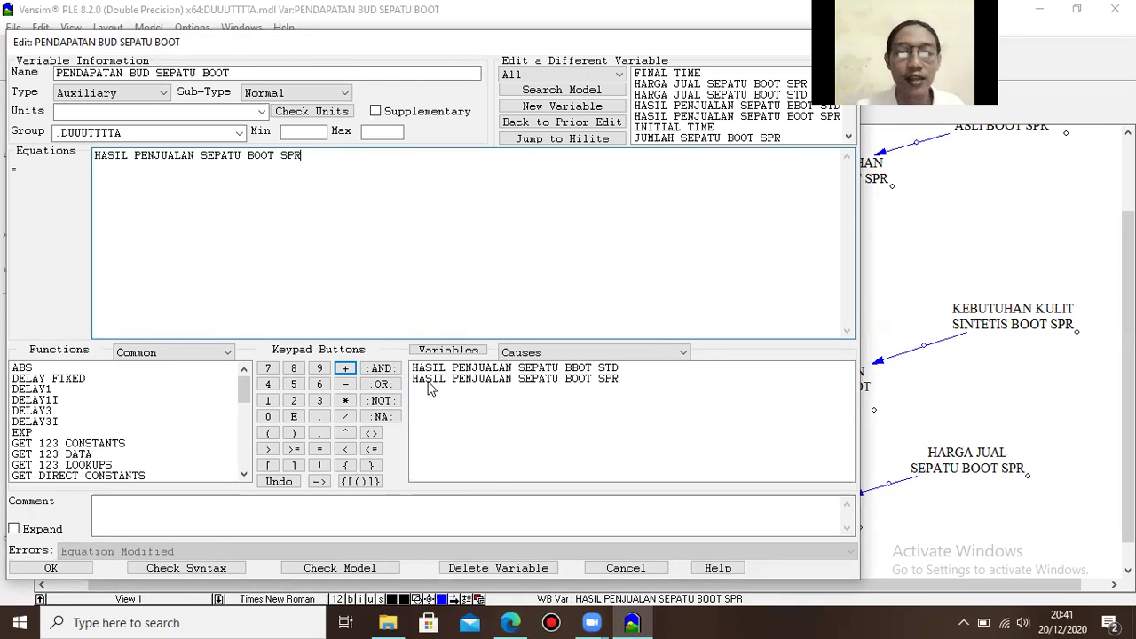
left_click(346, 368)
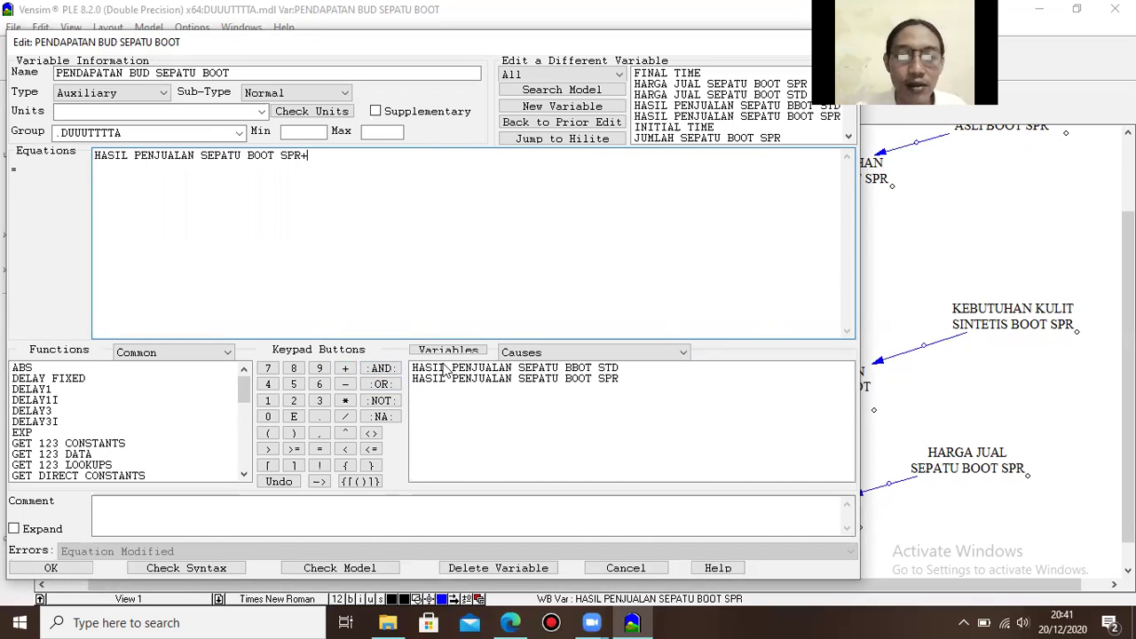
left_click(446, 369)
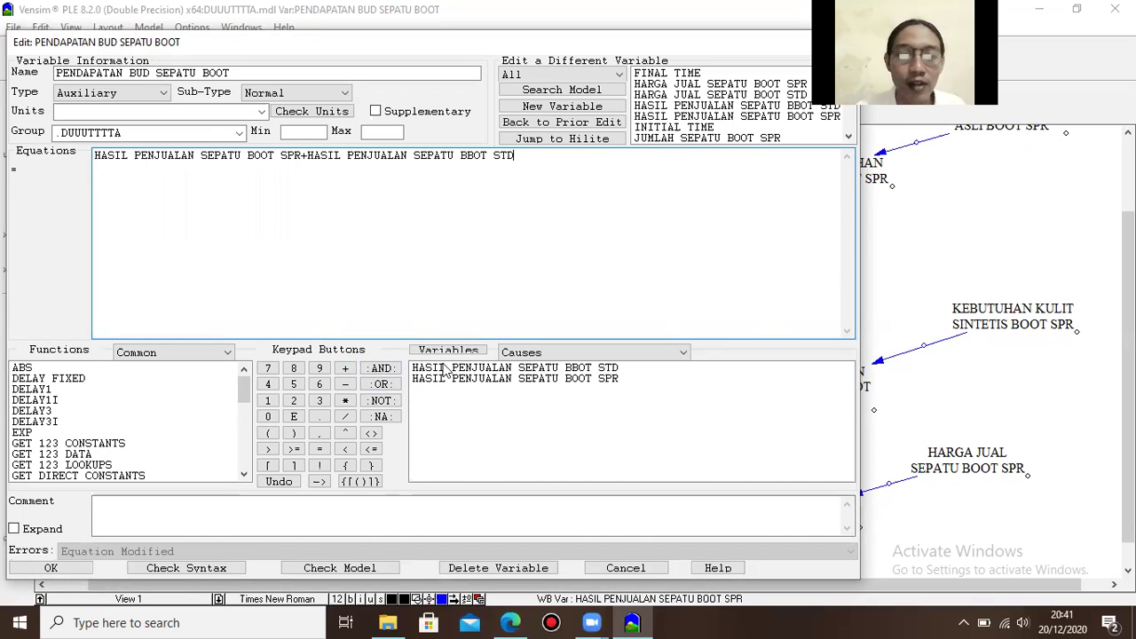
left_click(74, 573)
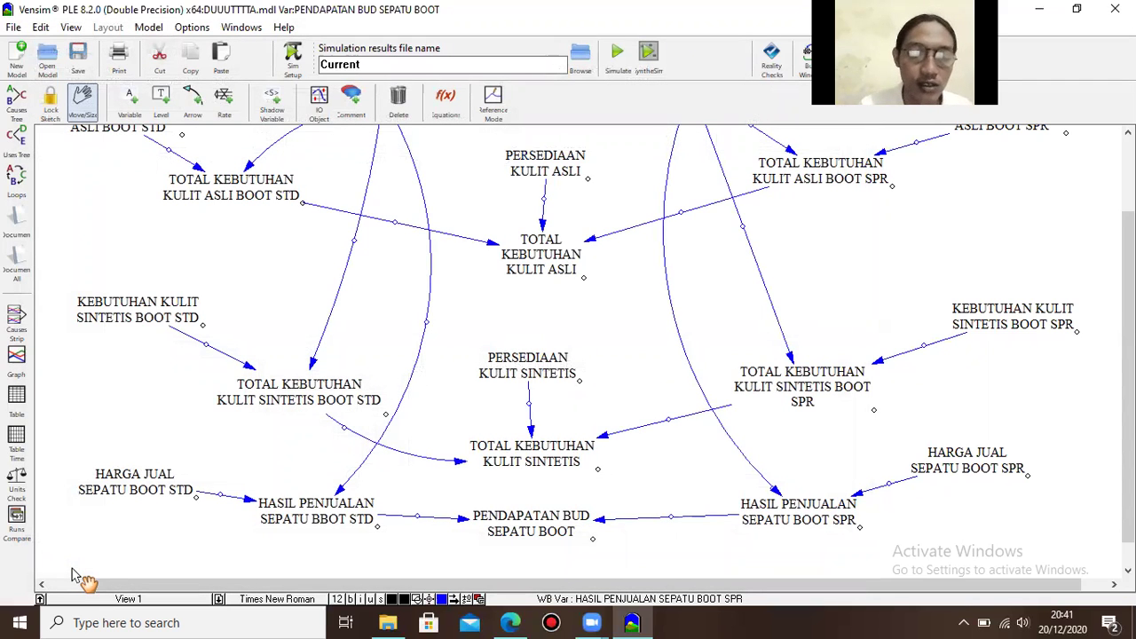
- Define the equation of HASIL PENJUALAN SEPATU BBOT STD as HARGA JUAL SEPATU BOOT STD*JUMLAH SEPATU BOOT STD
left_click(310, 515)
right_click(323, 531)
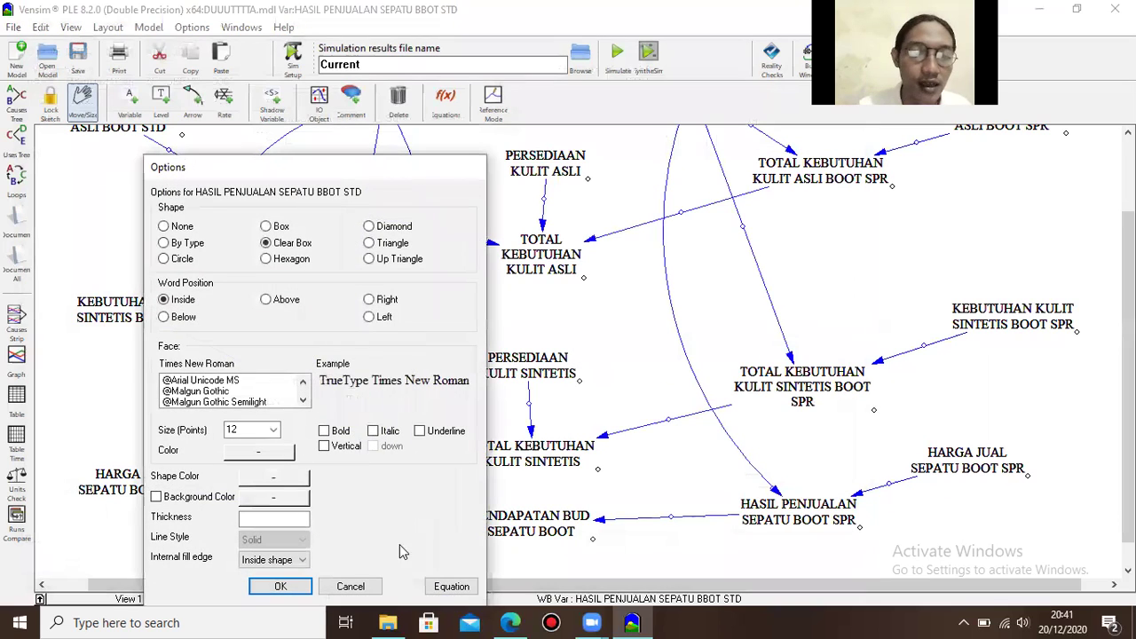
left_click(451, 589)
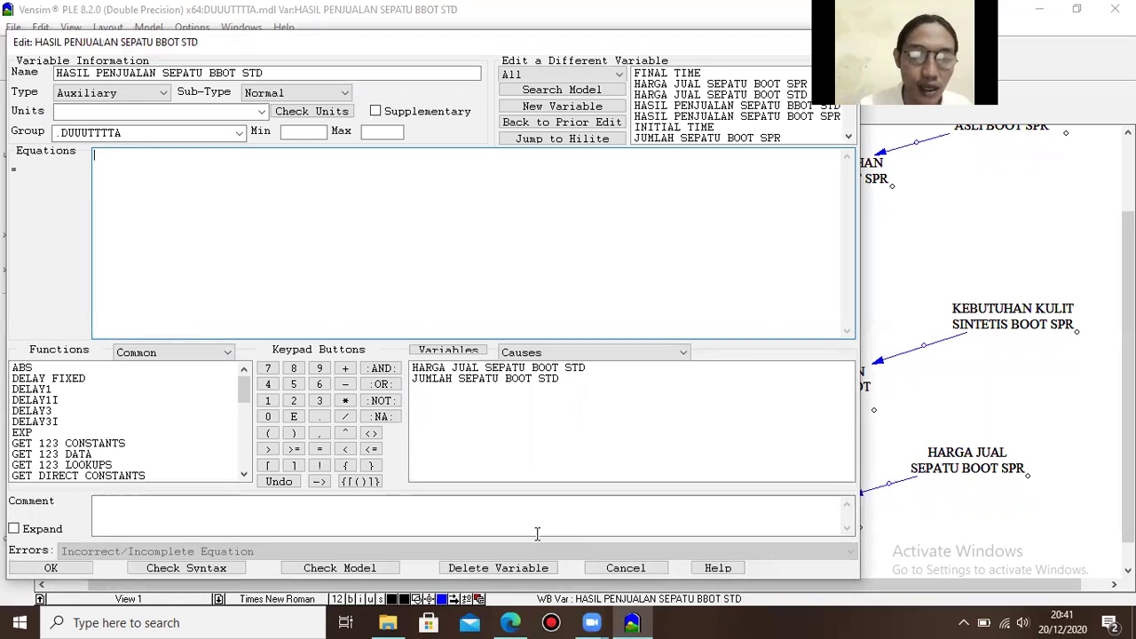
left_click(550, 369)
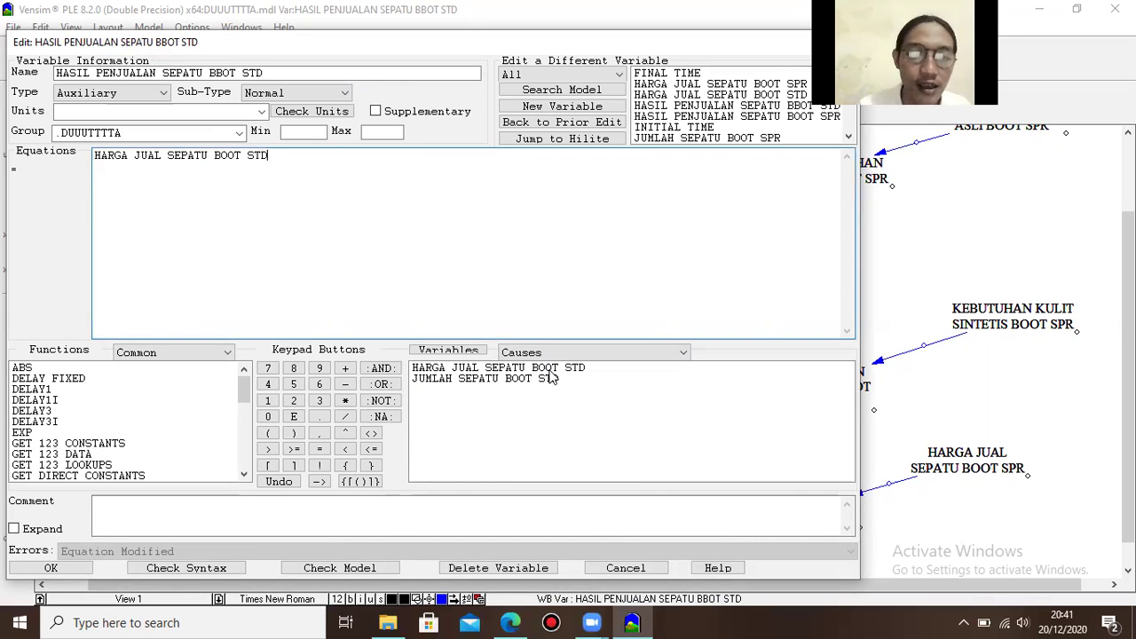
left_click(346, 401)
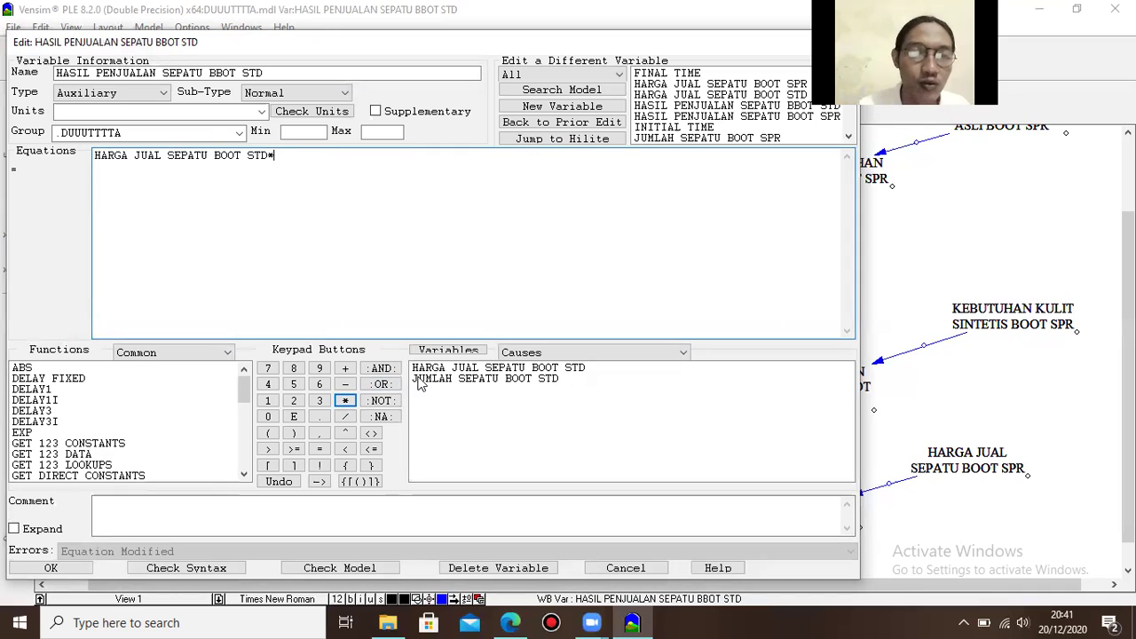
left_click(420, 379)
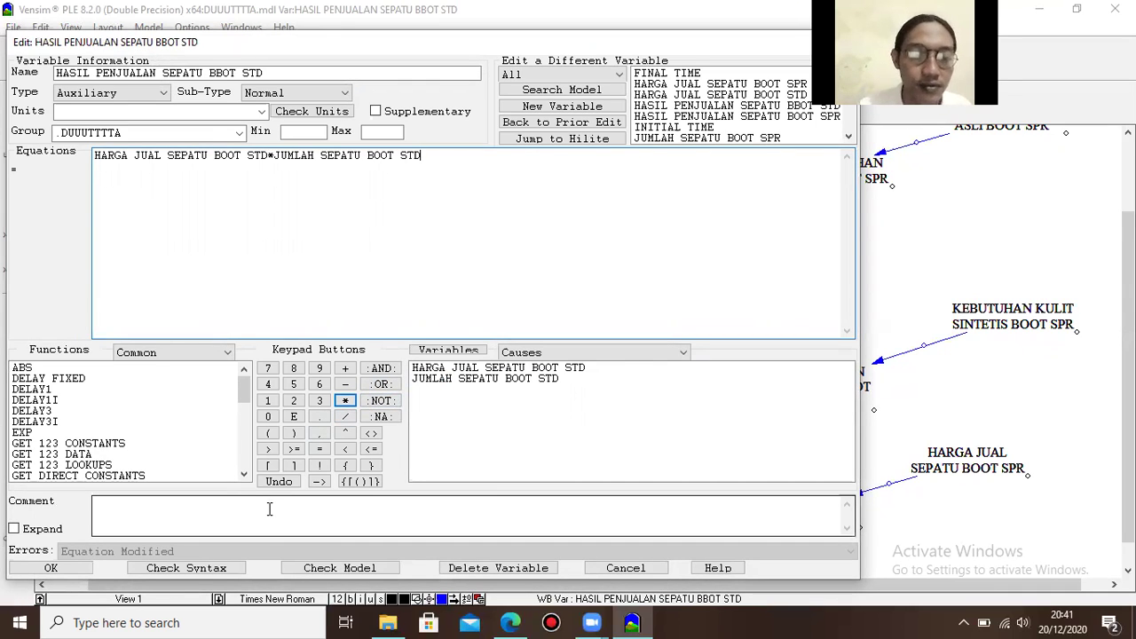
left_click(81, 566)
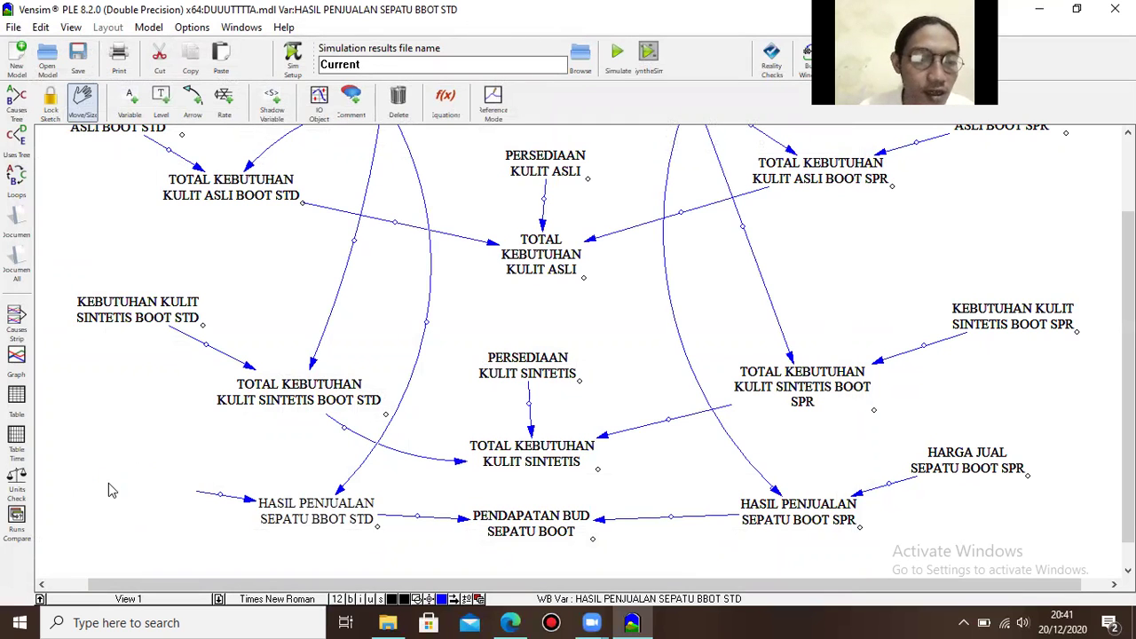
- Set the constant HARGA JUAL SEPATU BOOT STD to 40
right_click(105, 484)
left_click(327, 589)
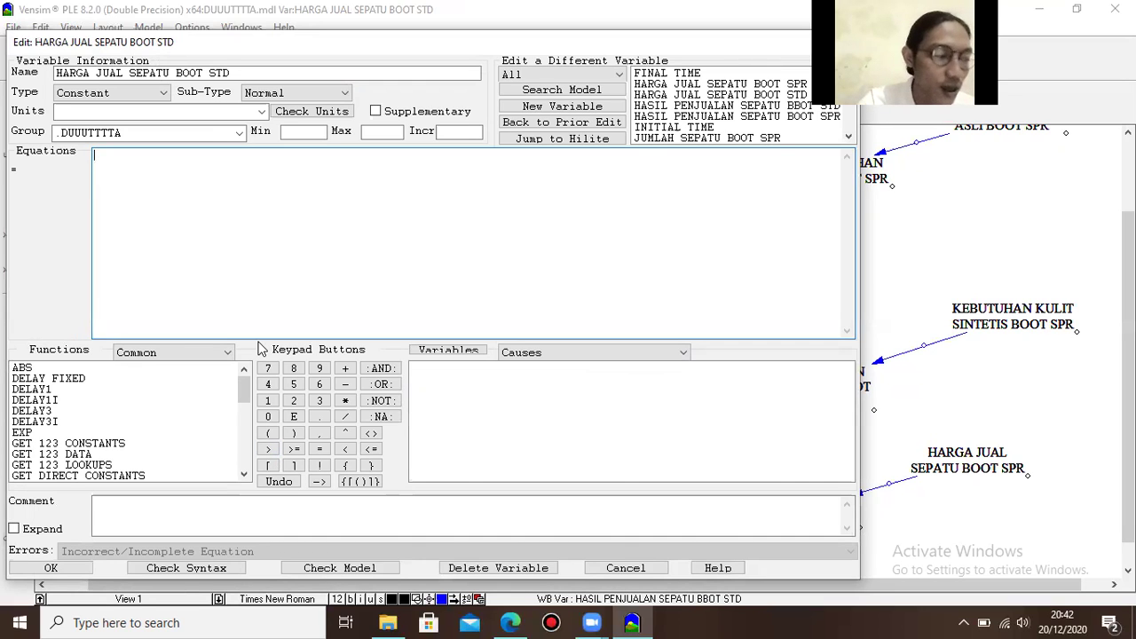
type("40")
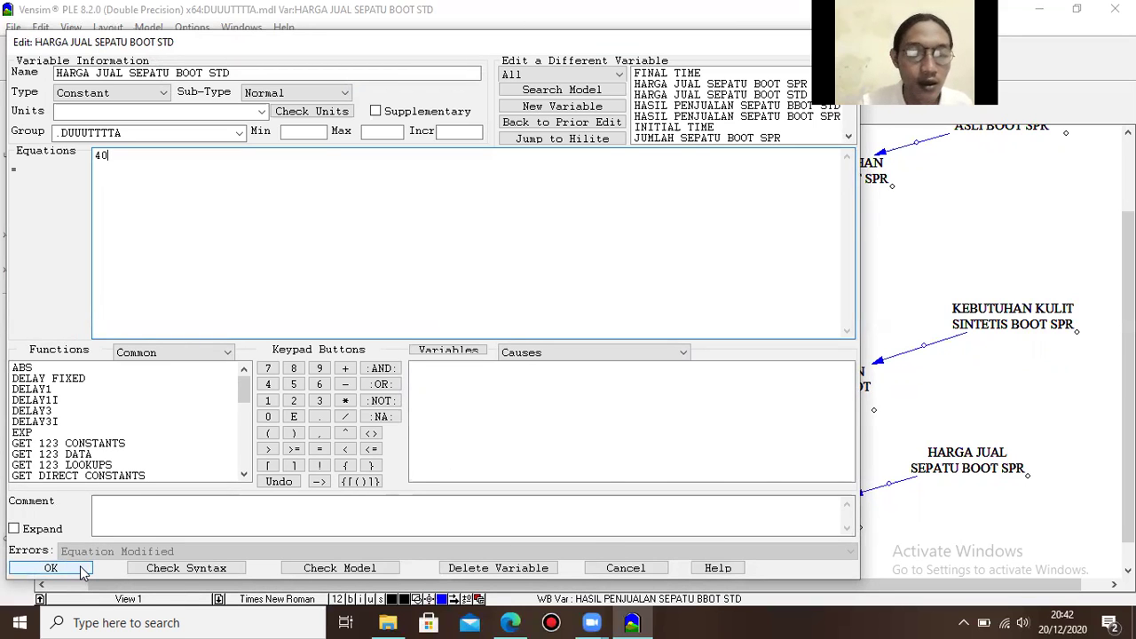
left_click(52, 567)
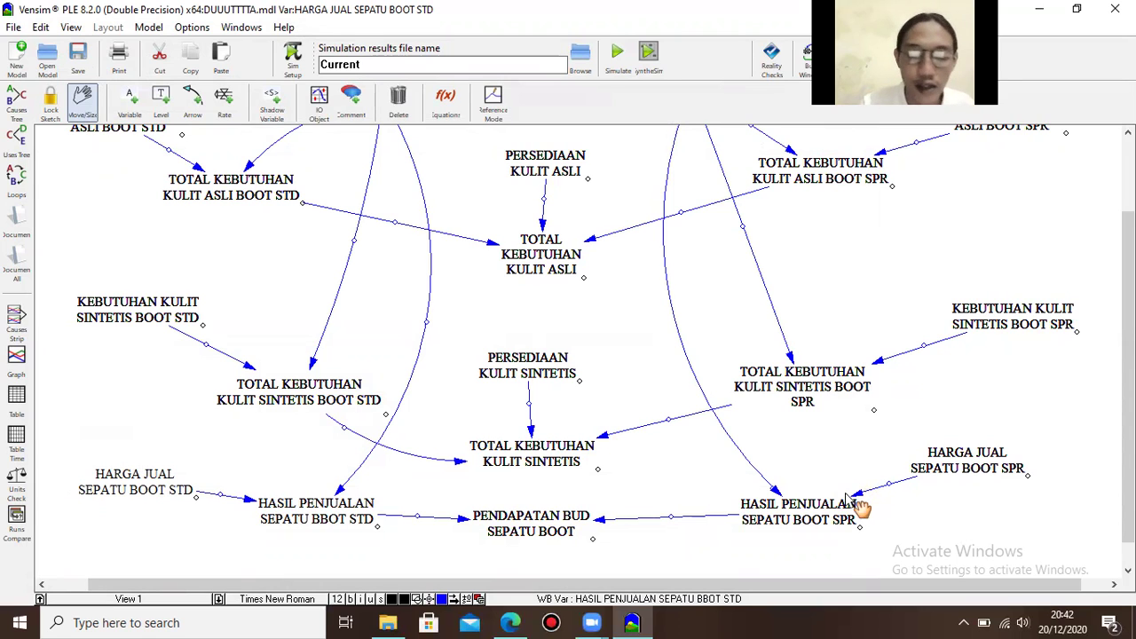
- Define the equation of HASIL PENJUALAN SEPATU BOOT SPR as HARGA JUAL SEPATU BOOT SPR*JUMLAH SEPATU BOOT SPR
right_click(815, 514)
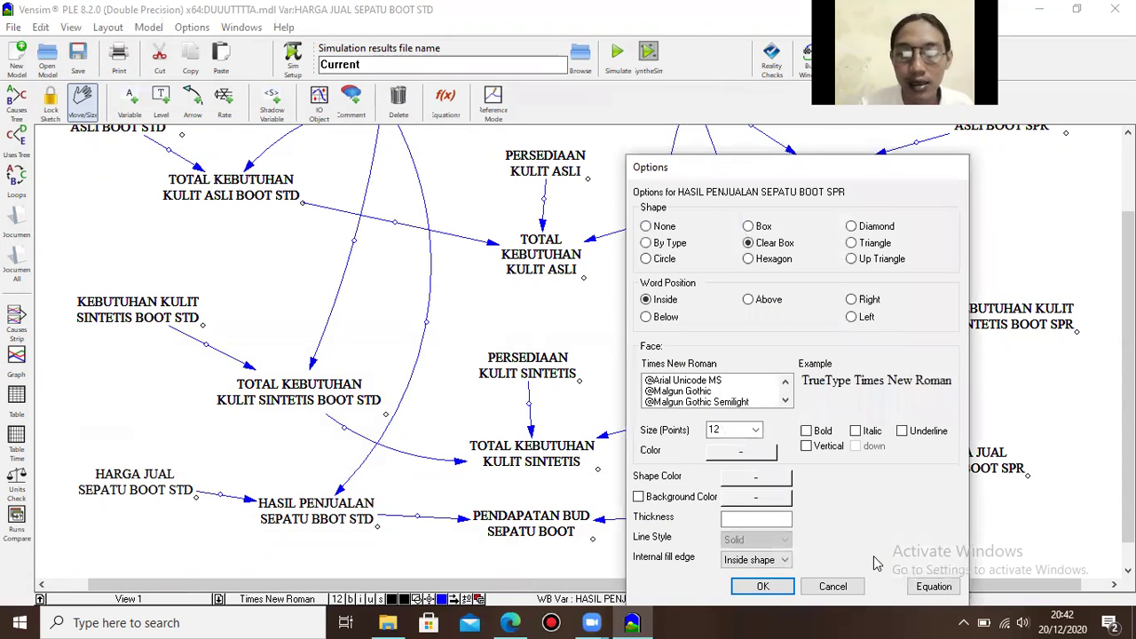
left_click(920, 587)
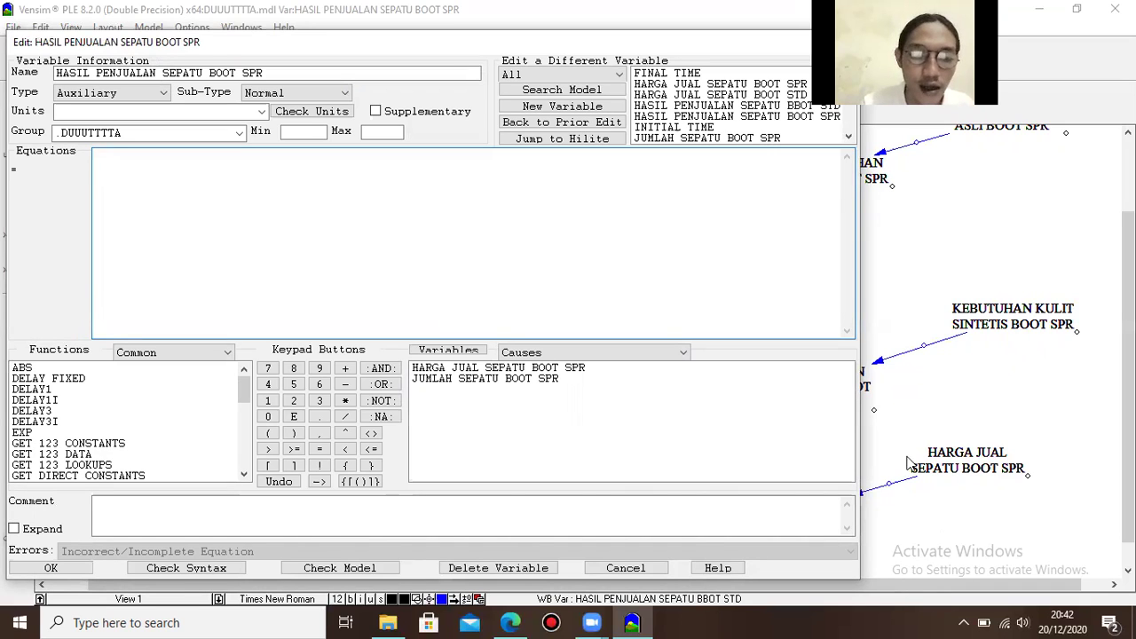
left_click(565, 367)
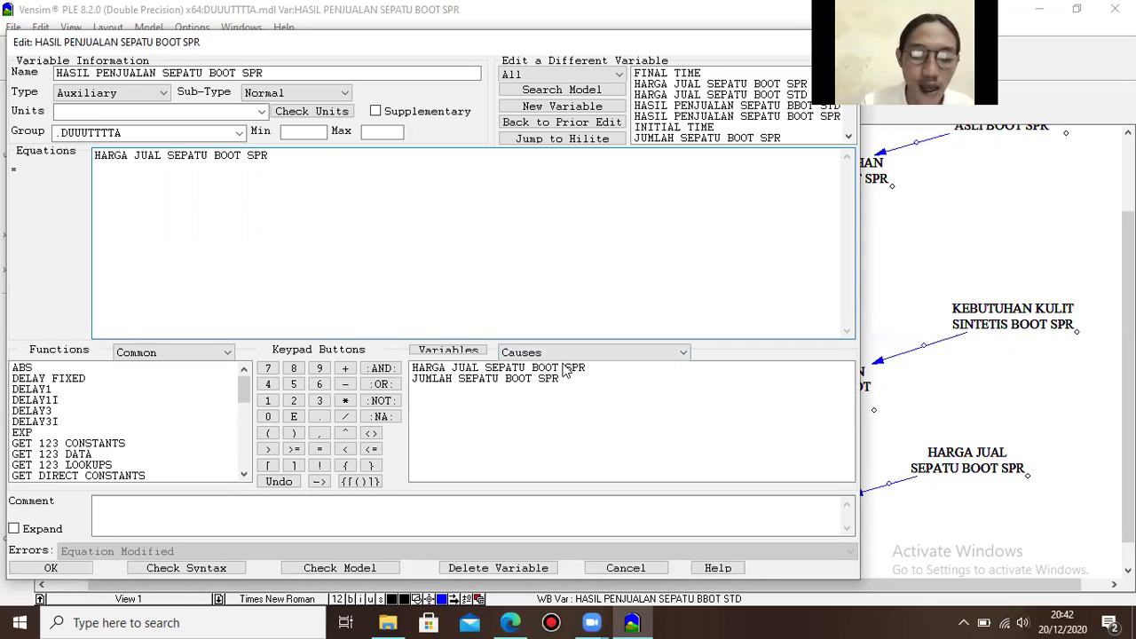
left_click(345, 400)
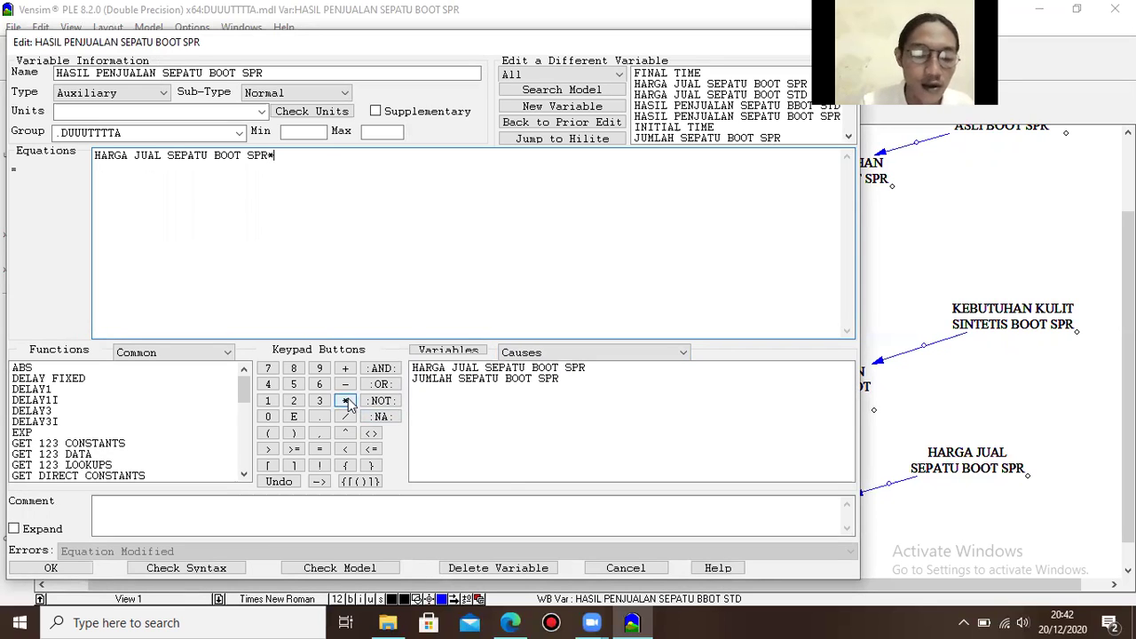
left_click(423, 380)
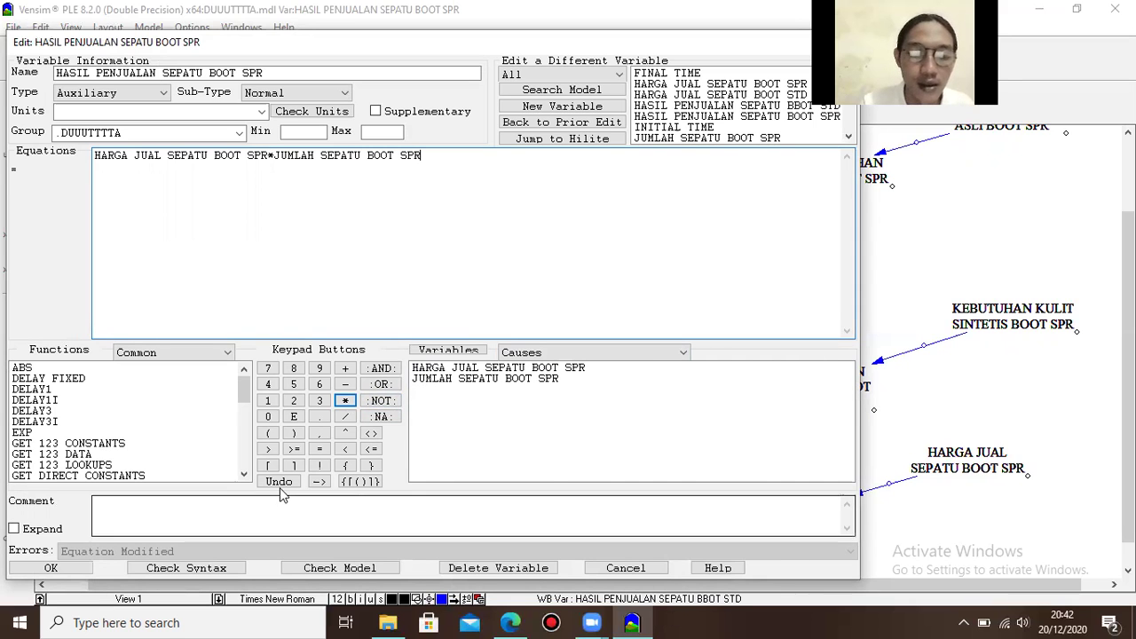
left_click(52, 568)
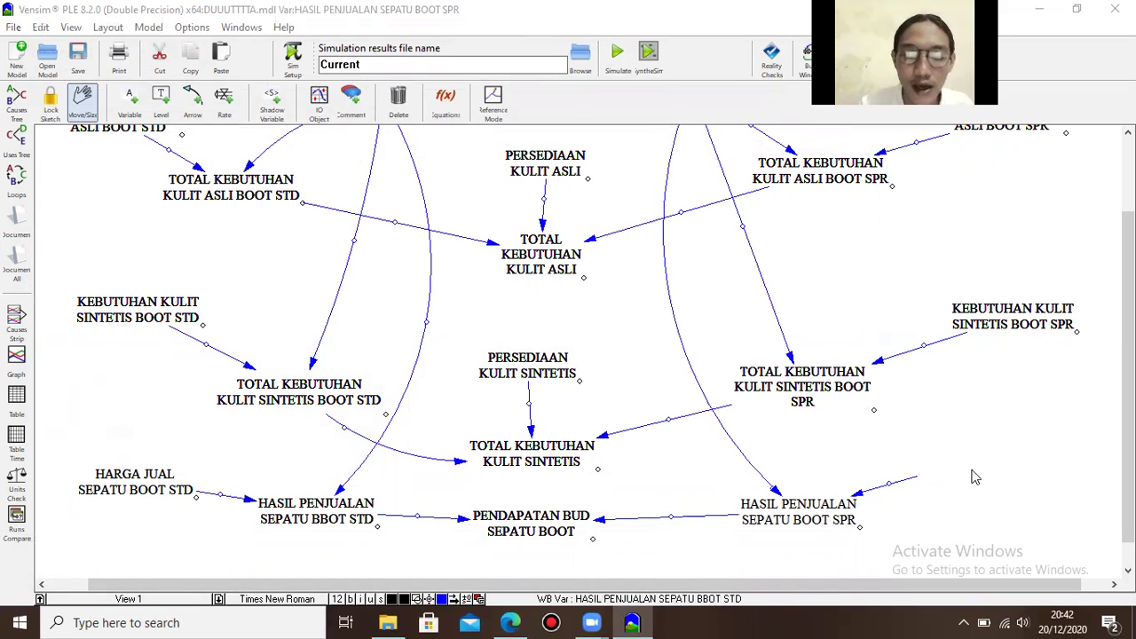
- Set the constant HARGA JUAL SEPATU BOOT SPR to 60
right_click(970, 472)
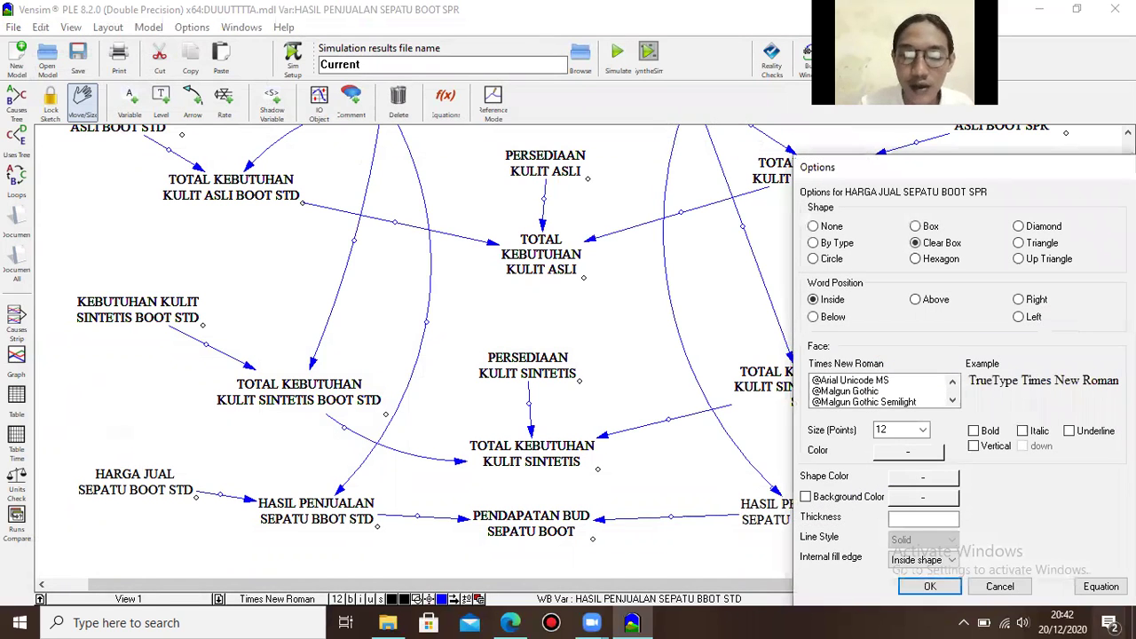
left_click(1100, 587)
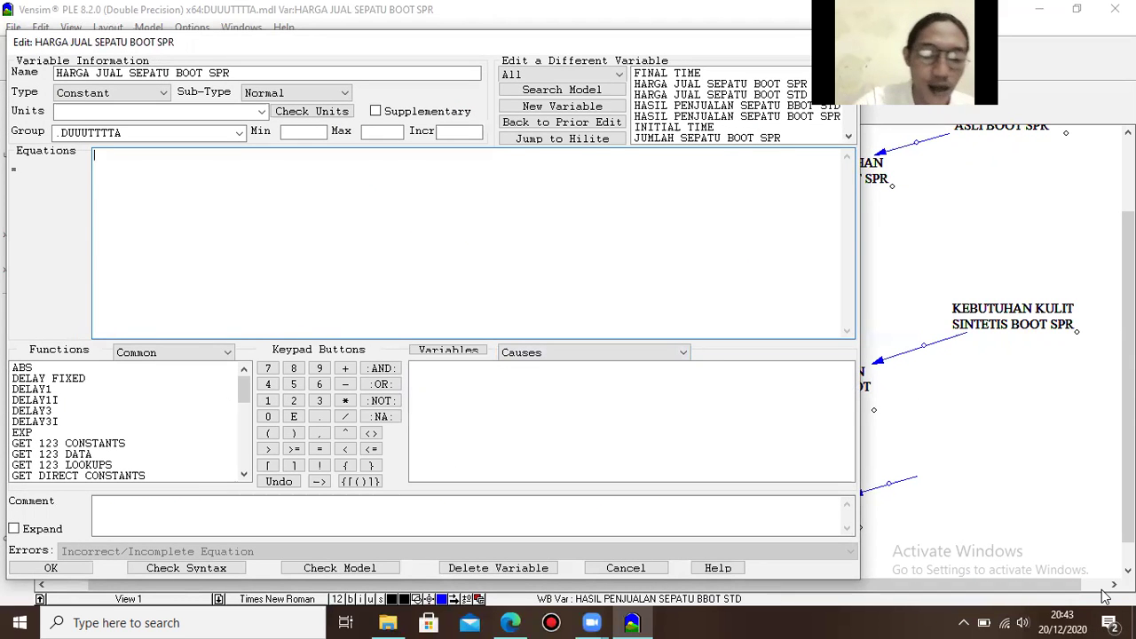
type("60")
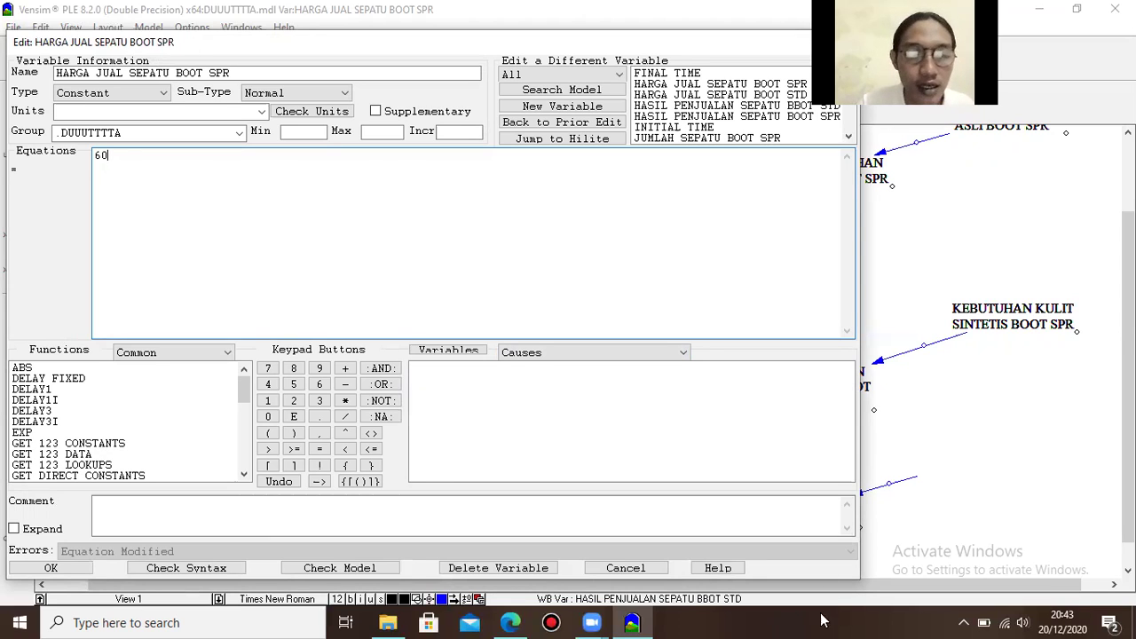
left_click(51, 568)
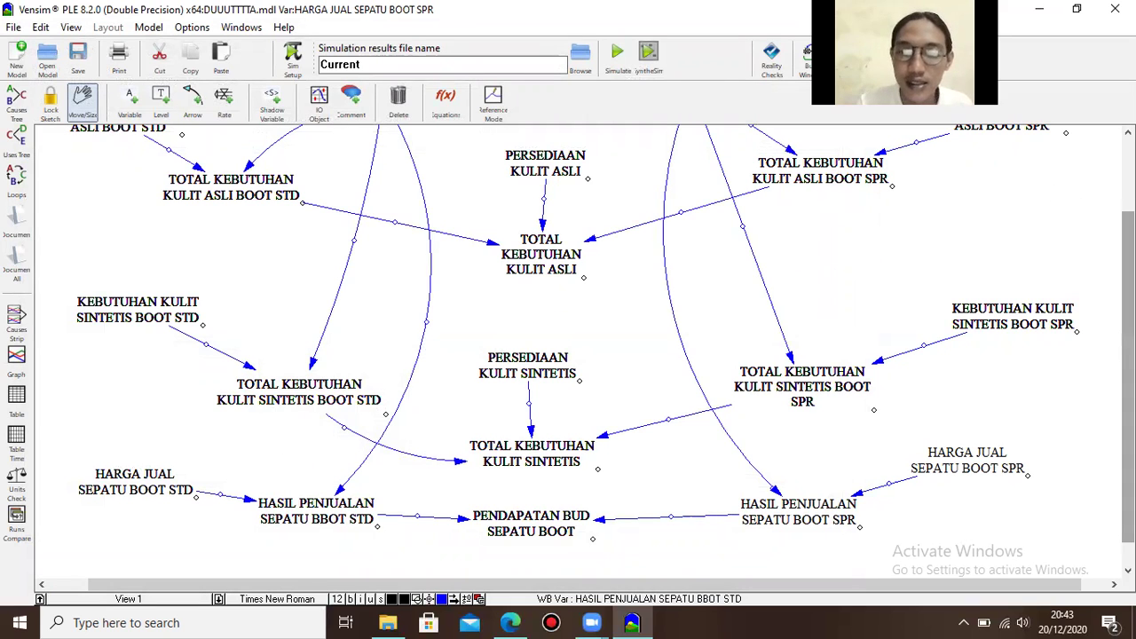
- Define TOTAL KEBUTUHAN KULIT SINTETIS as TOTAL KEBUTUHAN KULIT SINTETIS BOOT SPR+TOTAL KEBUTUHAN KULIT SINTETIS BOOT STD-PERSEDIAAN KULIT SINTETIS
left_click_drag(1128, 355, 1128, 344)
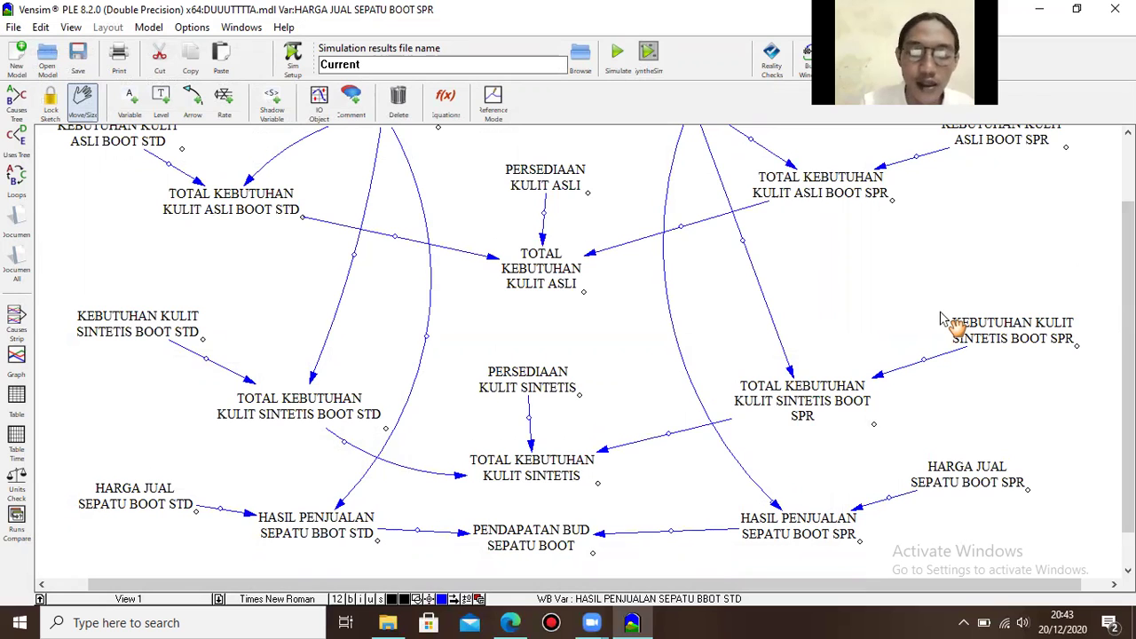
right_click(526, 467)
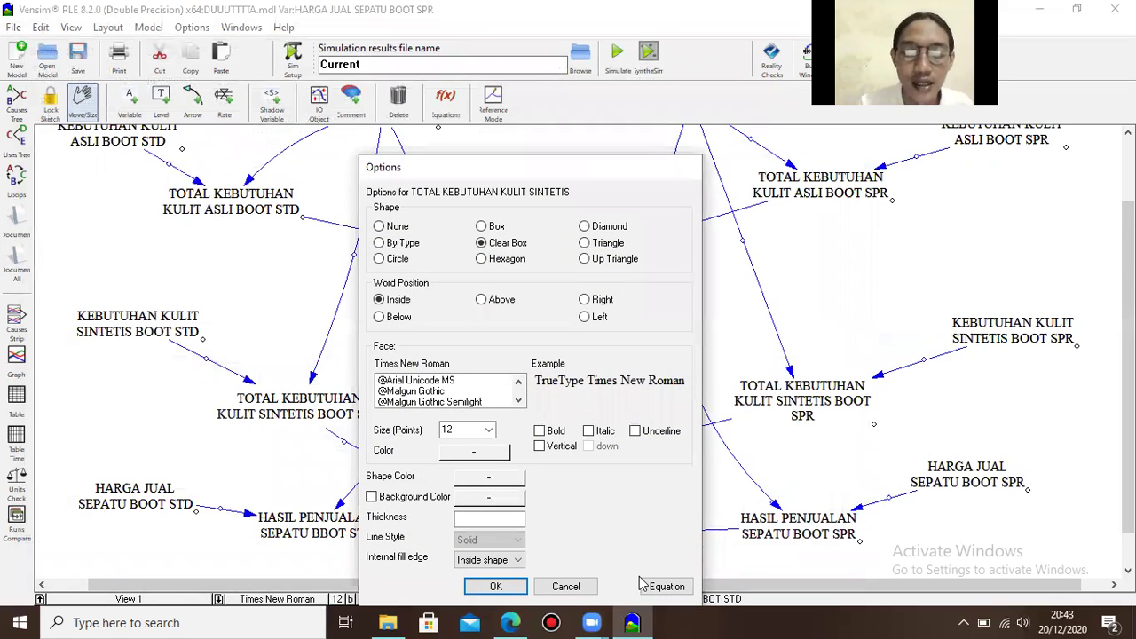
left_click(647, 588)
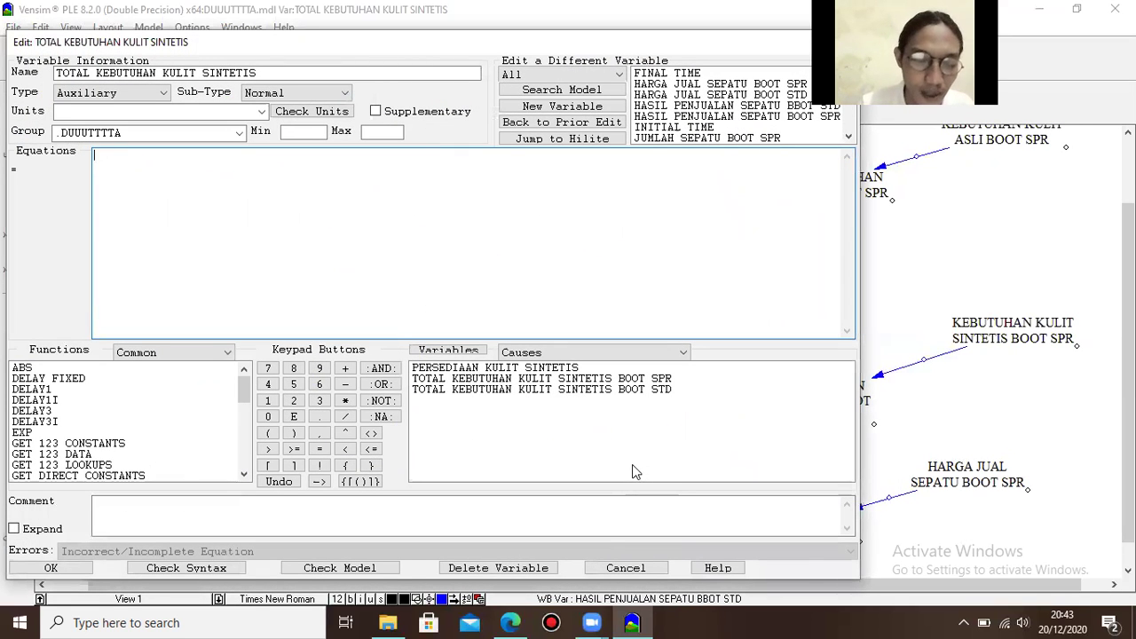
left_click(608, 381)
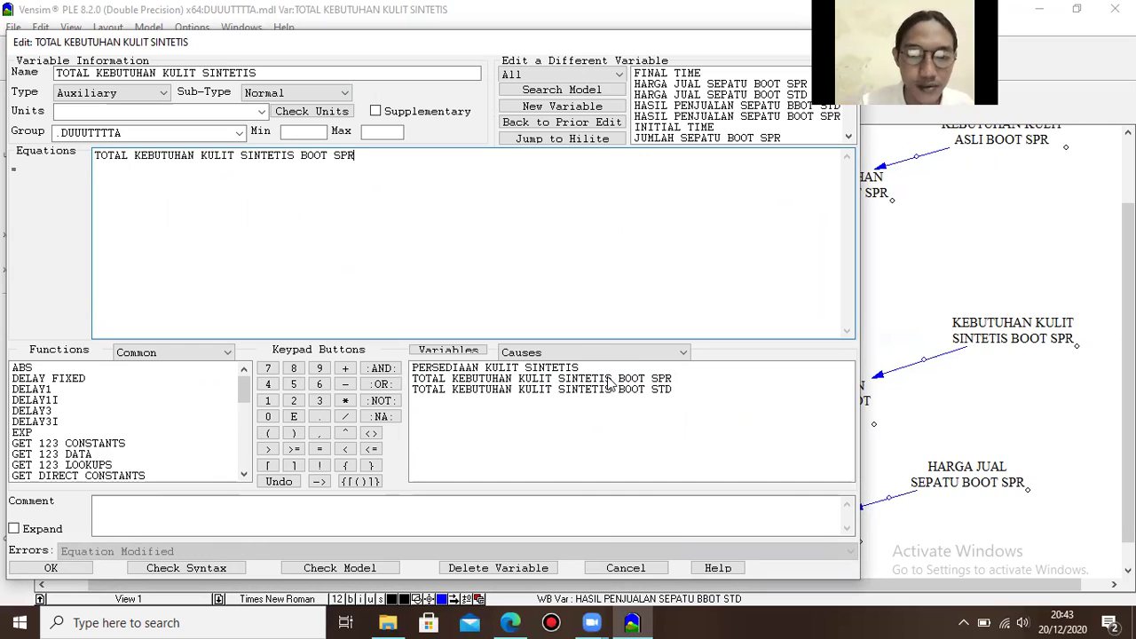
left_click(346, 369)
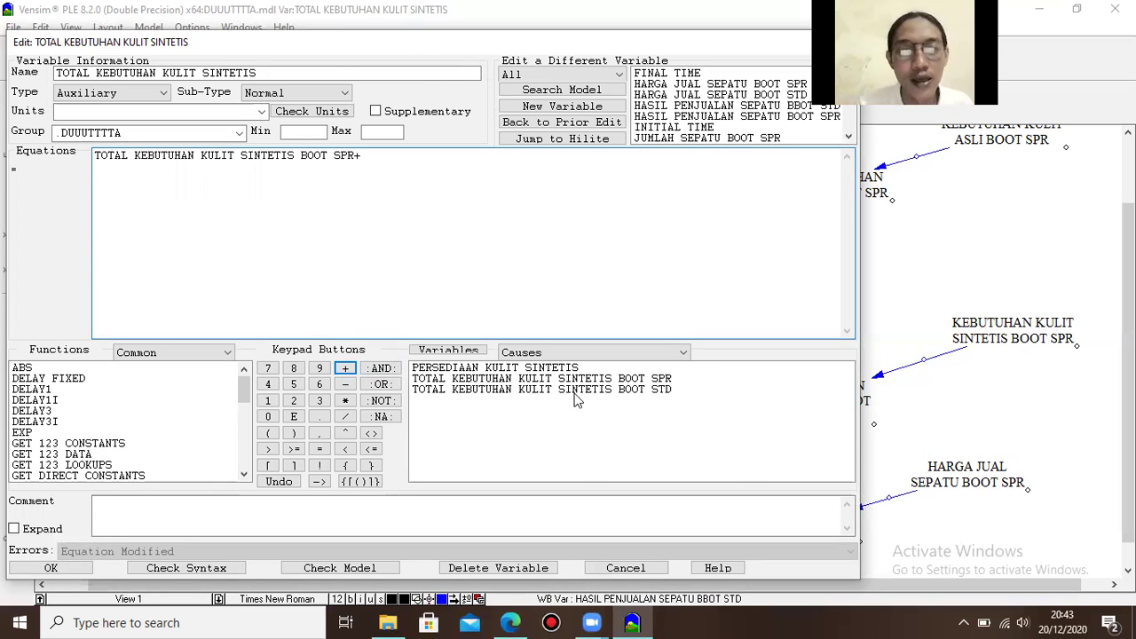
left_click(574, 390)
left_click(345, 384)
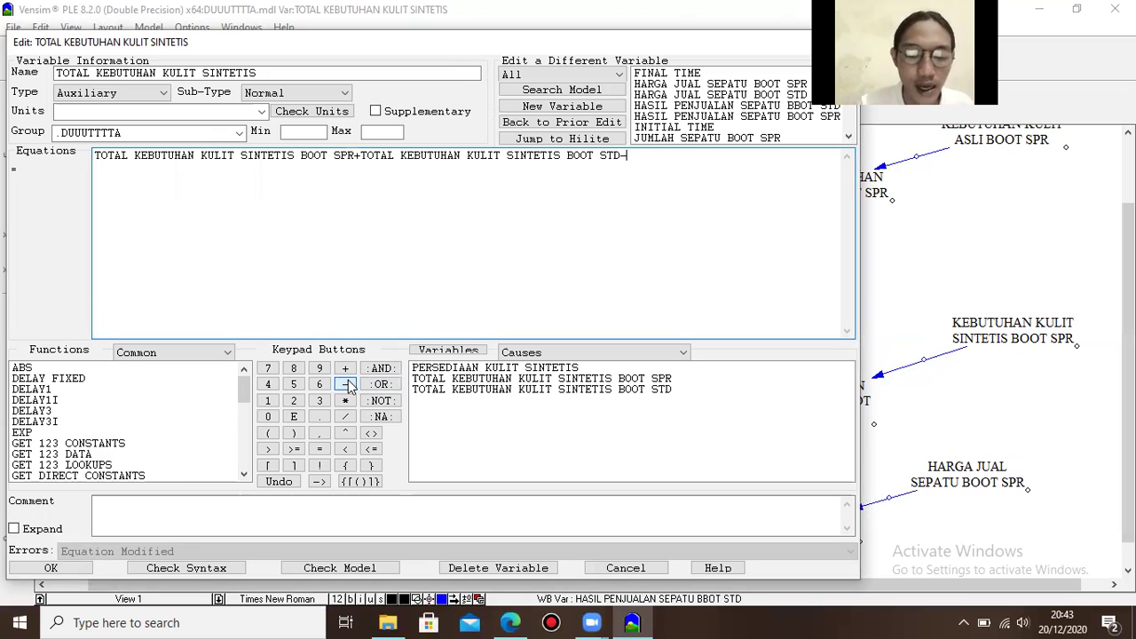
left_click(425, 370)
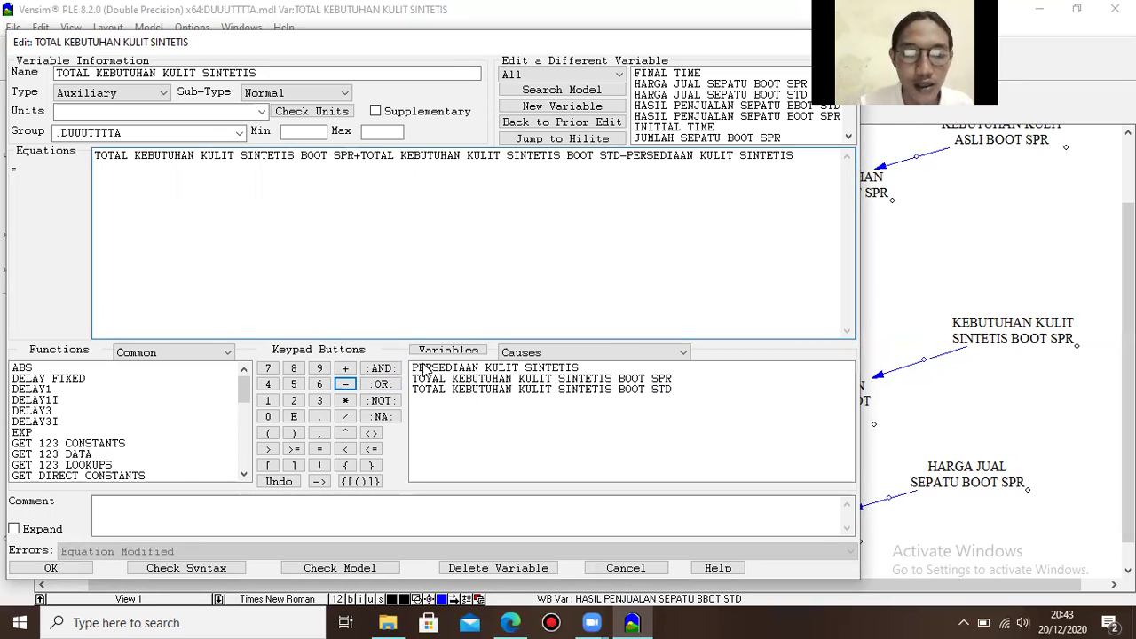
left_click(42, 573)
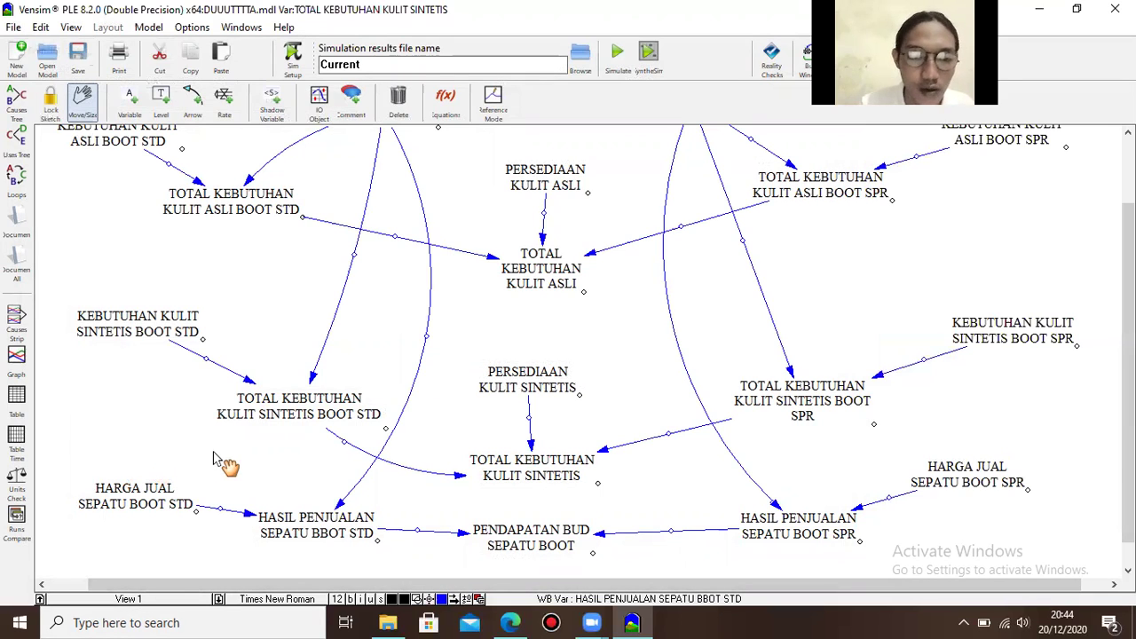
- Define the equation of TOTAL KEBUTUHAN KULIT SINTETIS BOOT STD as JUMLAH SEPATU BOOT STD*KEBUTUHAN KULIT SINTETIS BOOT STD
right_click(282, 428)
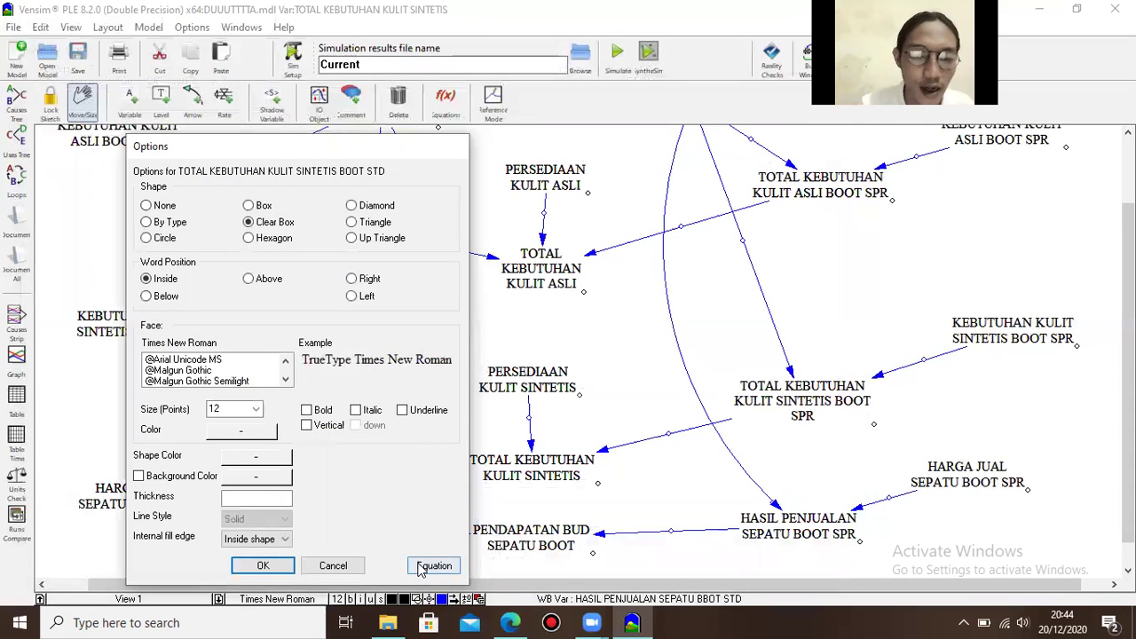
left_click(420, 567)
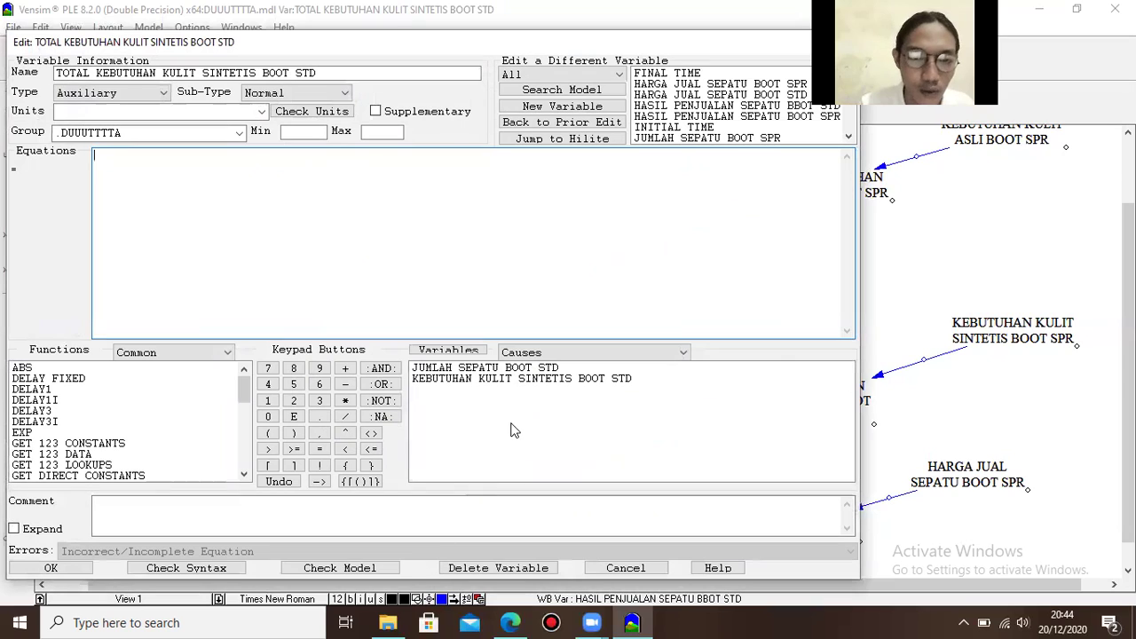
left_click(502, 368)
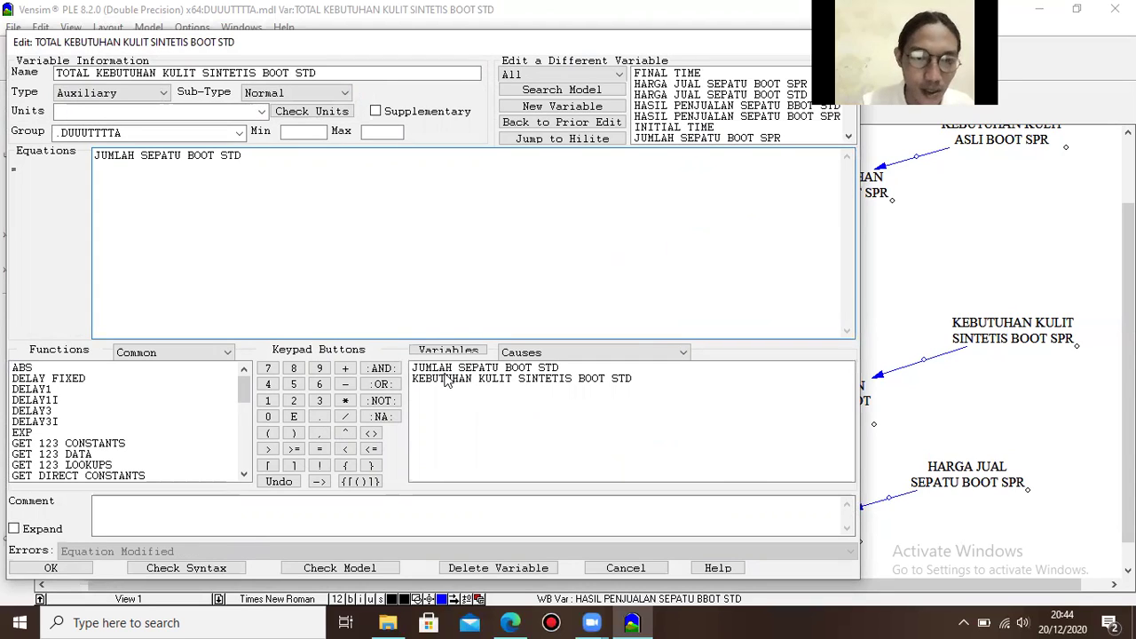
left_click(345, 401)
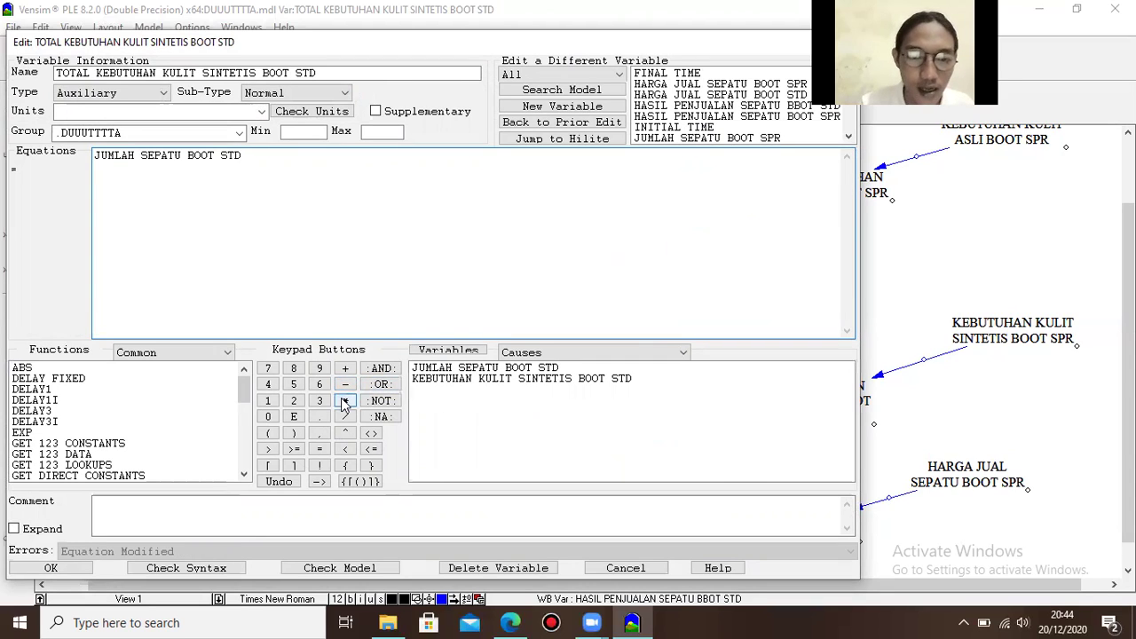
left_click(444, 380)
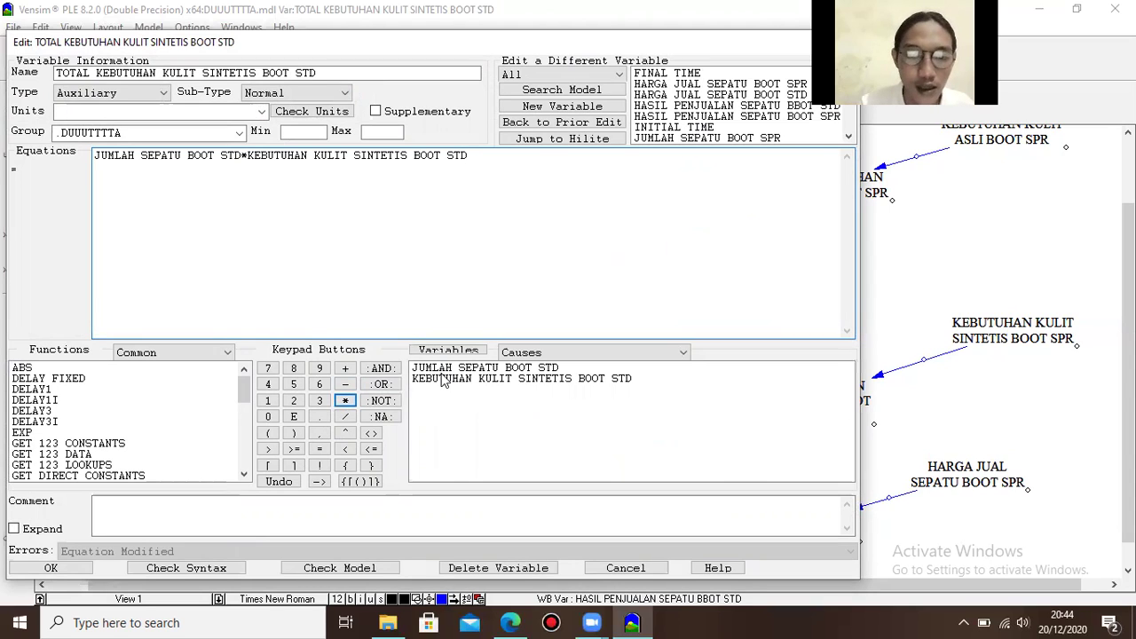
left_click(51, 567)
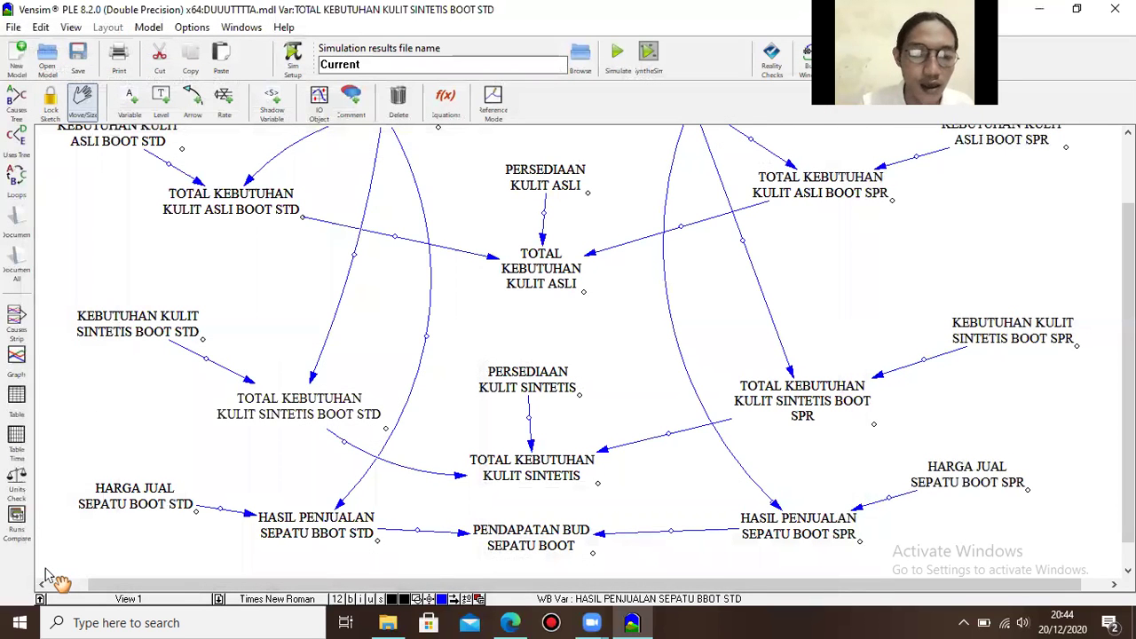
- Set the constant KEBUTUHAN KULIT SINTETIS BOOT STD to 3
right_click(123, 330)
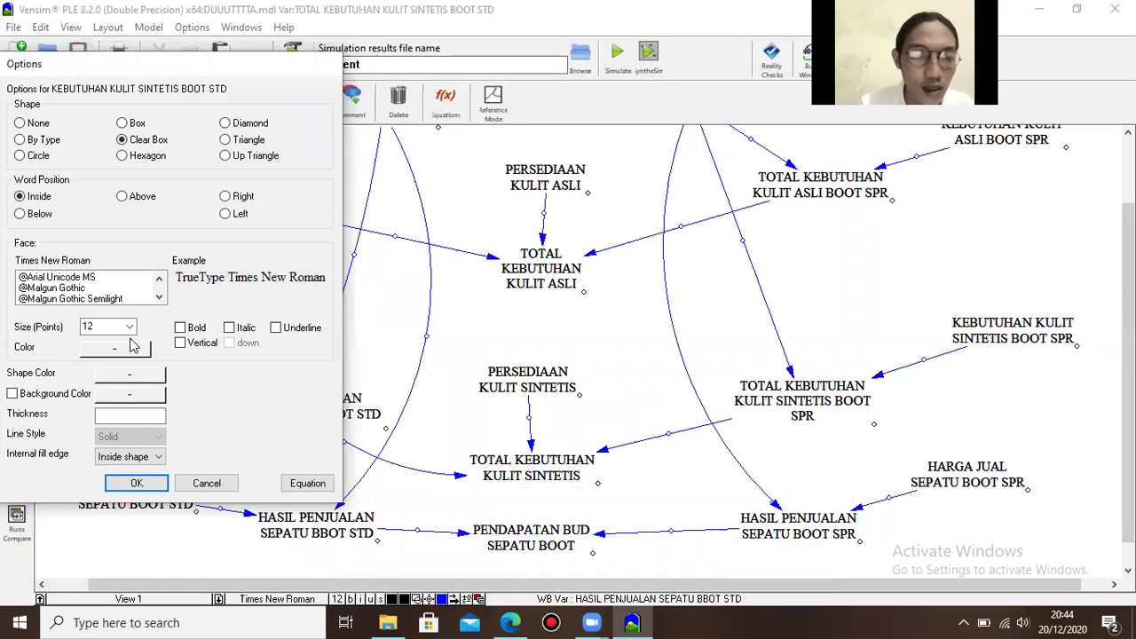
left_click(304, 482)
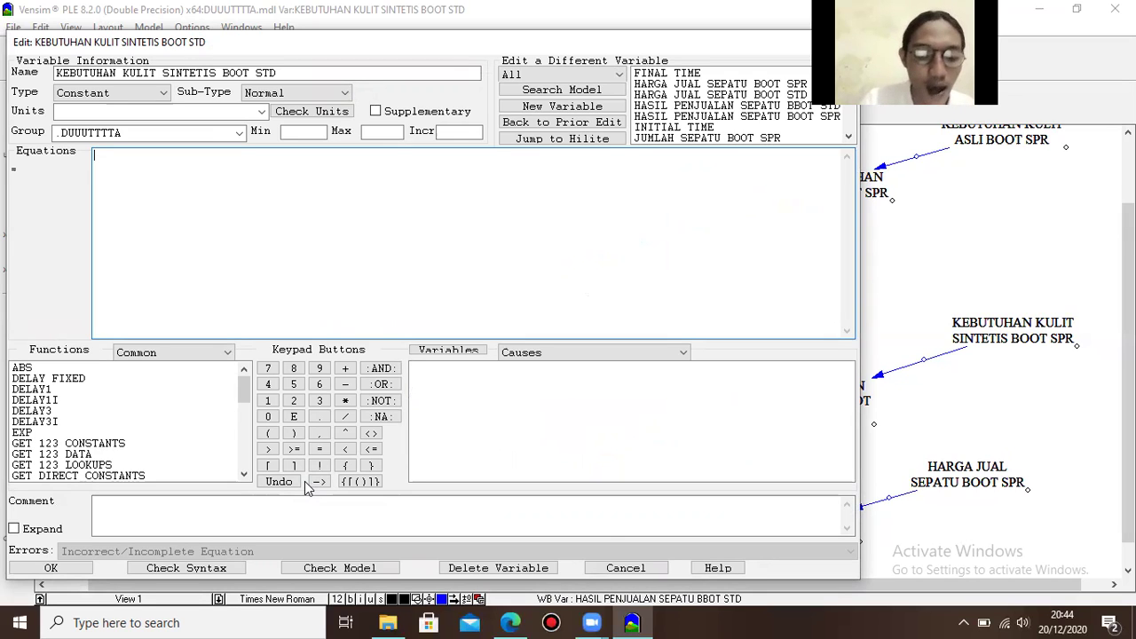
type("3")
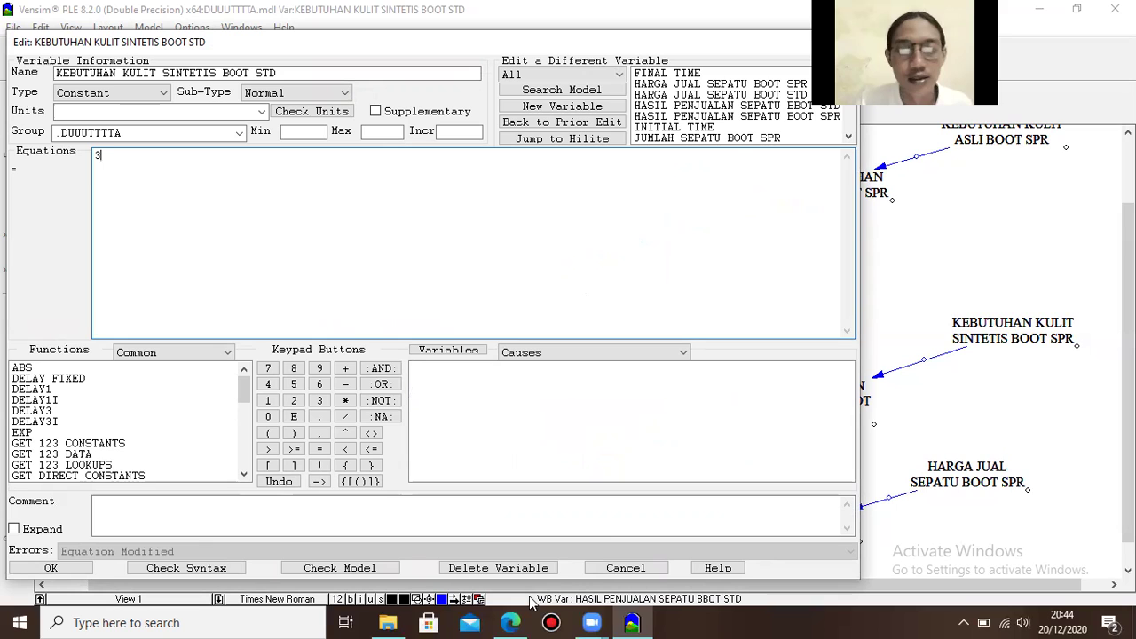
left_click(78, 567)
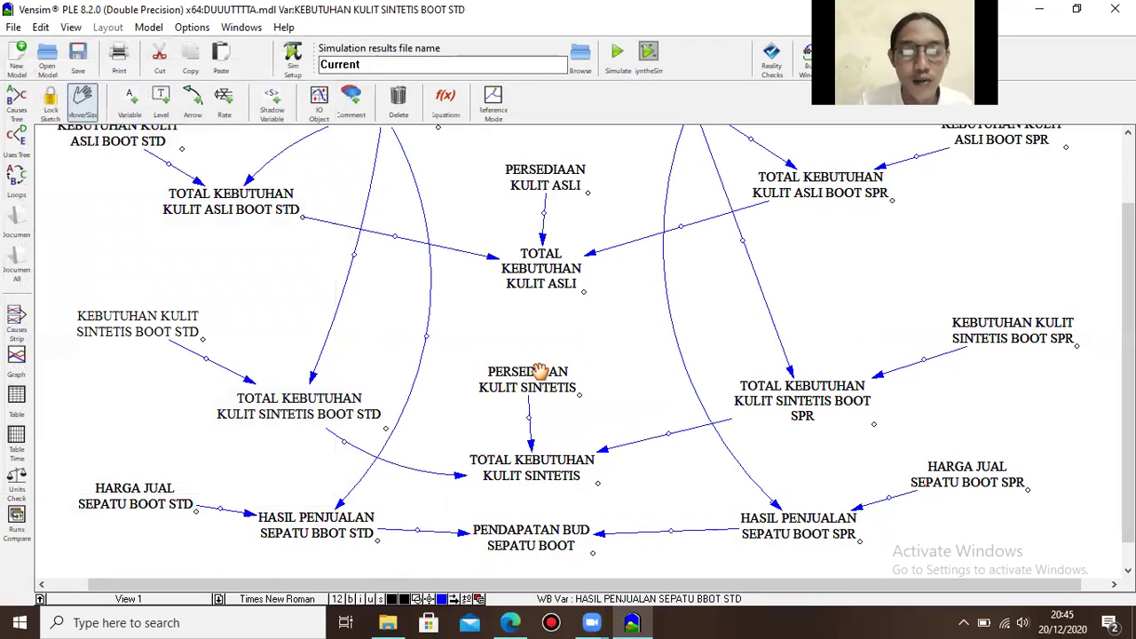
- Set the constant PERSEDIAAN KULIT SINTETIS to 720
right_click(541, 377)
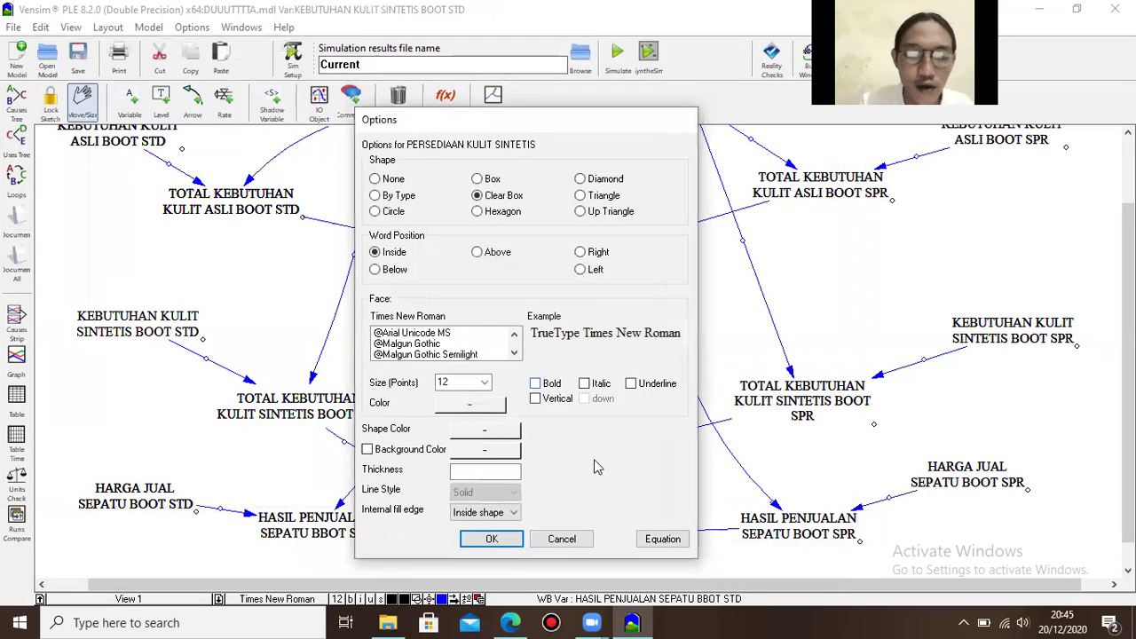
left_click(650, 541)
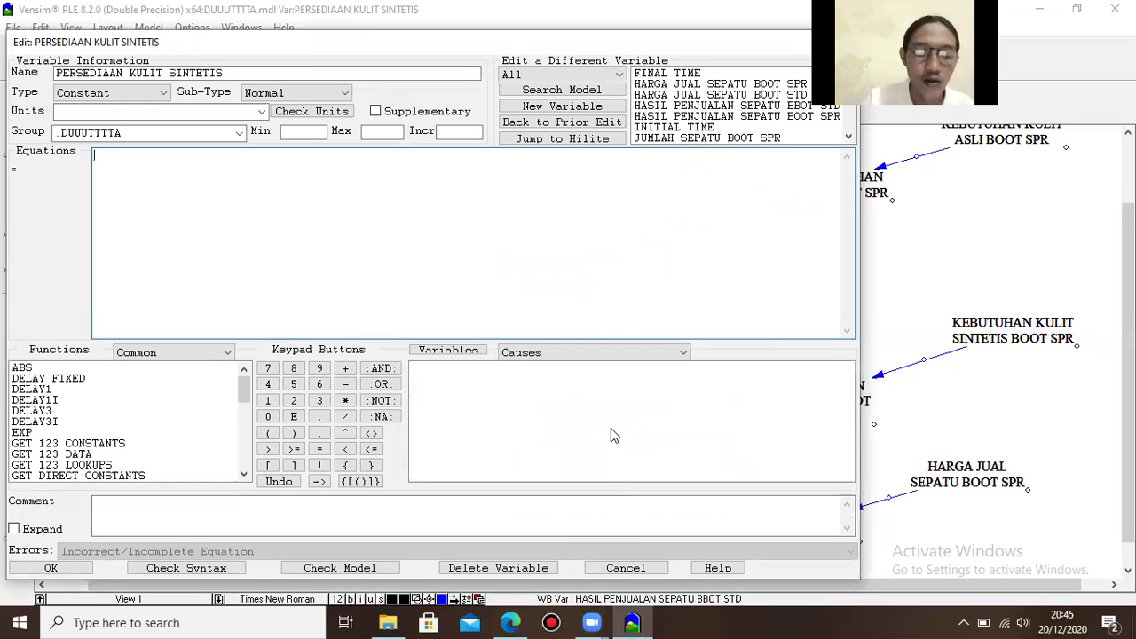
type("720")
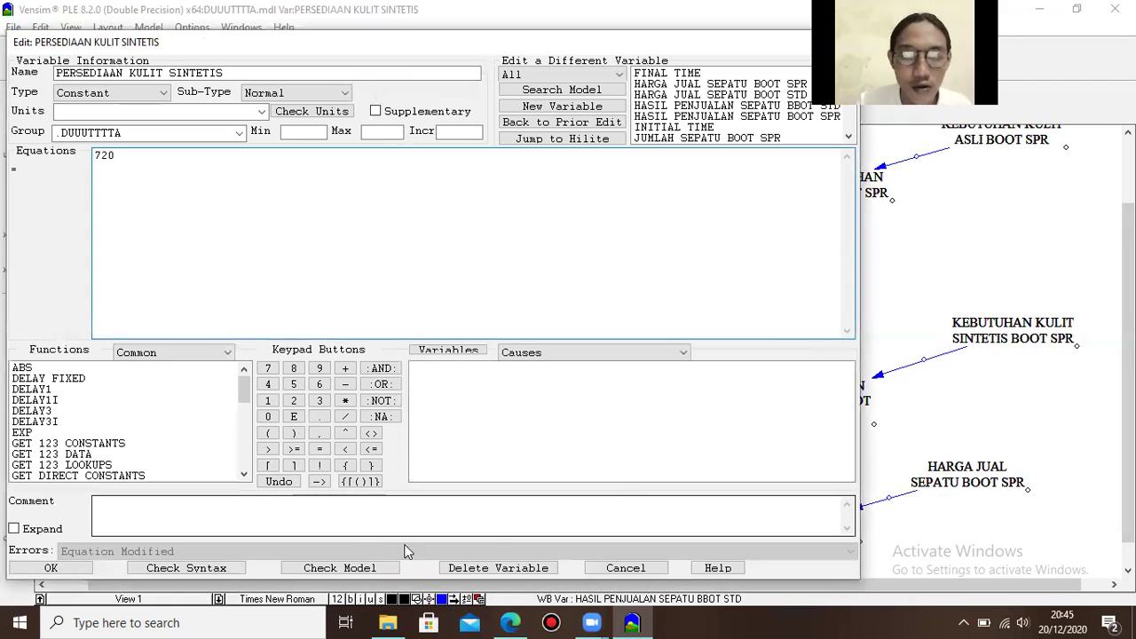
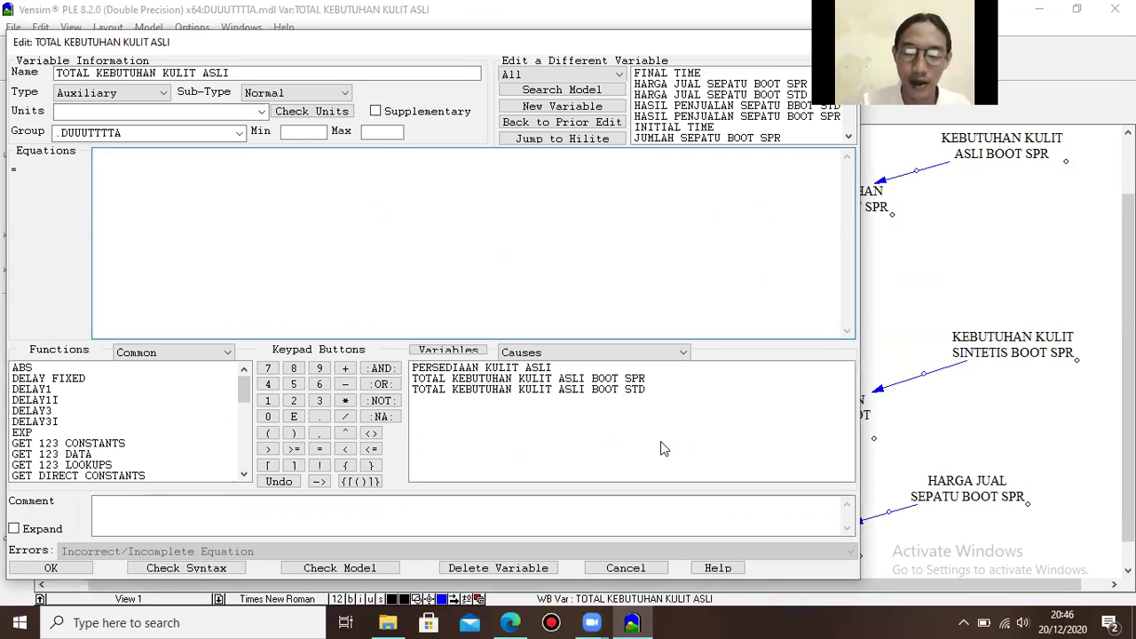
- Define TOTAL KEBUTUHAN KULIT ASLI as TOTAL KEBUTUHAN KULIT ASLI BOOT SPR+TOTAL KEBUTUHAN KULIT ASLI BOOT STD-PERSEDIAAN KULIT ASLI
left_click(634, 380)
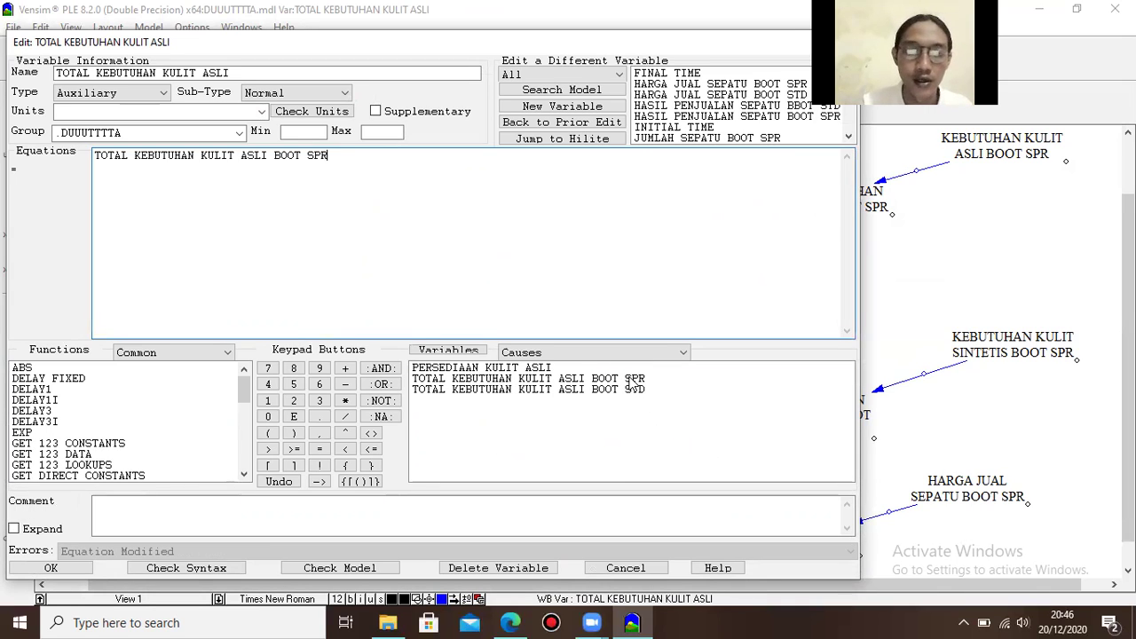
left_click(345, 368)
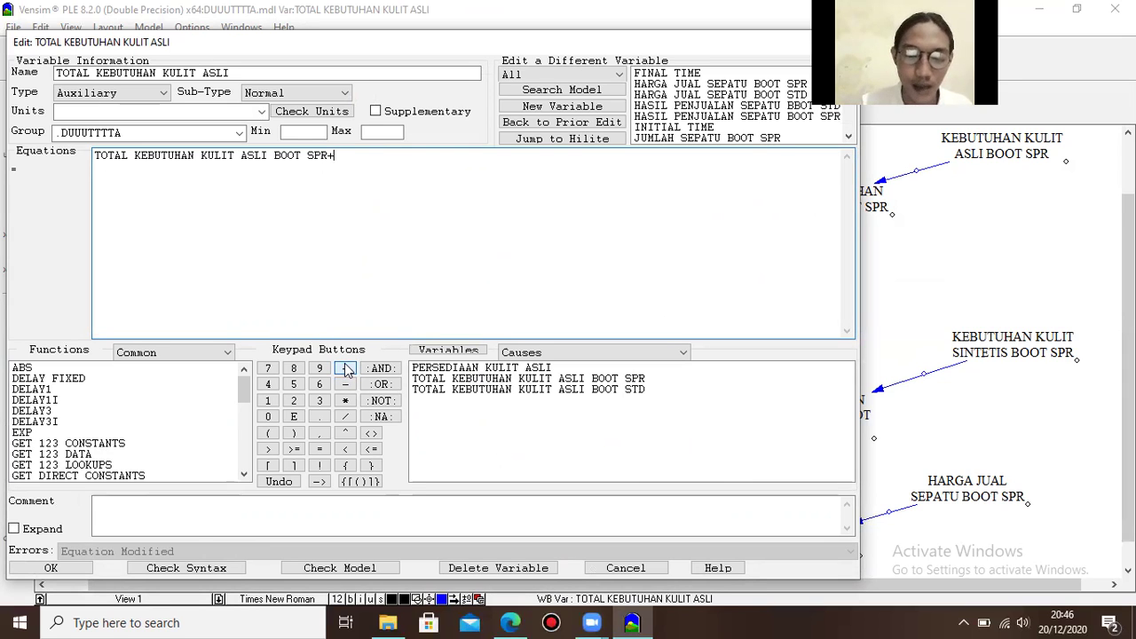
double_click(425, 390)
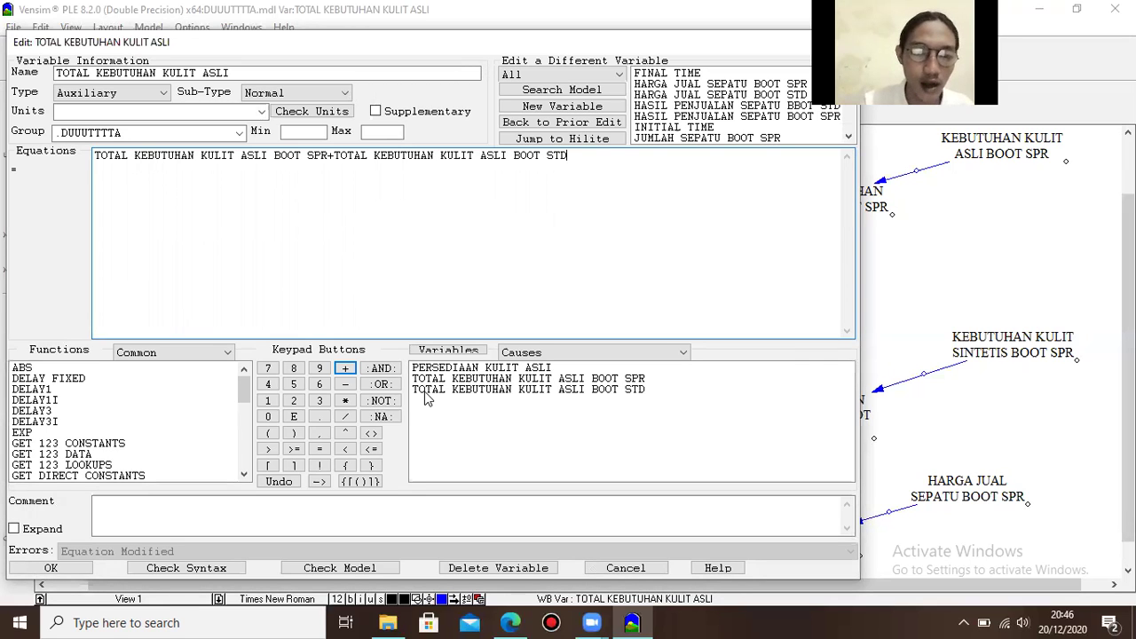
left_click(344, 387)
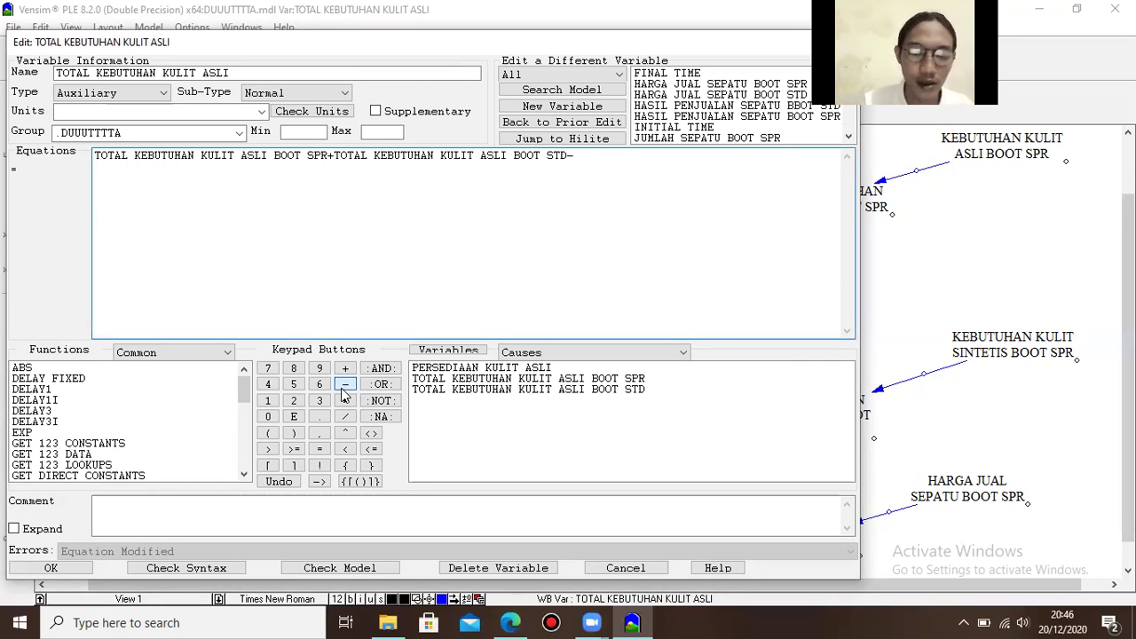
left_click(423, 370)
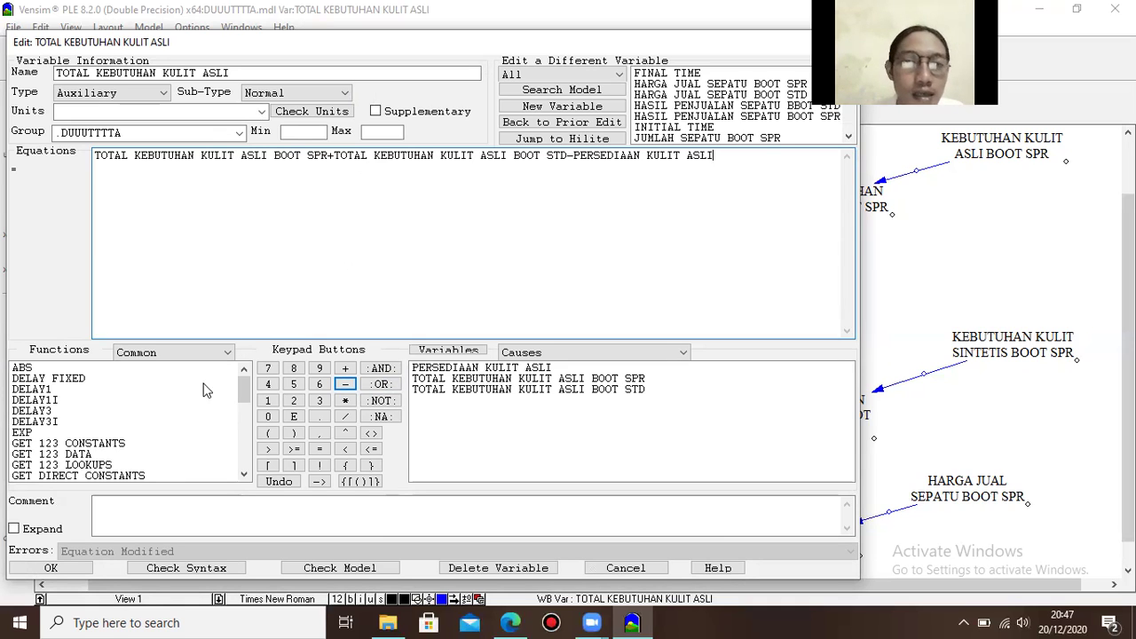
left_click(24, 572)
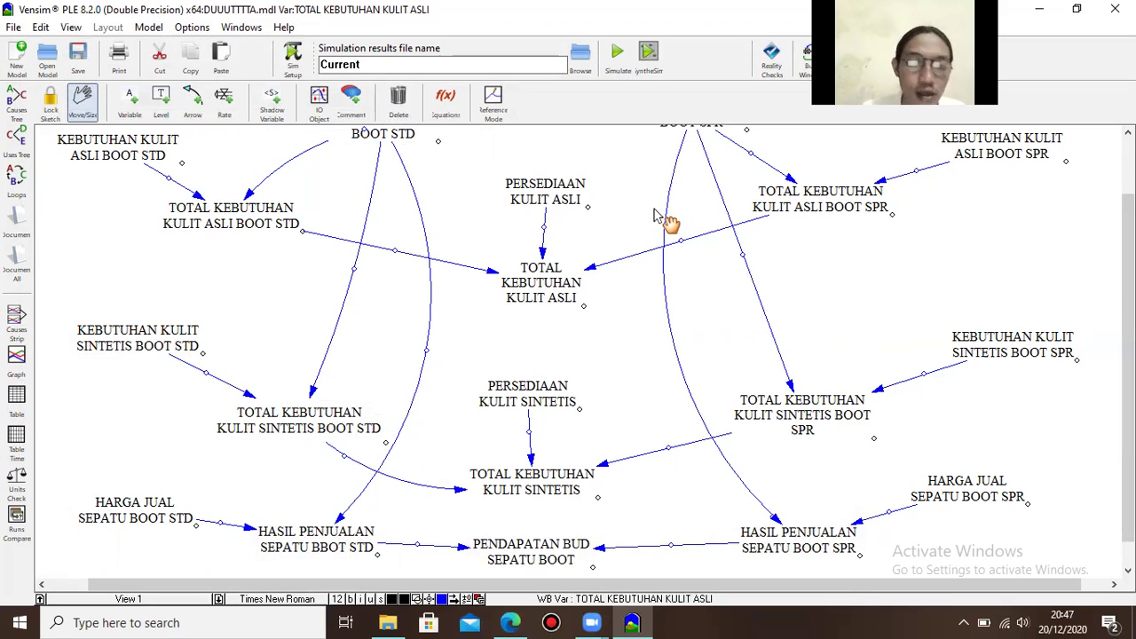
- Set the constant PERSEDIAAN KULIT ASLI to 480
left_click(568, 193)
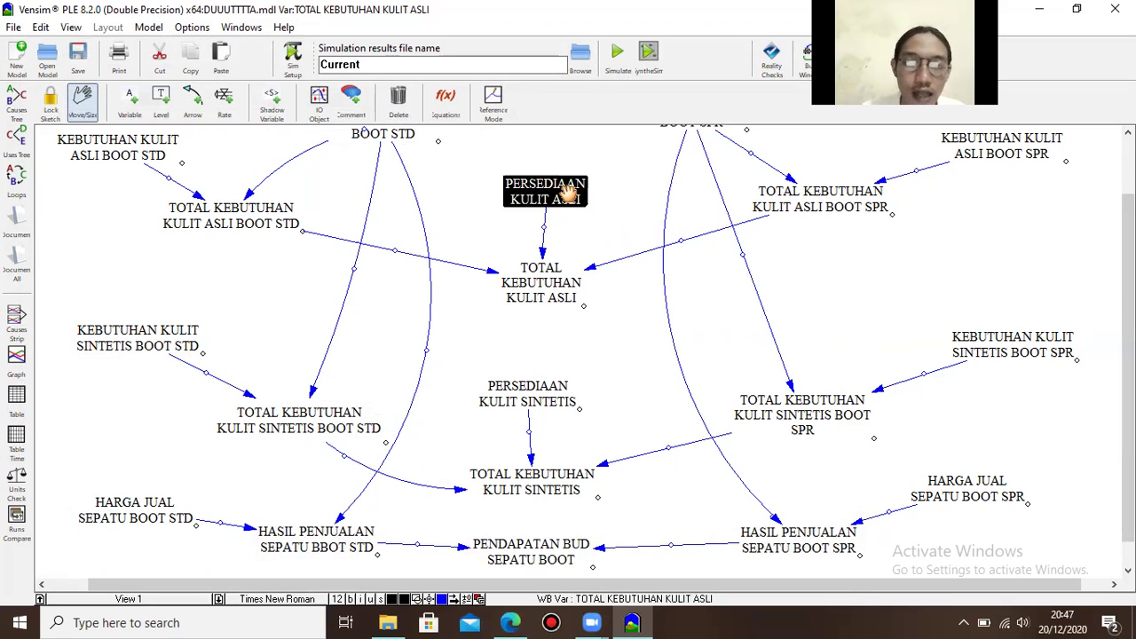
right_click(568, 193)
left_click(675, 430)
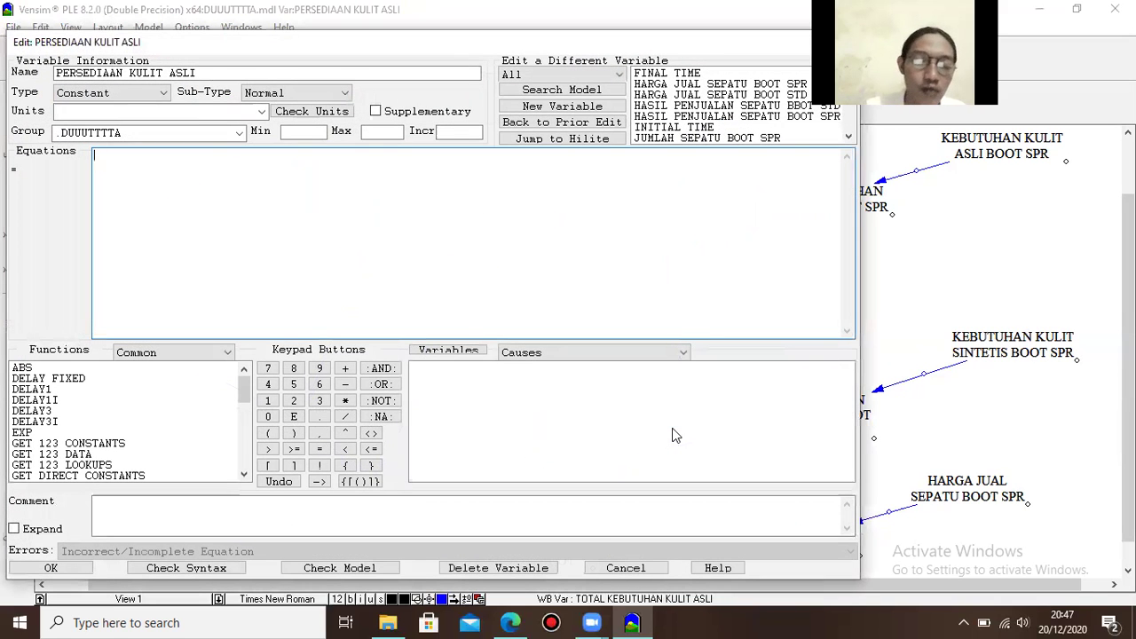
type("4")
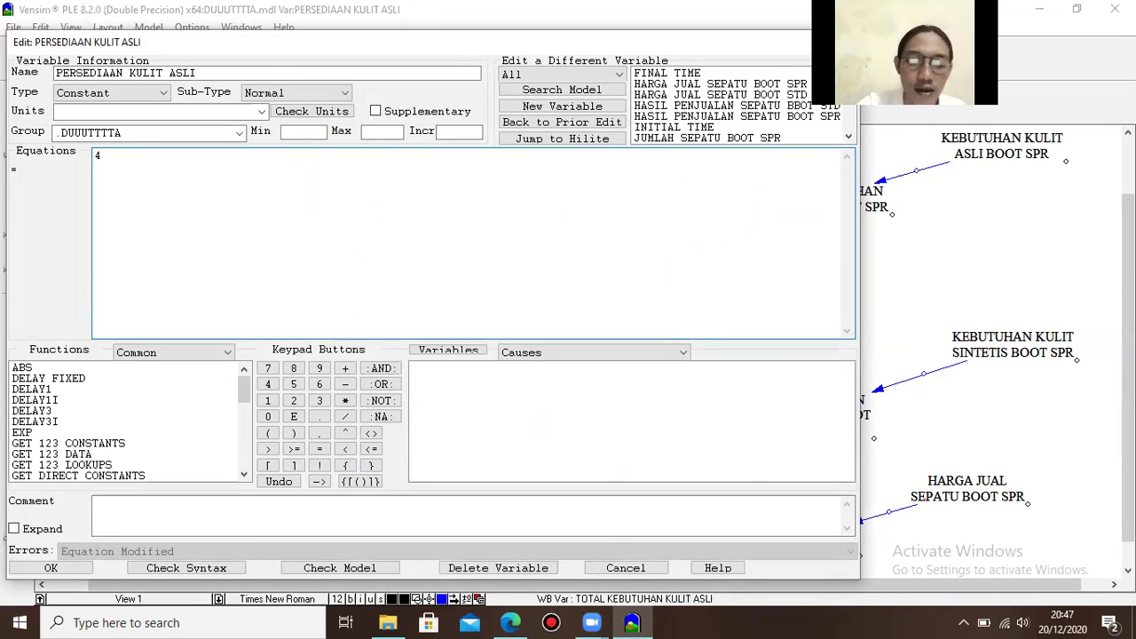
type("80")
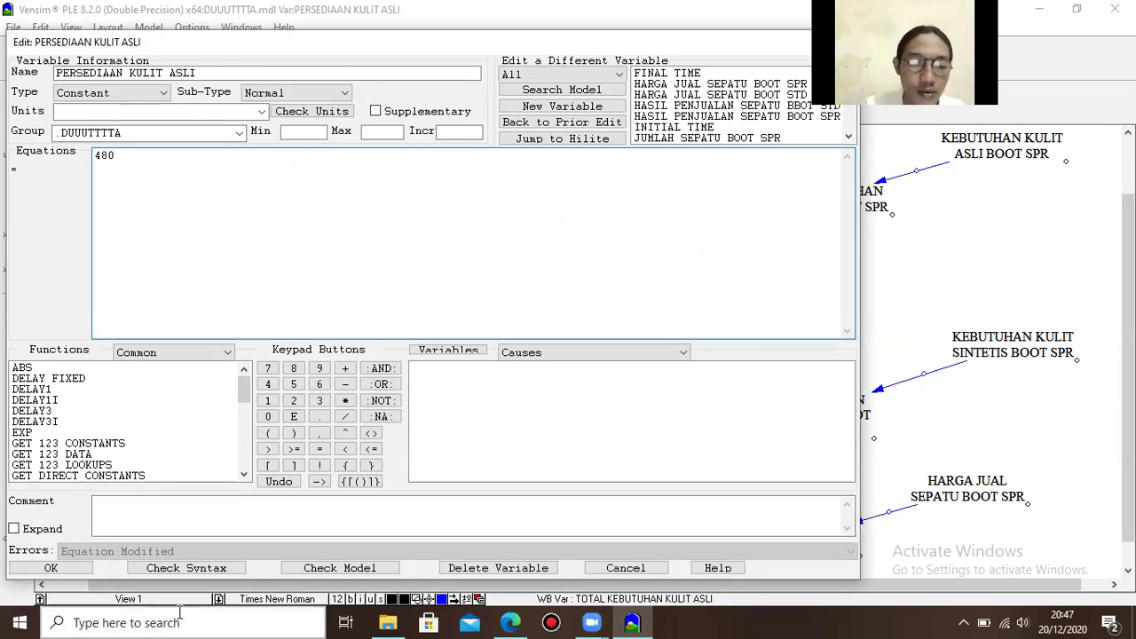
left_click(52, 568)
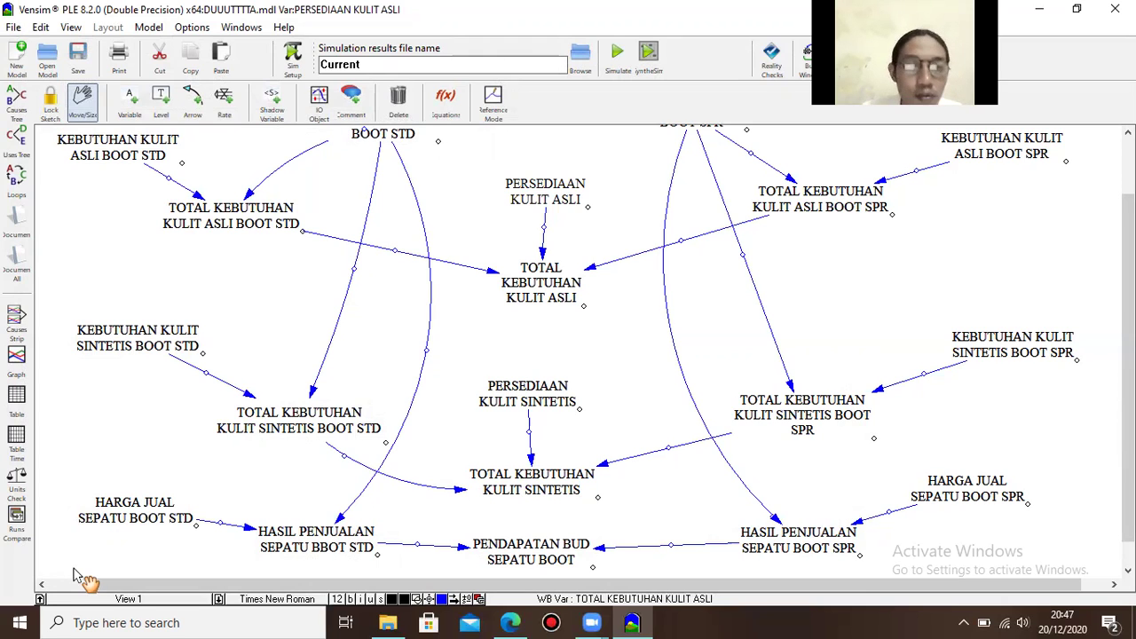
- Define the equation of TOTAL KEBUTUHAN KULIT ASLI BOOT STD as JUMLAH SEPATU BOOT STD*KEBUTUHAN KULIT ASLI BOOT STD
double_click(221, 222)
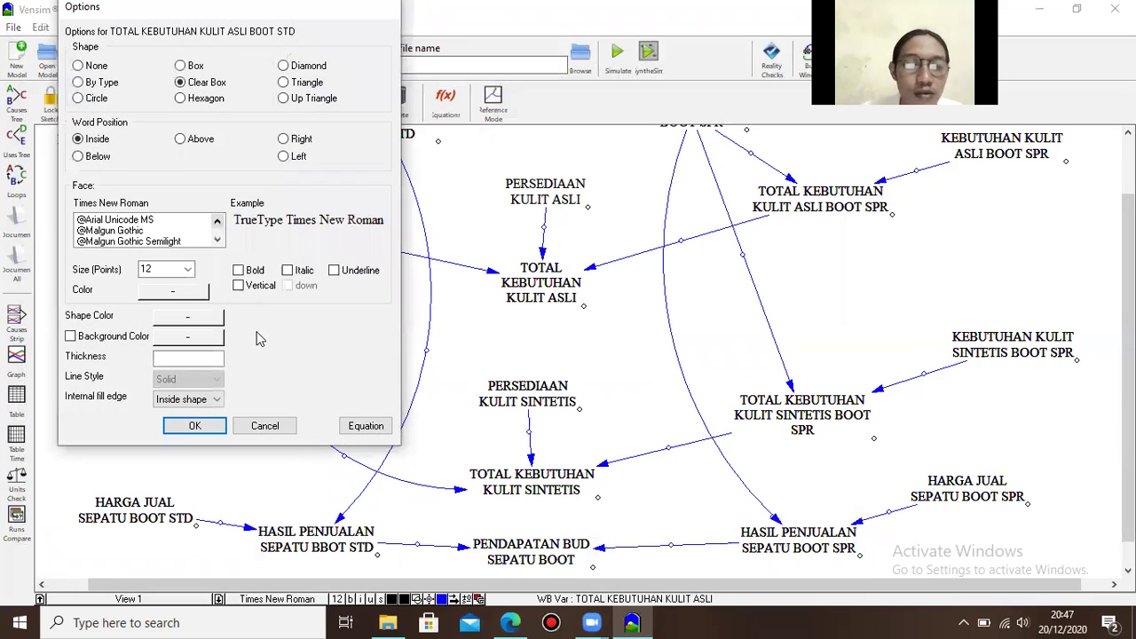
left_click(353, 426)
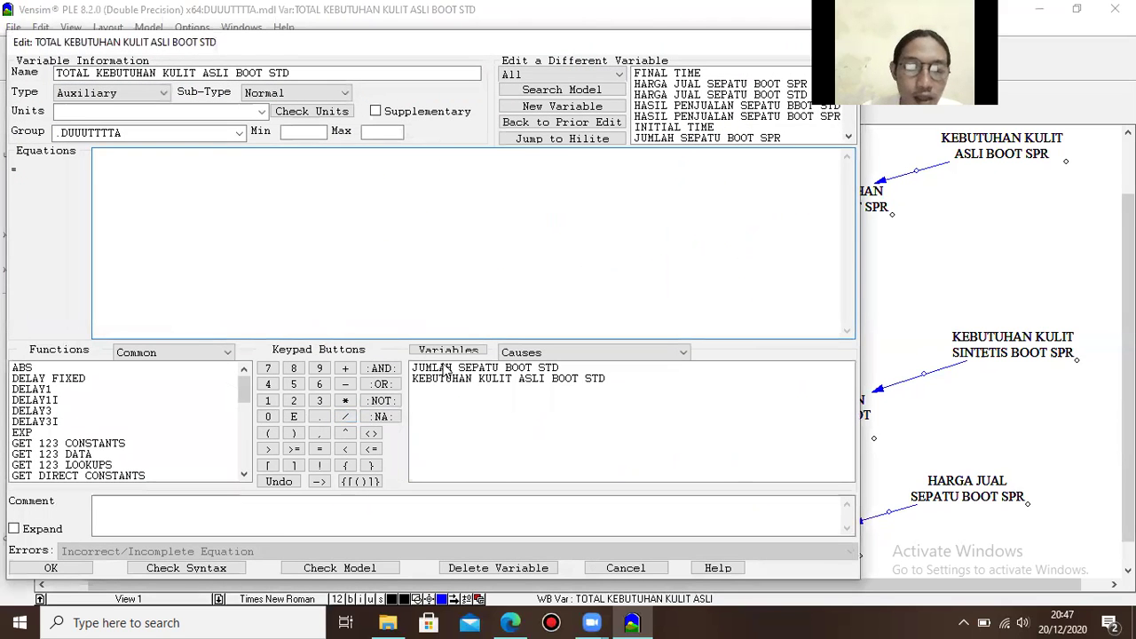
left_click(443, 370)
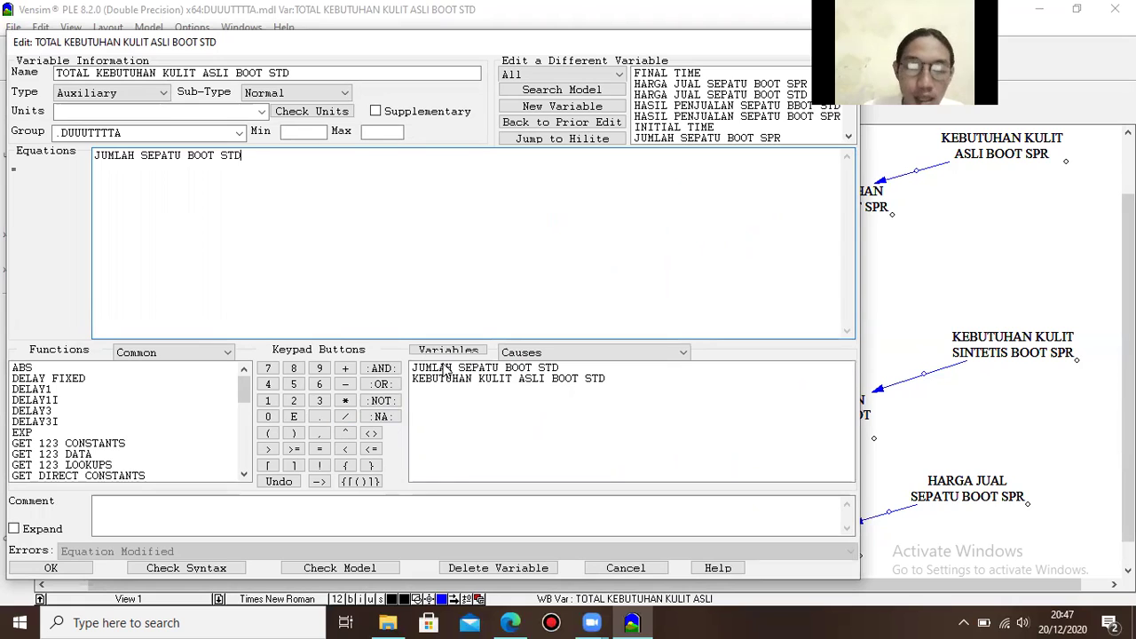
left_click(343, 404)
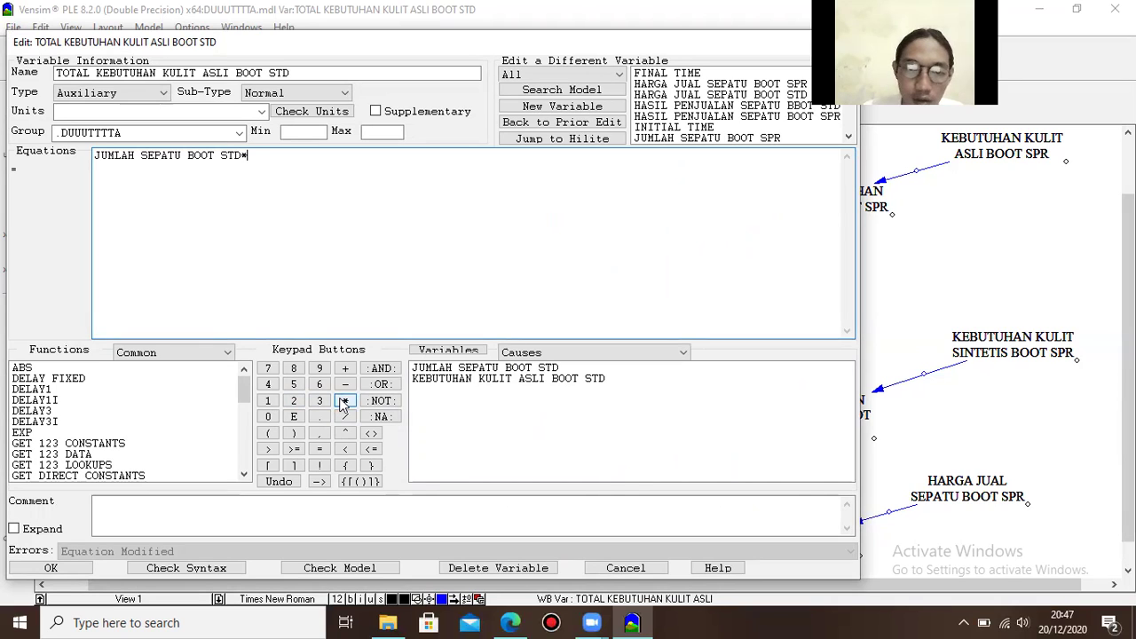
left_click(430, 381)
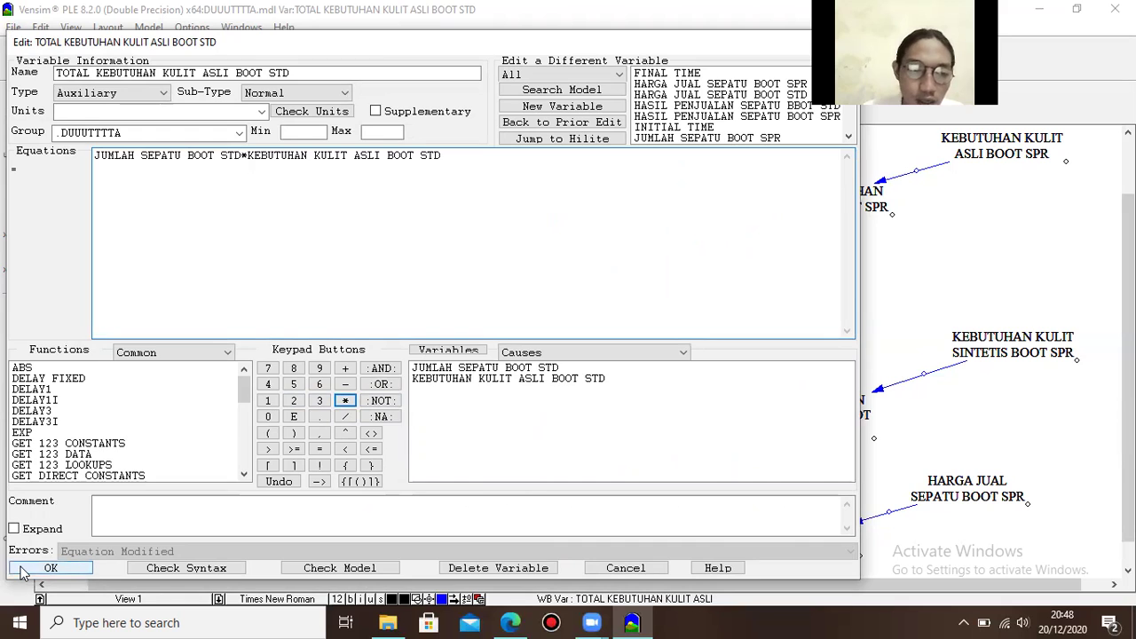
left_click(50, 568)
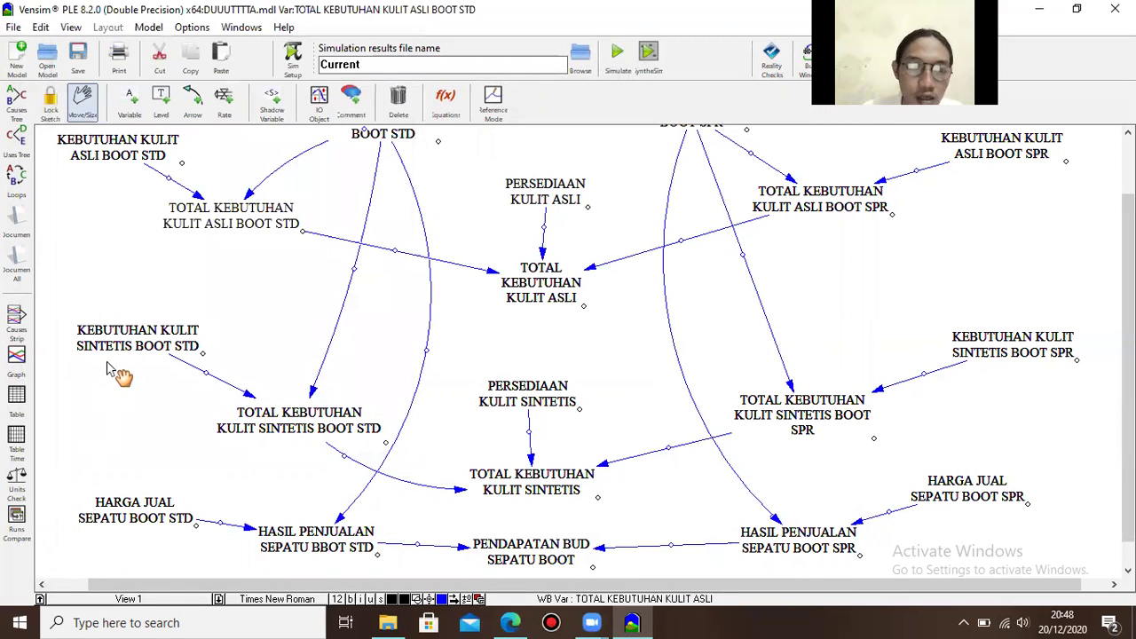
- Set the constant KEBUTUHAN KULIT ASLI BOOT STD to 1
left_click(92, 156)
right_click(92, 155)
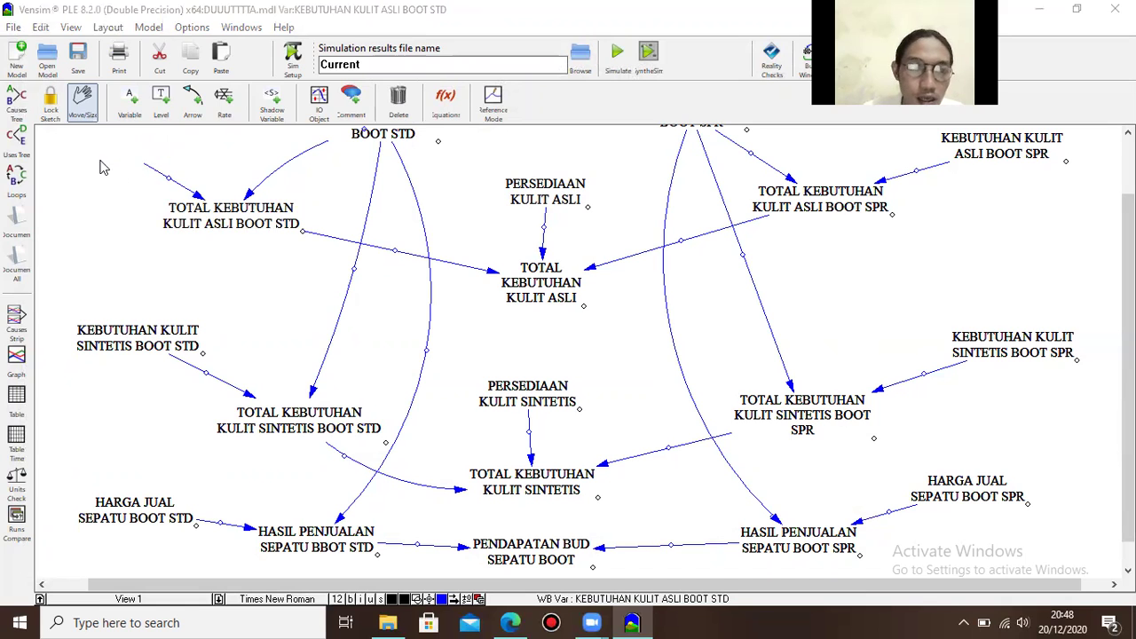
left_click(301, 426)
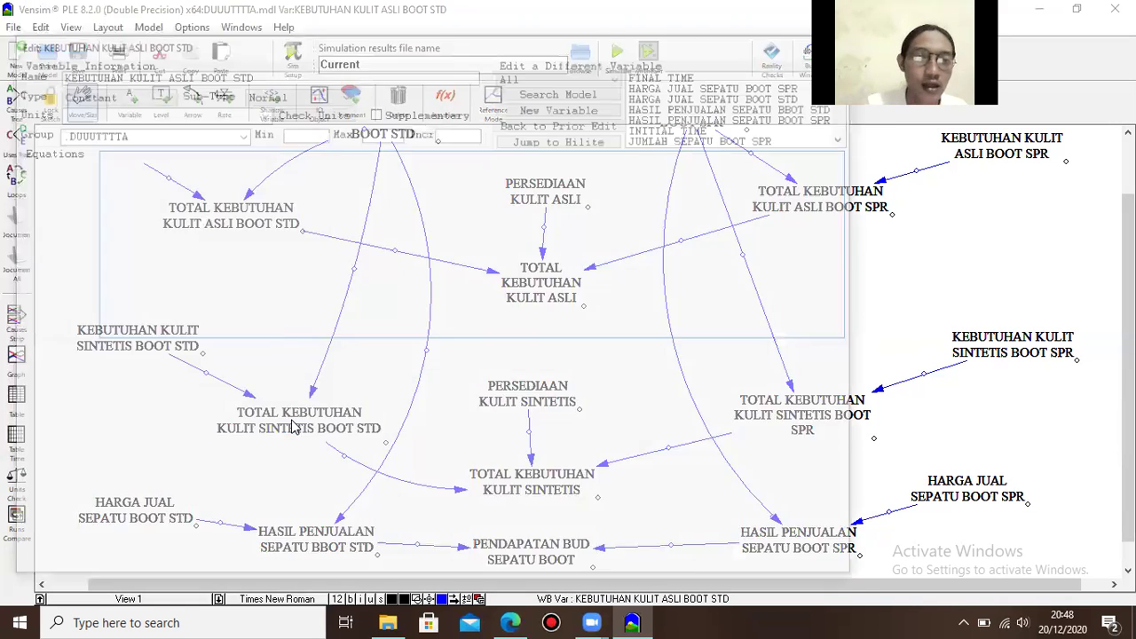
type("1")
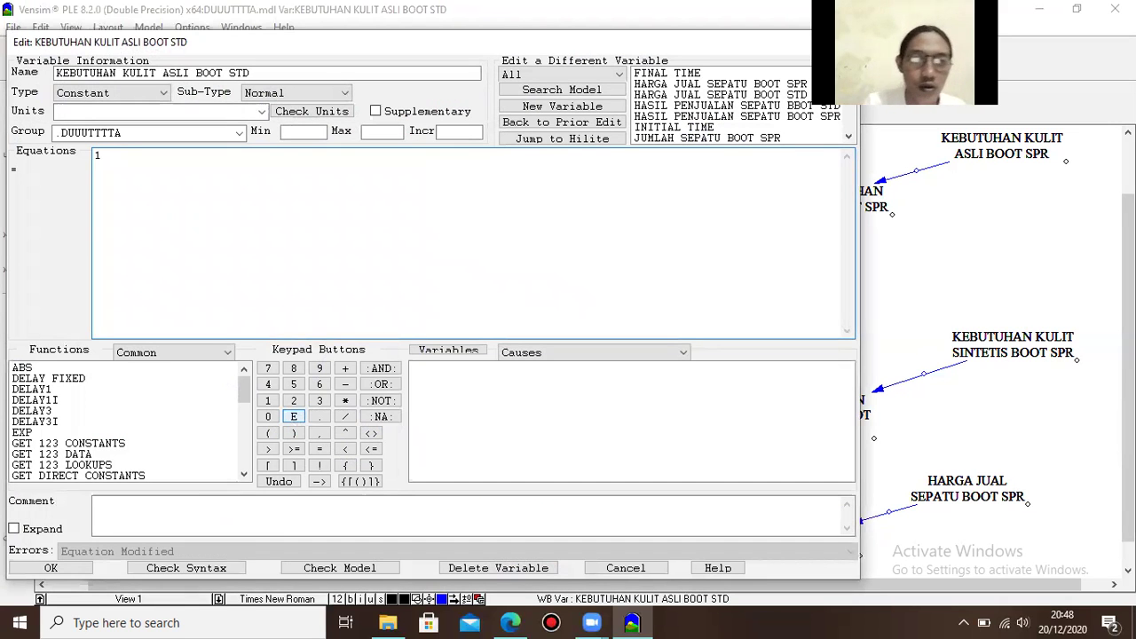
left_click(40, 568)
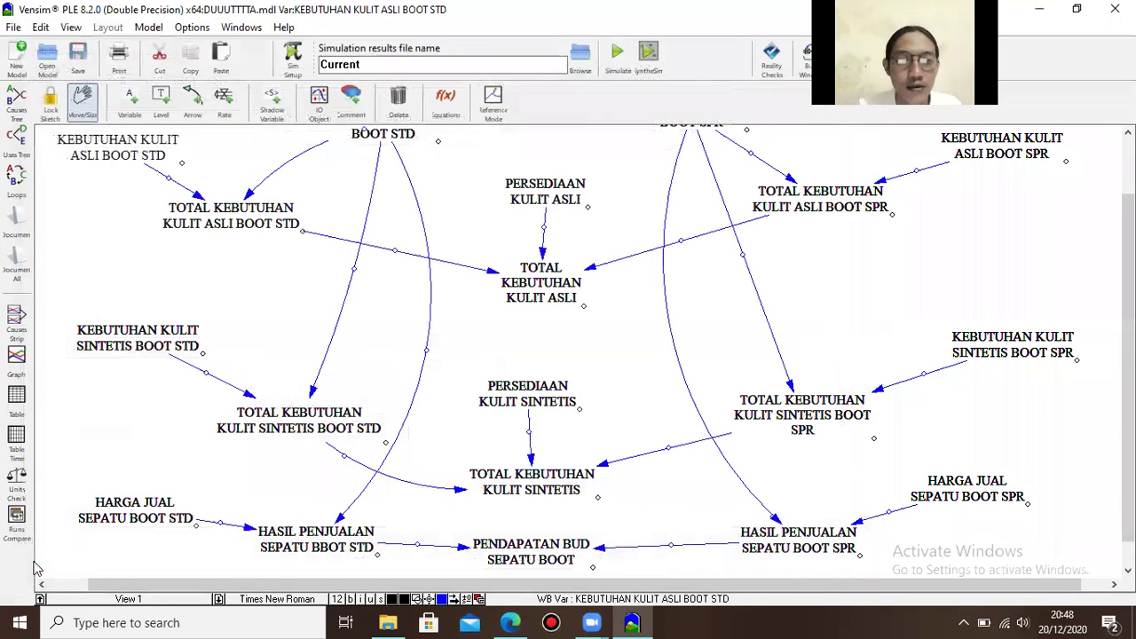
- Define the equation of TOTAL KEBUTUHAN KULIT ASLI BOOT SPR as JUMLAH SEPATU BOOT SPR*KEBUTUHAN KULIT ASLI BOOT SPR
scroll(581, 355, "up", 1)
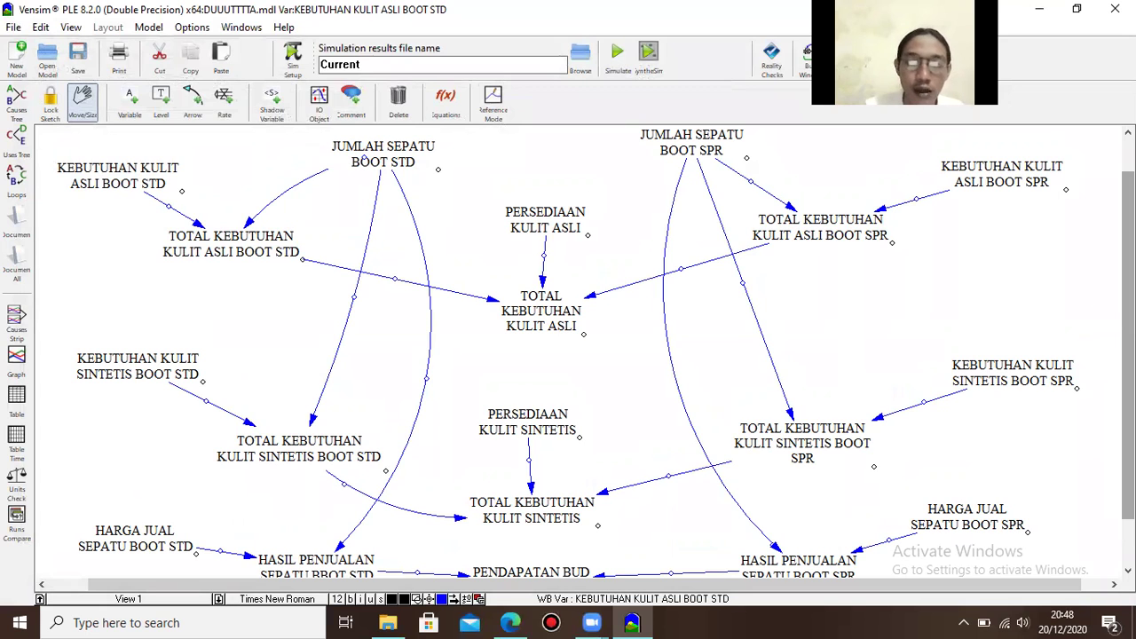
right_click(845, 223)
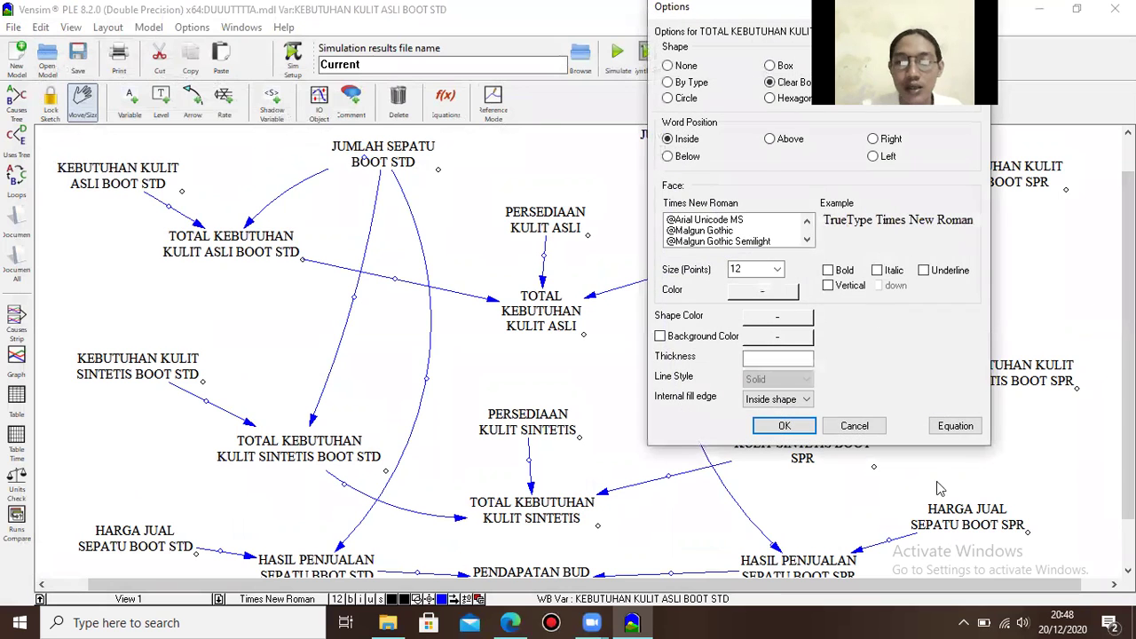
left_click(948, 430)
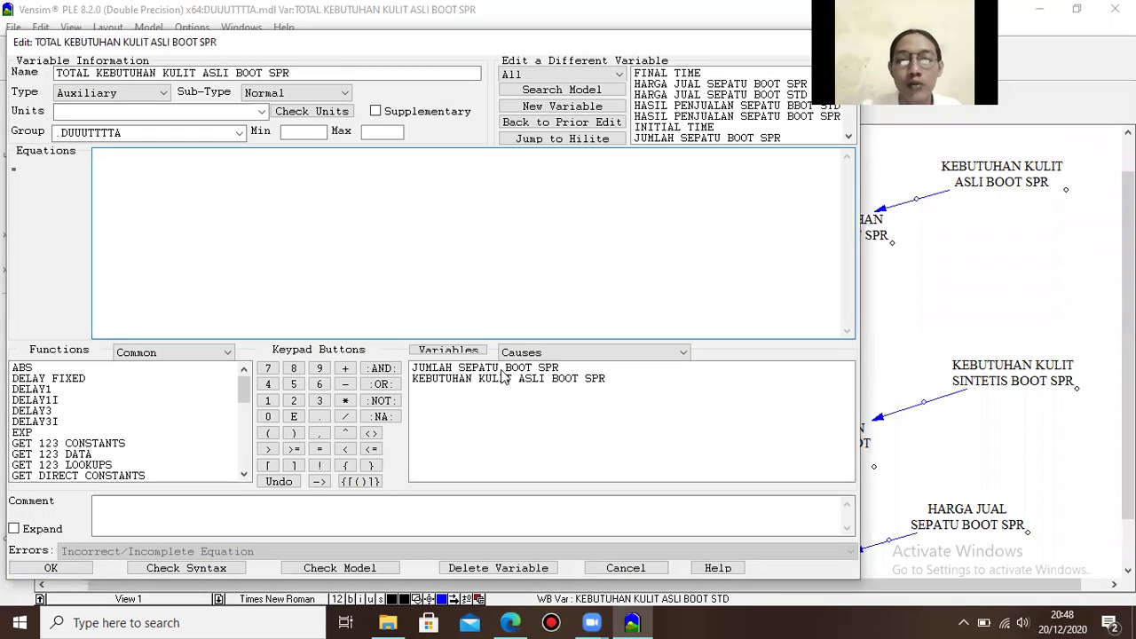
left_click(502, 369)
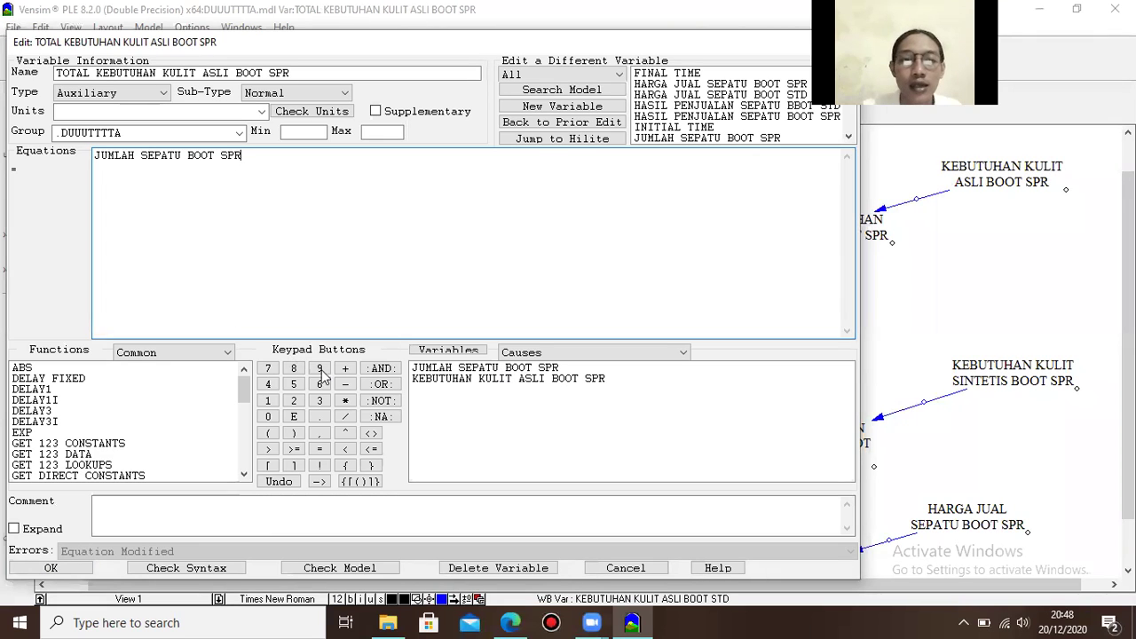
left_click(344, 400)
left_click(480, 380)
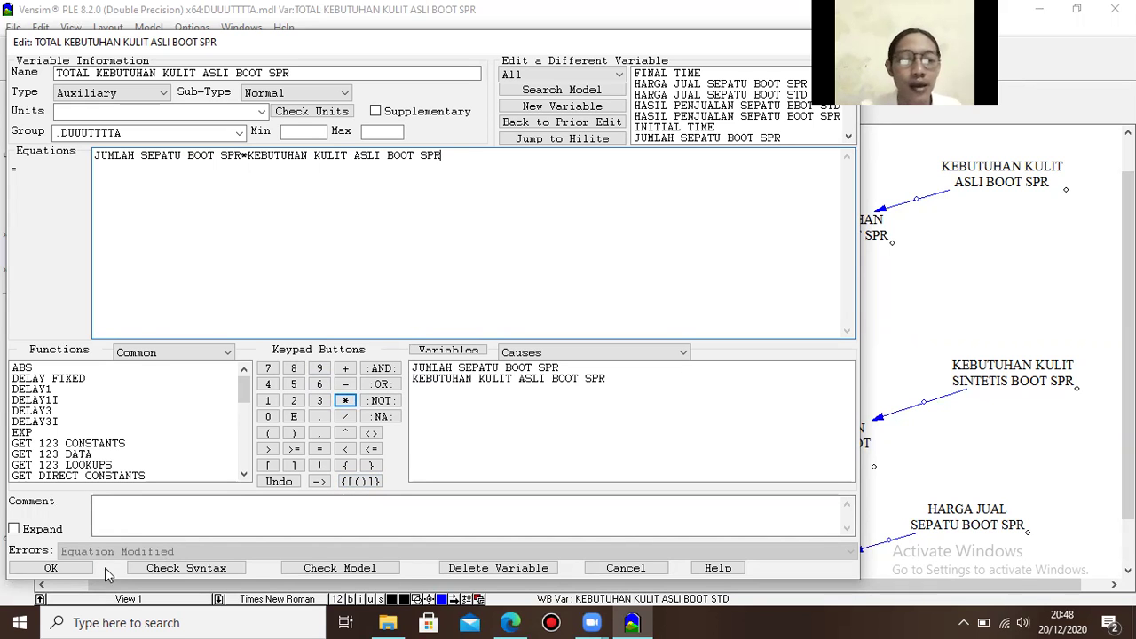
left_click(50, 568)
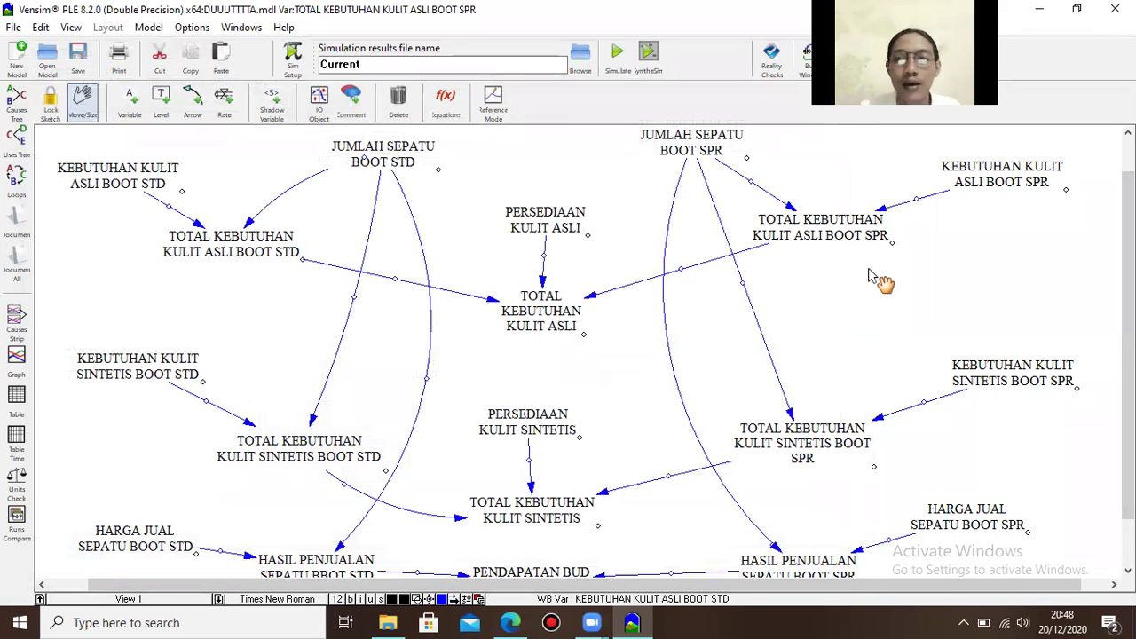
- Set the constant KEBUTUHAN KULIT ASLI BOOT SPR to 4
right_click(988, 170)
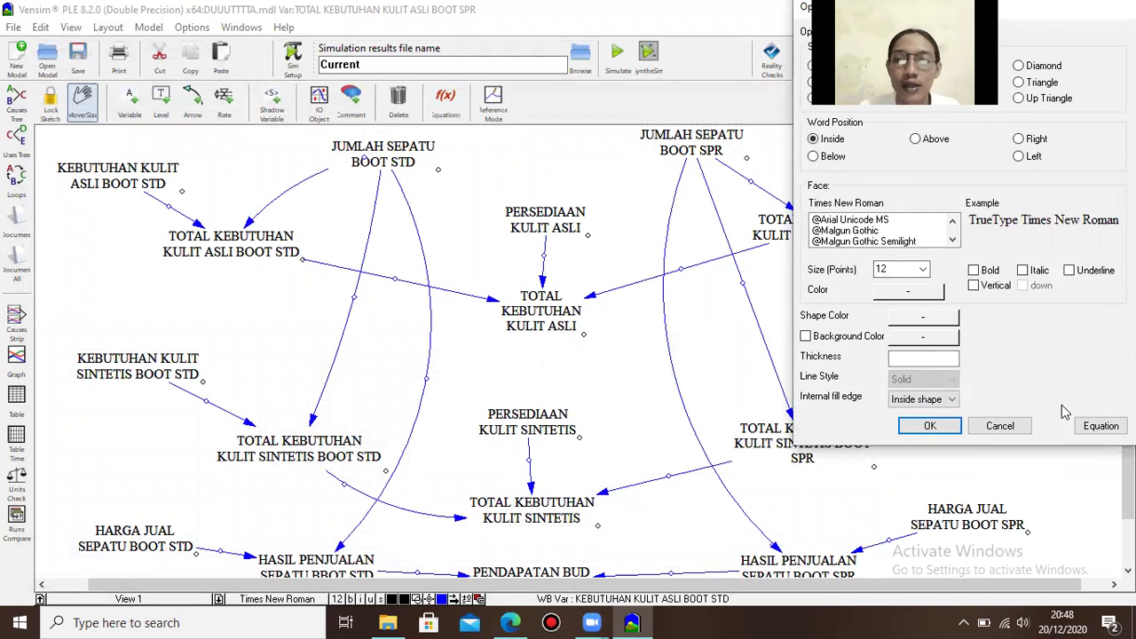
left_click(1100, 426)
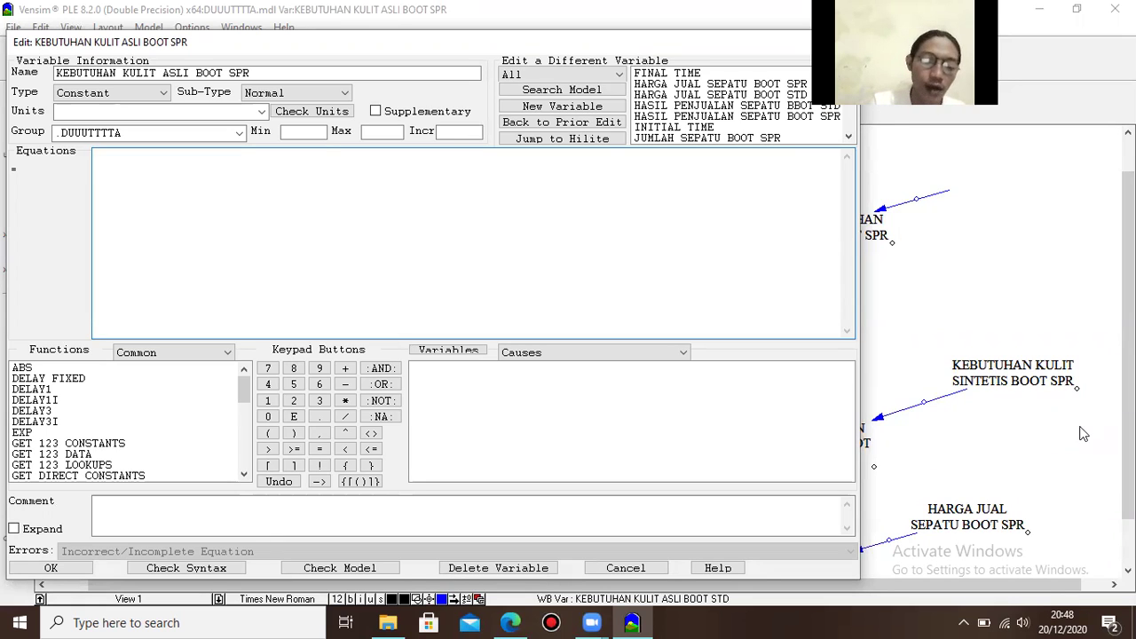
type("4")
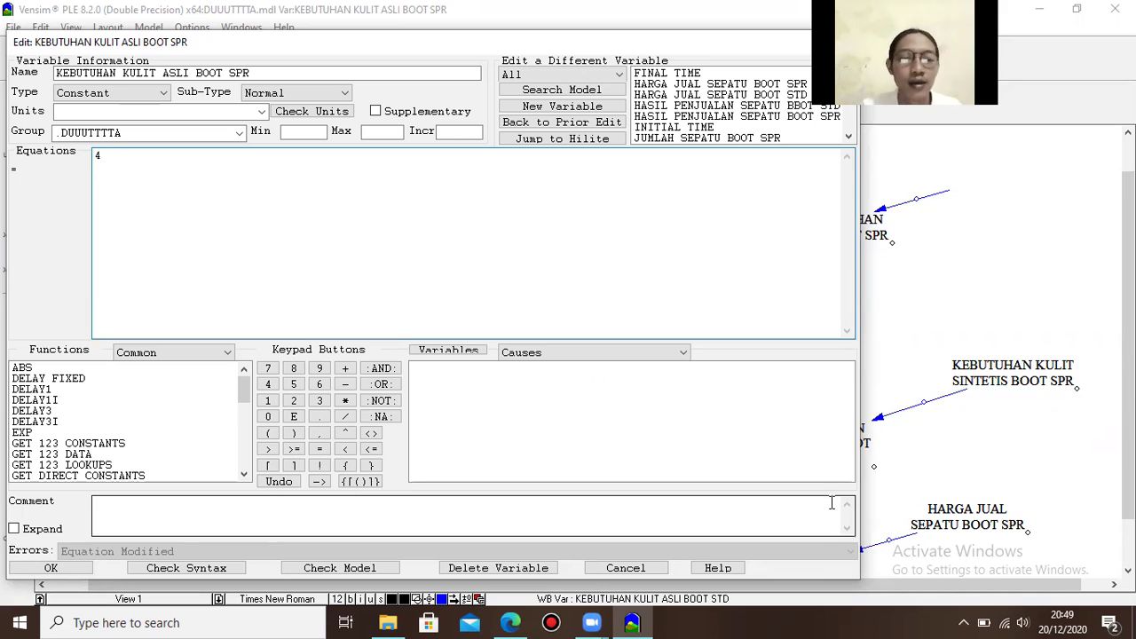
left_click(51, 569)
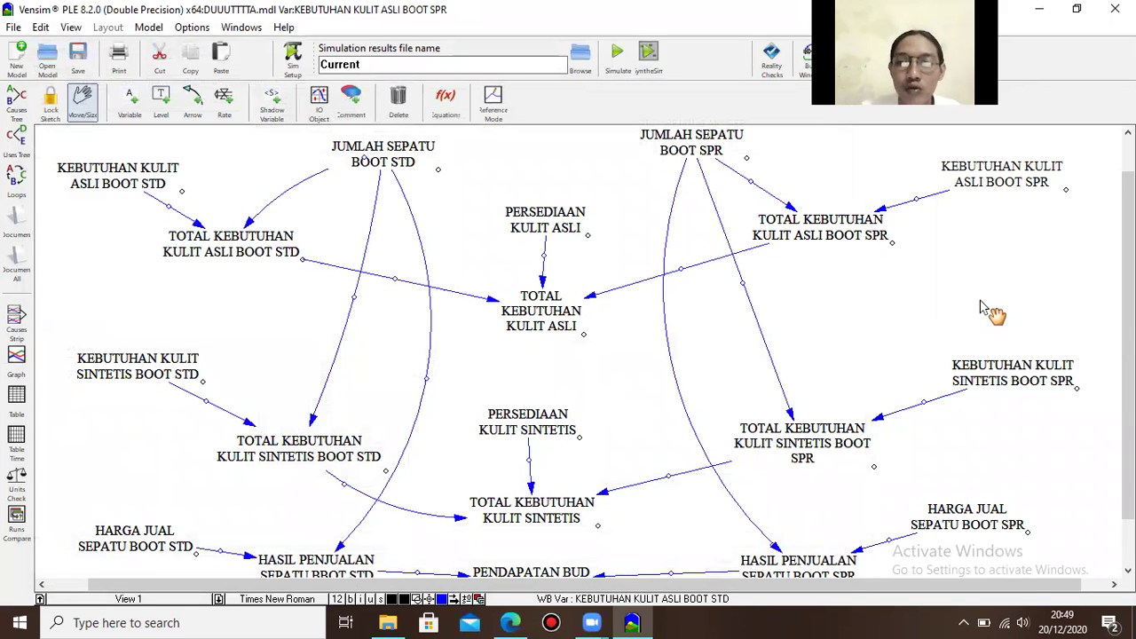
- Move the JUMLAH SEPATU BOOT STD variable slightly upward in the sketch and set its constant to 1
left_click_drag(1128, 266, 1128, 244)
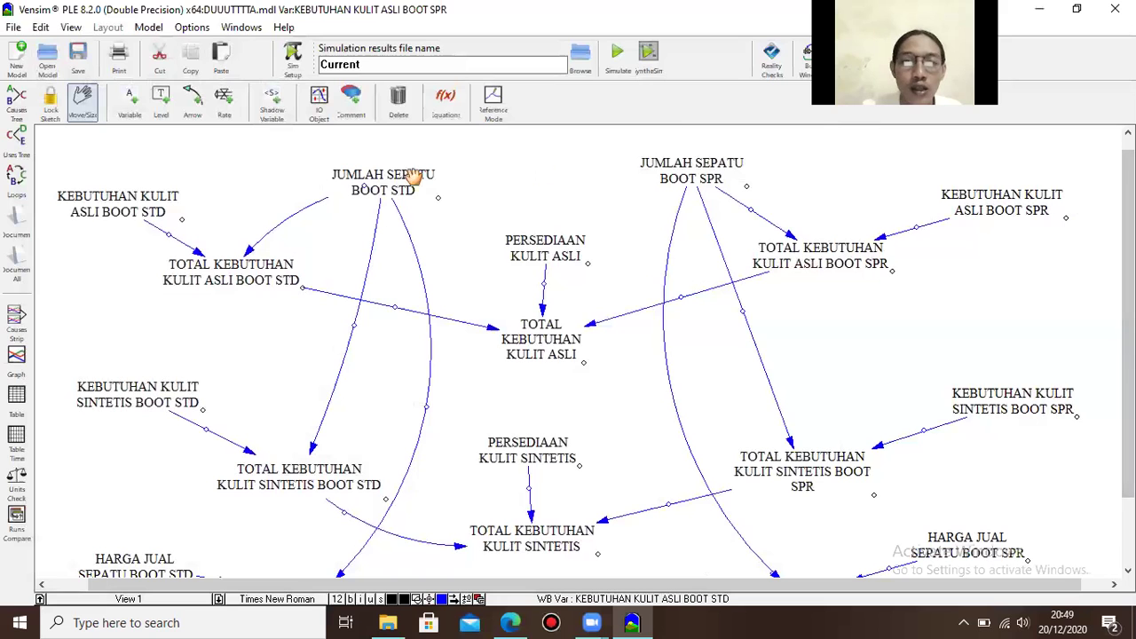
left_click_drag(394, 173, 395, 166)
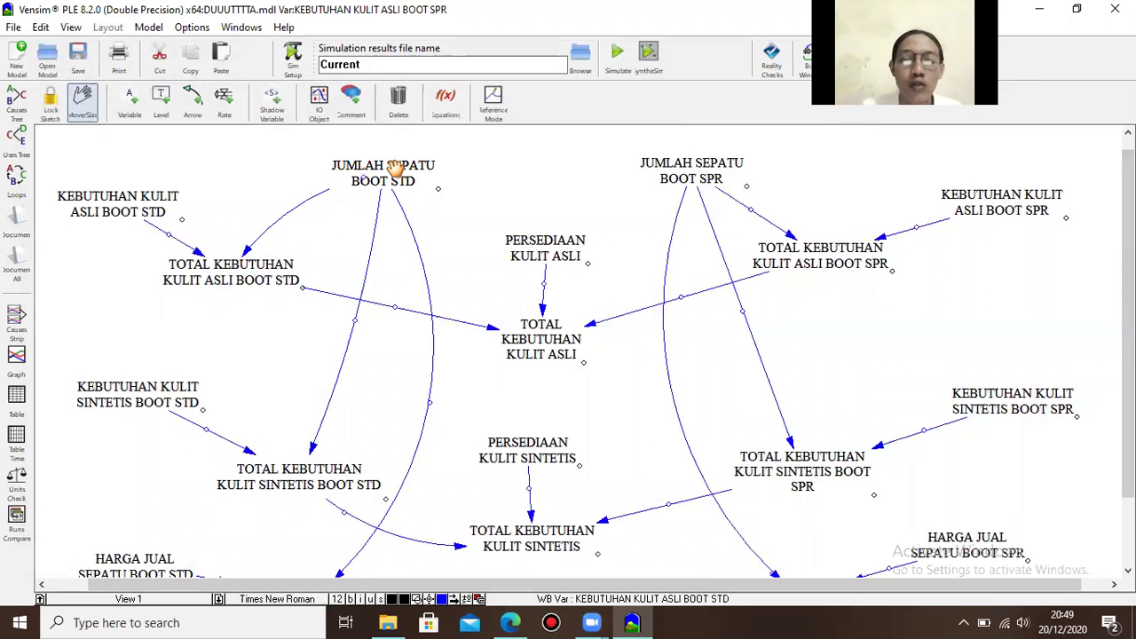
right_click(396, 168)
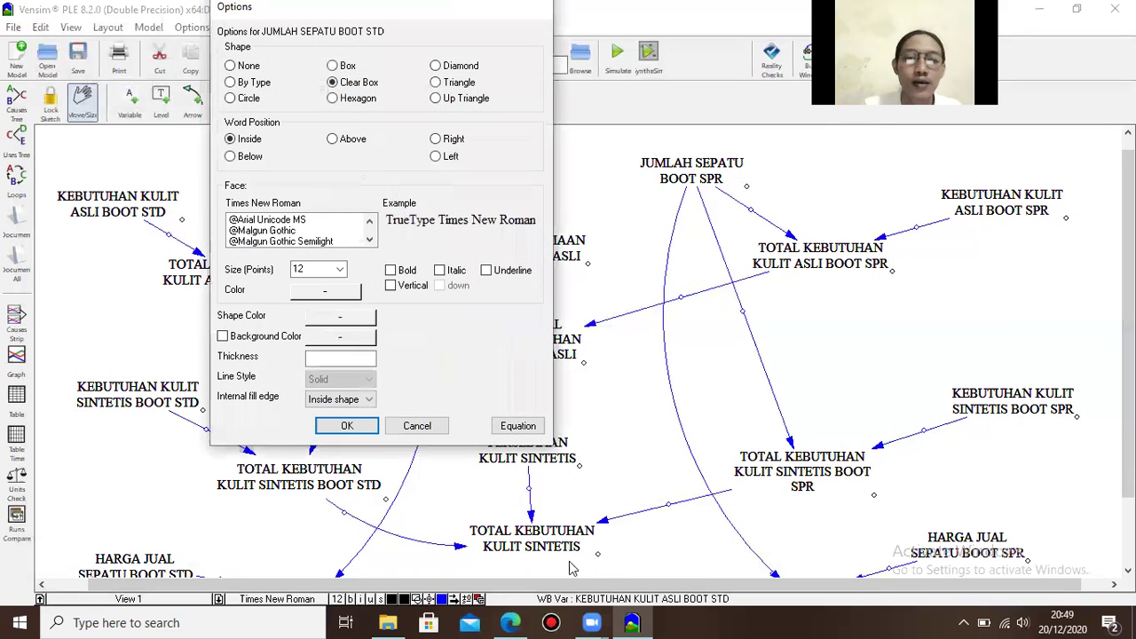
left_click(523, 426)
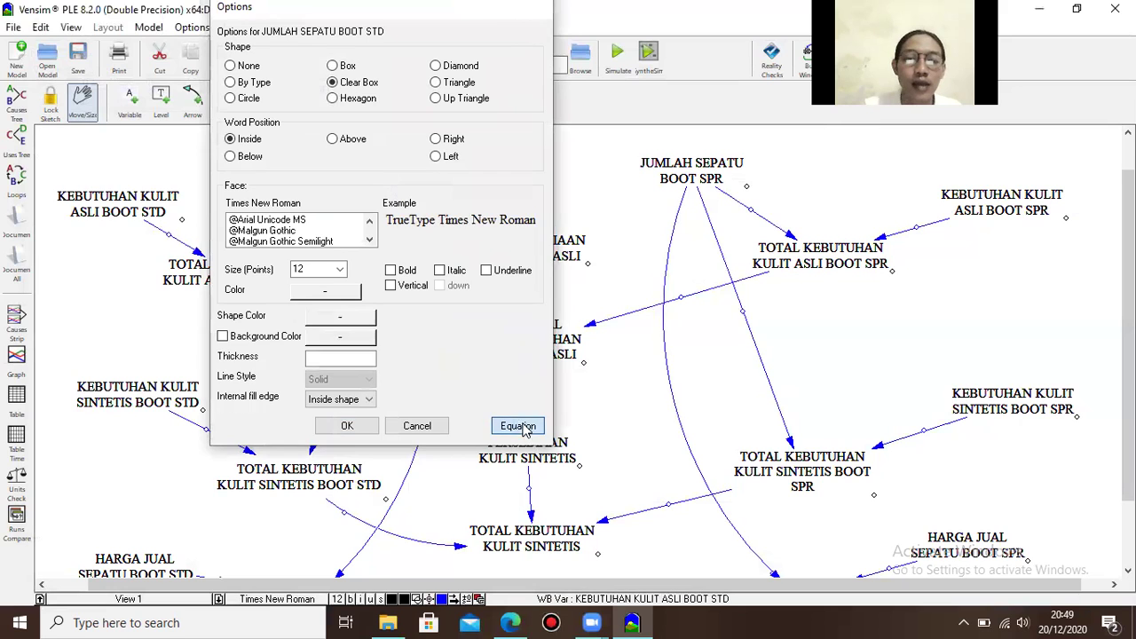
type("1")
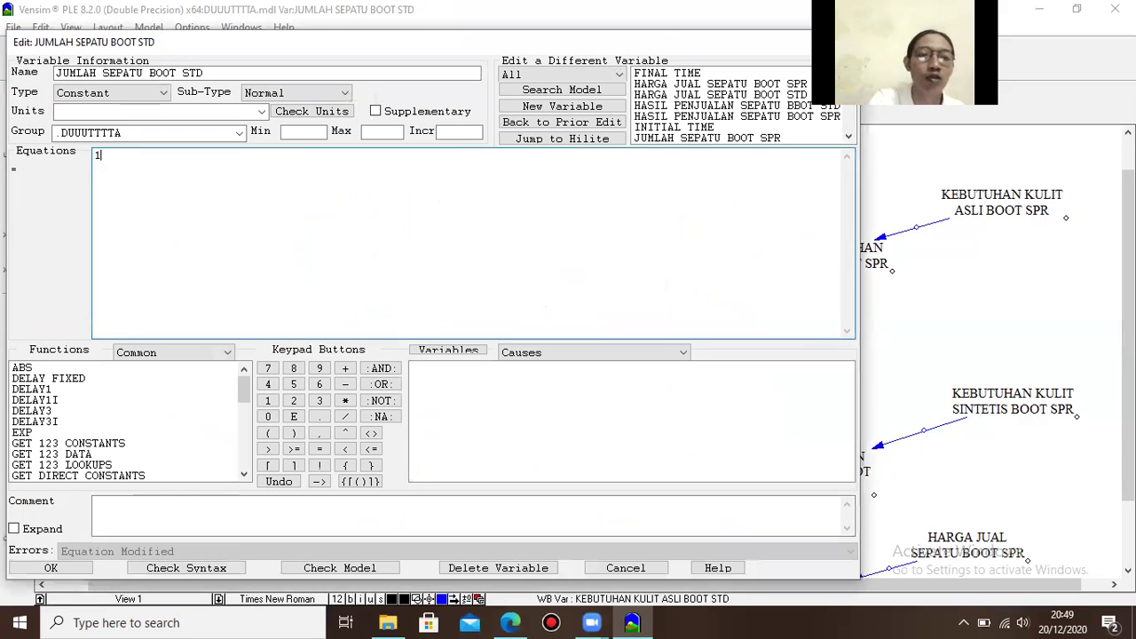
left_click(53, 569)
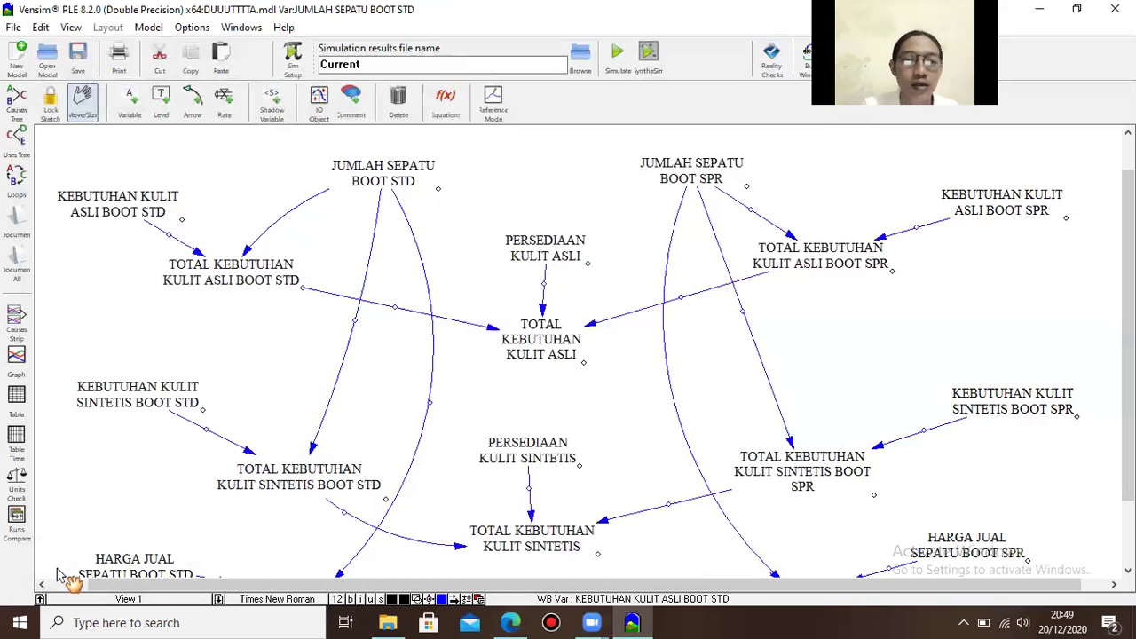
- Set the constant JUMLAH SEPATU BOOT SPR to 1
right_click(672, 186)
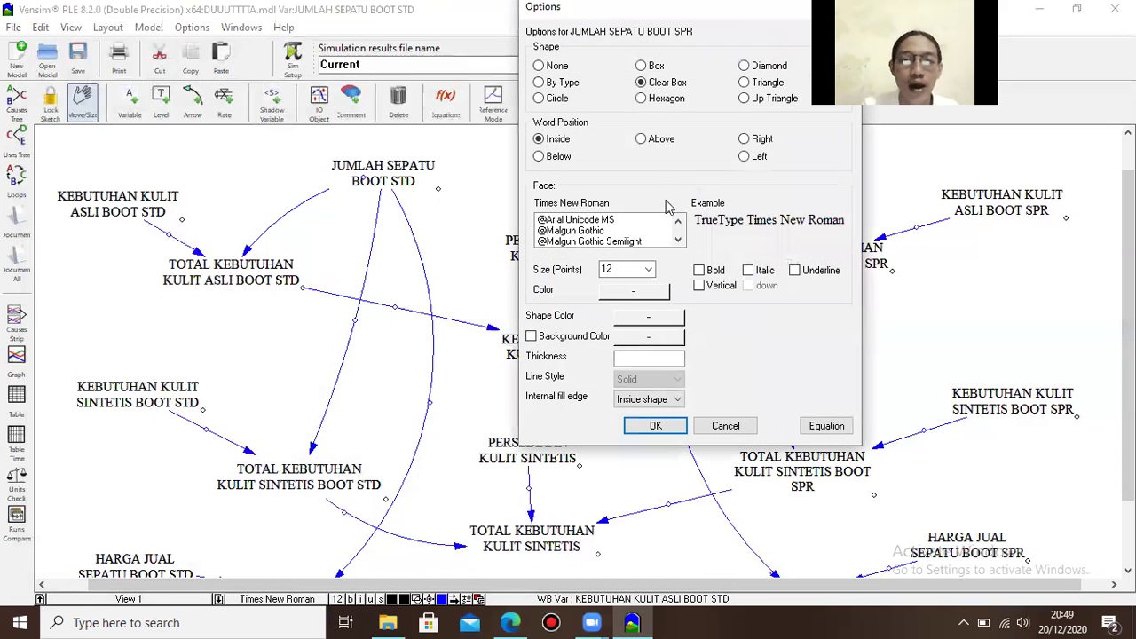
left_click(812, 427)
type("1")
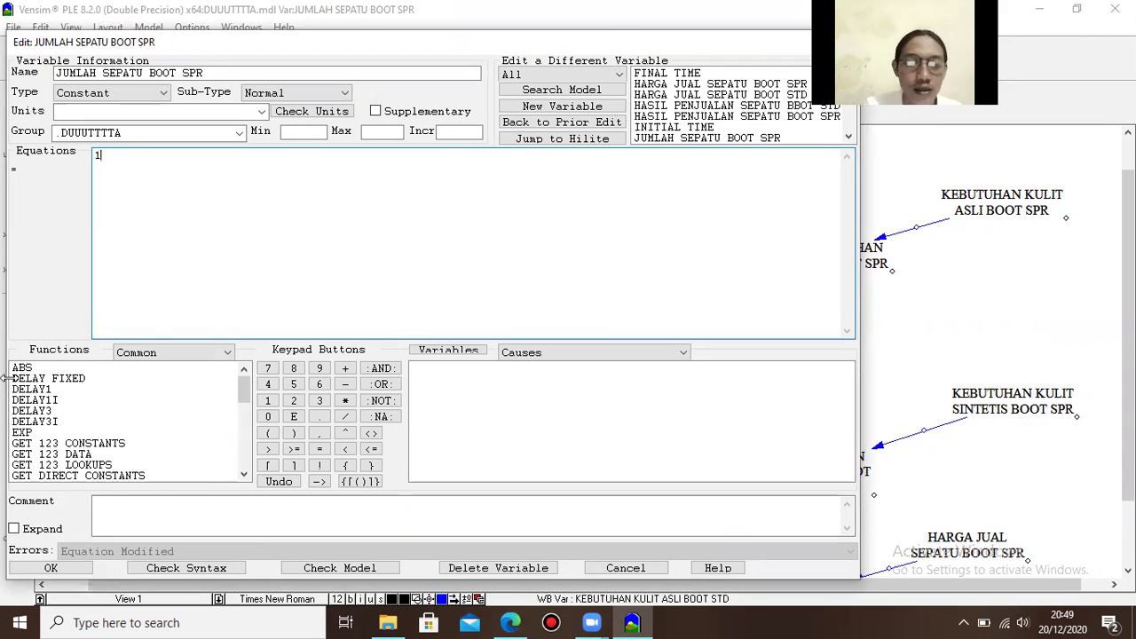
left_click(51, 568)
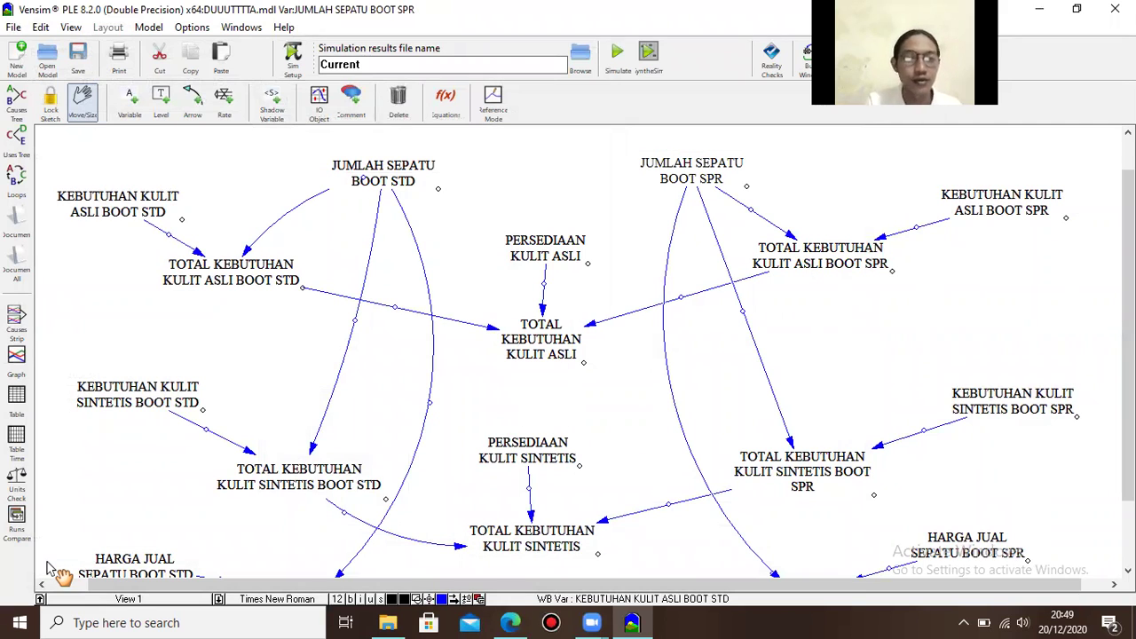
- Review the constant entered for KEBUTUHAN KULIT ASLI BOOT STD in its equation definition
left_click(112, 209)
right_click(112, 210)
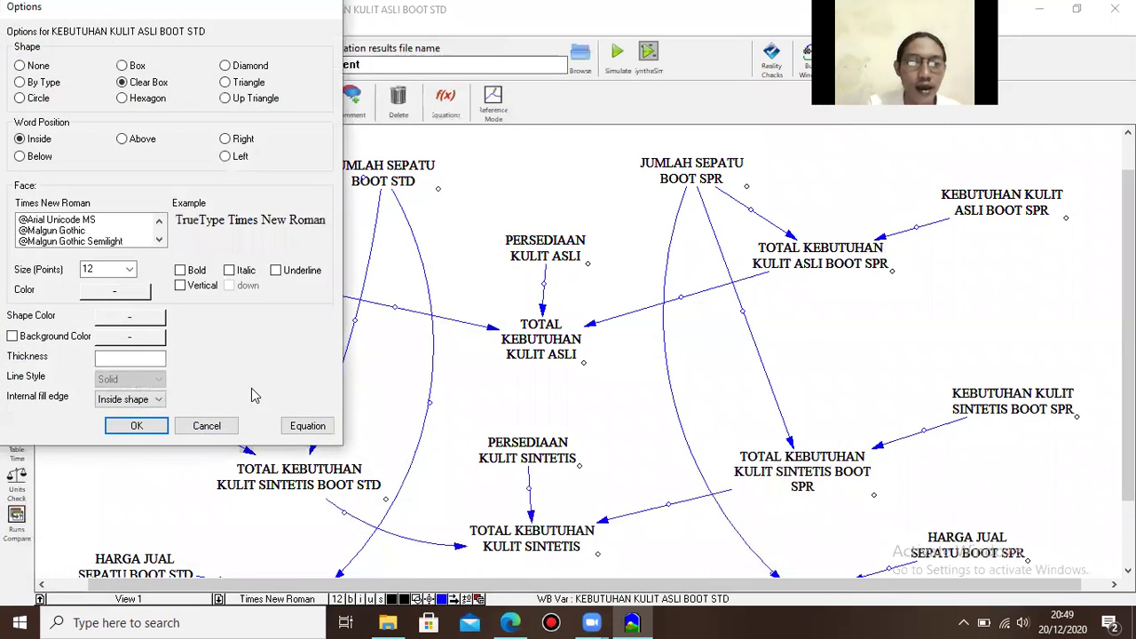
left_click(306, 426)
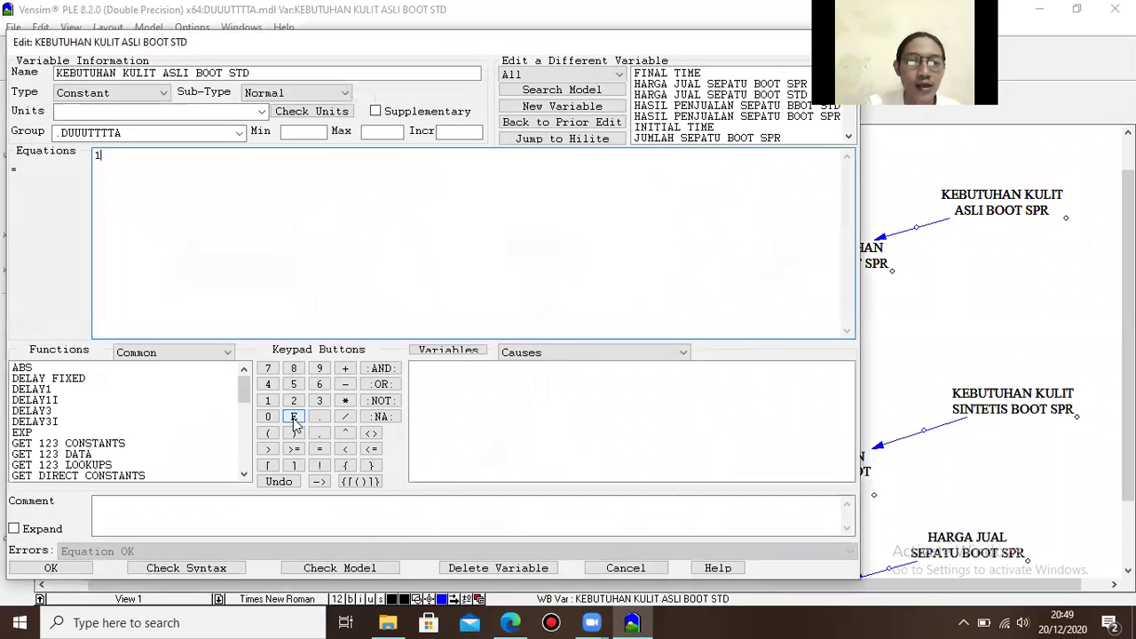
left_click(53, 569)
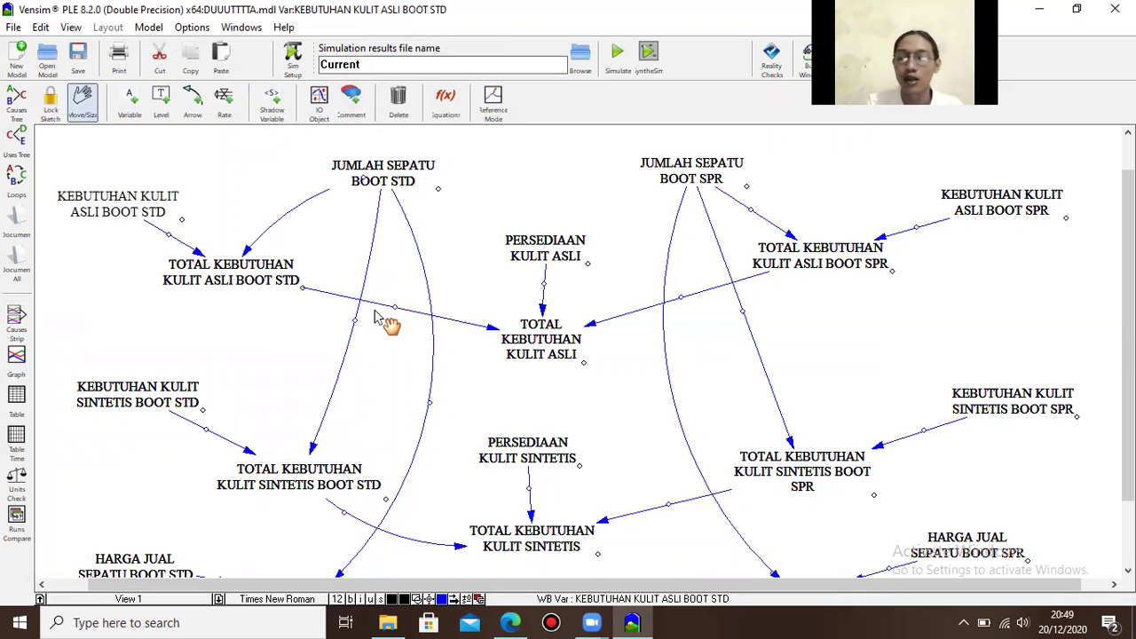
- Run the simulation of the model, overwriting the existing Current dataset
key("0")
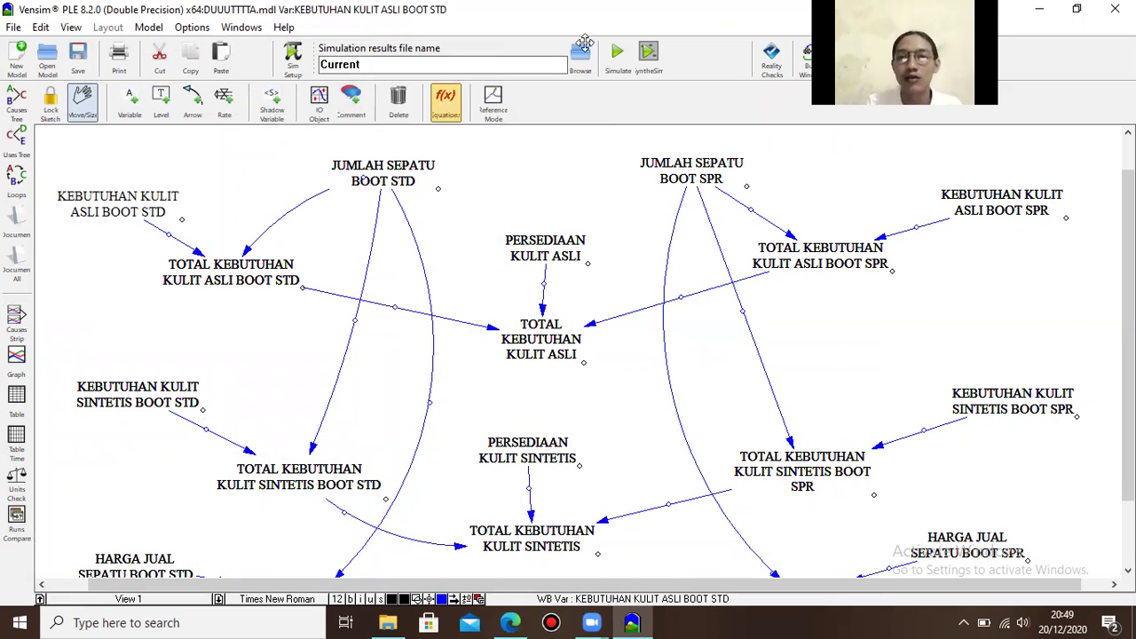
left_click(618, 71)
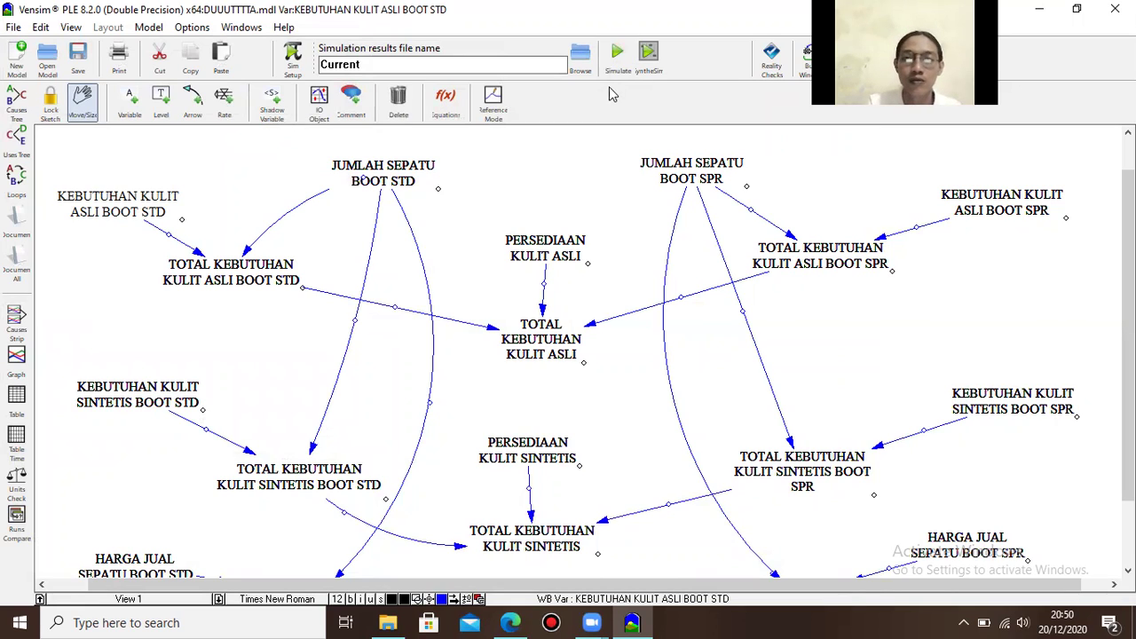
left_click(618, 75)
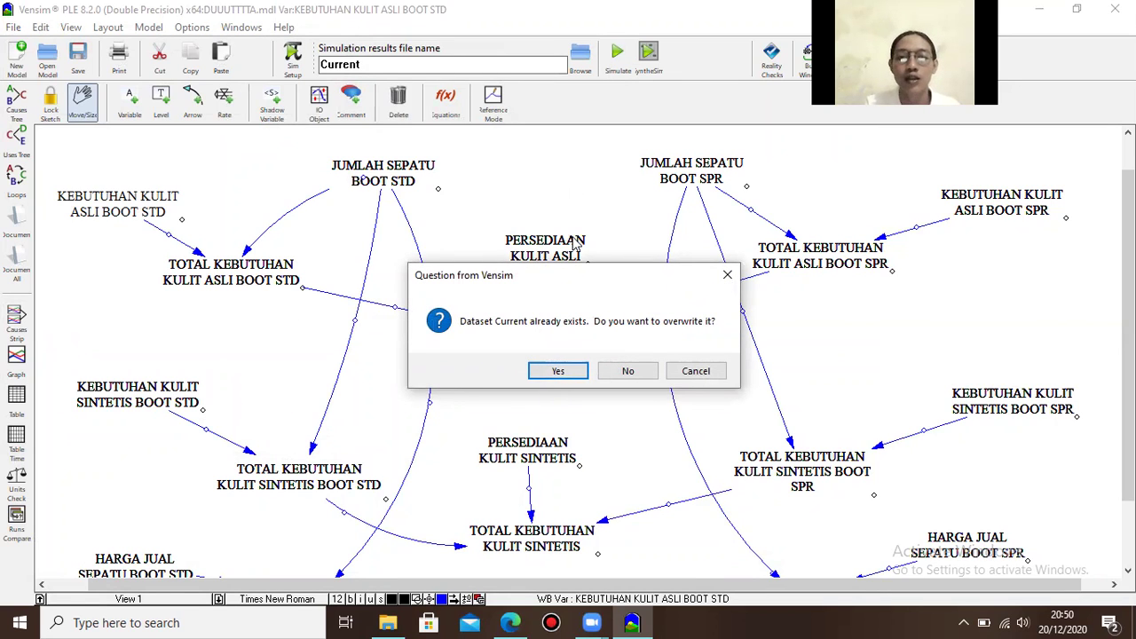
left_click(554, 371)
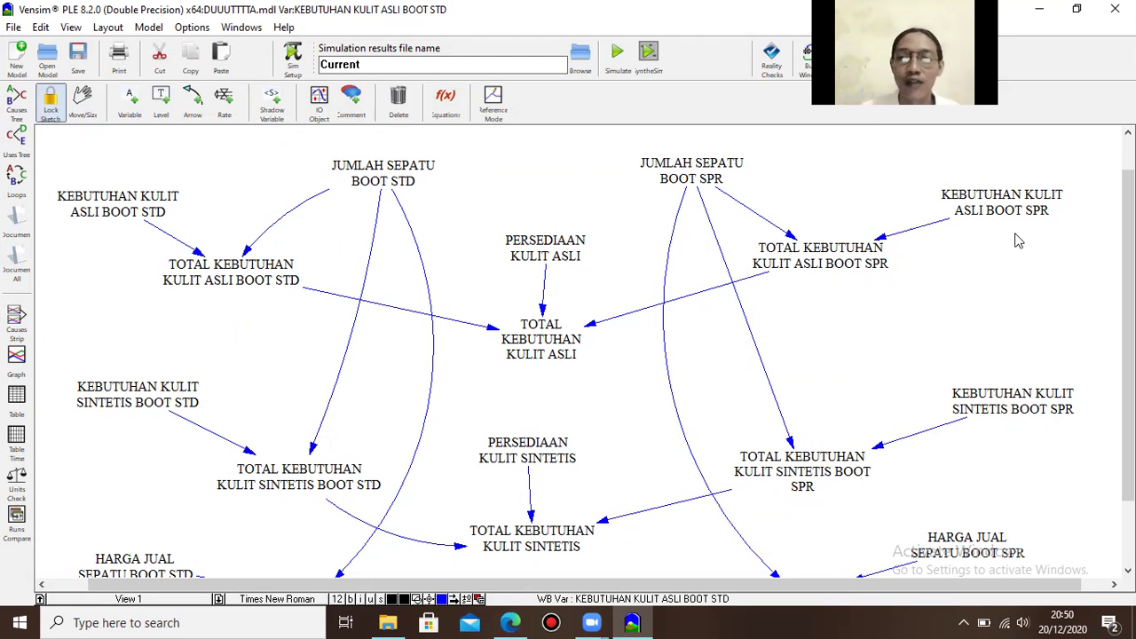
- Set the units of JUMLAH SEPATU BOOT STD to UNIT and run a units check on the variable
scroll(596, 368, "up", 2)
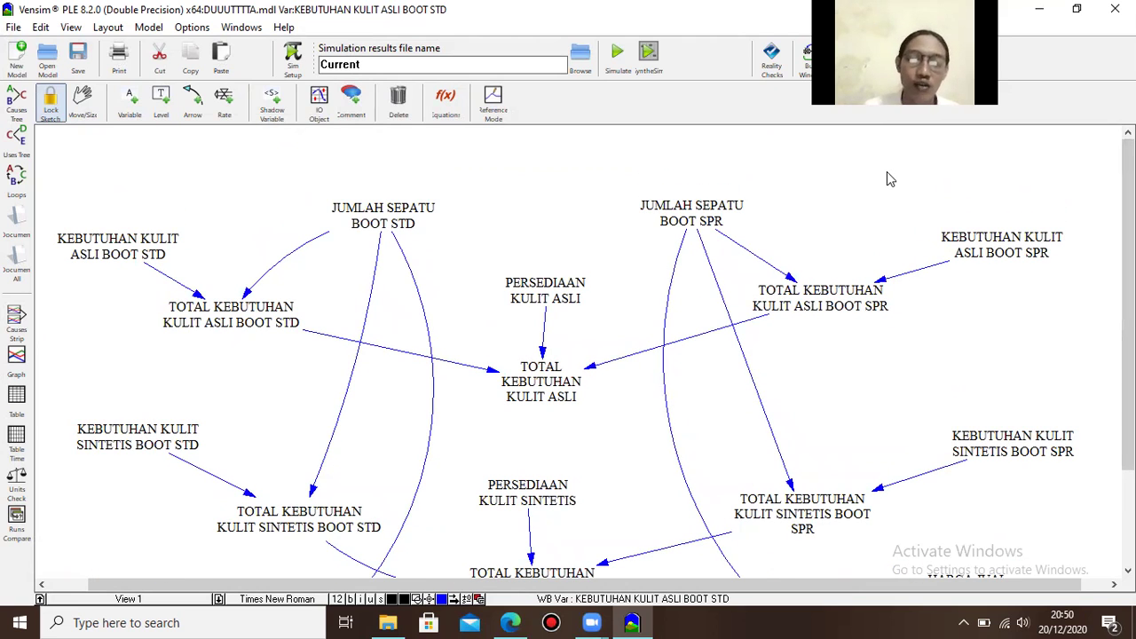
right_click(404, 226)
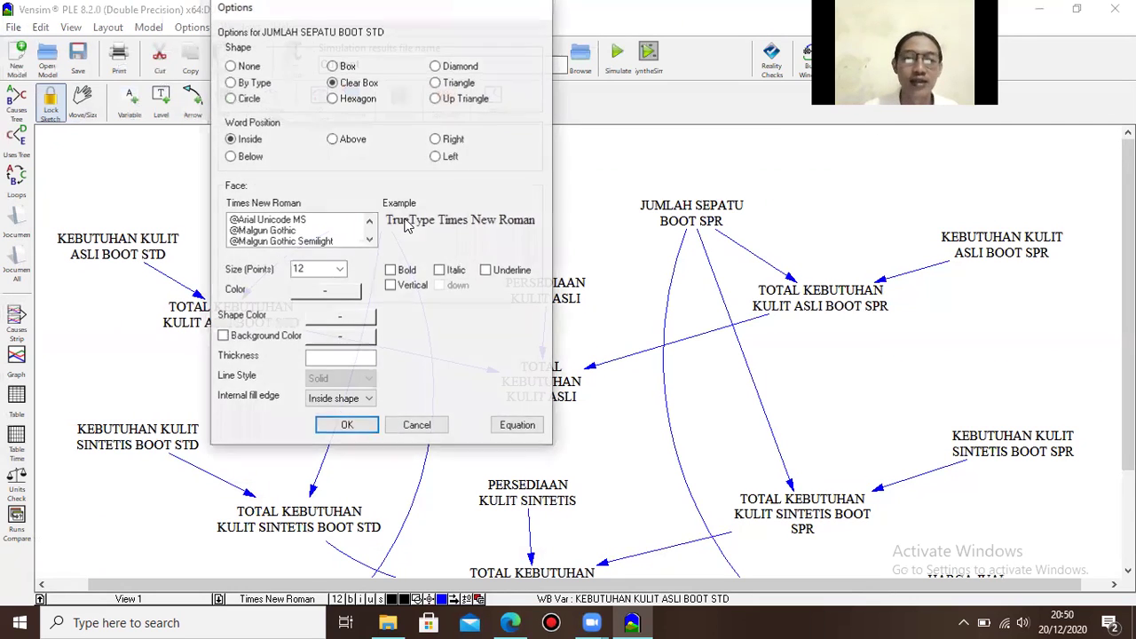
left_click(518, 426)
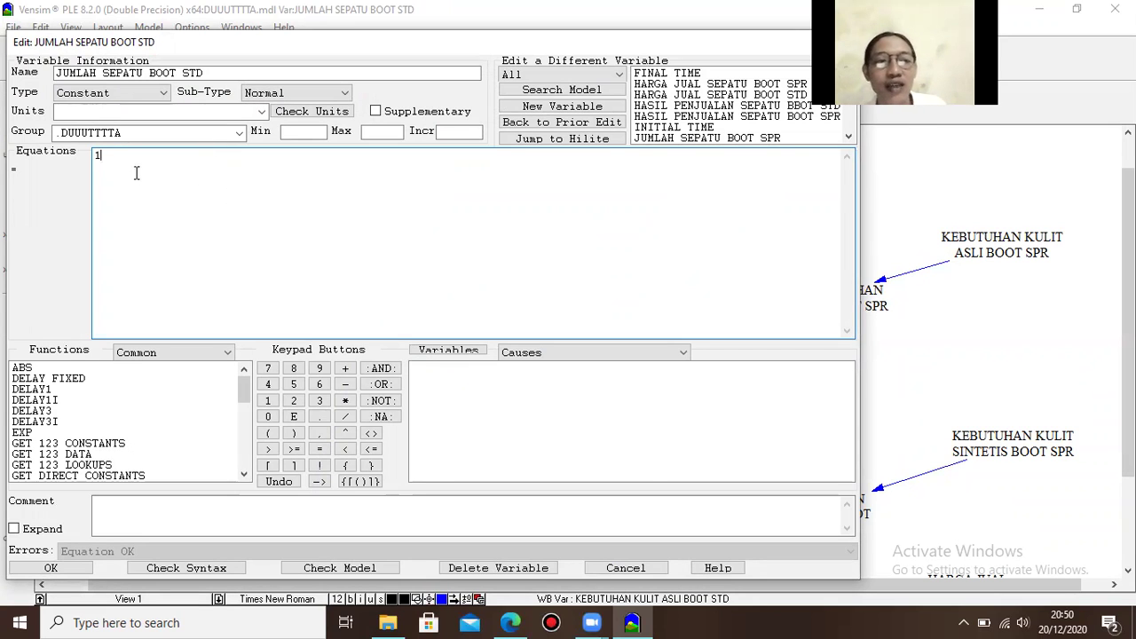
left_click(128, 113)
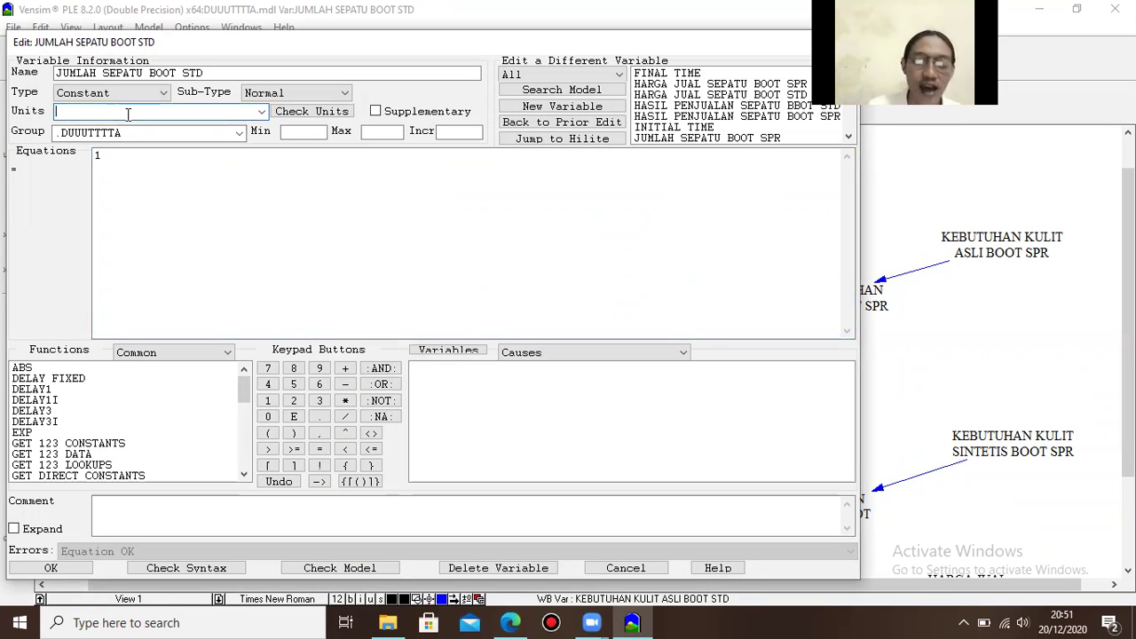
type("U")
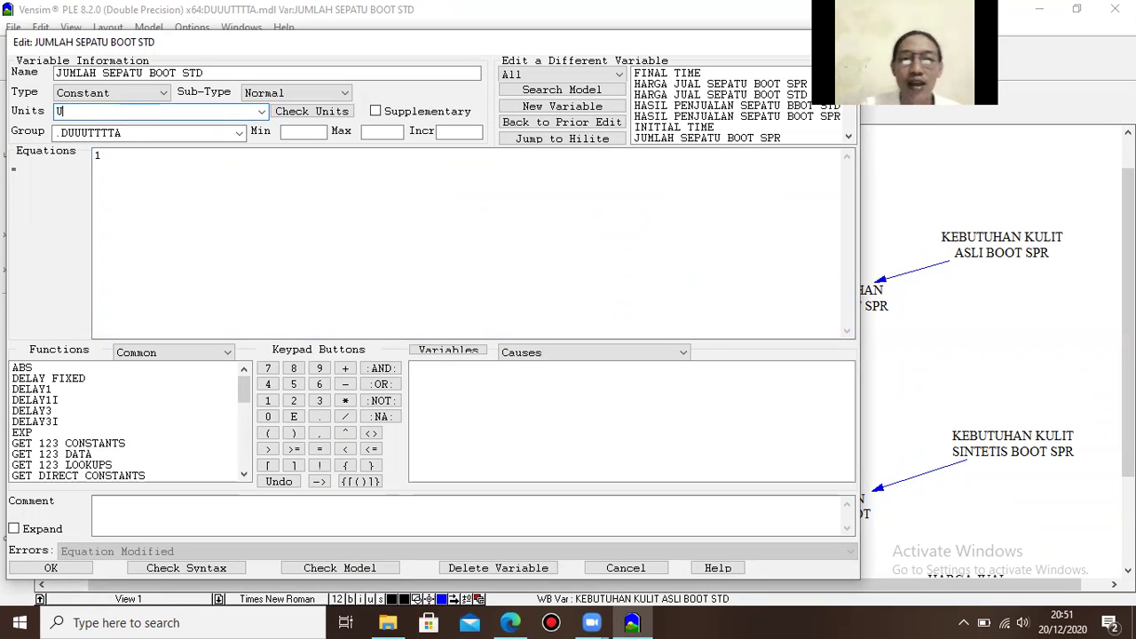
type("NI")
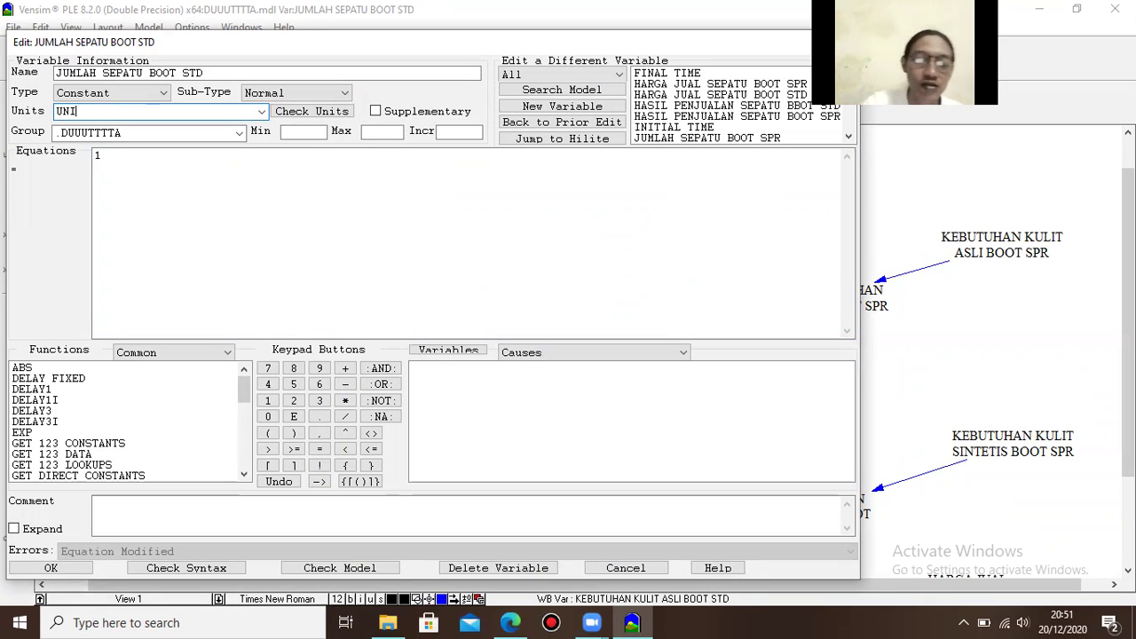
type("TS")
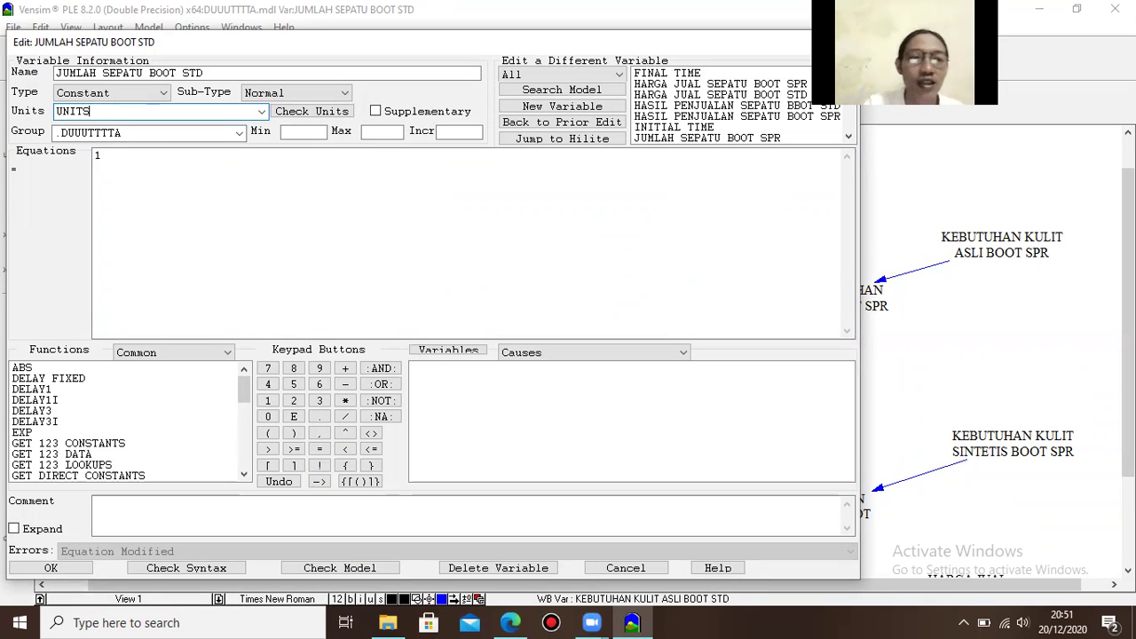
key("BackSpace")
key("BackSpace")
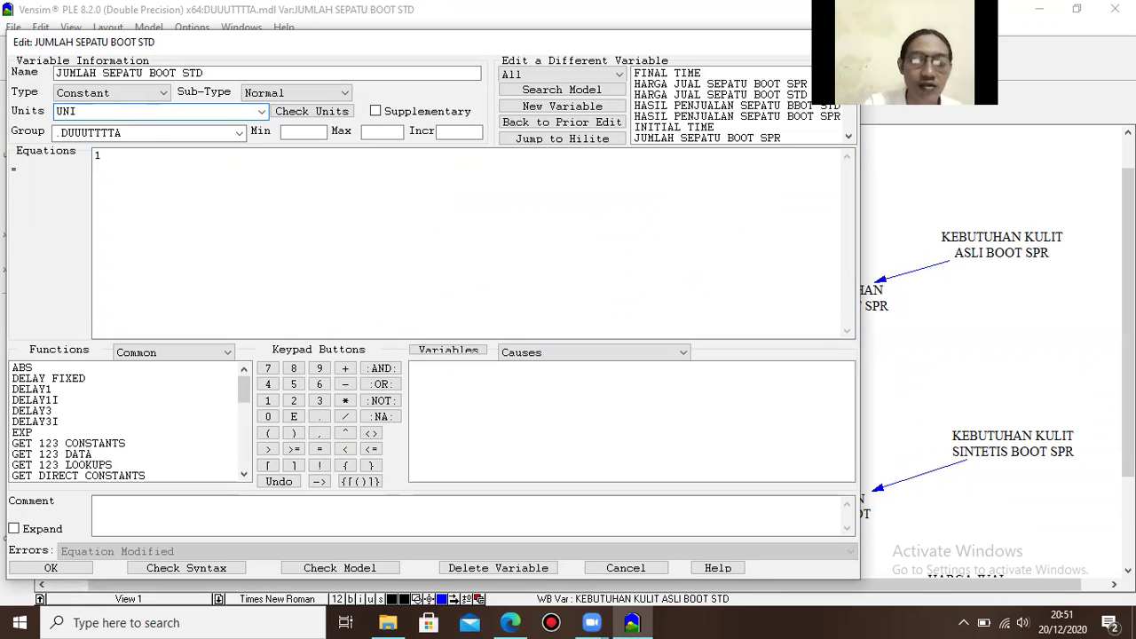
type("T")
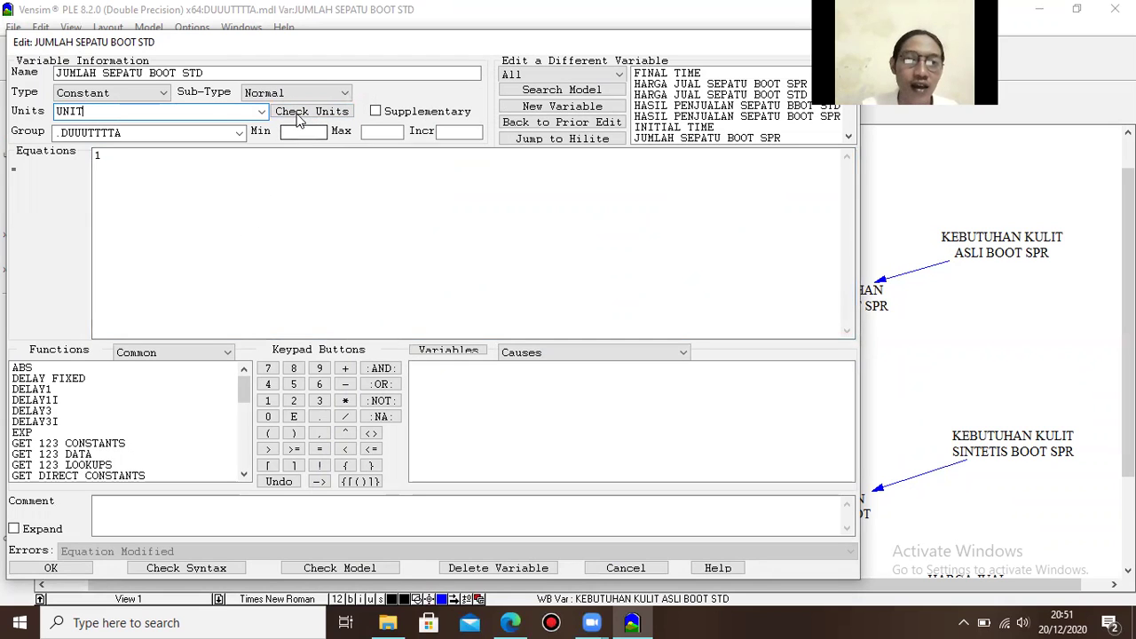
left_click(299, 114)
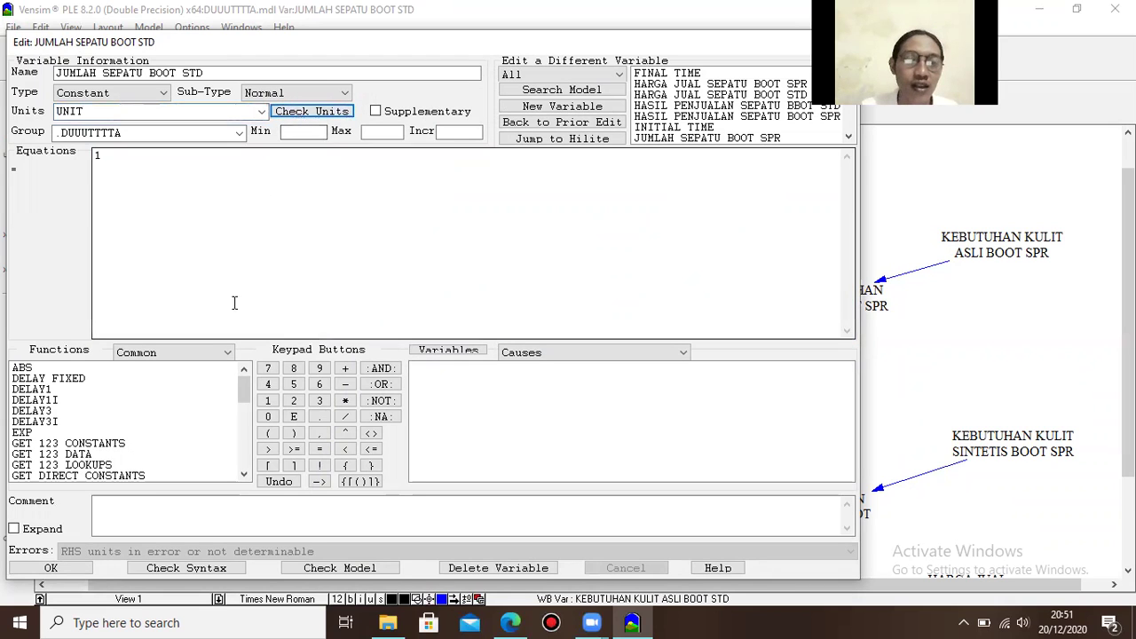
left_click(54, 569)
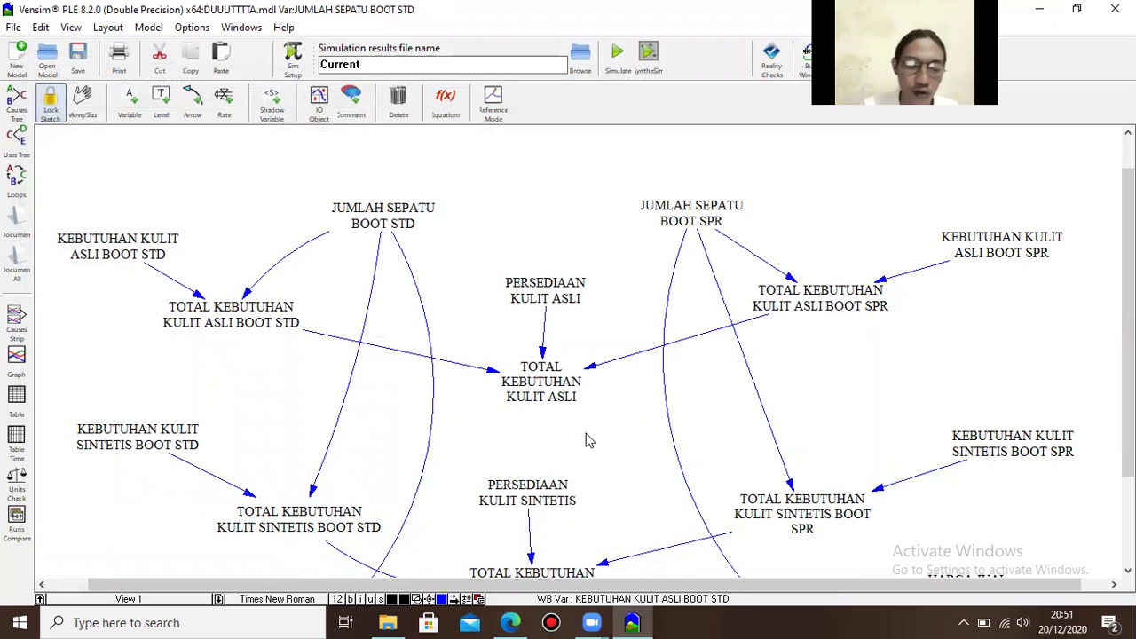
- Assign the existing UNIT units to the JUMLAH SEPATU BOOT SPR constant
right_click(733, 213)
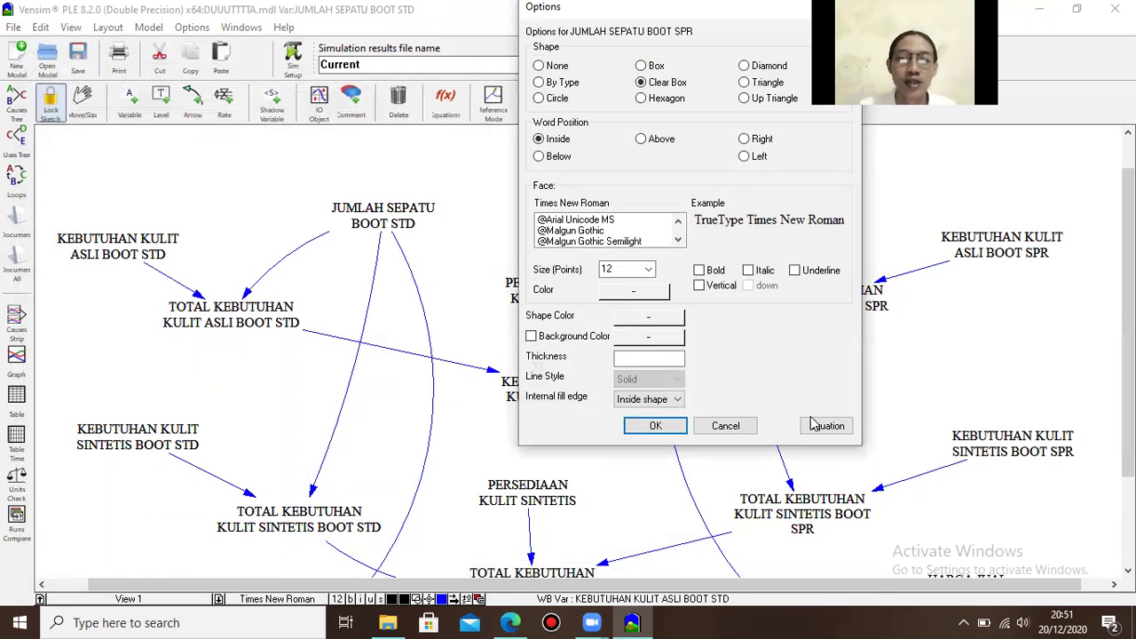
left_click(814, 427)
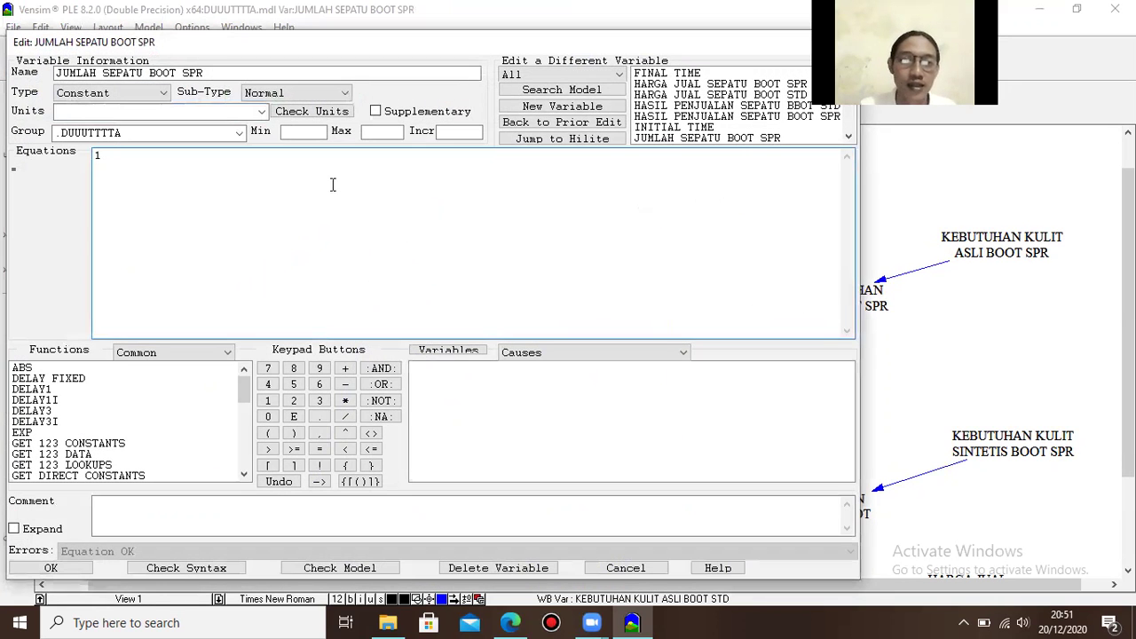
left_click(261, 112)
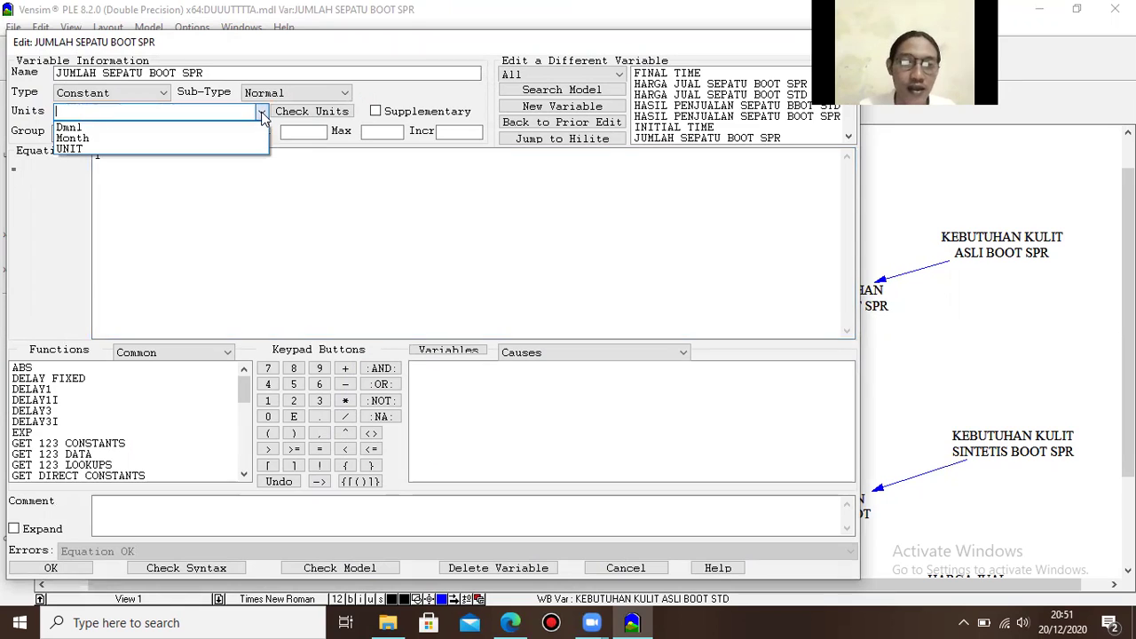
left_click(228, 149)
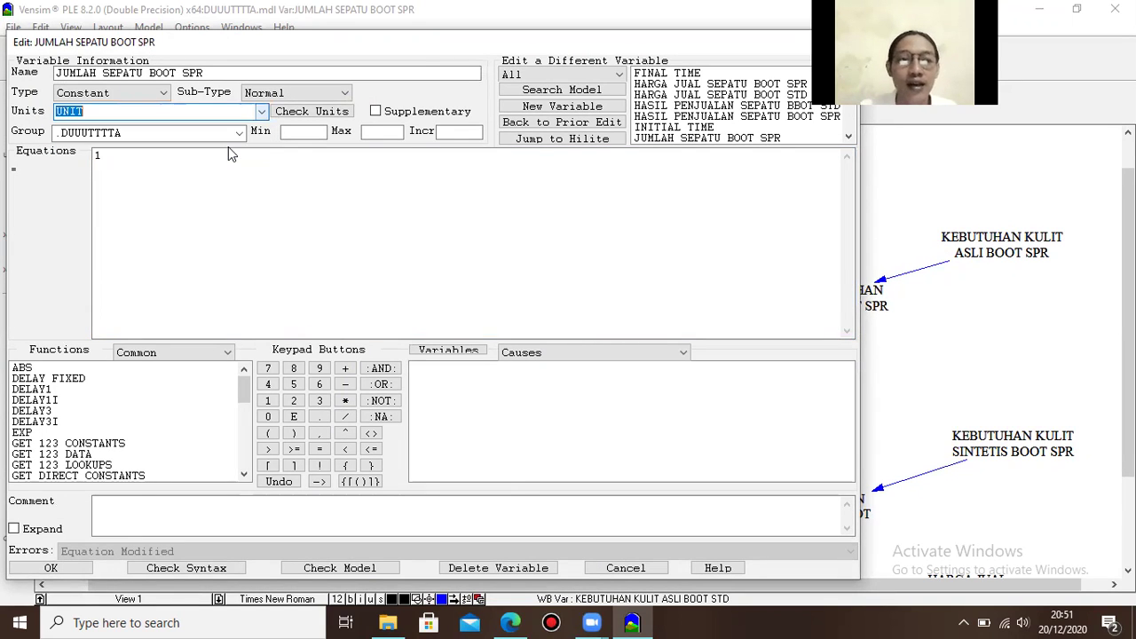
left_click(51, 568)
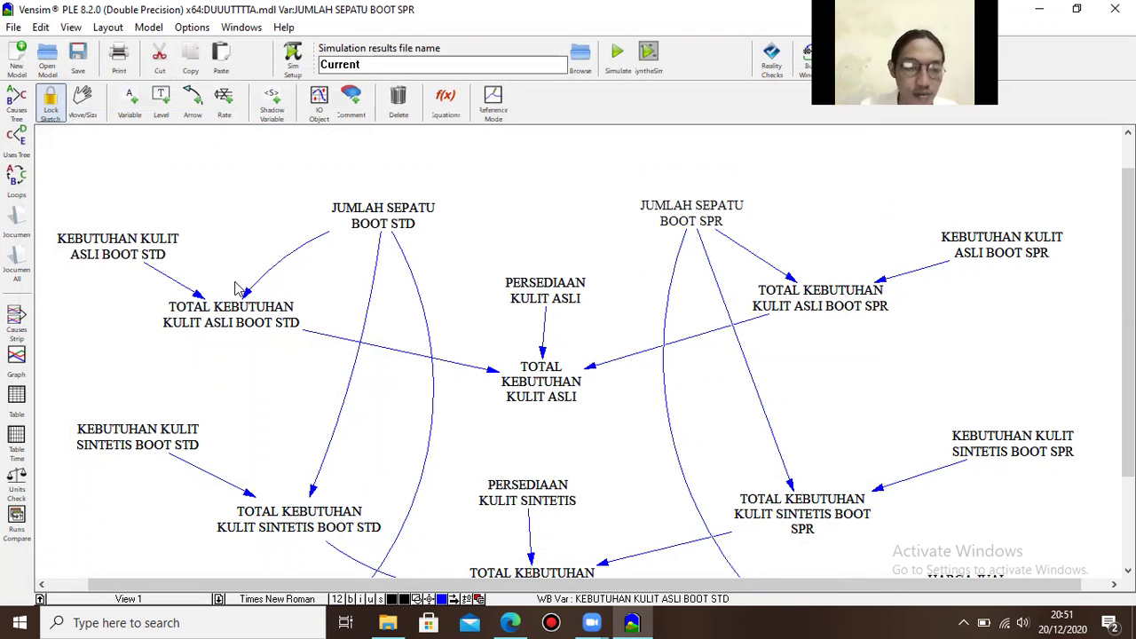
- Set the units of KEBUTUHAN KULIT ASLI BOOT STD to M2/UNIT and check the variable's units
right_click(171, 251)
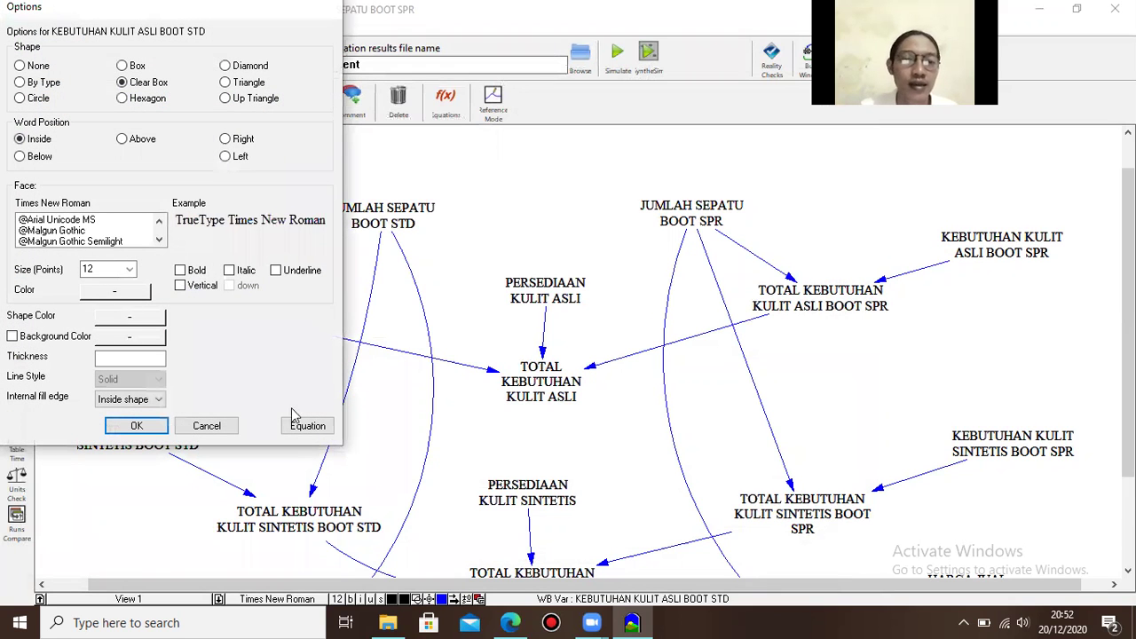
left_click(307, 431)
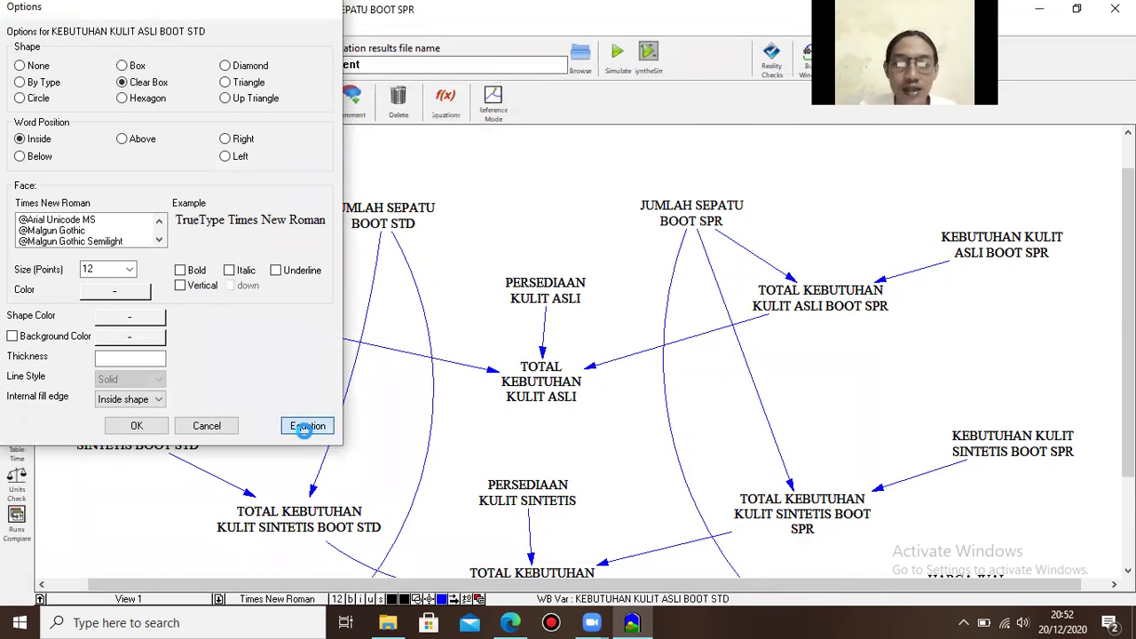
left_click(218, 110)
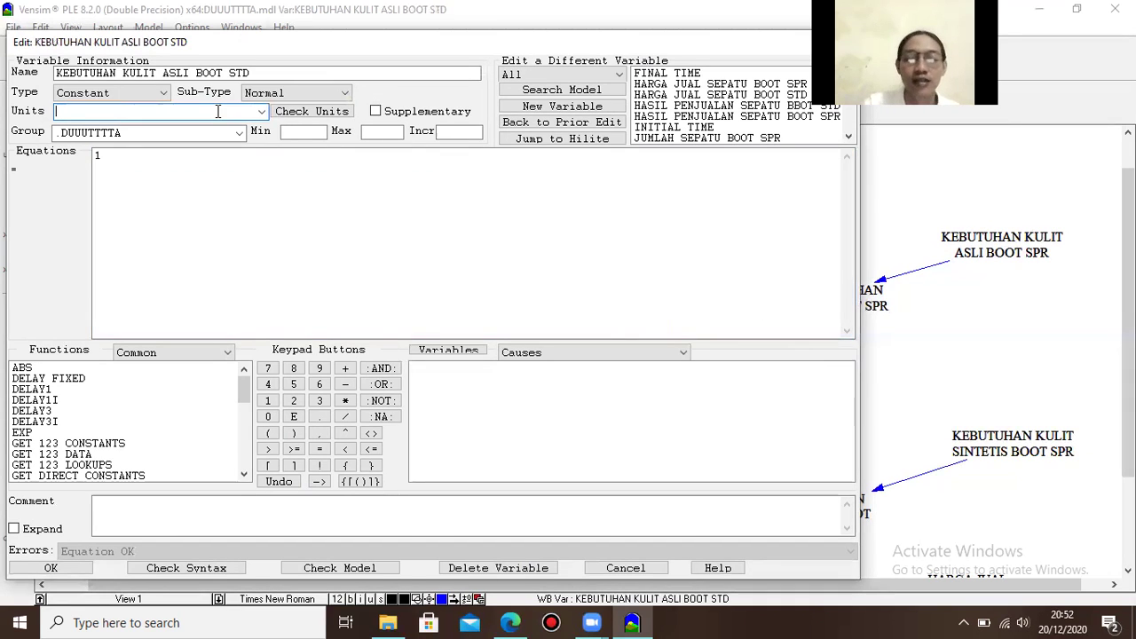
type("M")
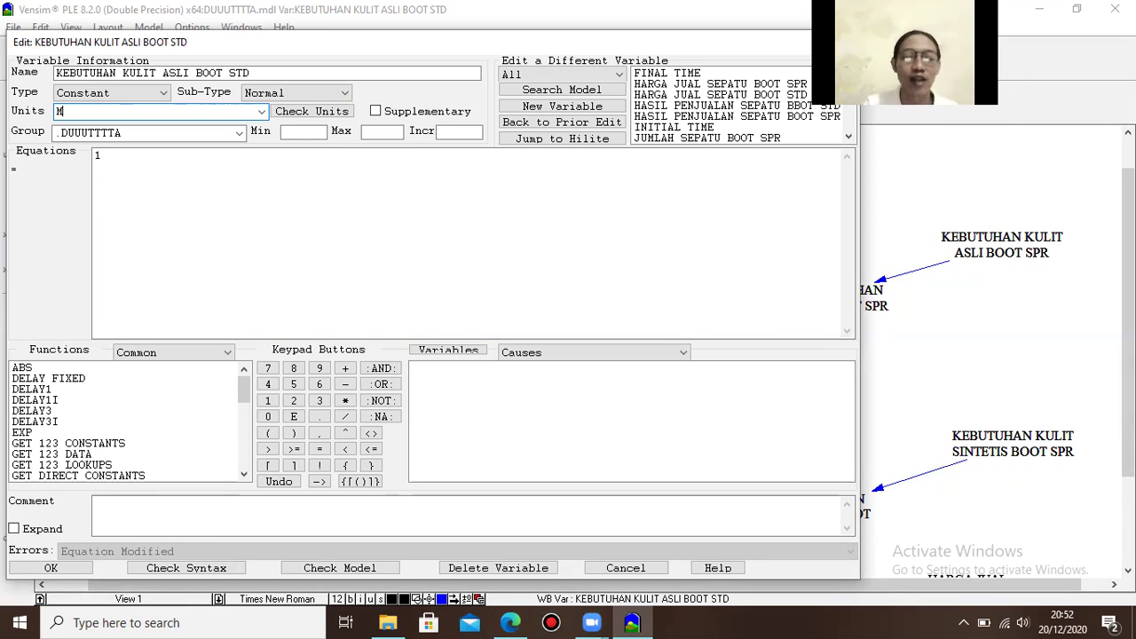
type("2")
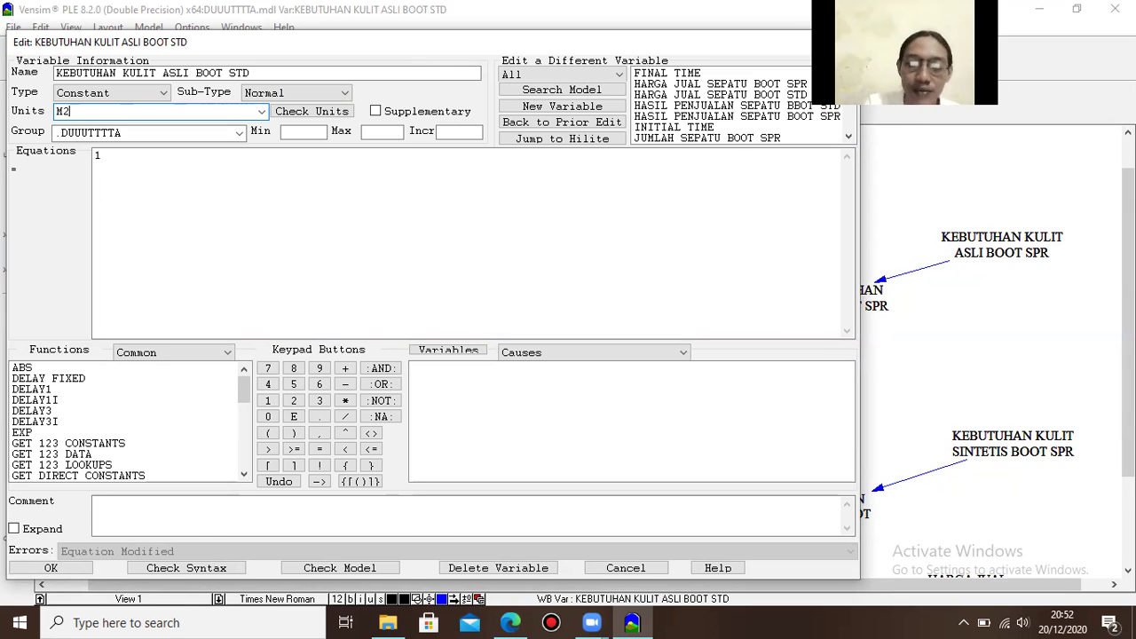
type("/U")
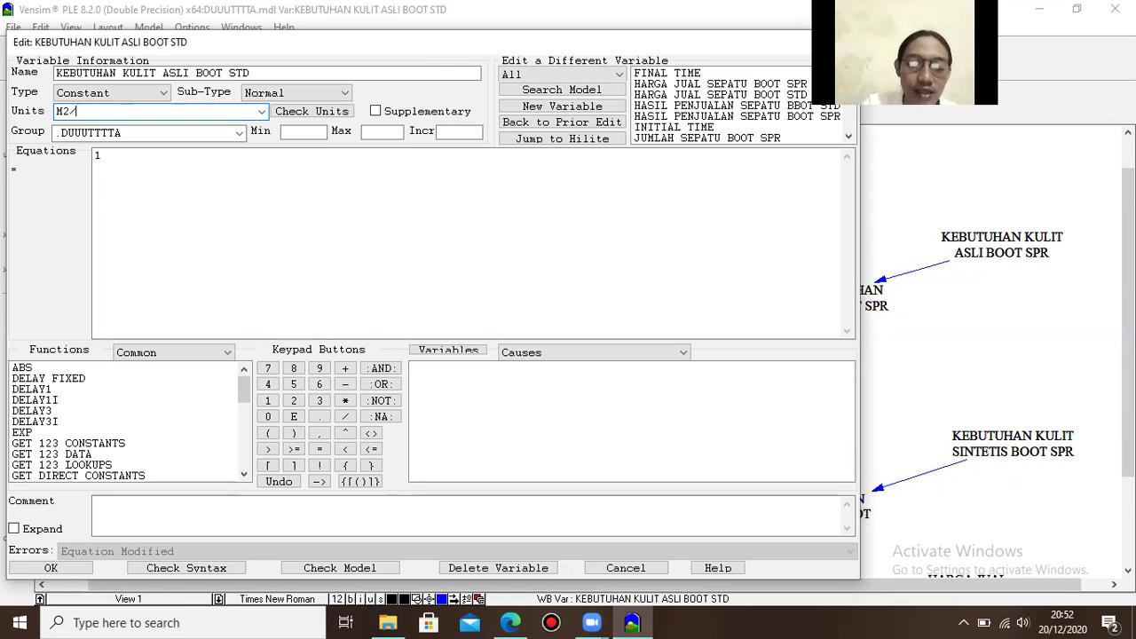
type("NIT")
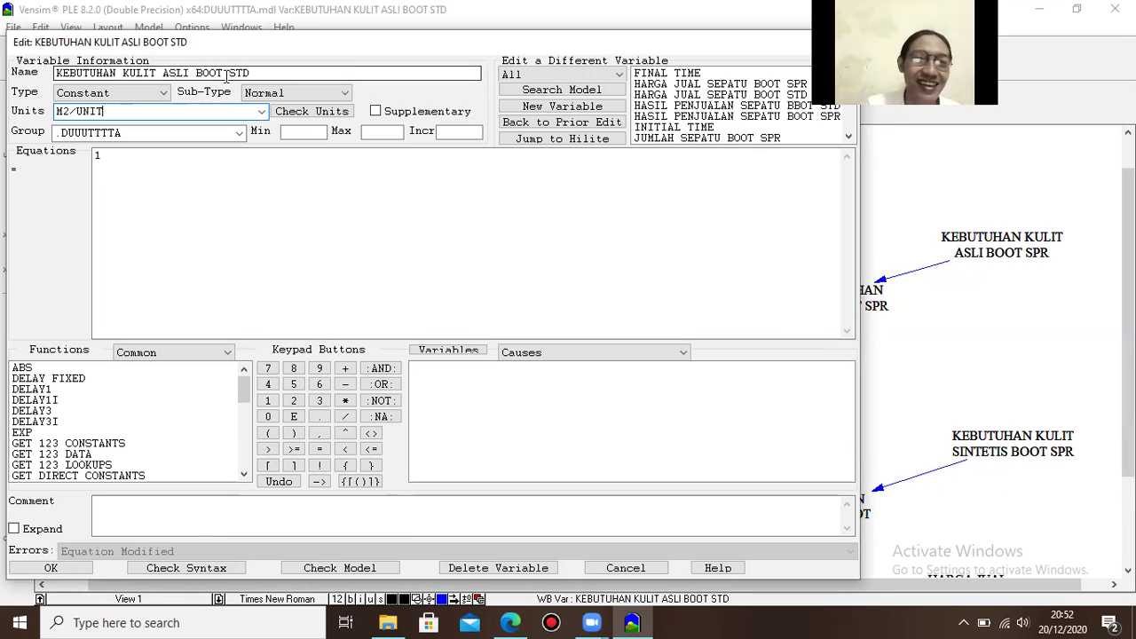
left_click(330, 118)
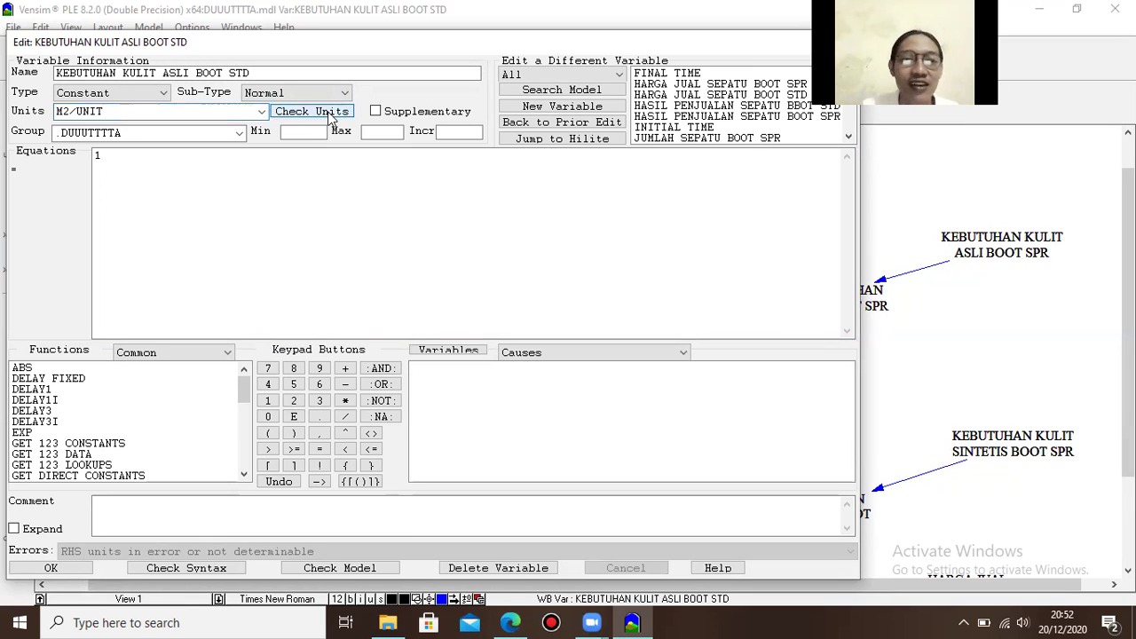
left_click(51, 568)
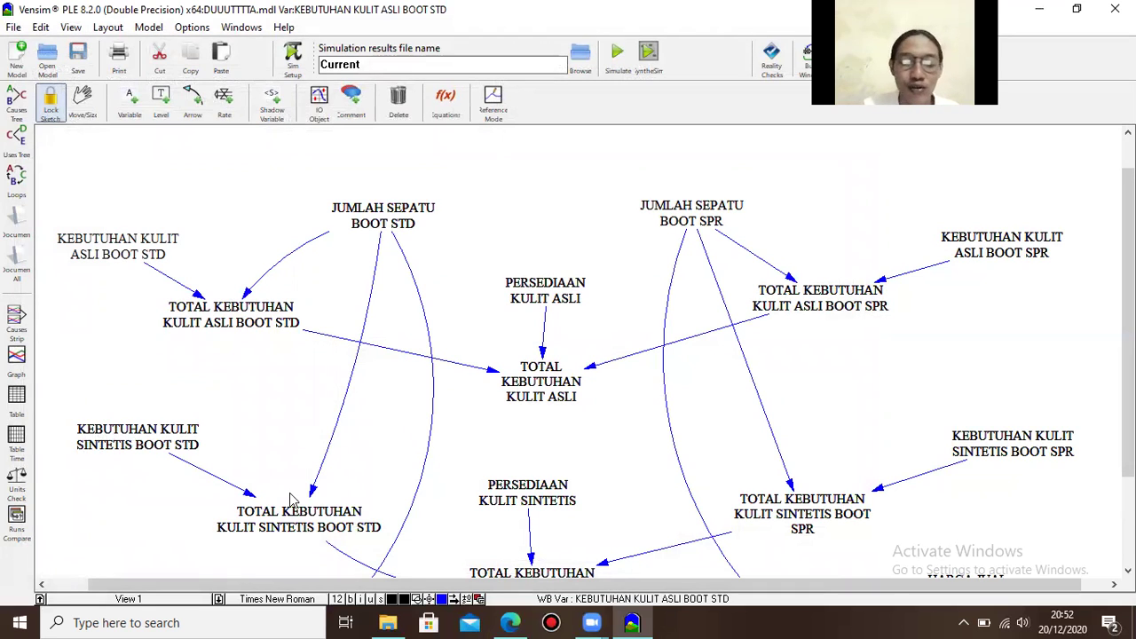
- Assign the existing M2/UNIT units to the KEBUTUHAN KULIT ASLI BOOT SPR constant
right_click(1007, 249)
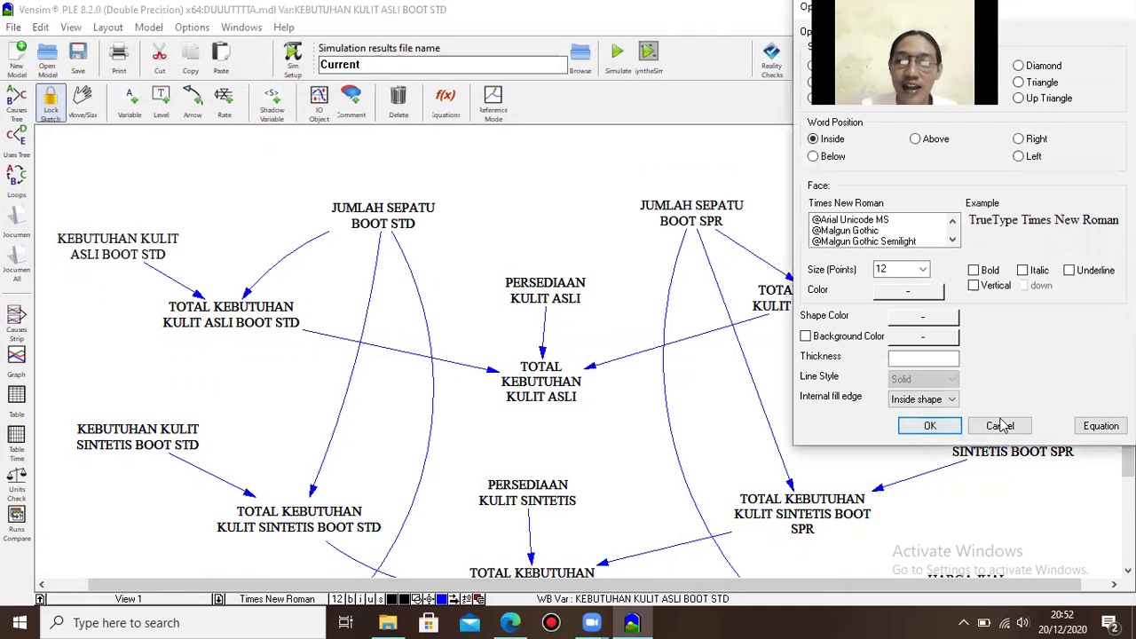
left_click(1088, 431)
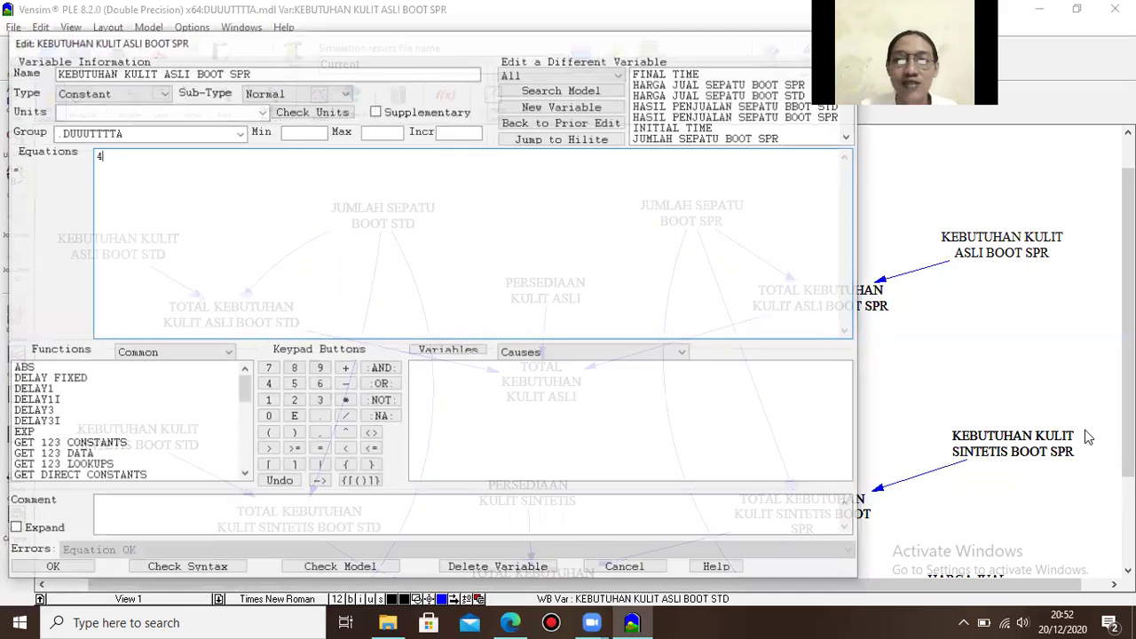
left_click(262, 111)
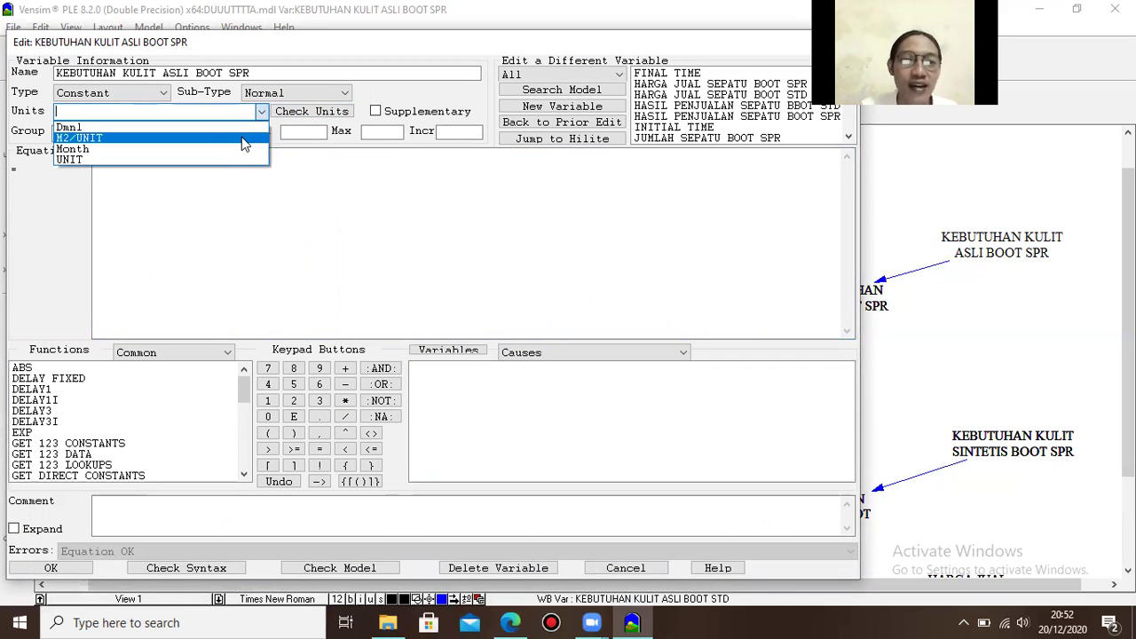
left_click(246, 139)
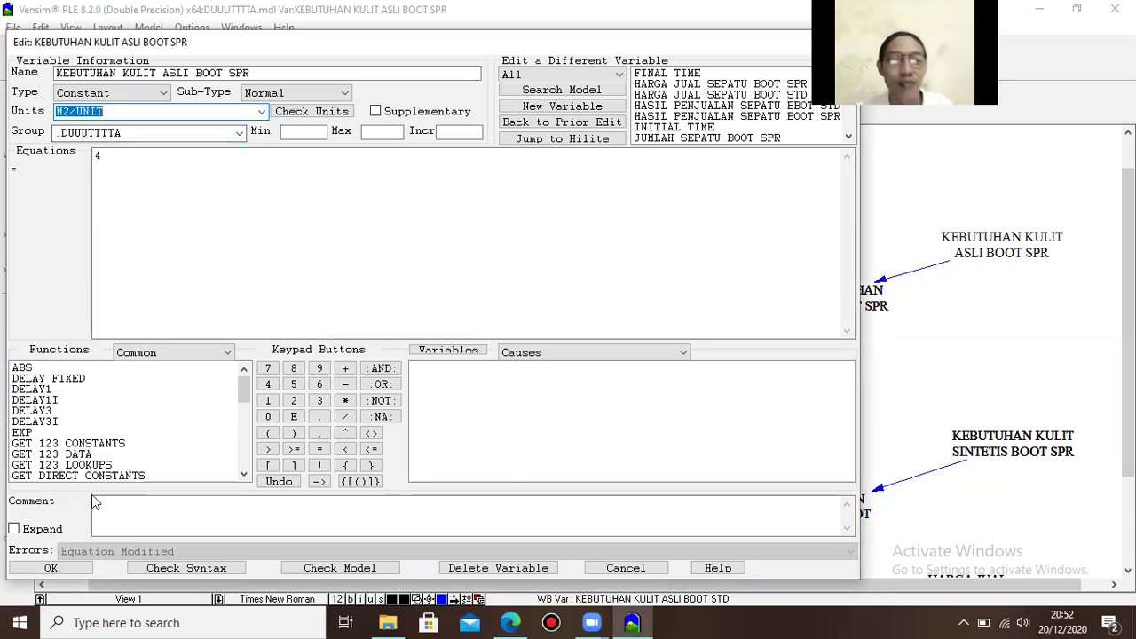
left_click(56, 569)
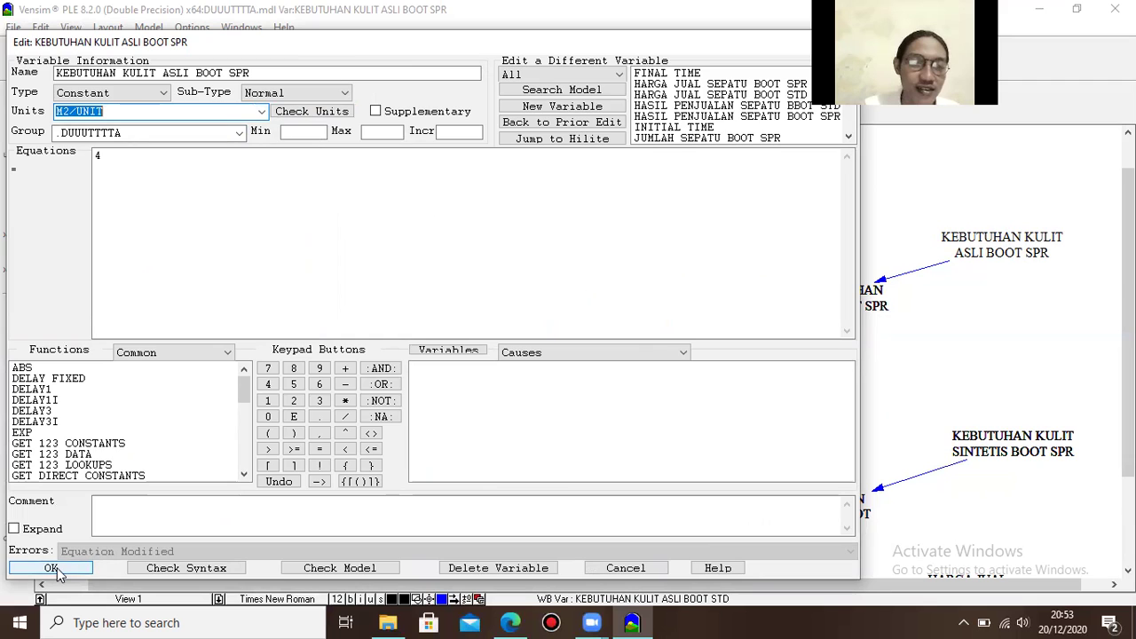
left_click(53, 569)
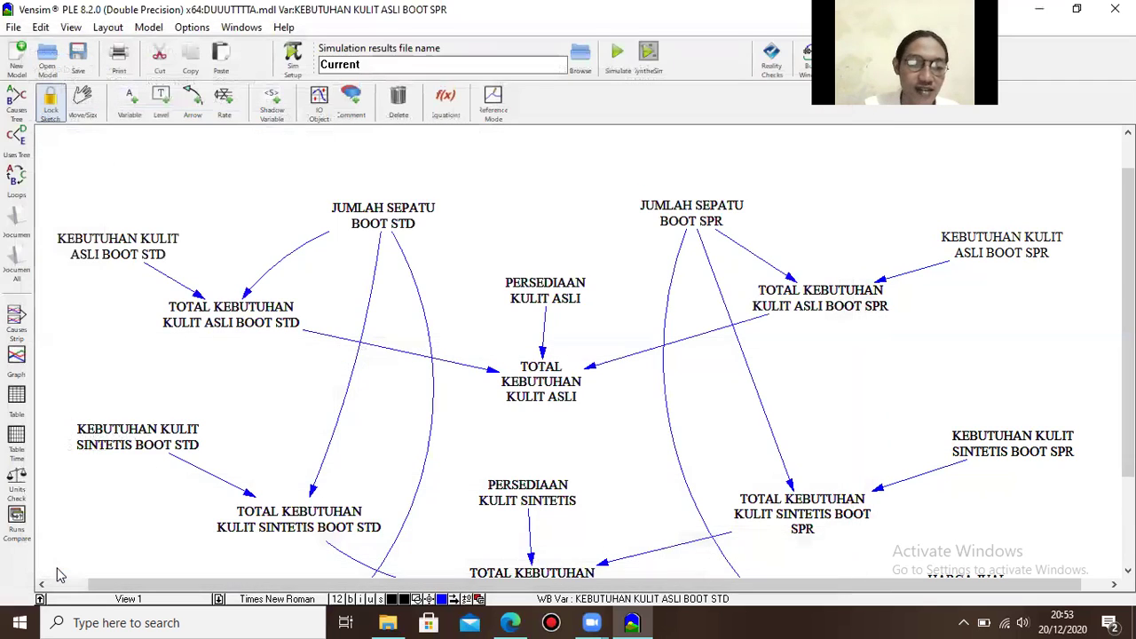
- Set the units of TOTAL KEBUTUHAN KULIT ASLI BOOT STD to M2 and run a units check on the variable
right_click(235, 330)
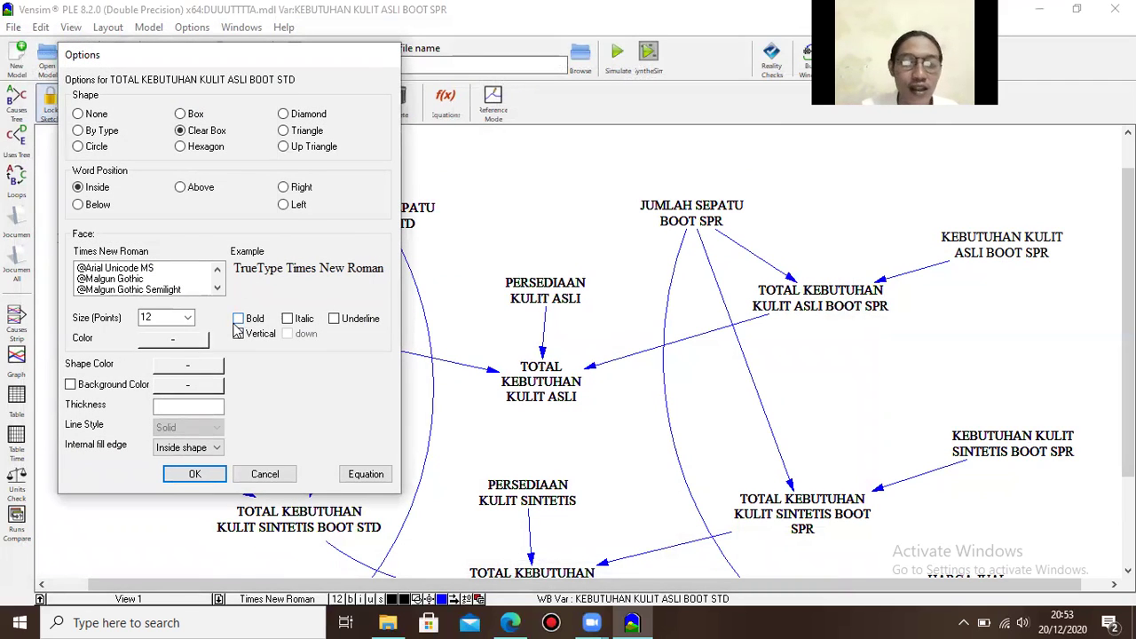
left_click(359, 476)
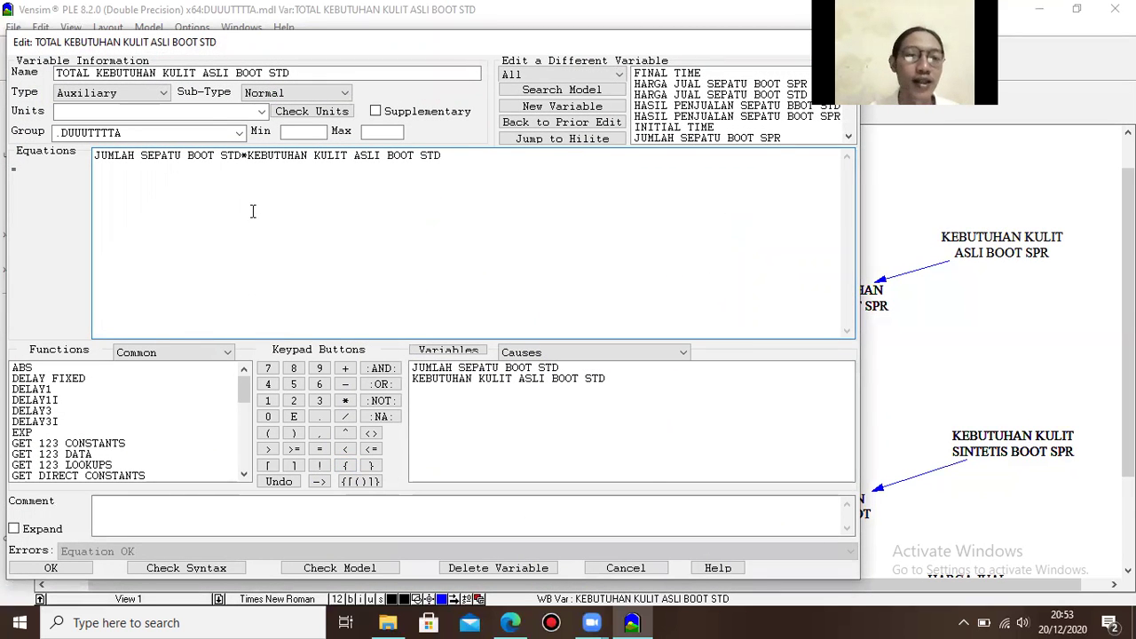
left_click(209, 113)
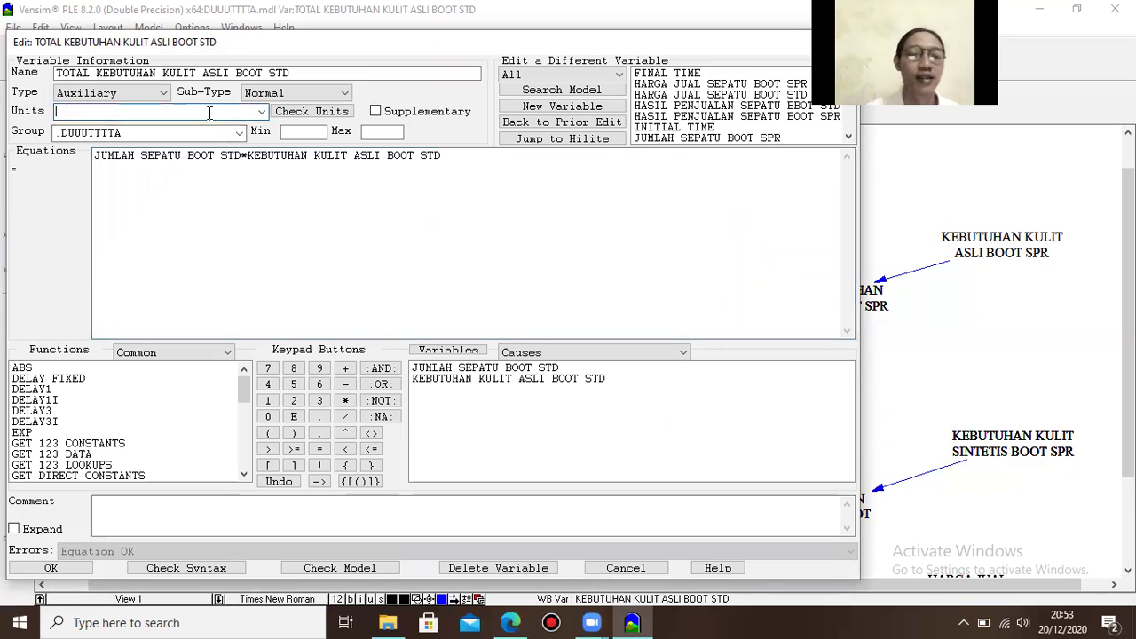
type("M2")
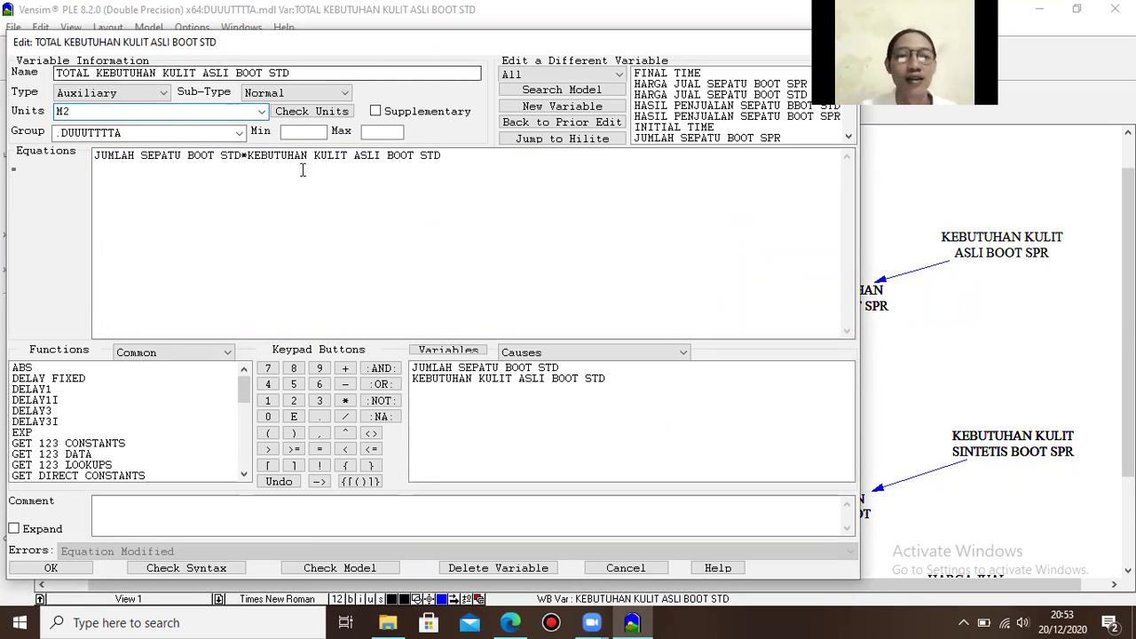
left_click(308, 117)
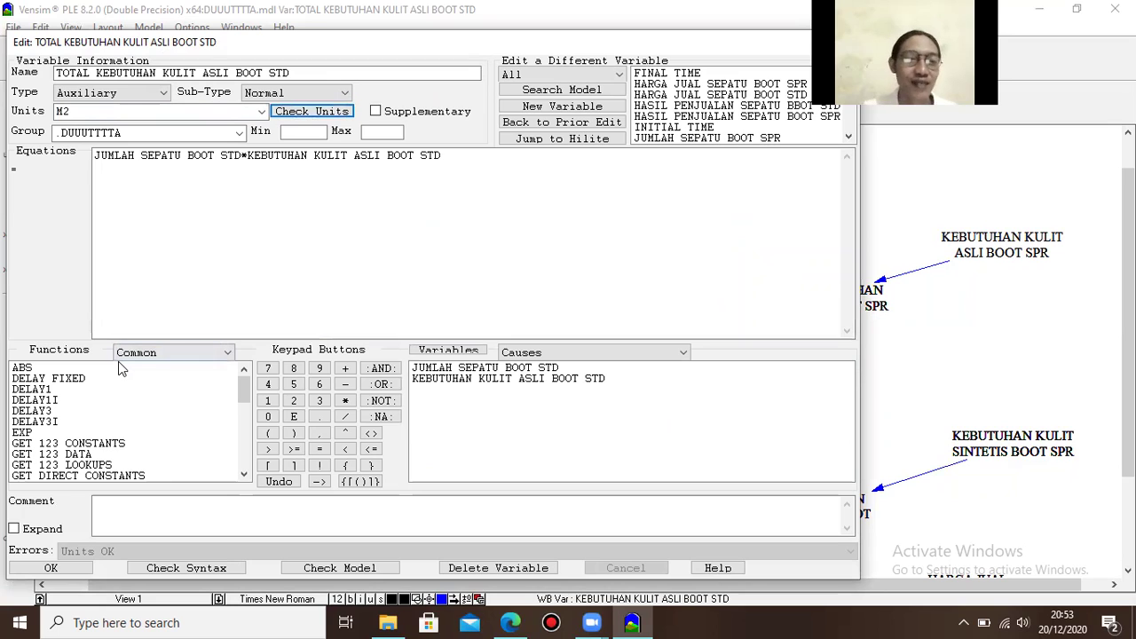
left_click(49, 568)
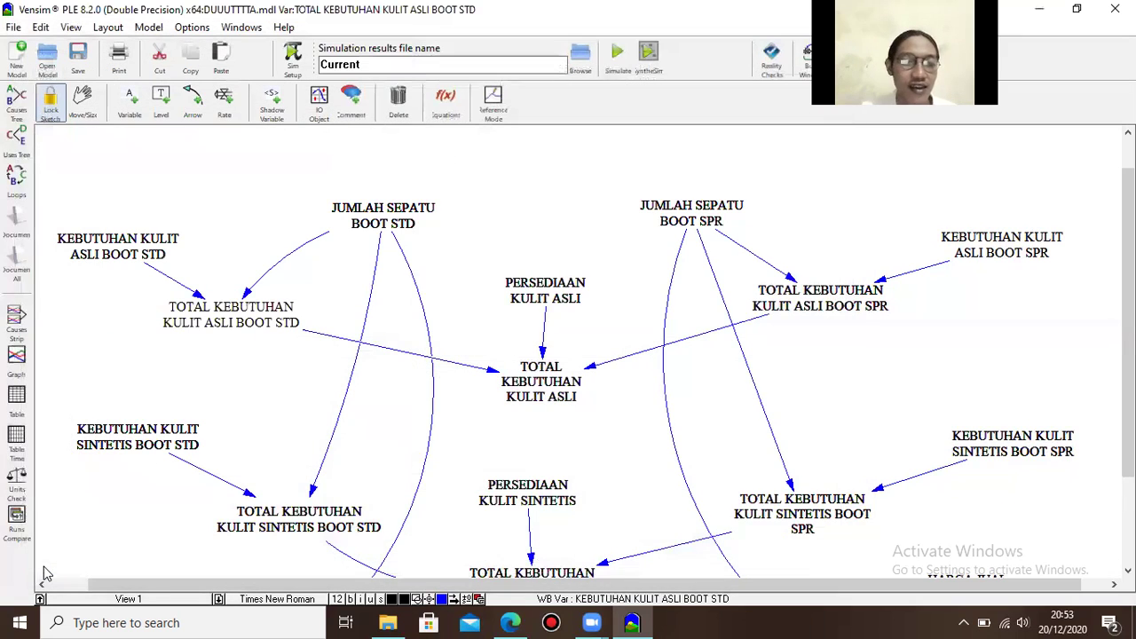
- Assign the existing M2 units to the TOTAL KEBUTUHAN KULIT ASLI BOOT SPR variable
right_click(823, 299)
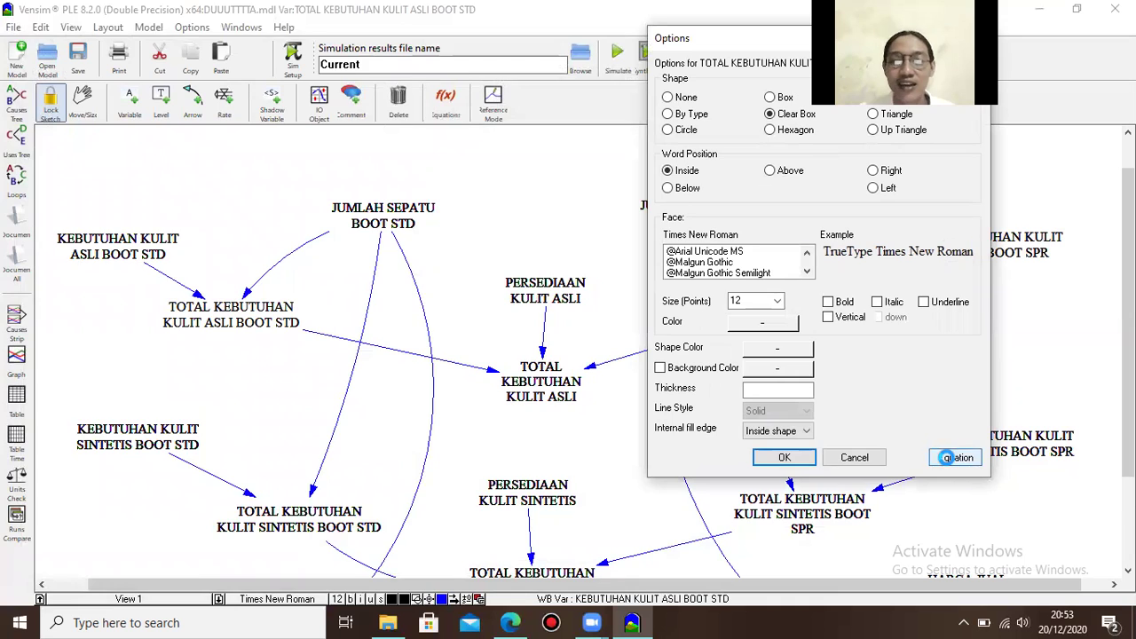
left_click(953, 455)
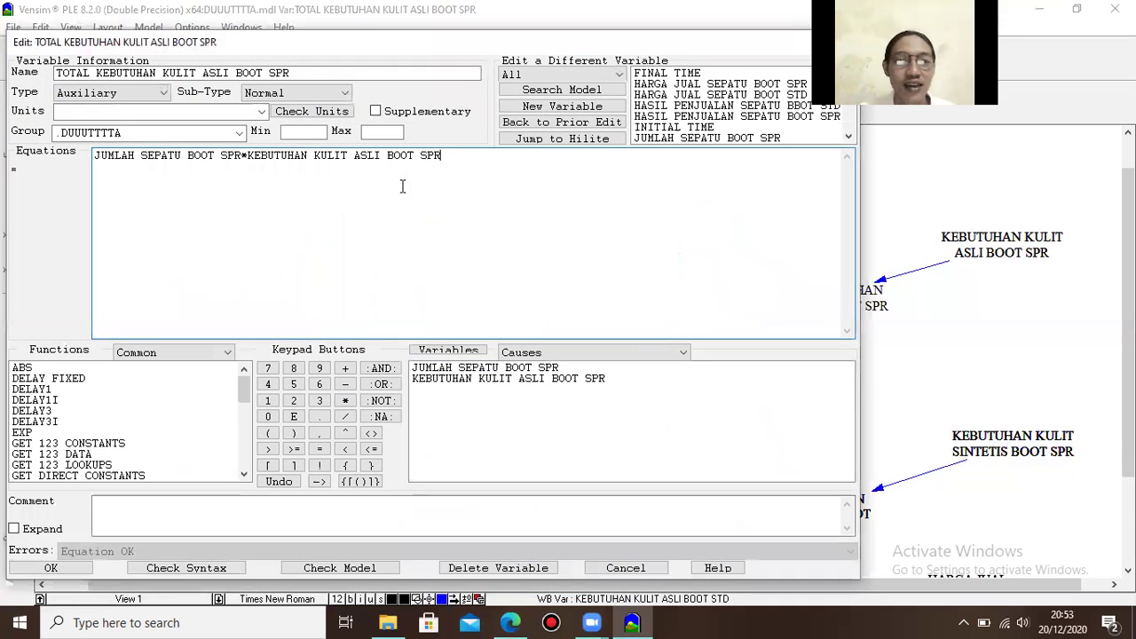
left_click(261, 112)
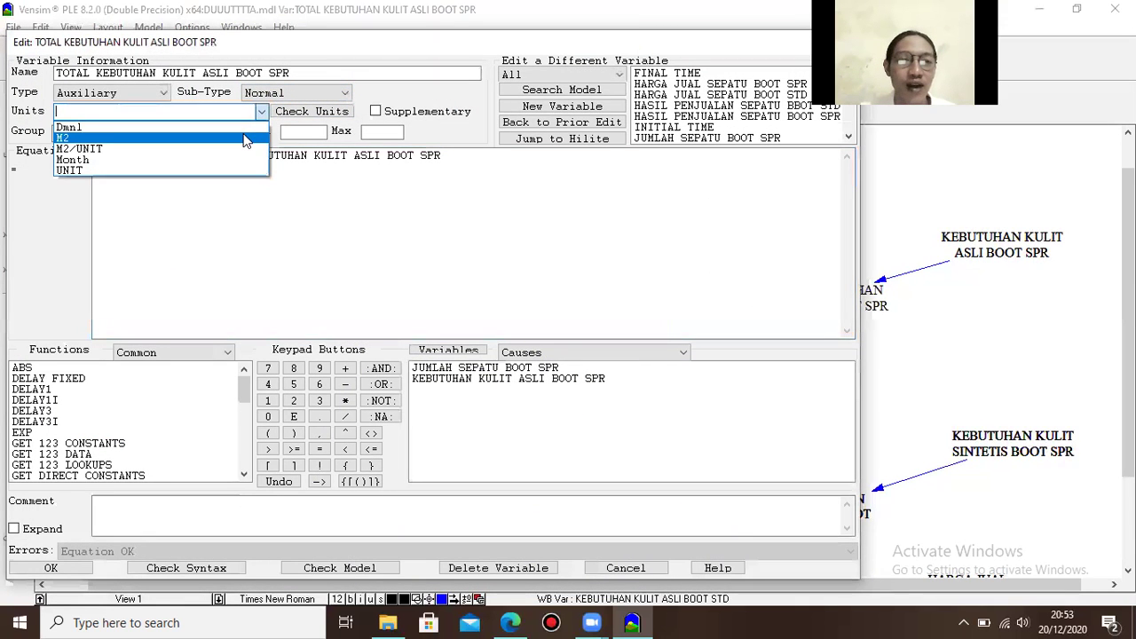
left_click(249, 138)
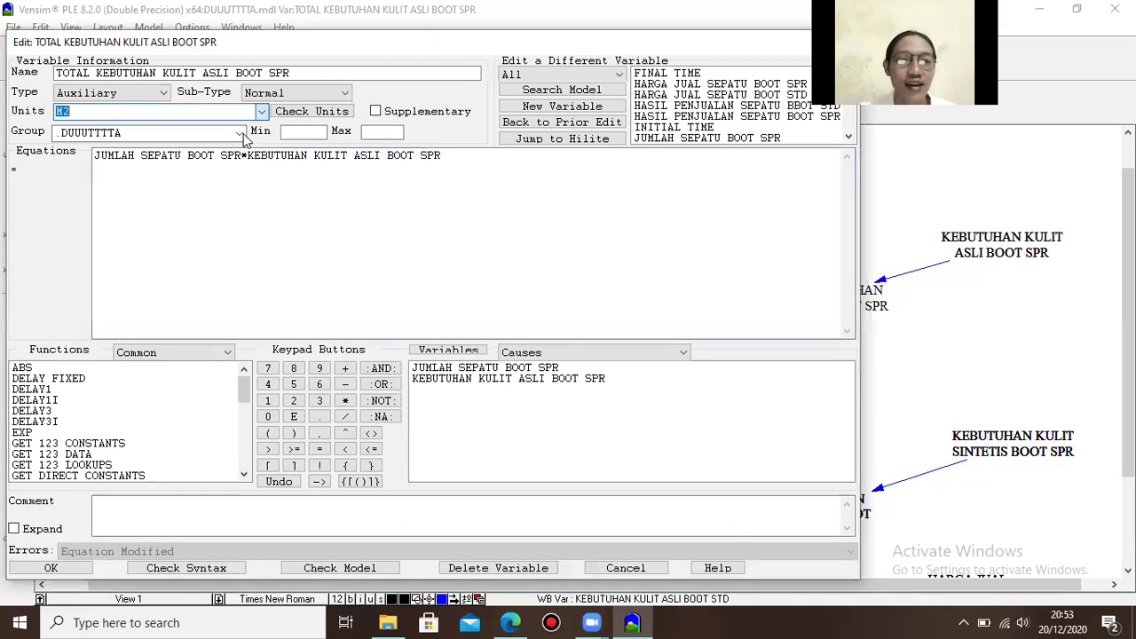
left_click(62, 570)
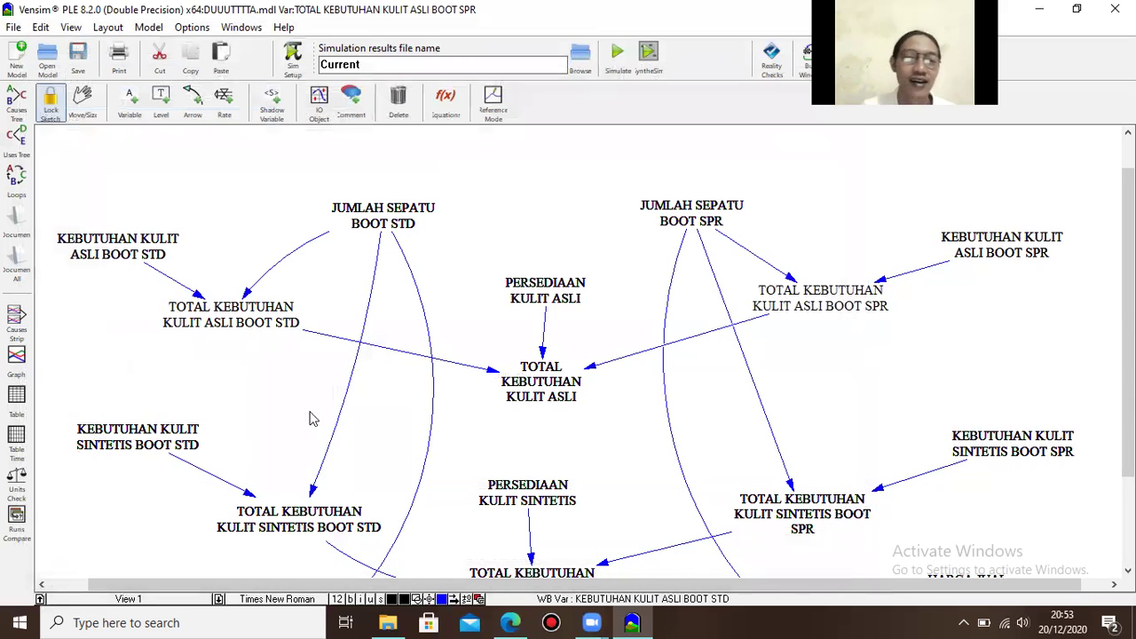
- Assign the existing M2 units to the combined TOTAL KEBUTUHAN KULIT ASLI variable
right_click(524, 374)
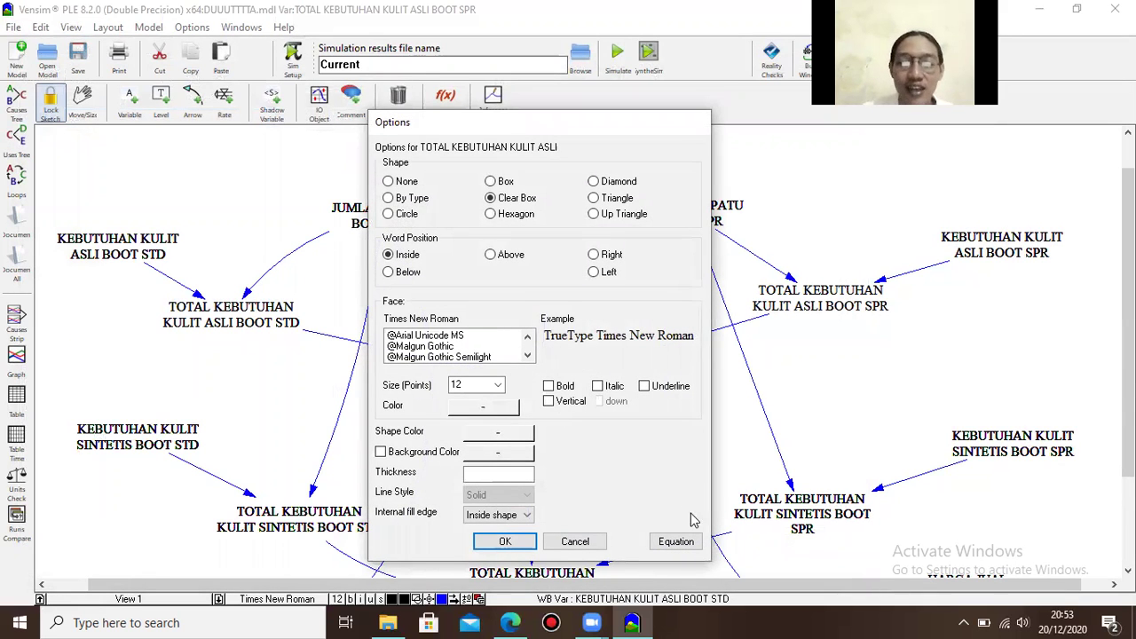
left_click(678, 541)
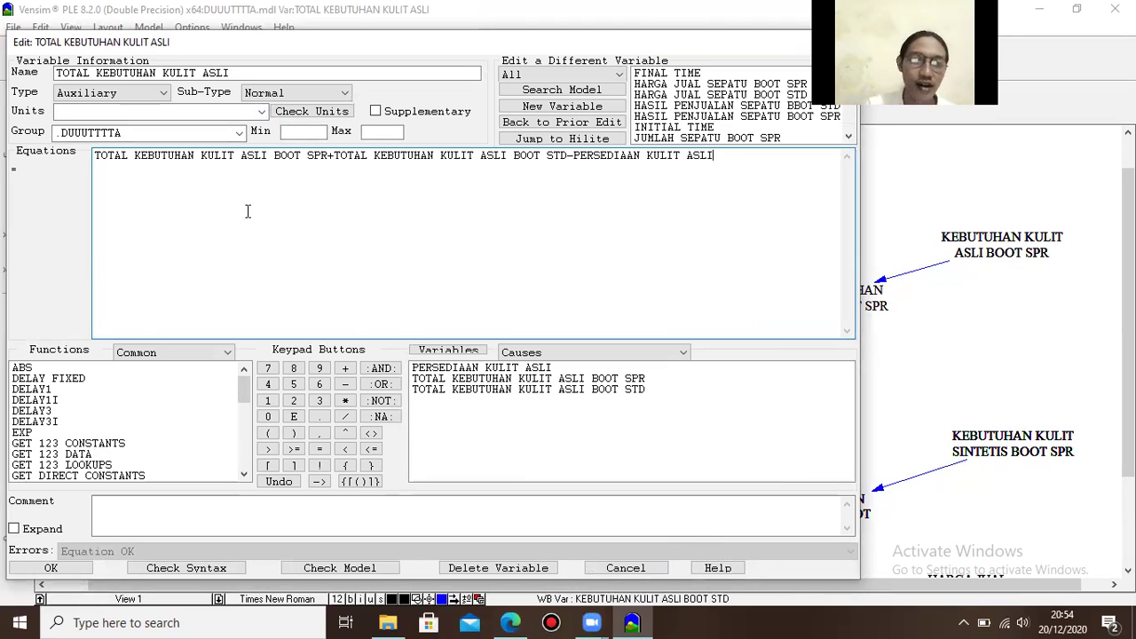
left_click(261, 112)
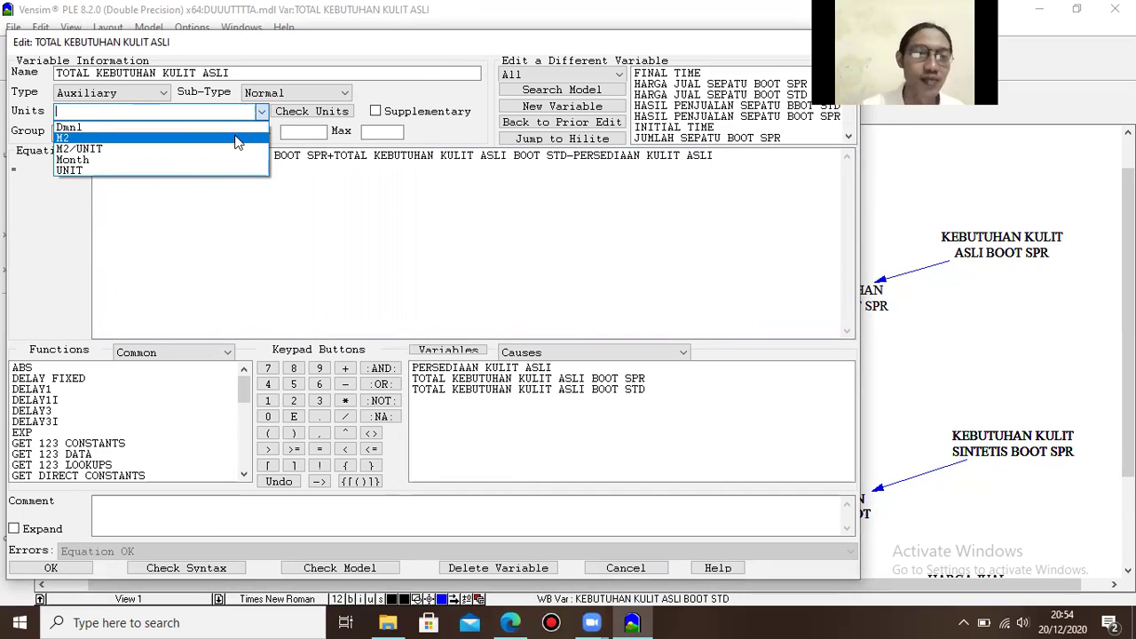
left_click(237, 139)
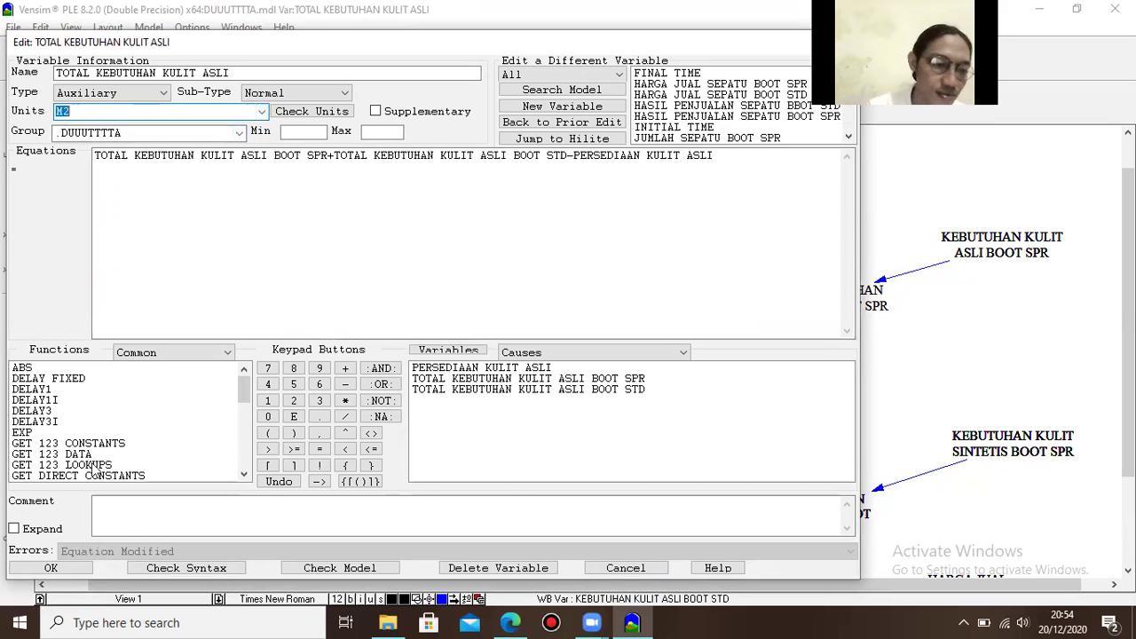
left_click(76, 568)
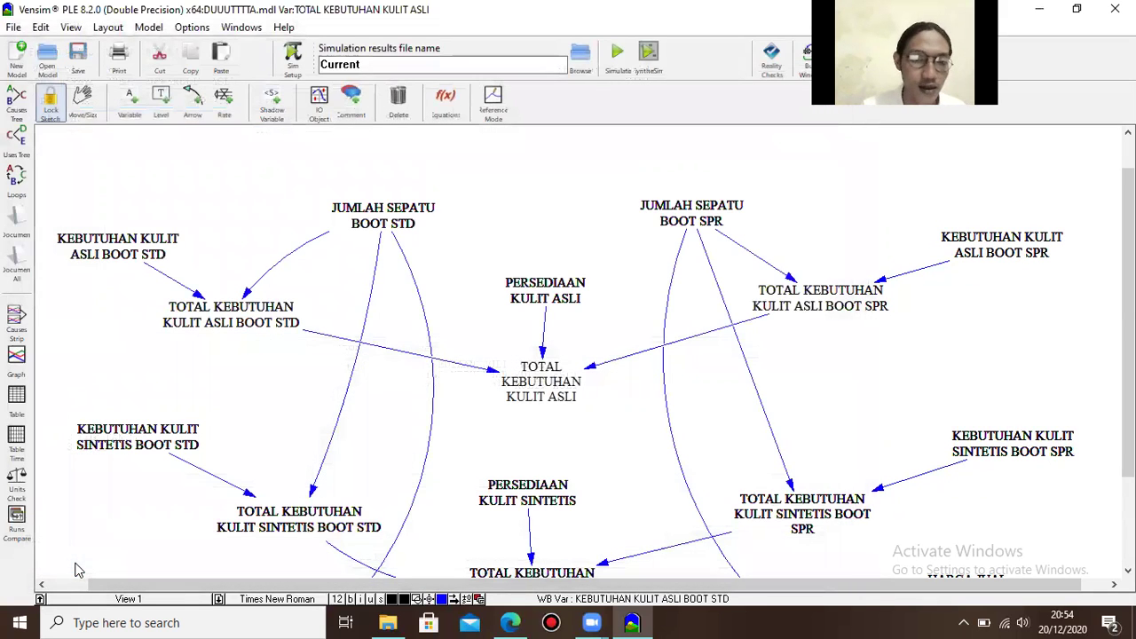
- Assign the existing M2 units to the PERSEDIAAN KULIT ASLI constant
right_click(560, 293)
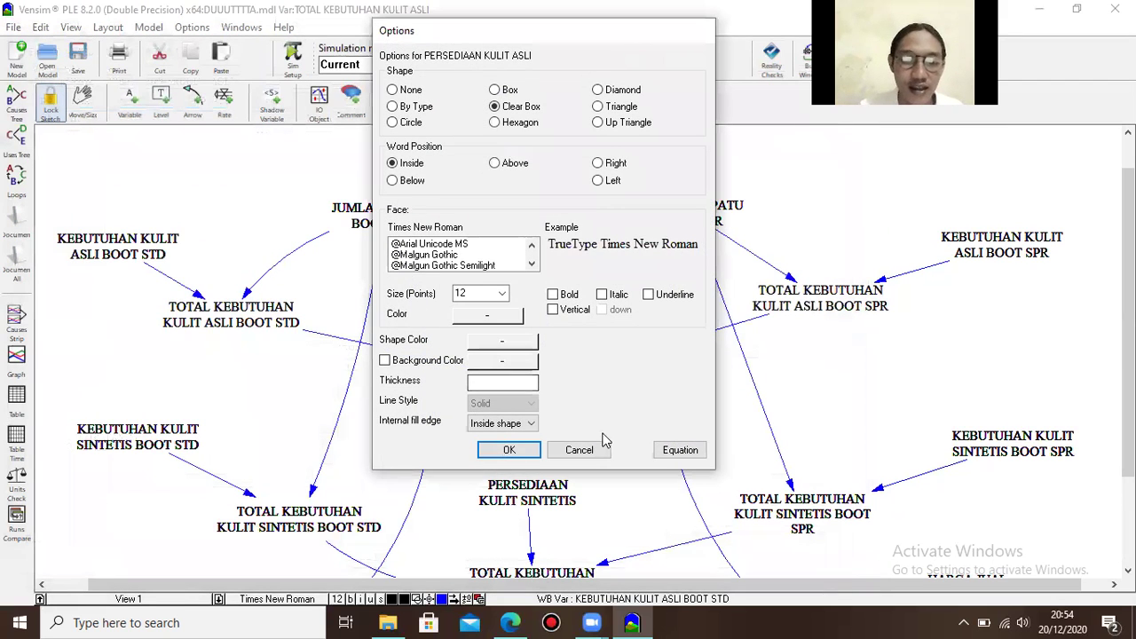
left_click(661, 445)
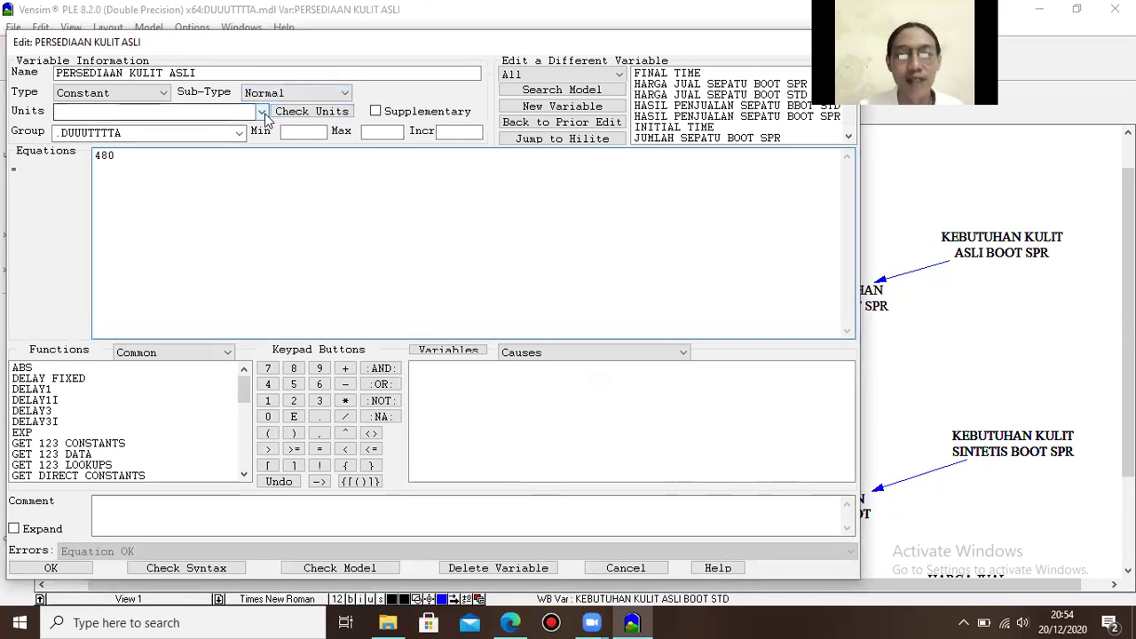
left_click(262, 111)
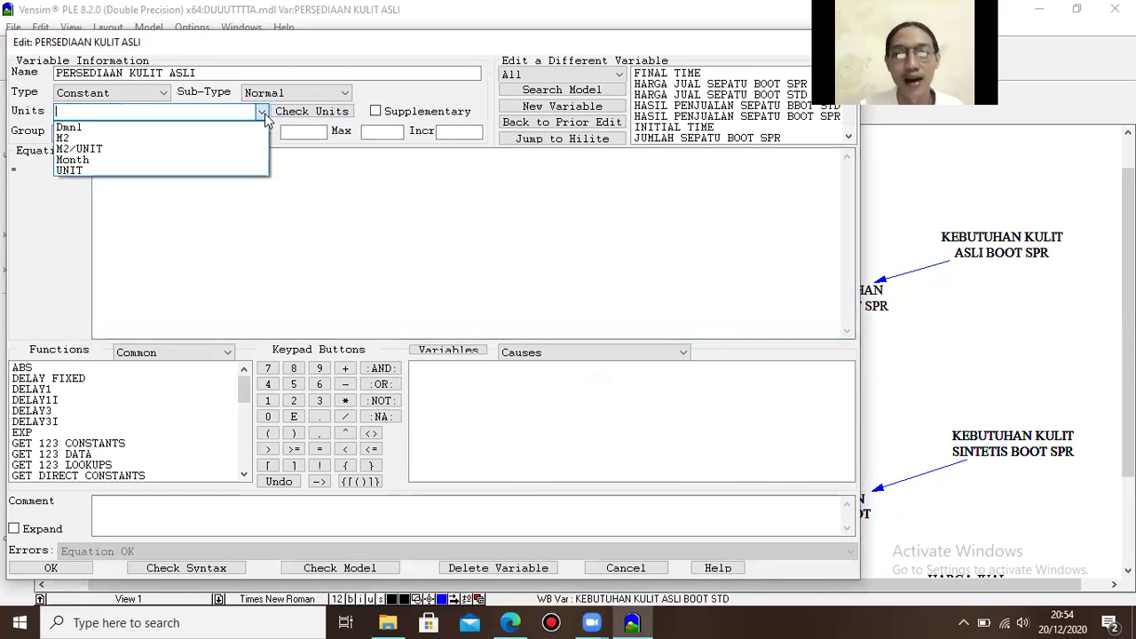
left_click(229, 142)
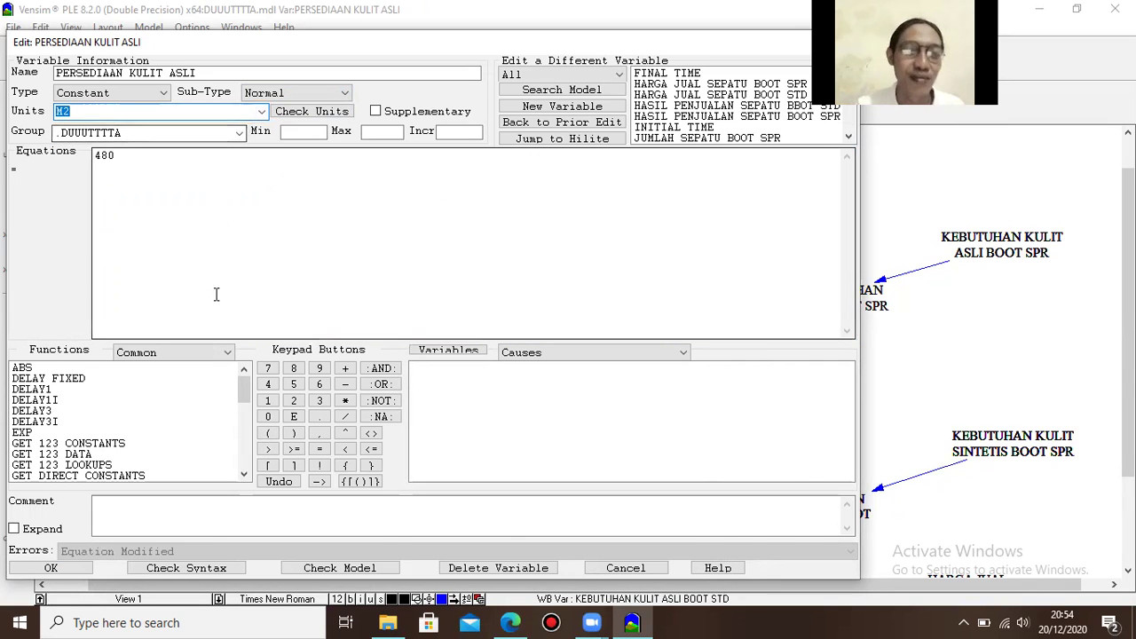
left_click(51, 567)
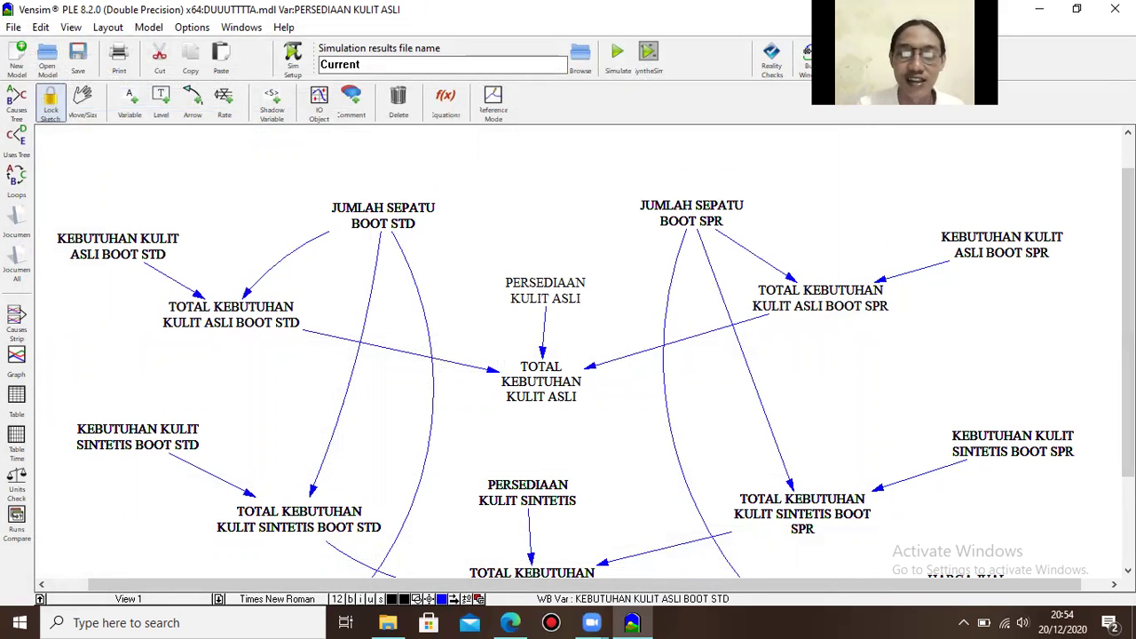
- Assign the existing M2/UNIT units to the KEBUTUHAN KULIT SINTETIS BOOT STD constant
scroll(1126, 338, "down", 2)
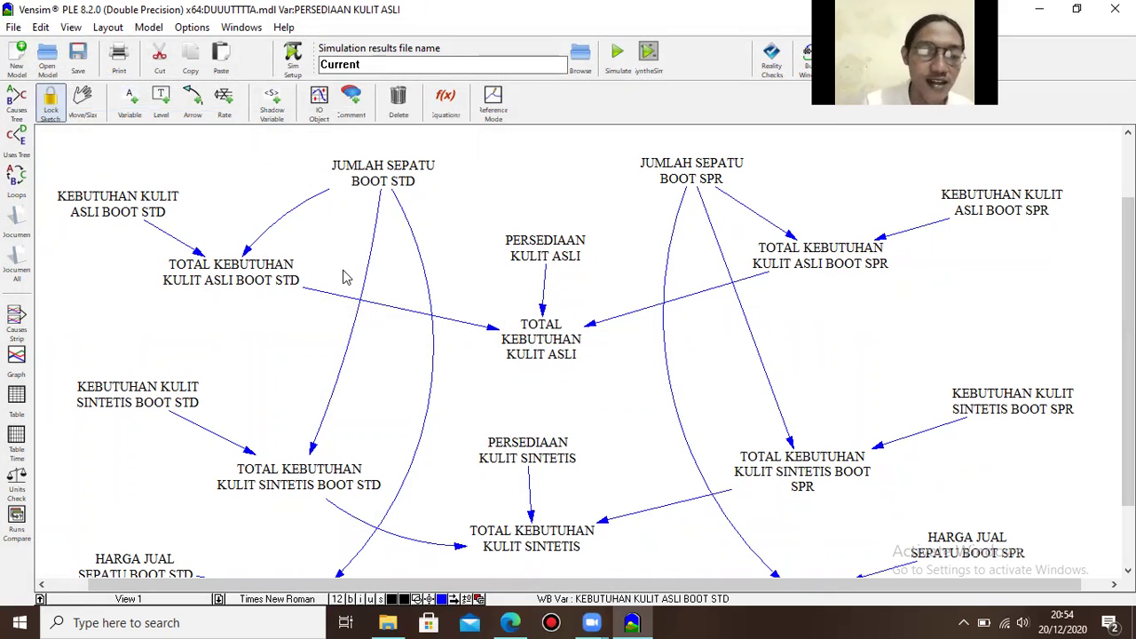
right_click(184, 391)
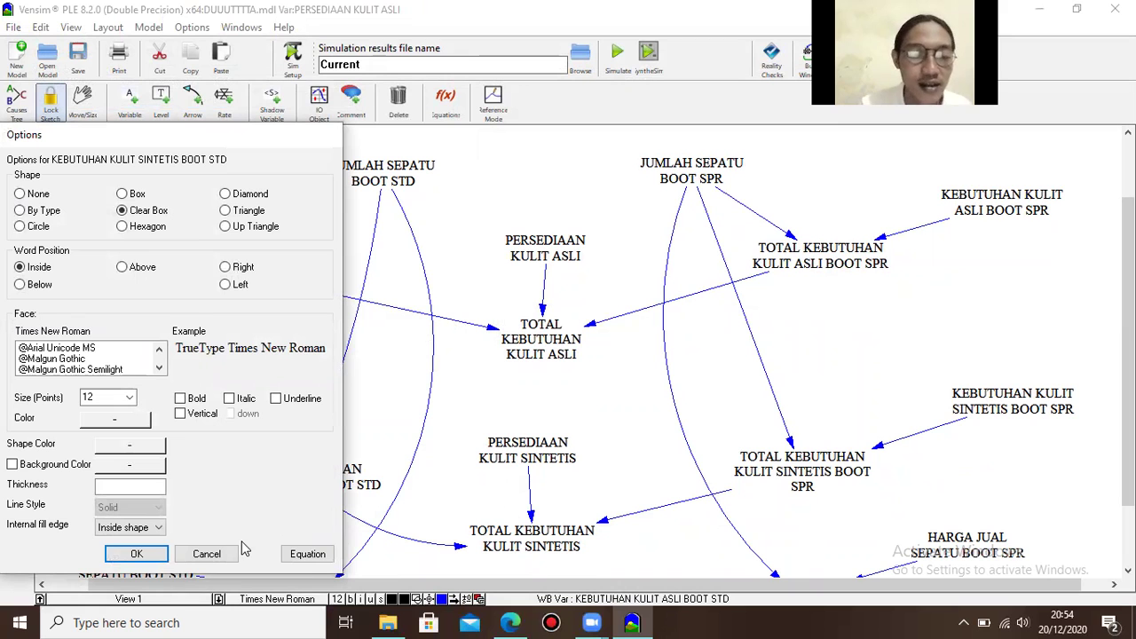
left_click(307, 553)
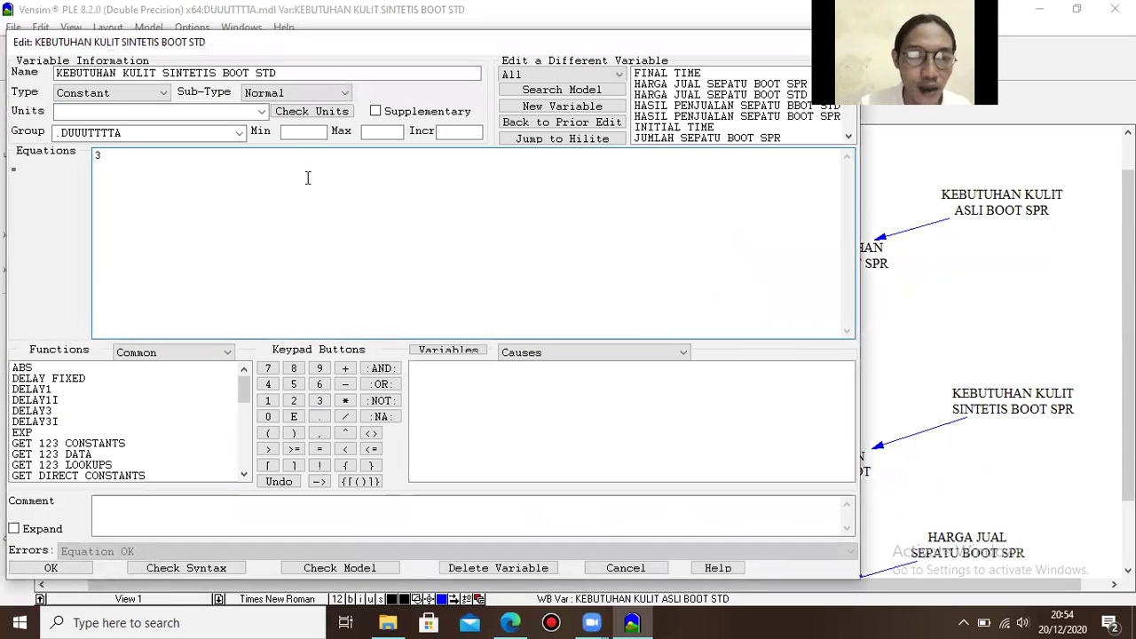
left_click(262, 111)
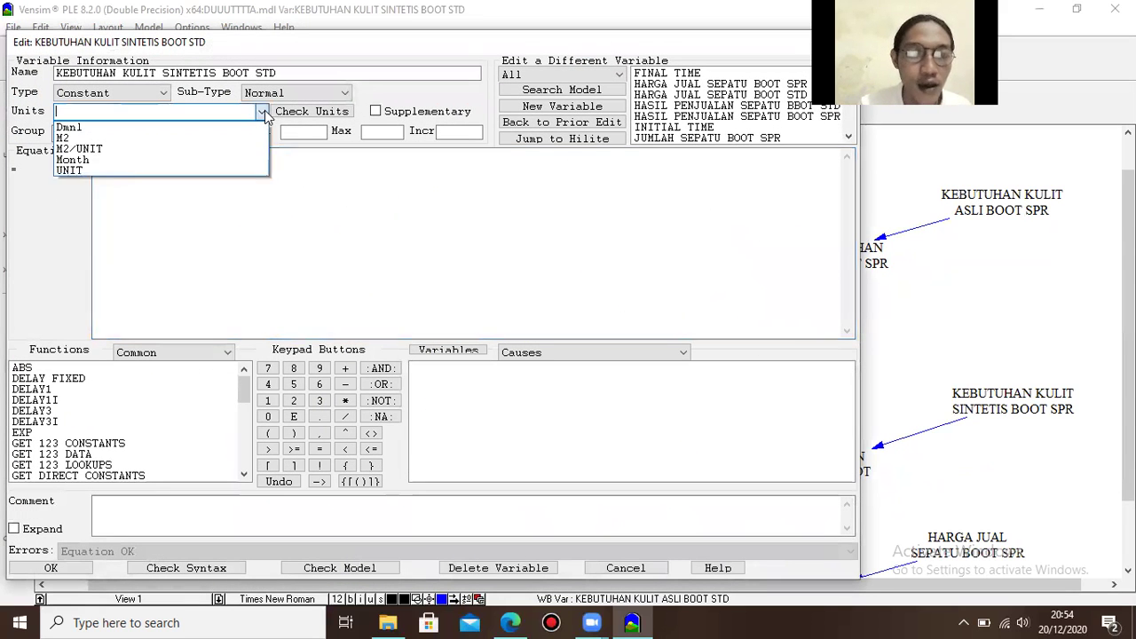
left_click(240, 148)
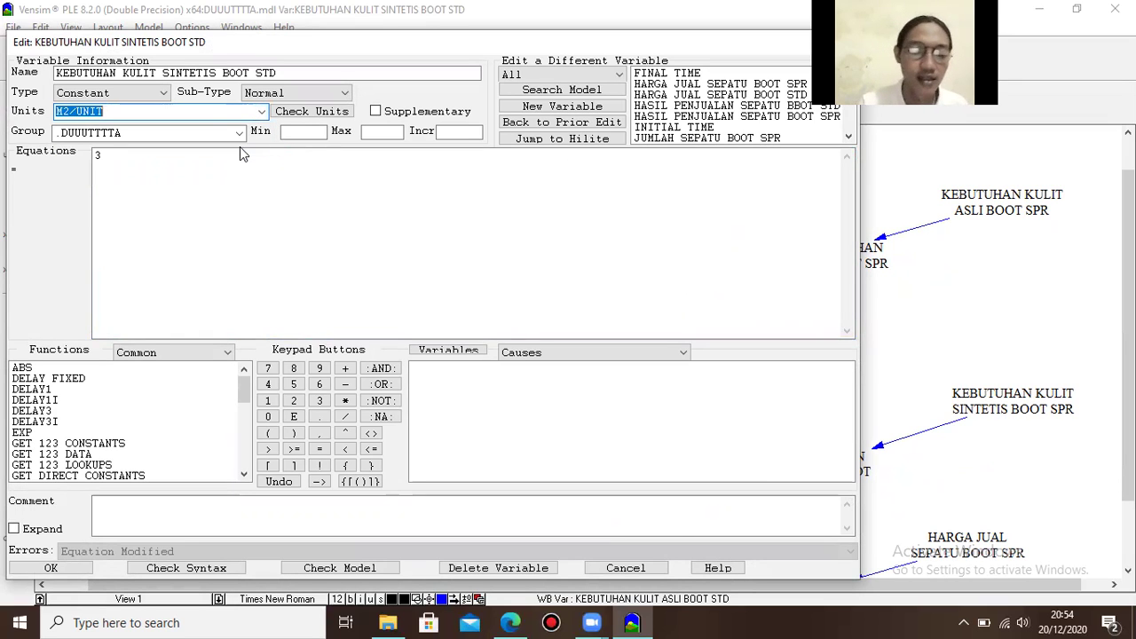
left_click(45, 571)
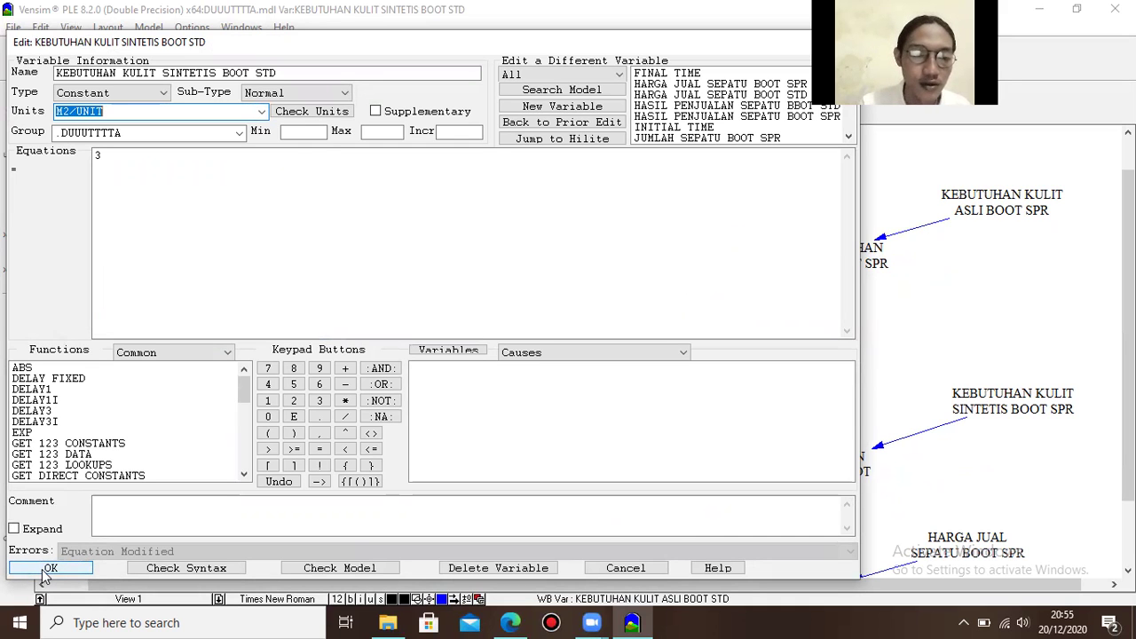
left_click(44, 573)
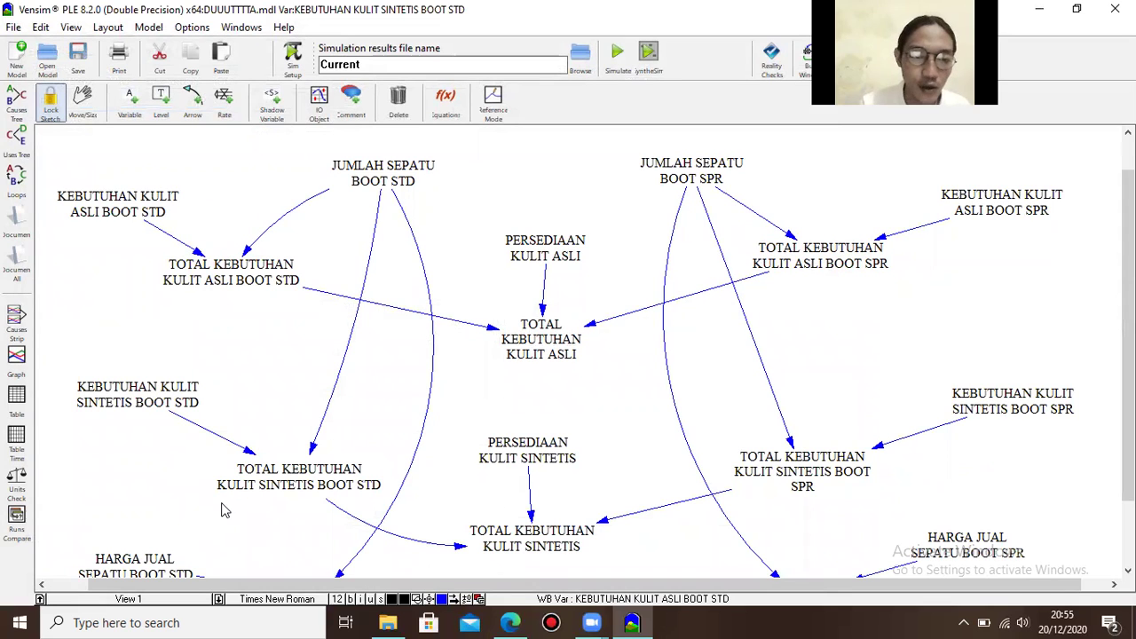
- Assign the existing M2 units to the TOTAL KEBUTUHAN KULIT SINTETIS BOOT STD variable
right_click(289, 493)
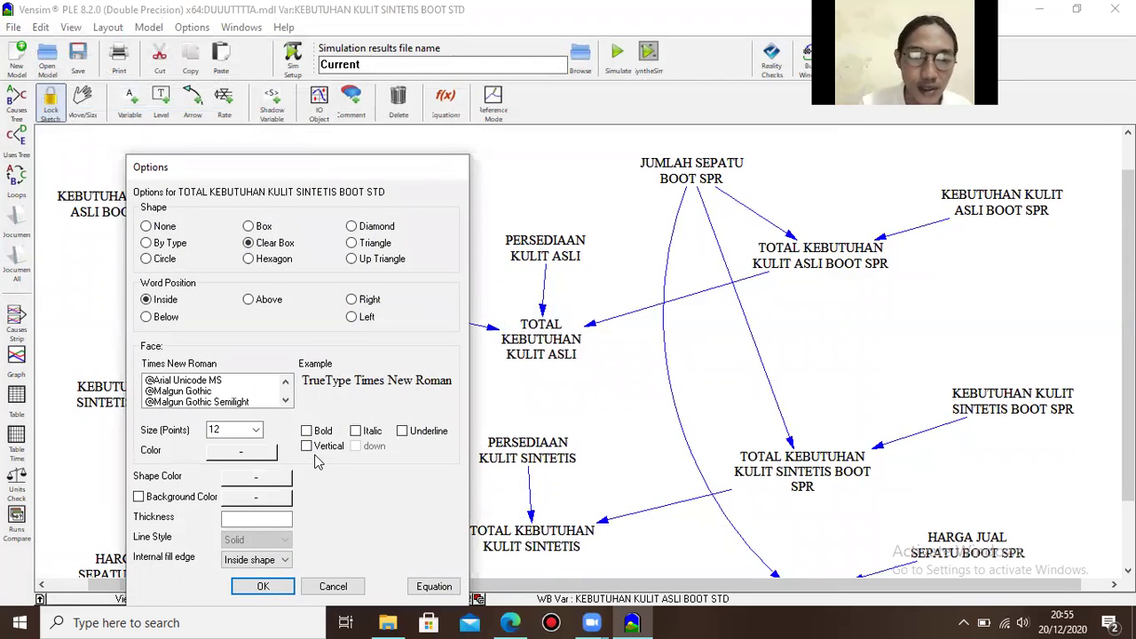
left_click(444, 585)
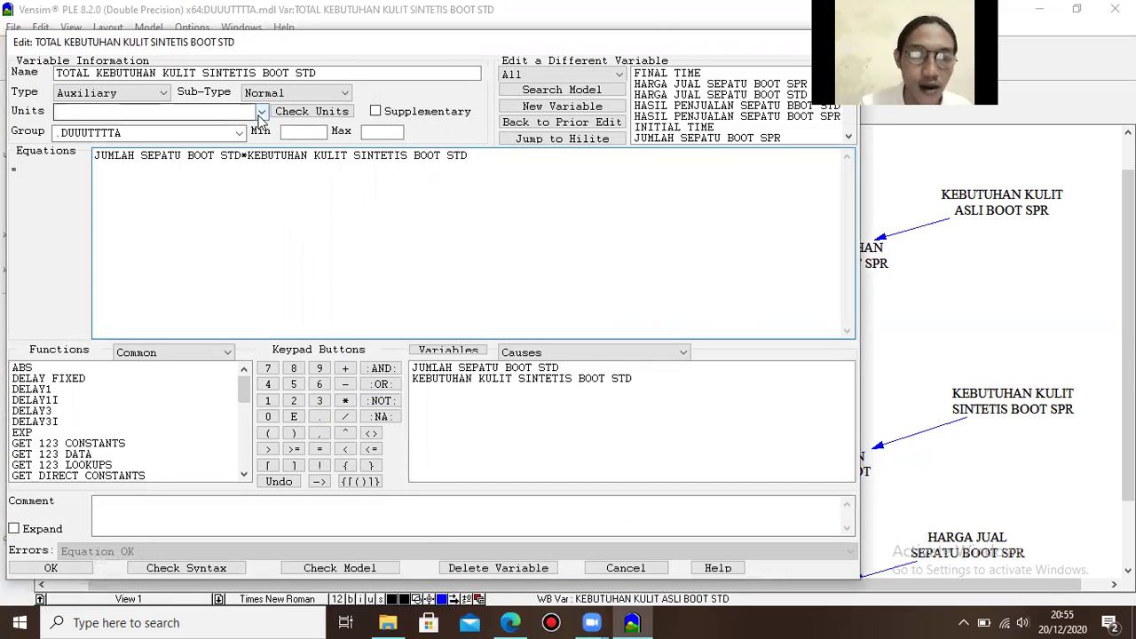
left_click(262, 113)
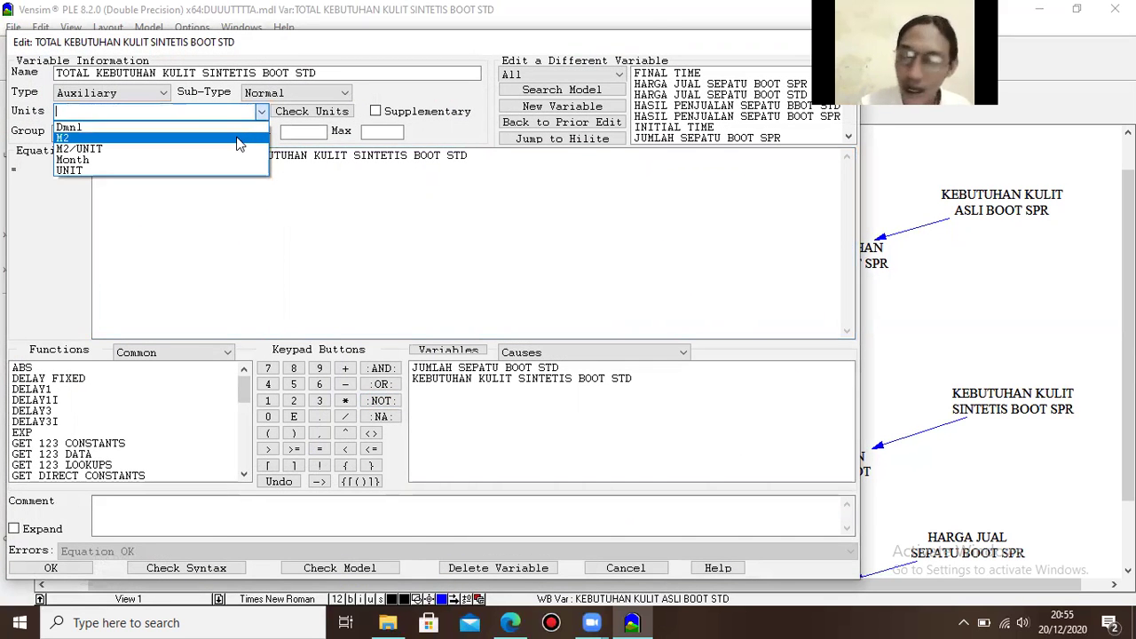
left_click(238, 140)
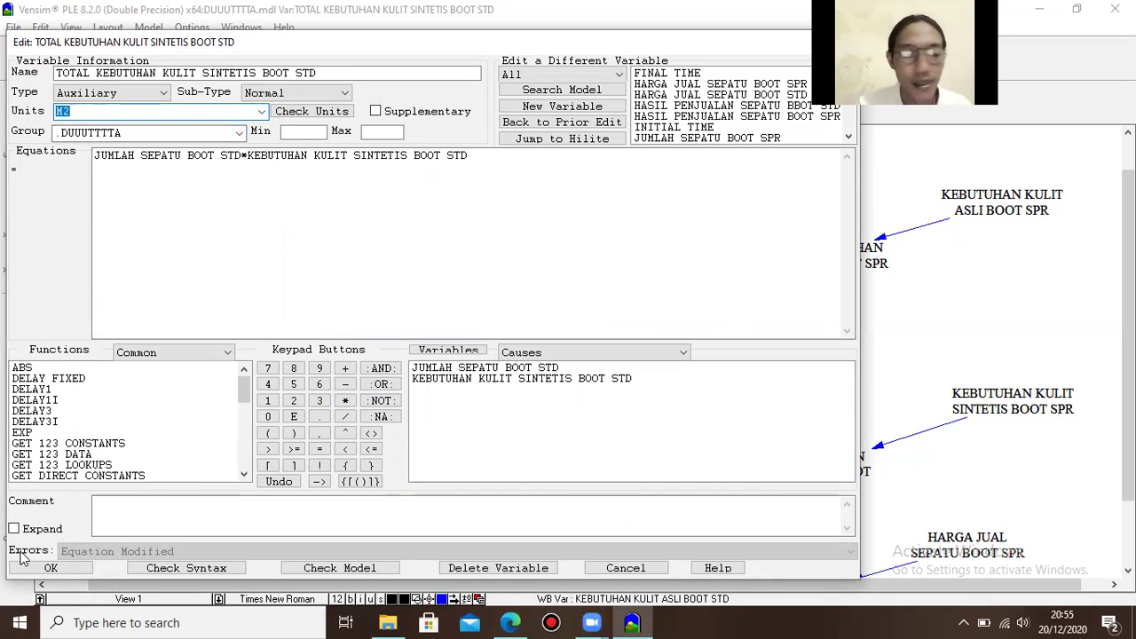
left_click(49, 568)
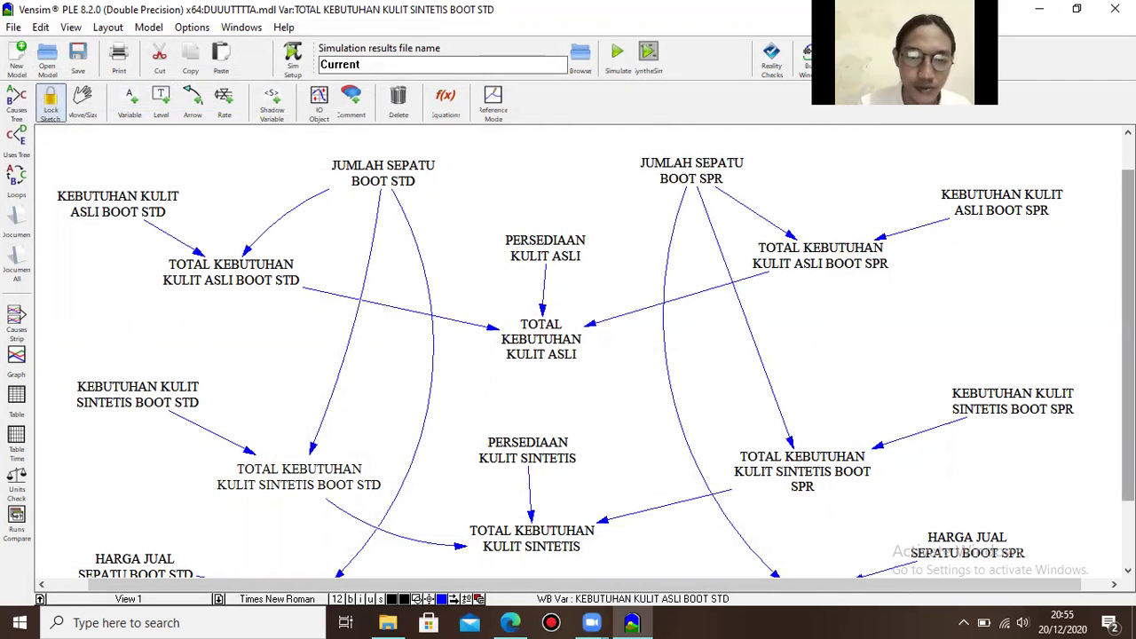
- Assign the existing M2 units to the TOTAL KEBUTUHAN KULIT SINTETIS BOOT SPR variable
scroll(1128, 337, "down", 1)
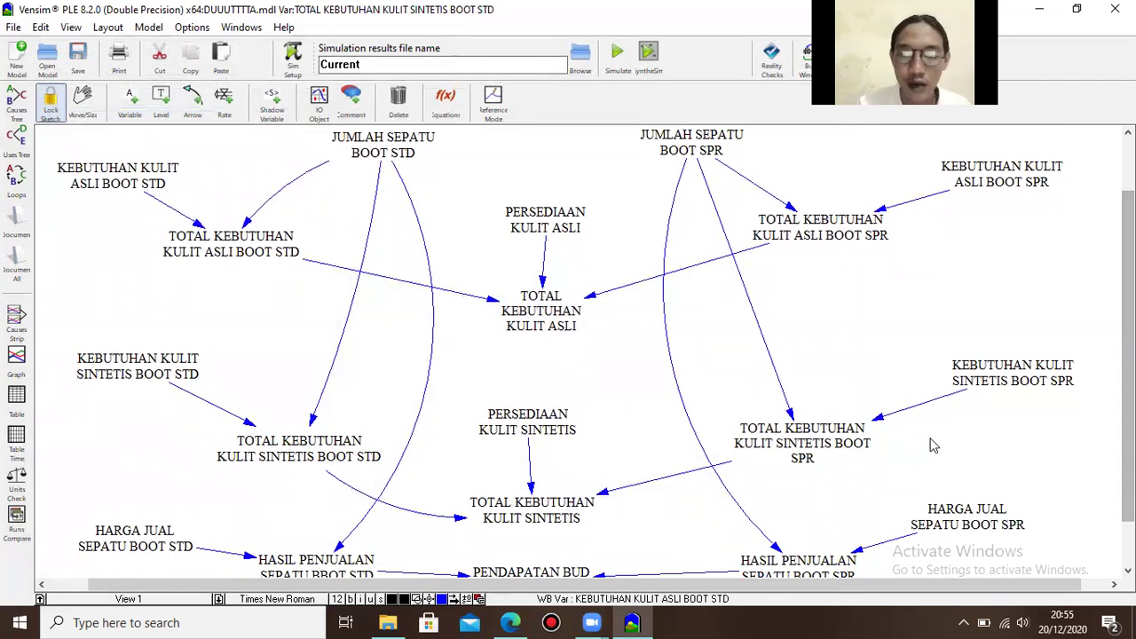
right_click(834, 458)
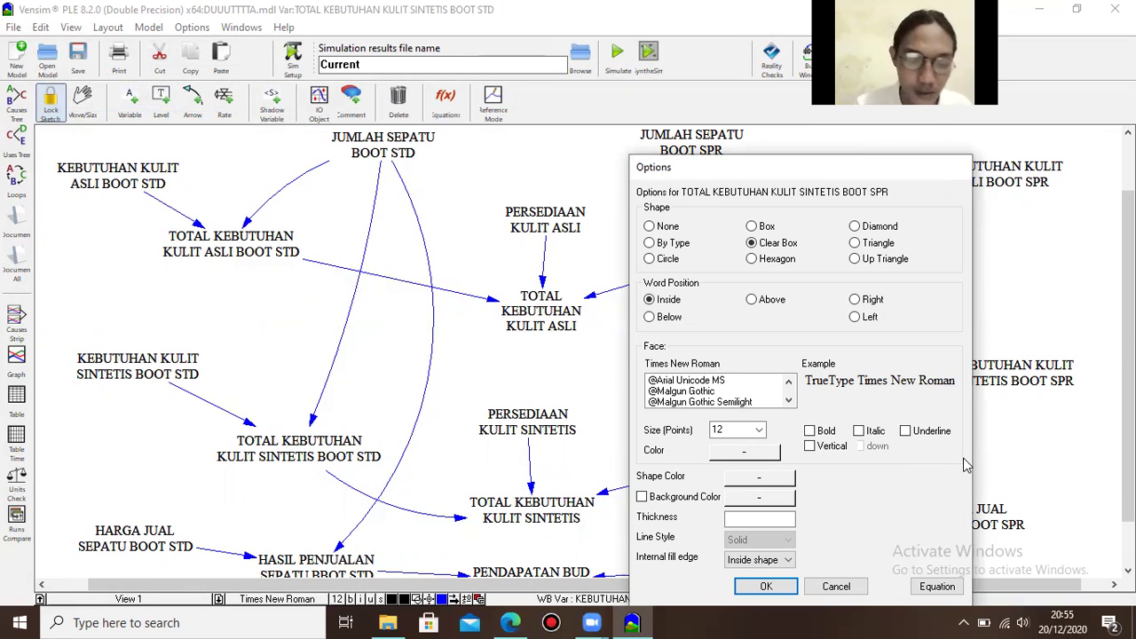
left_click(928, 586)
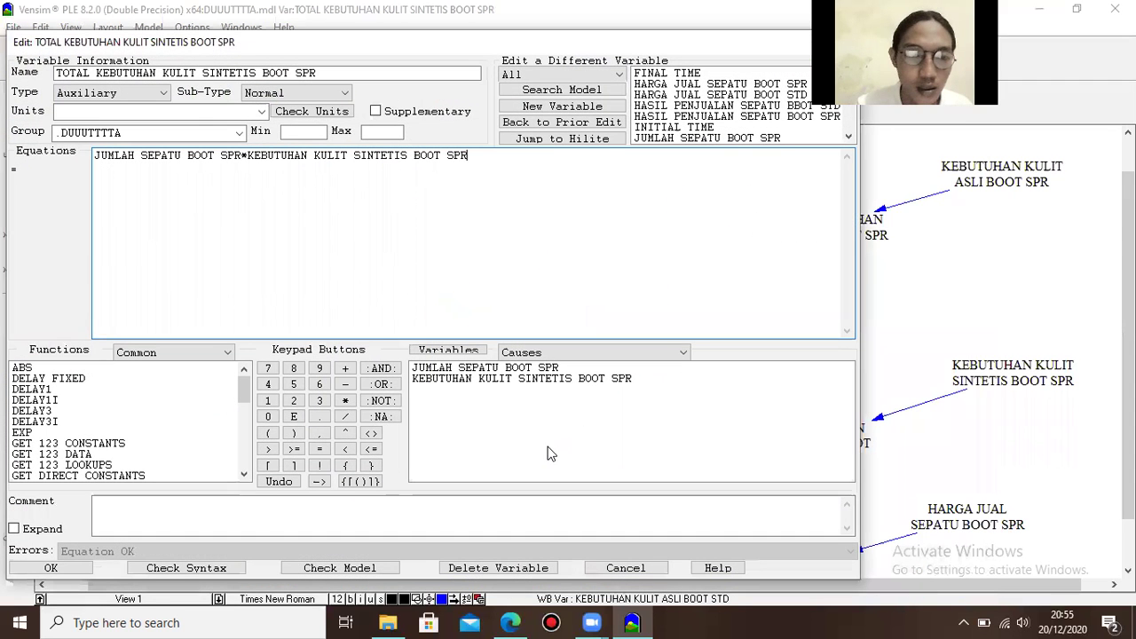
left_click(263, 112)
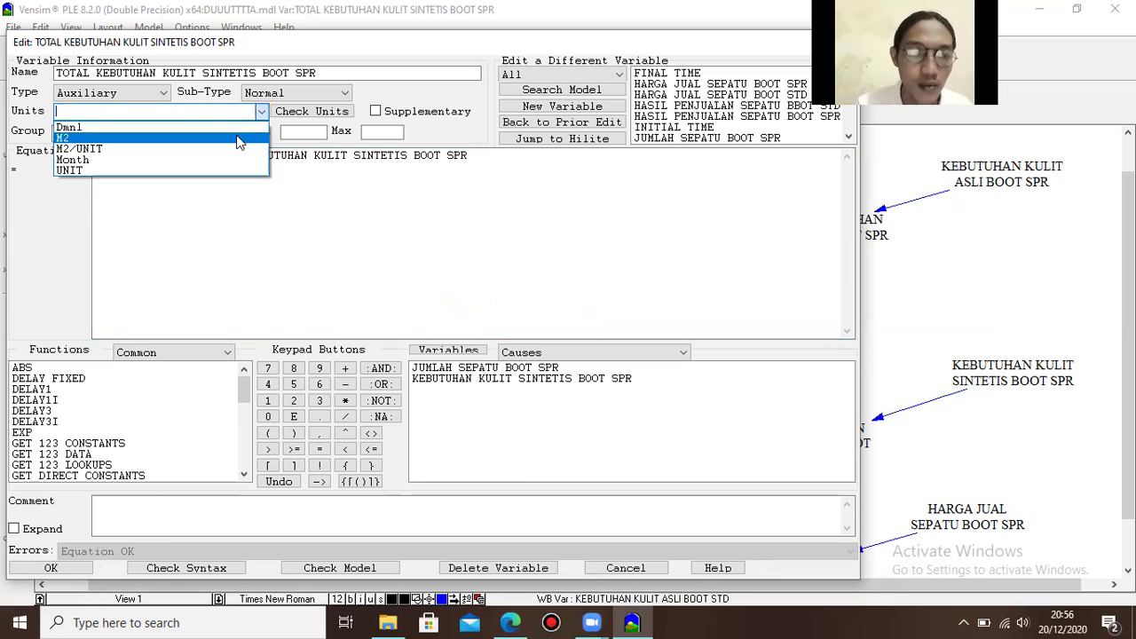
left_click(238, 139)
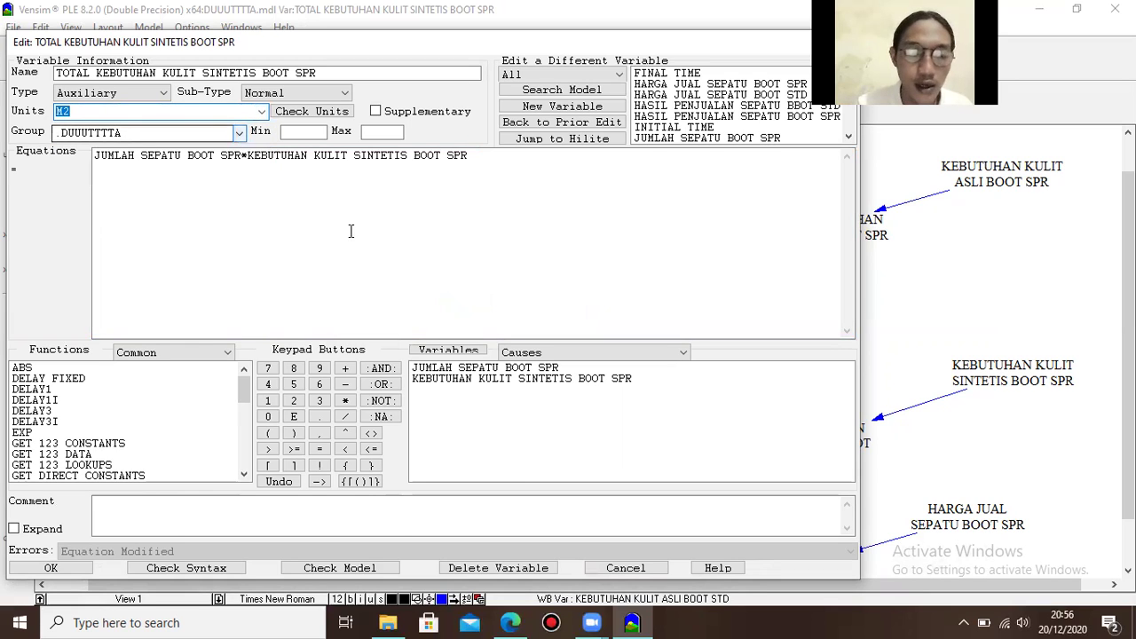
left_click(27, 573)
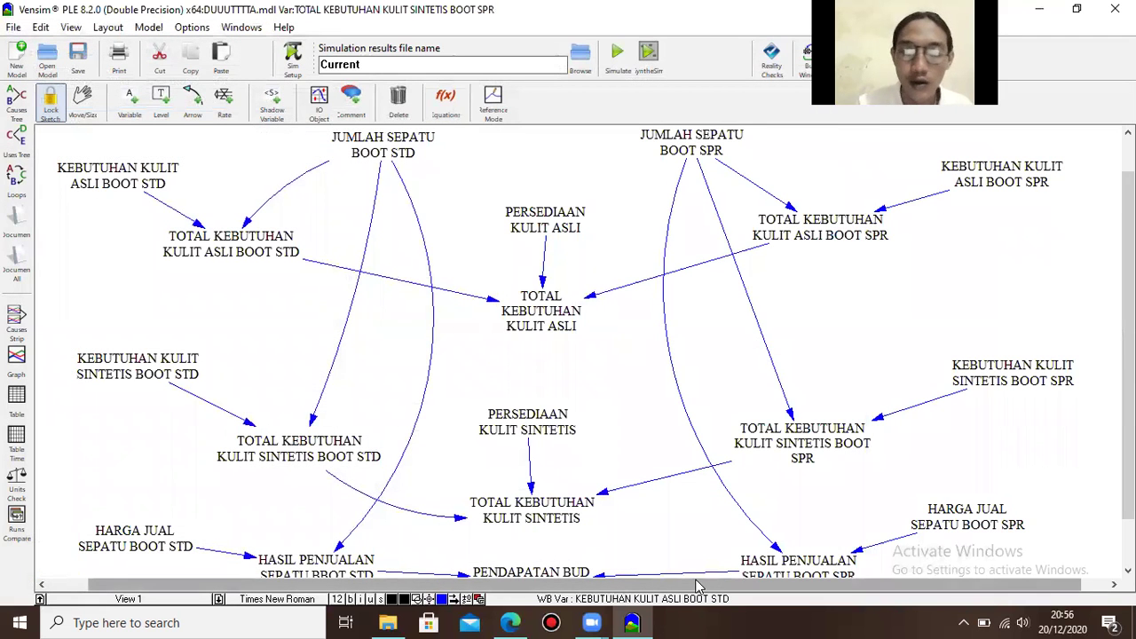
- Assign the existing M2/UNIT units to the KEBUTUHAN KULIT SINTETIS BOOT SPR constant
right_click(1022, 364)
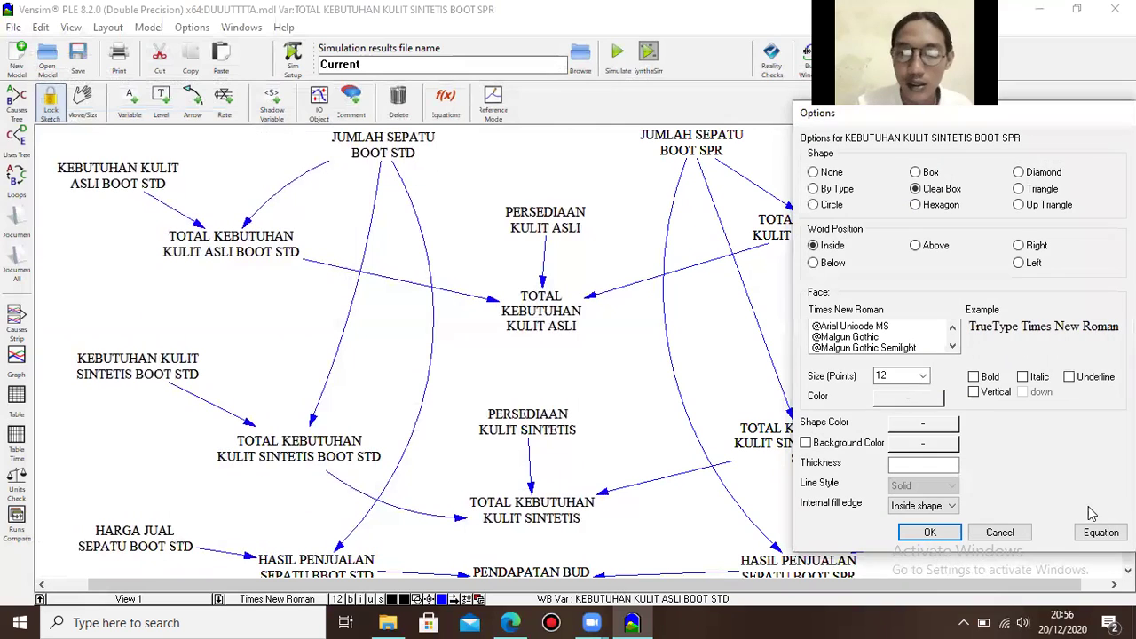
left_click(1090, 537)
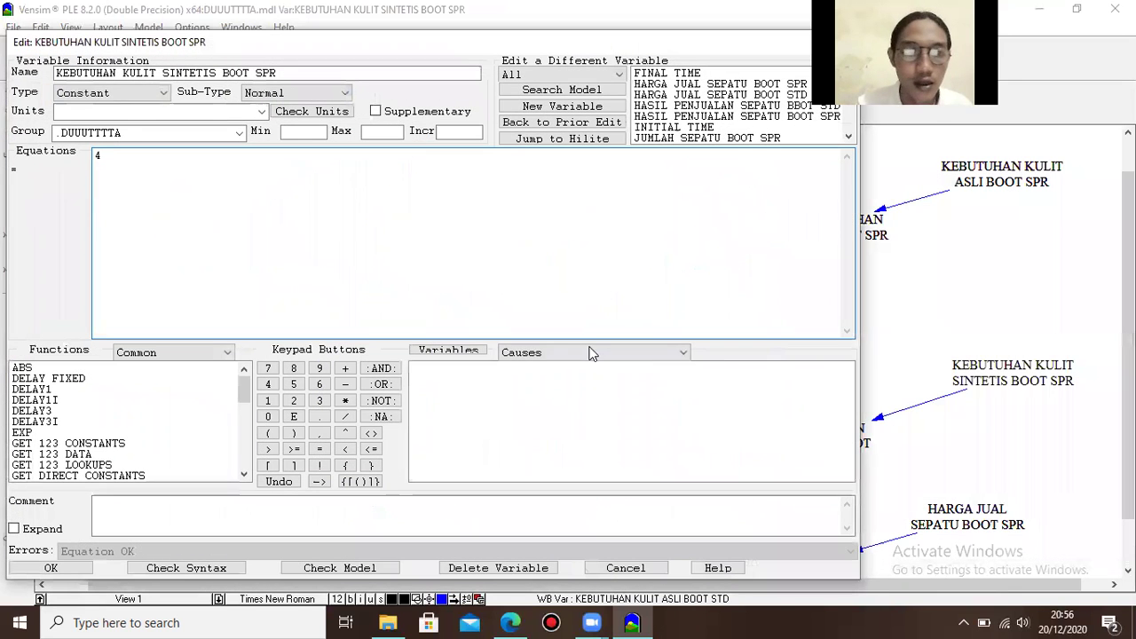
left_click(261, 111)
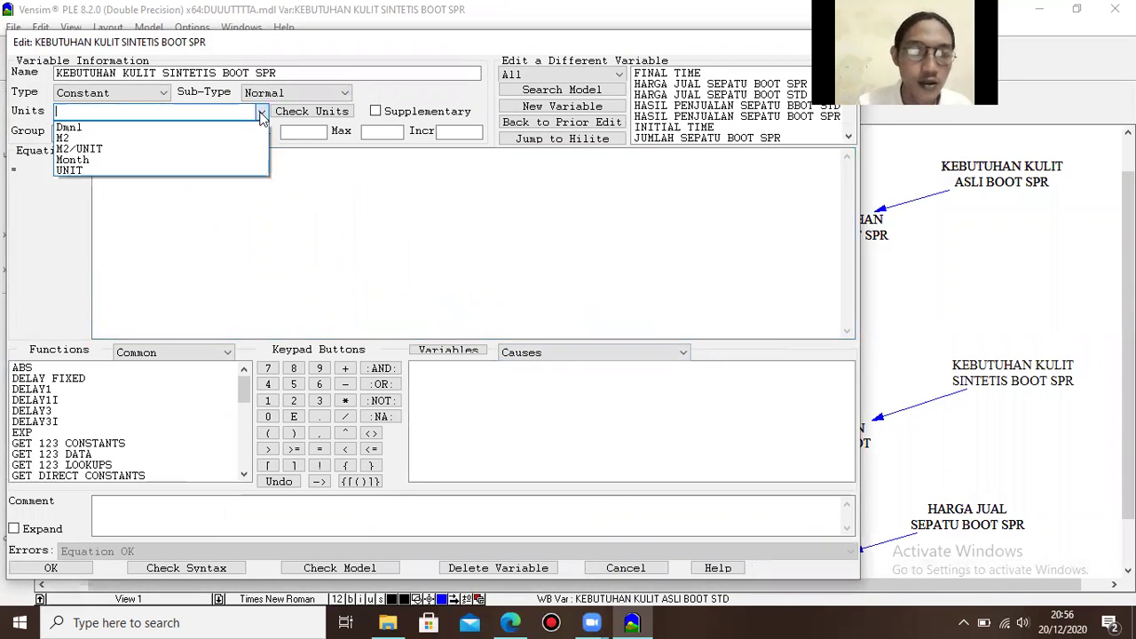
left_click(228, 149)
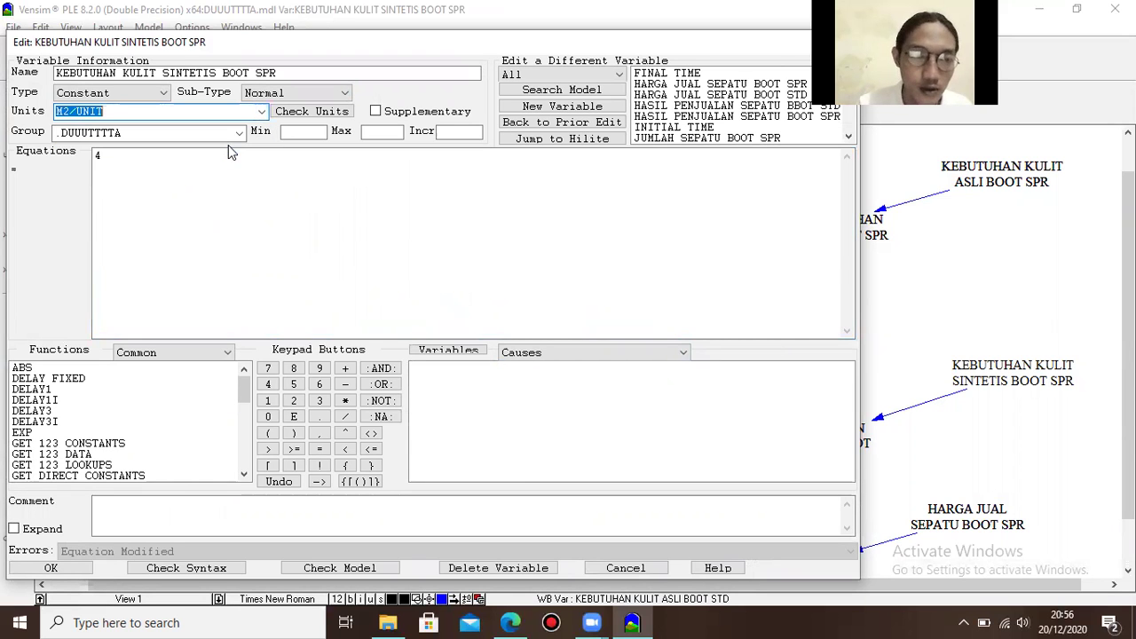
left_click(25, 569)
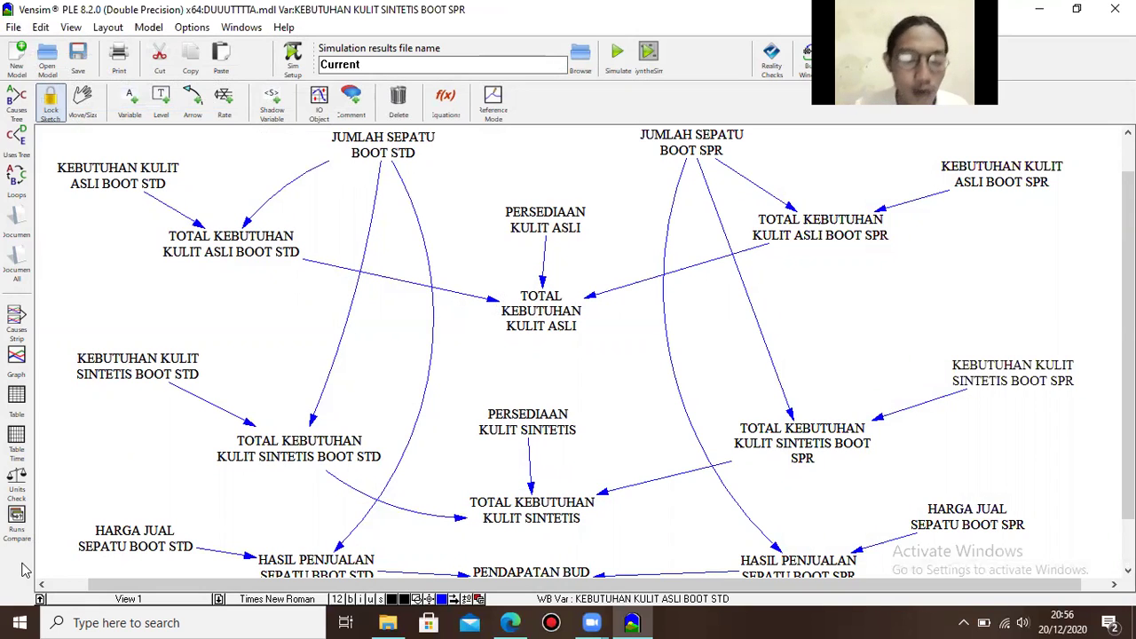
- Assign the existing M2 units to the combined TOTAL KEBUTUHAN KULIT SINTETIS variable
right_click(481, 502)
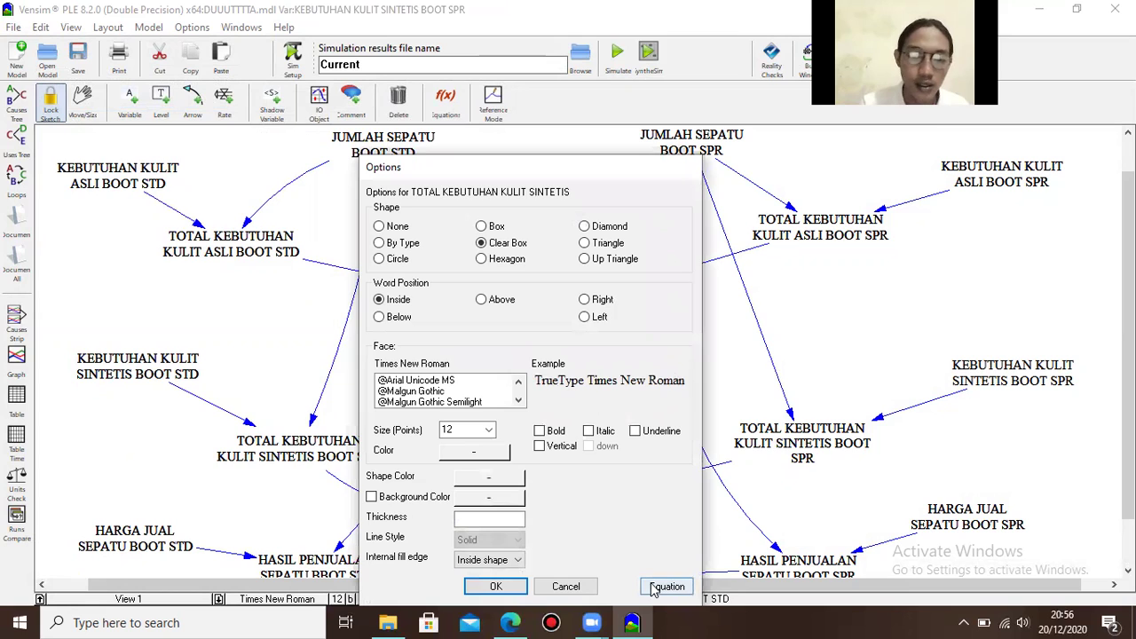
left_click(657, 586)
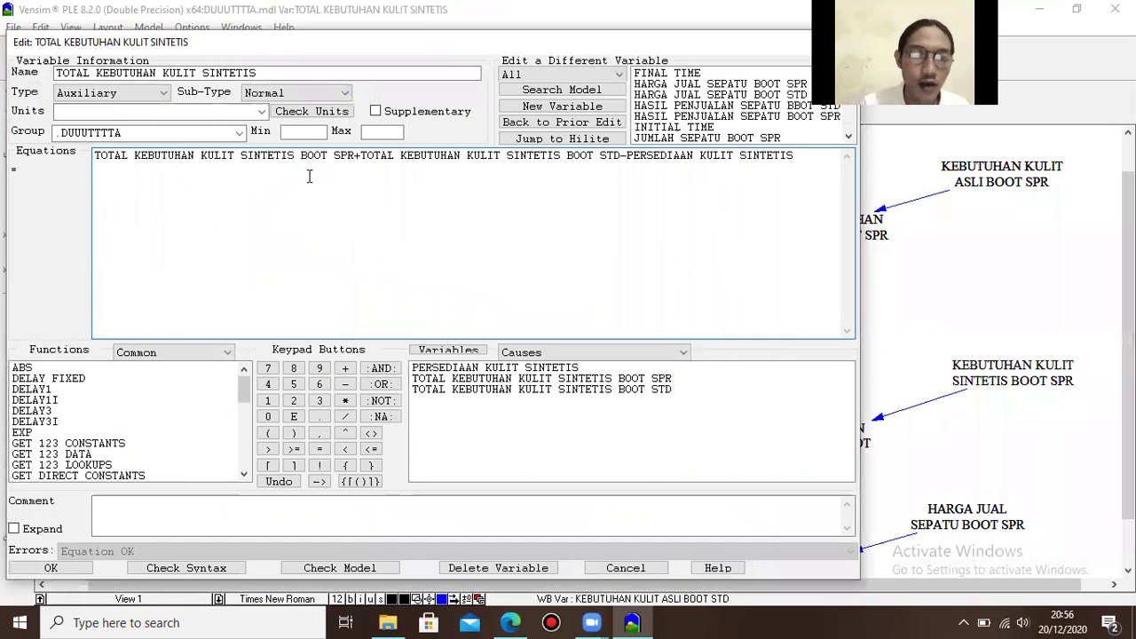
left_click(262, 111)
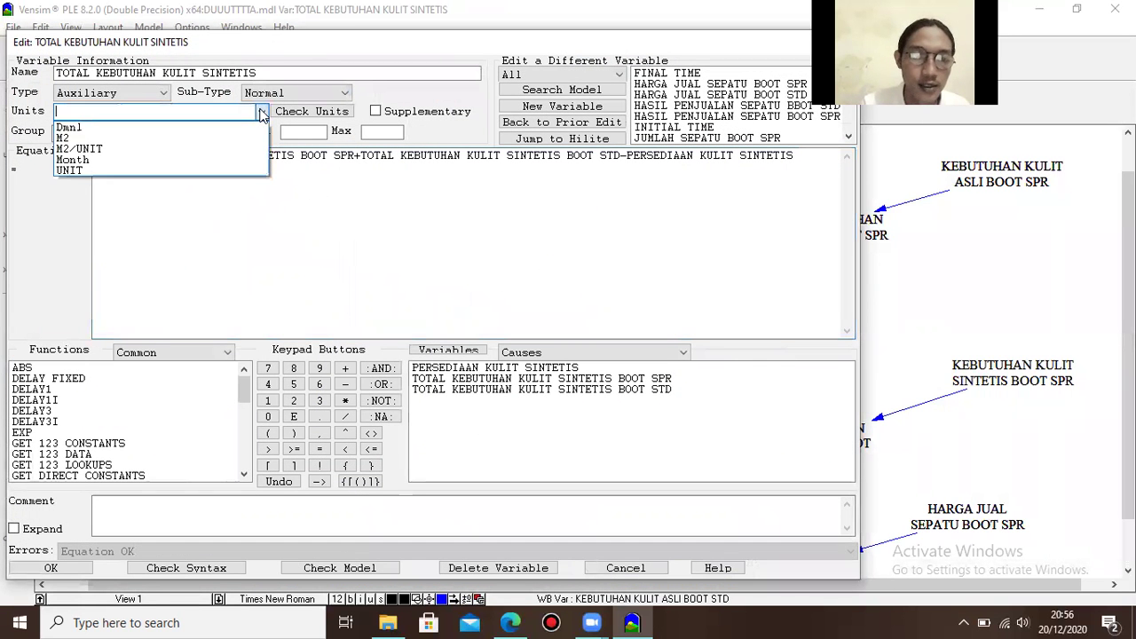
left_click(226, 139)
left_click(58, 568)
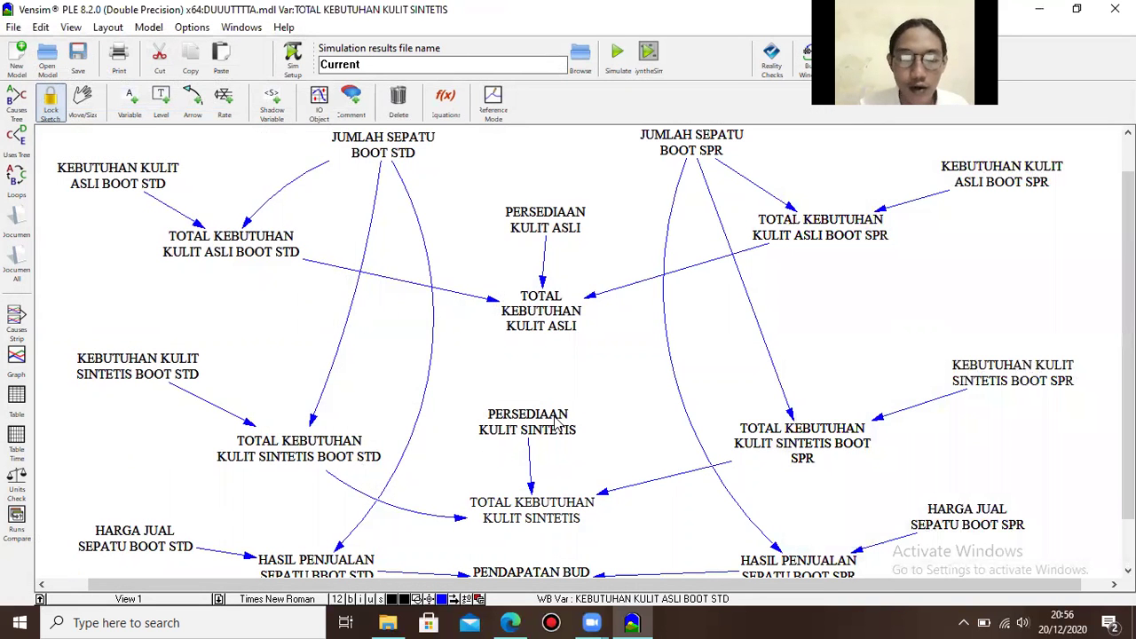
- Assign the existing M2 units to the PERSEDIAAN KULIT SINTETIS constant
left_click(557, 422)
right_click(556, 422)
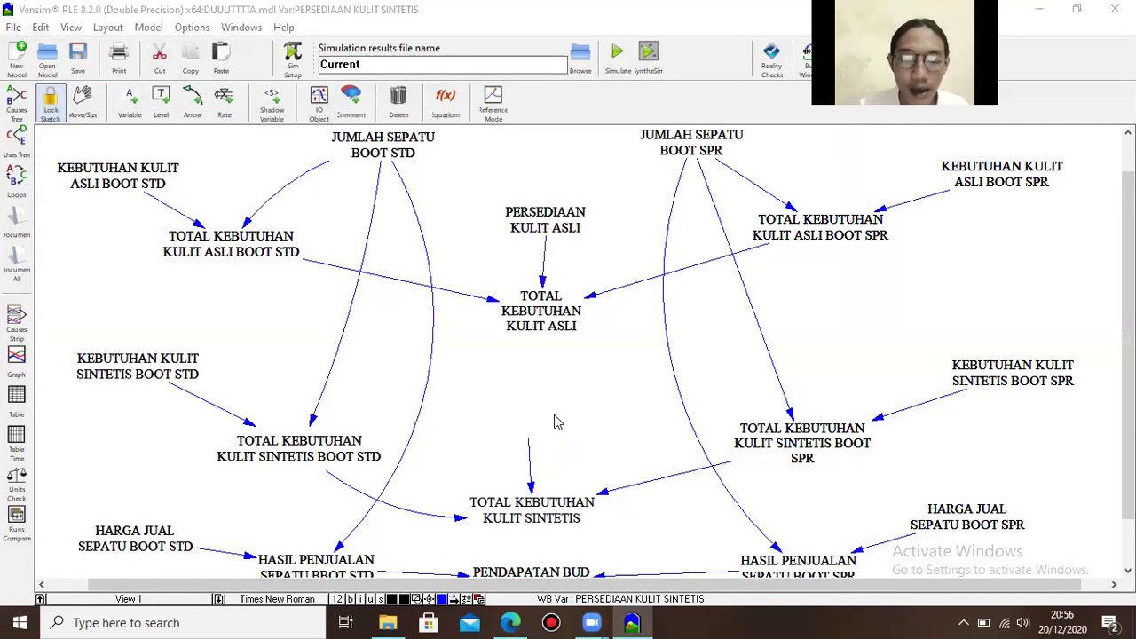
left_click(661, 582)
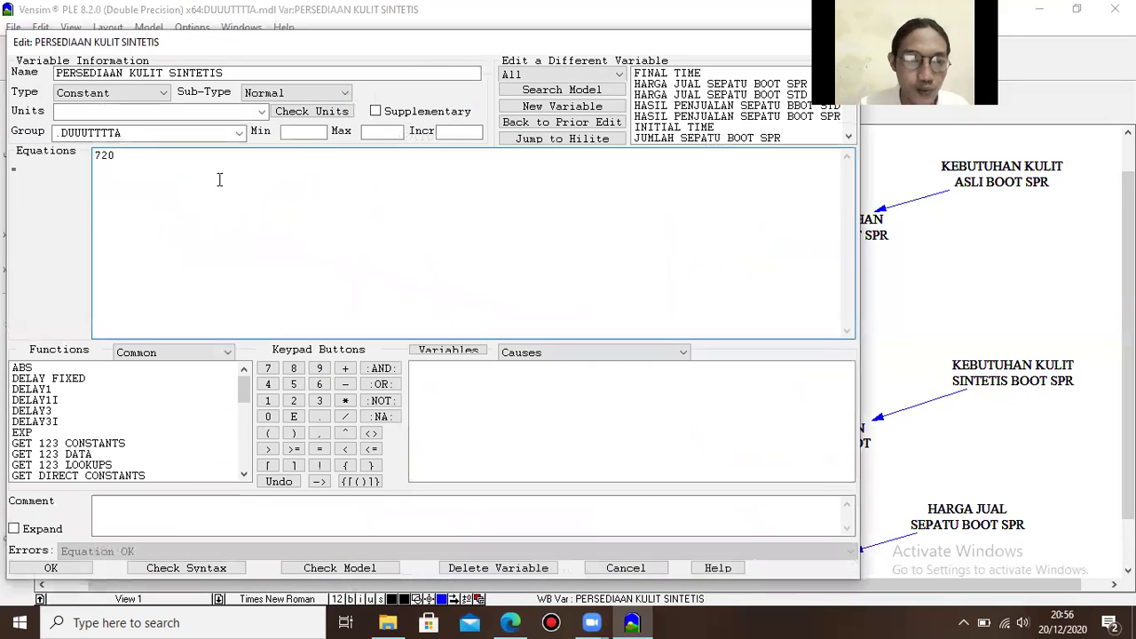
left_click(262, 111)
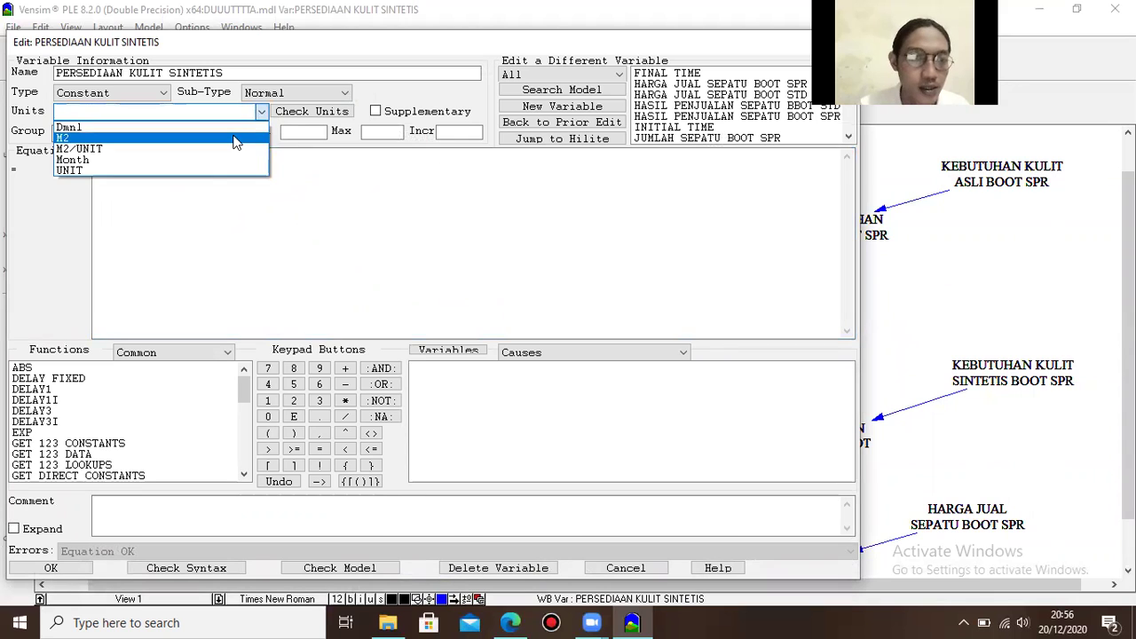
left_click(237, 142)
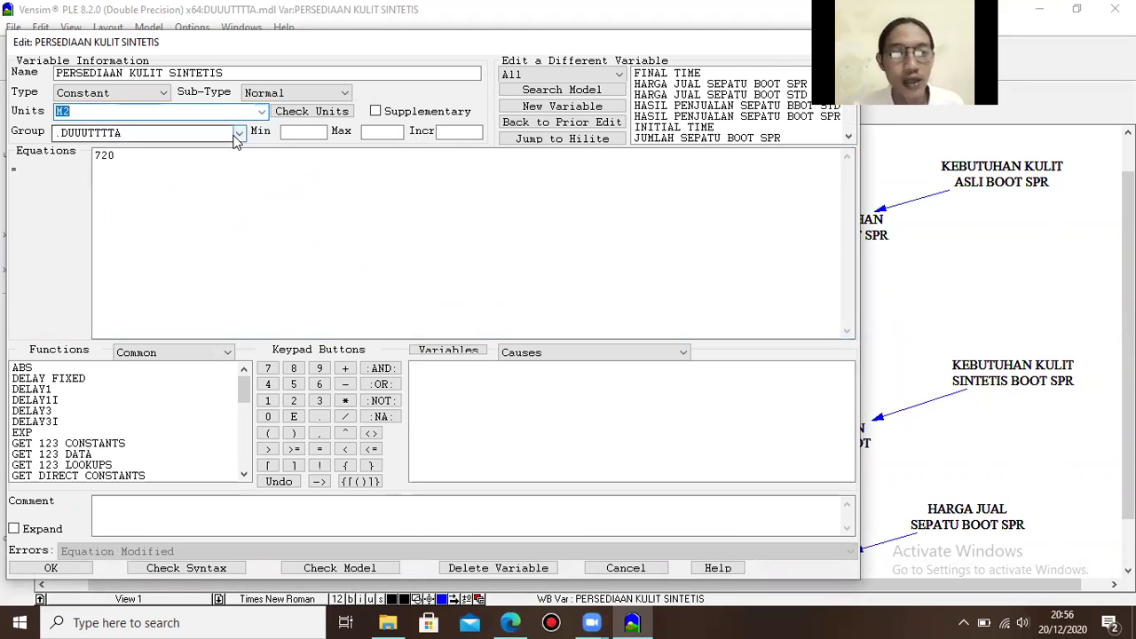
left_click(51, 567)
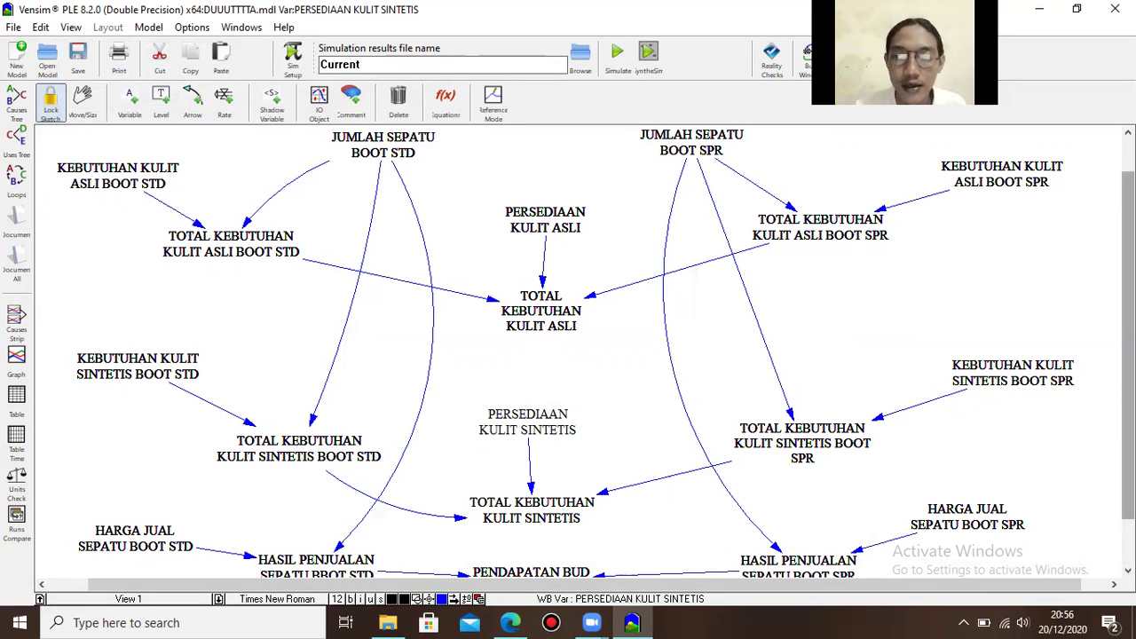
- Enter $ as the units of the PENDAPATAN BUD SEPATU BOOT variable, check its units and accept the equation
scroll(586, 350, "down", 2)
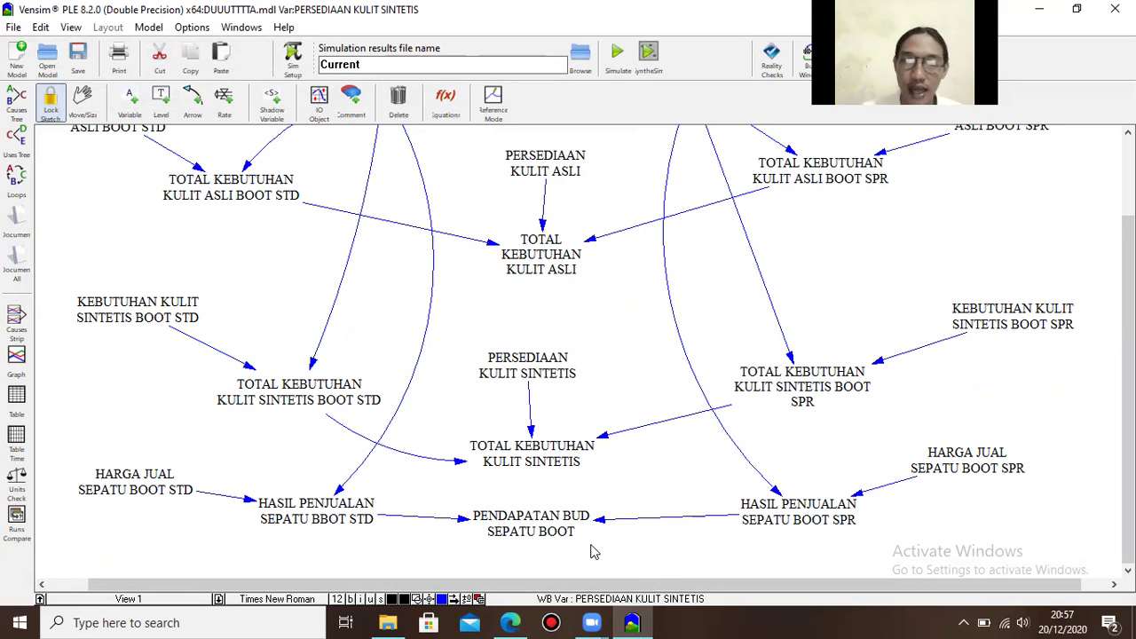
right_click(561, 537)
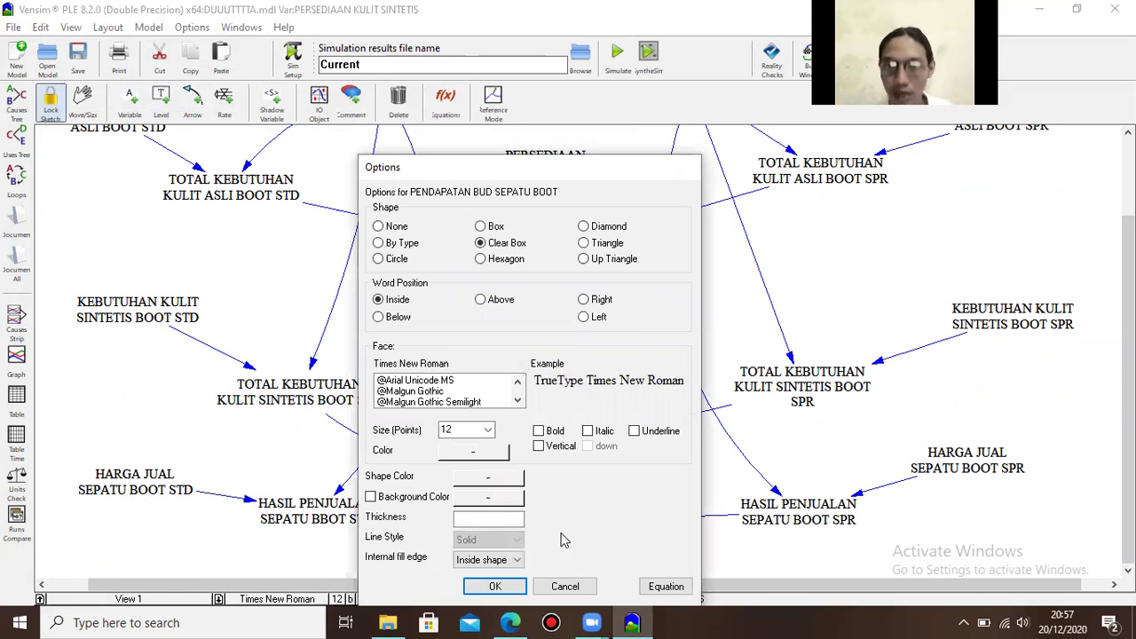
left_click(651, 587)
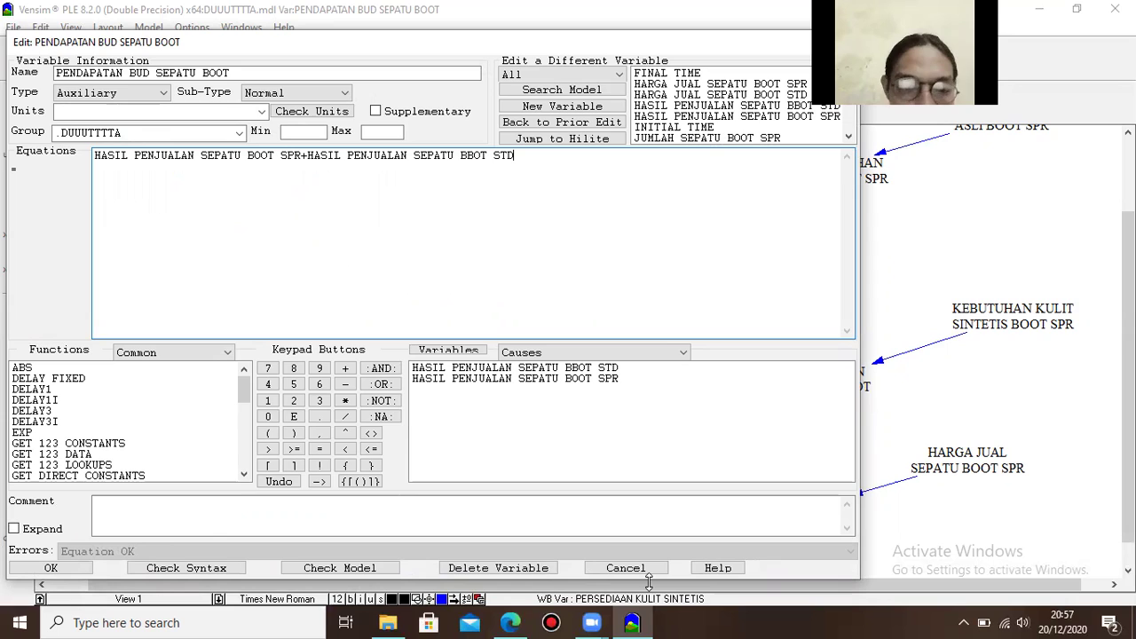
type("$")
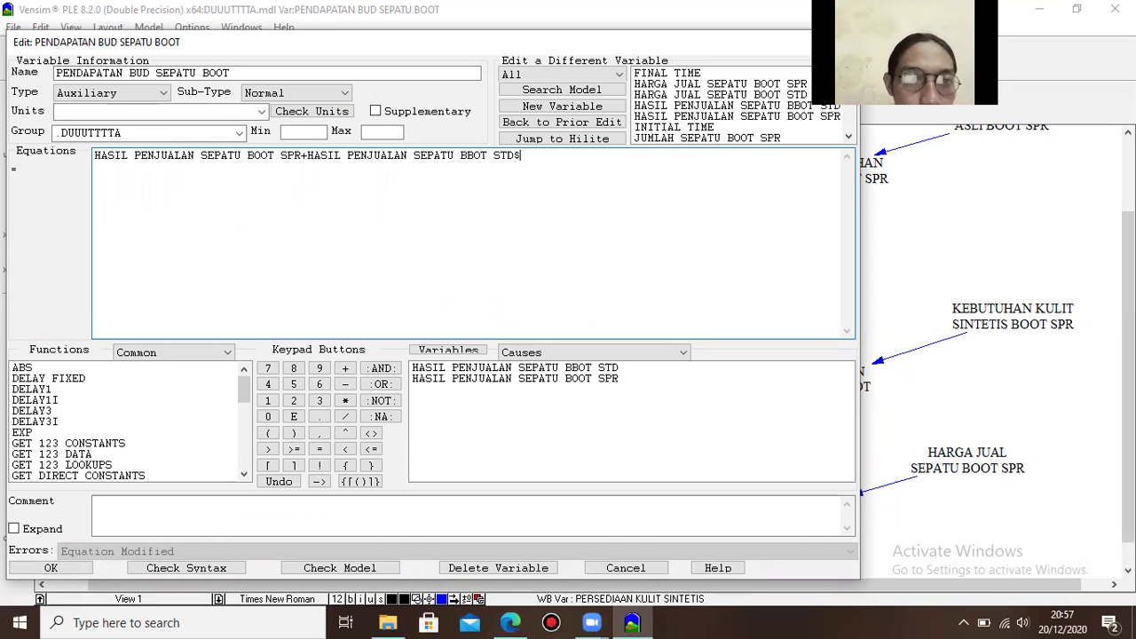
key("BackSpace")
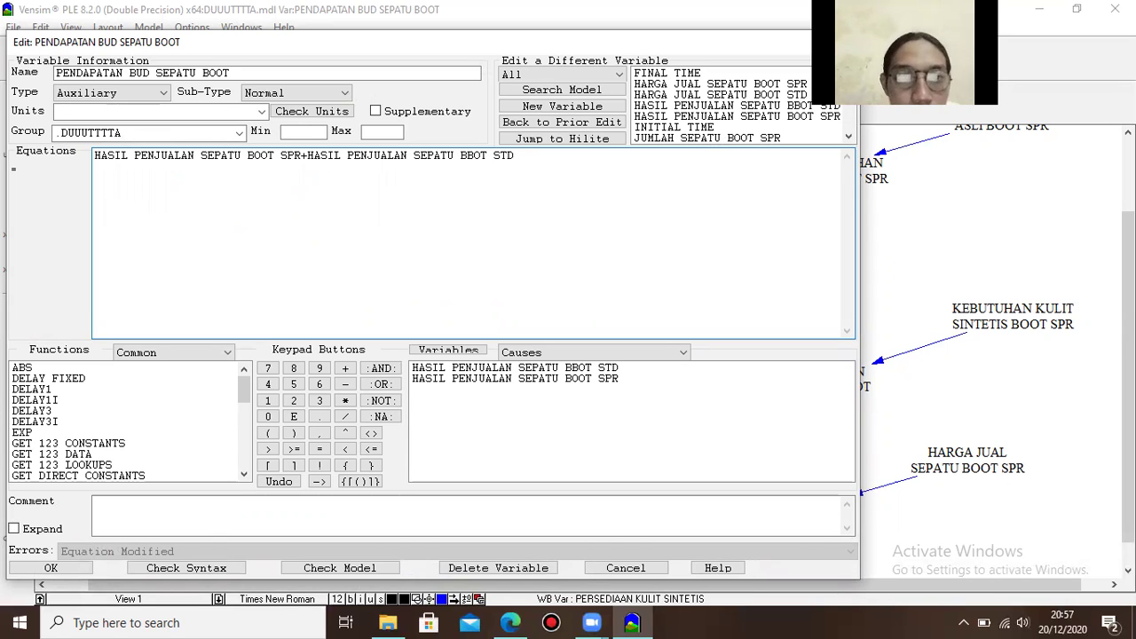
left_click(147, 114)
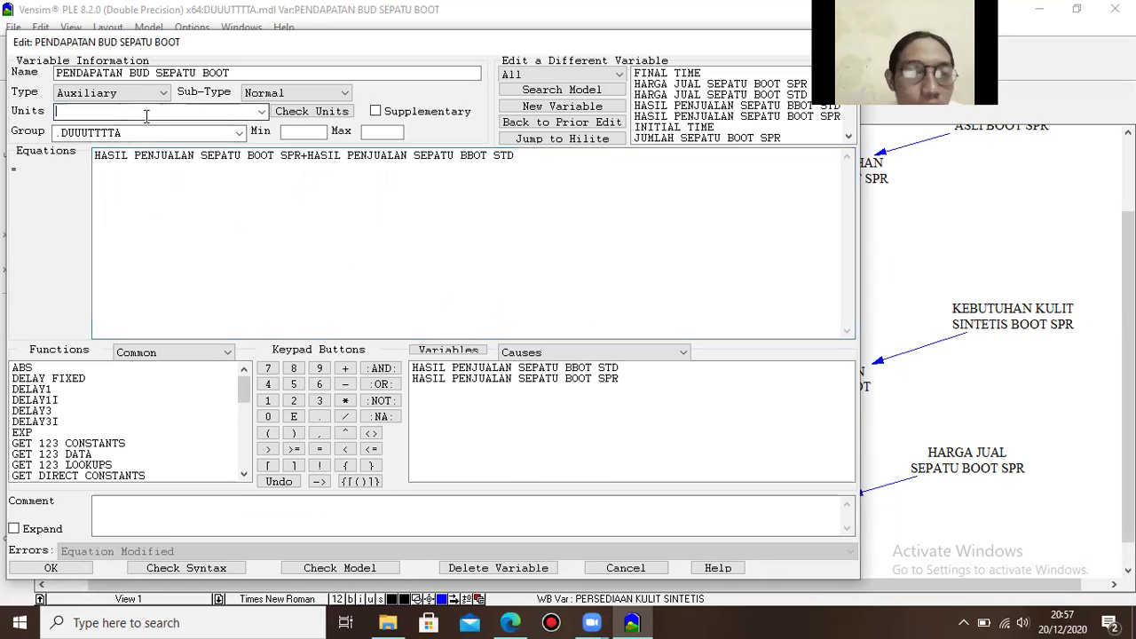
type("$")
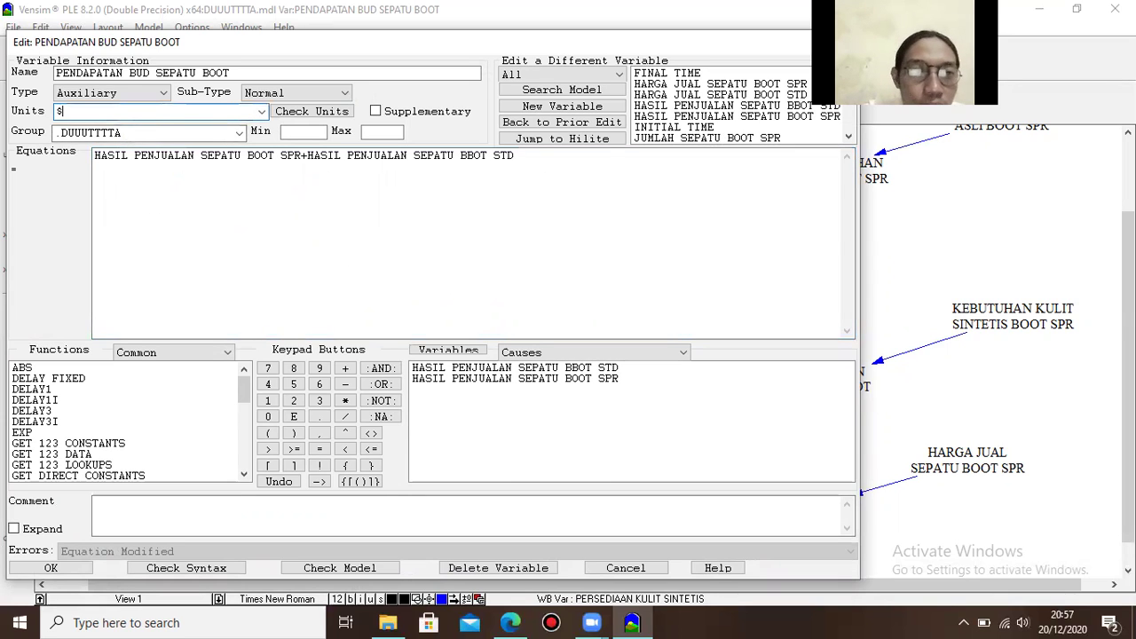
left_click(297, 116)
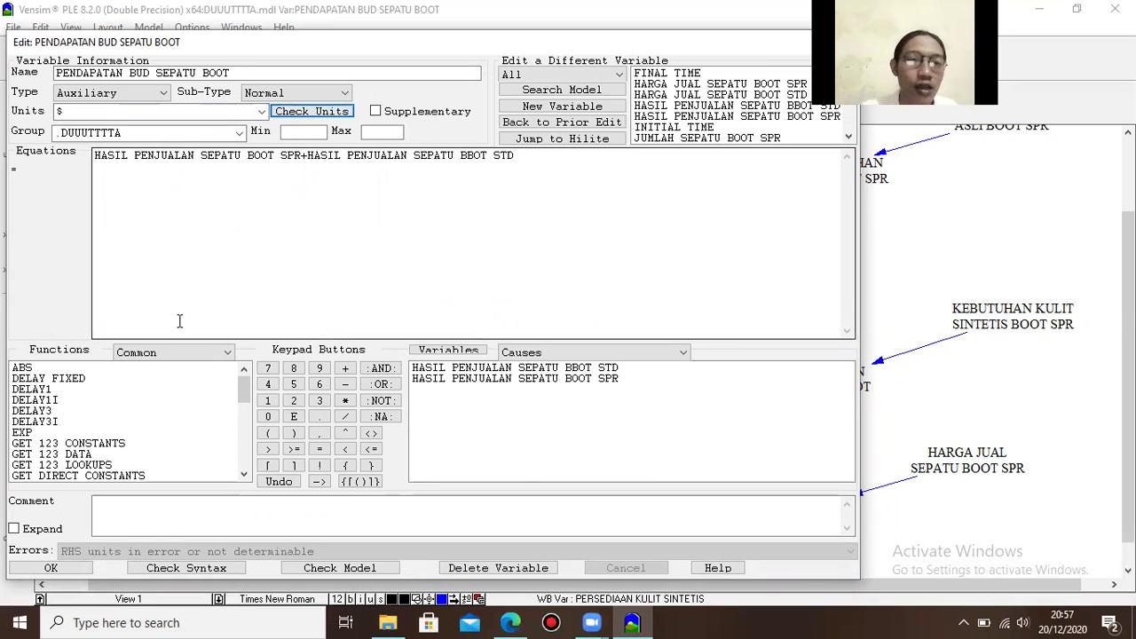
left_click(24, 569)
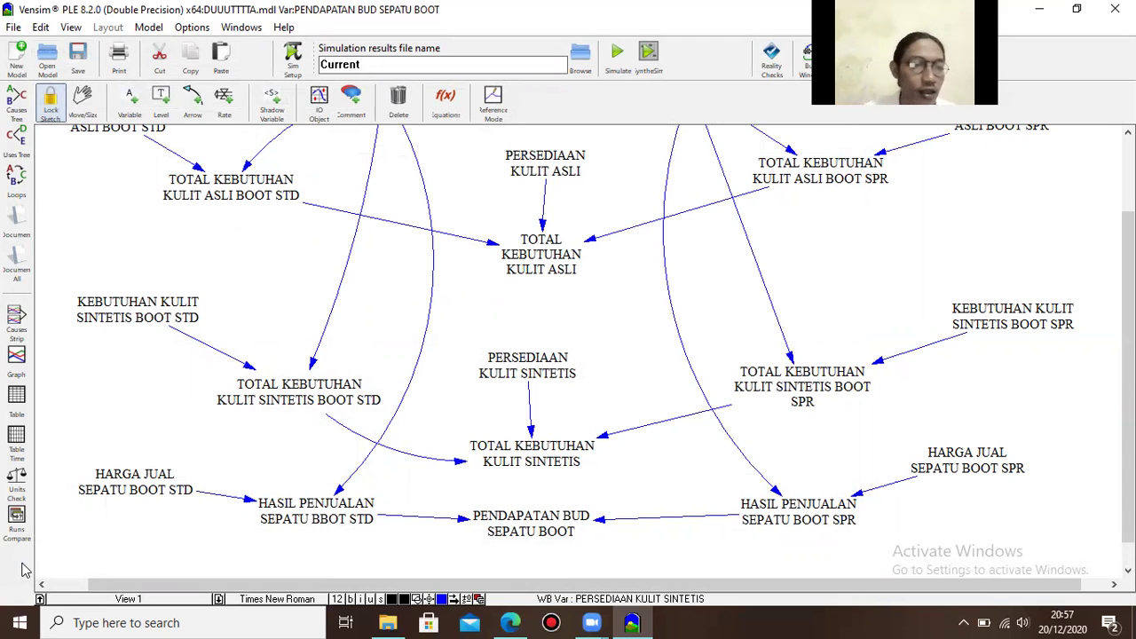
- Try to correct the spelling of the HASIL PENJUALAN SEPATU BBOT STD variable's name to HASIL PENJUALAN SEPATU BOOT STD
right_click(318, 510)
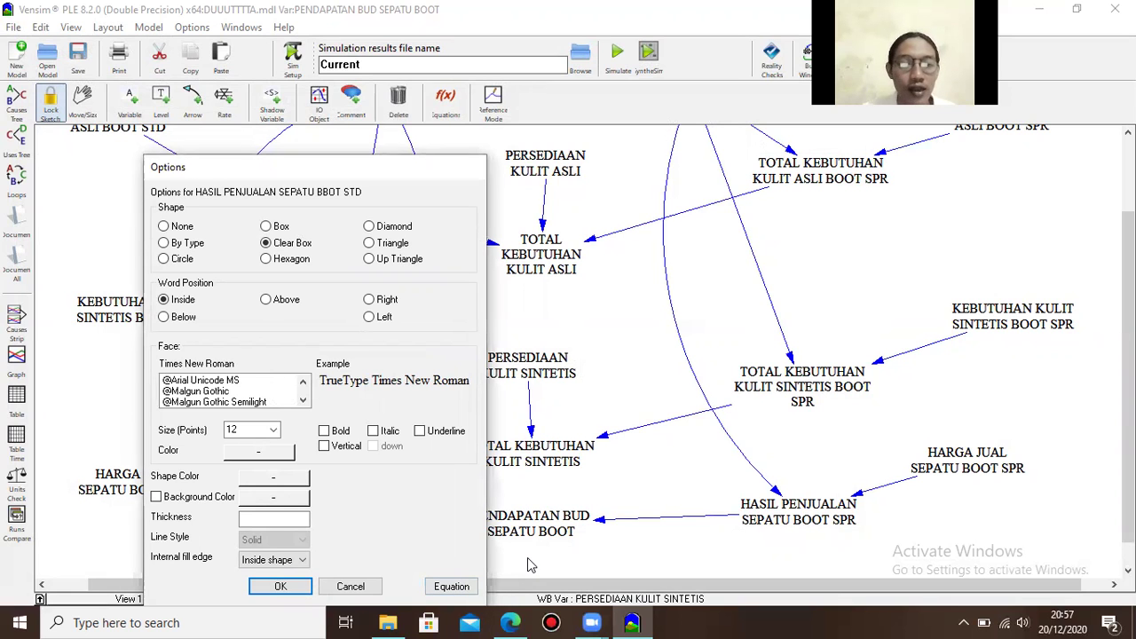
left_click(450, 585)
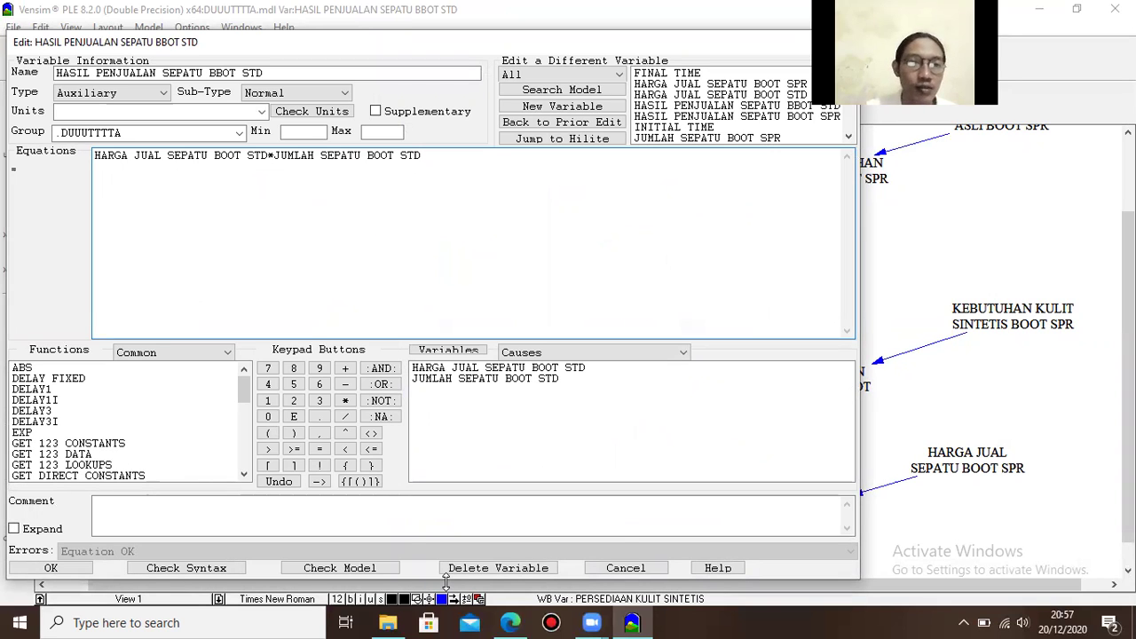
left_click(222, 77)
key("BackSpace")
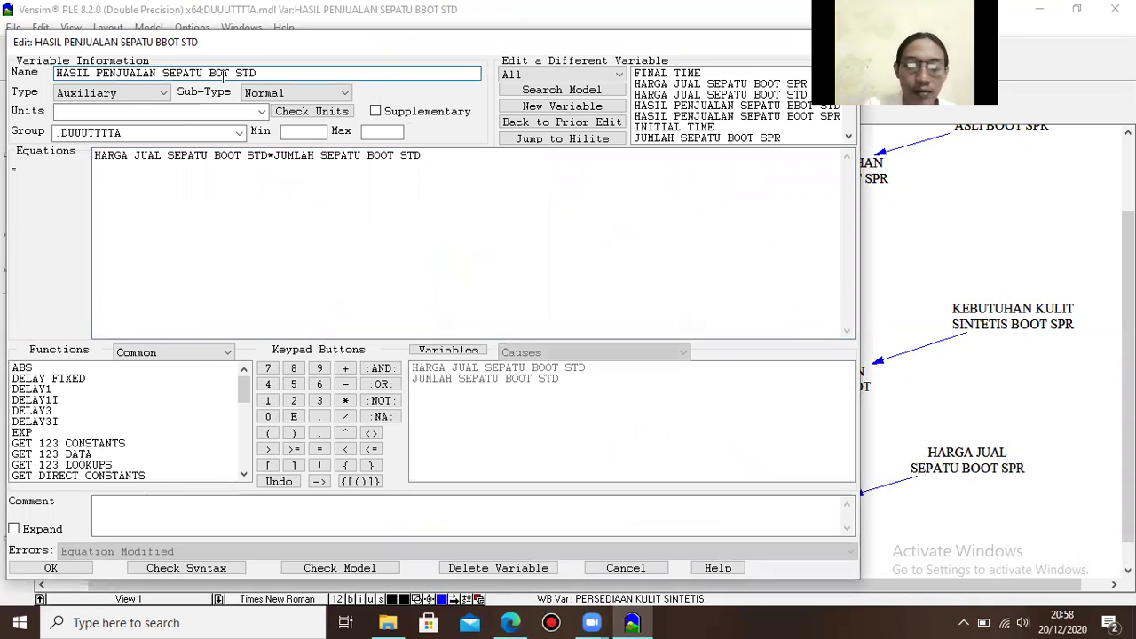
type("O")
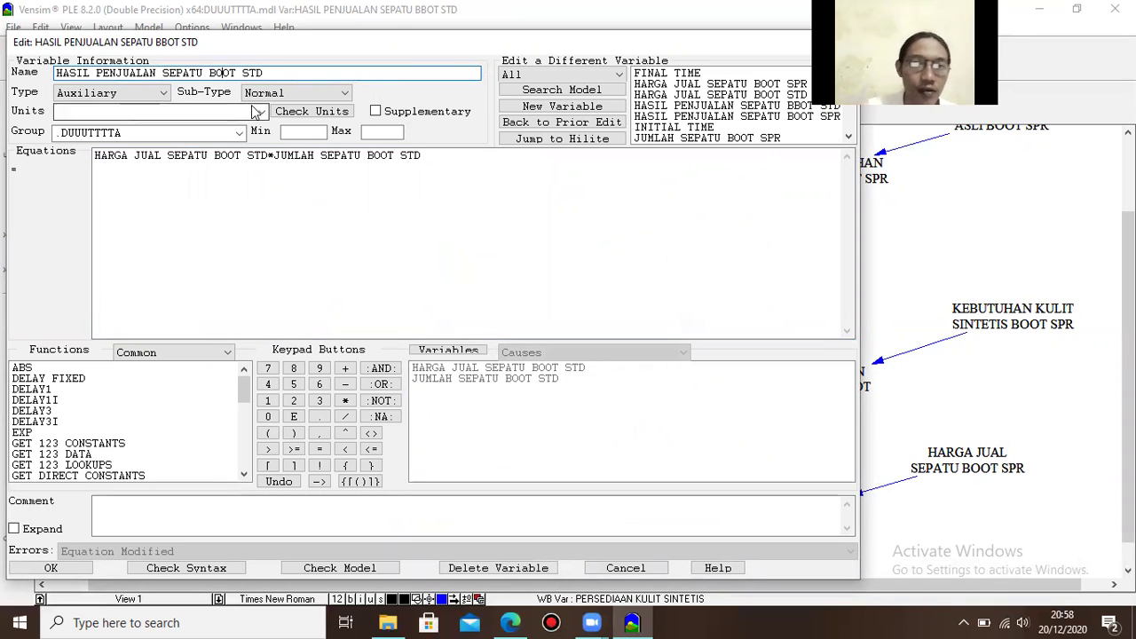
left_click(286, 195)
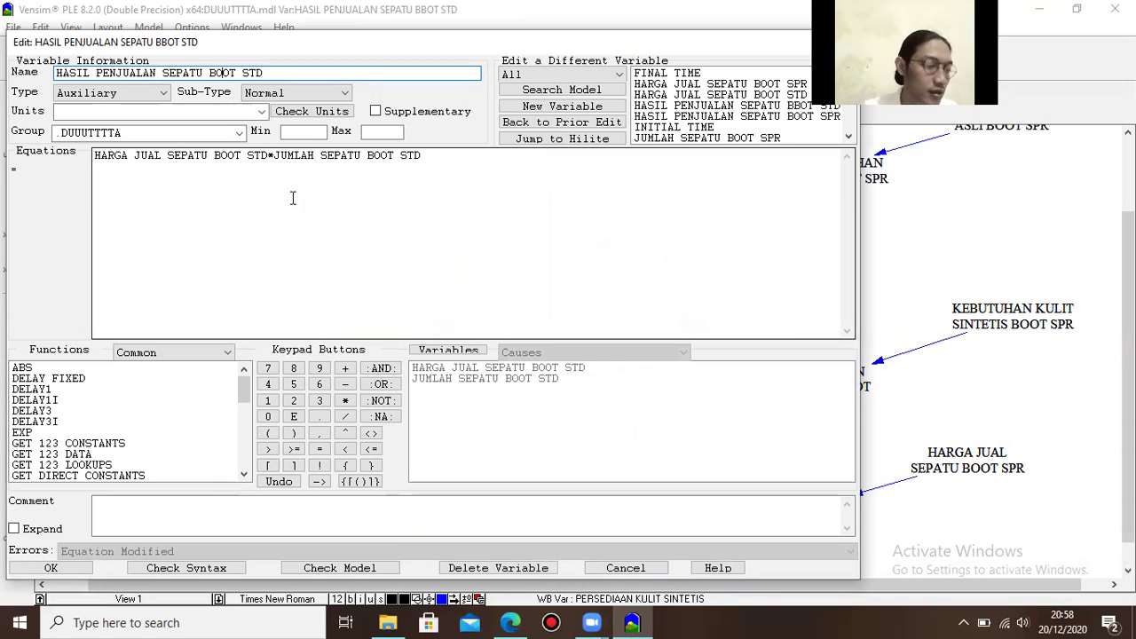
- Assign the existing $ units to the HASIL PENJUALAN SEPATU BBOT STD variable, submit the equation and decline the variable's renaming
left_click(262, 114)
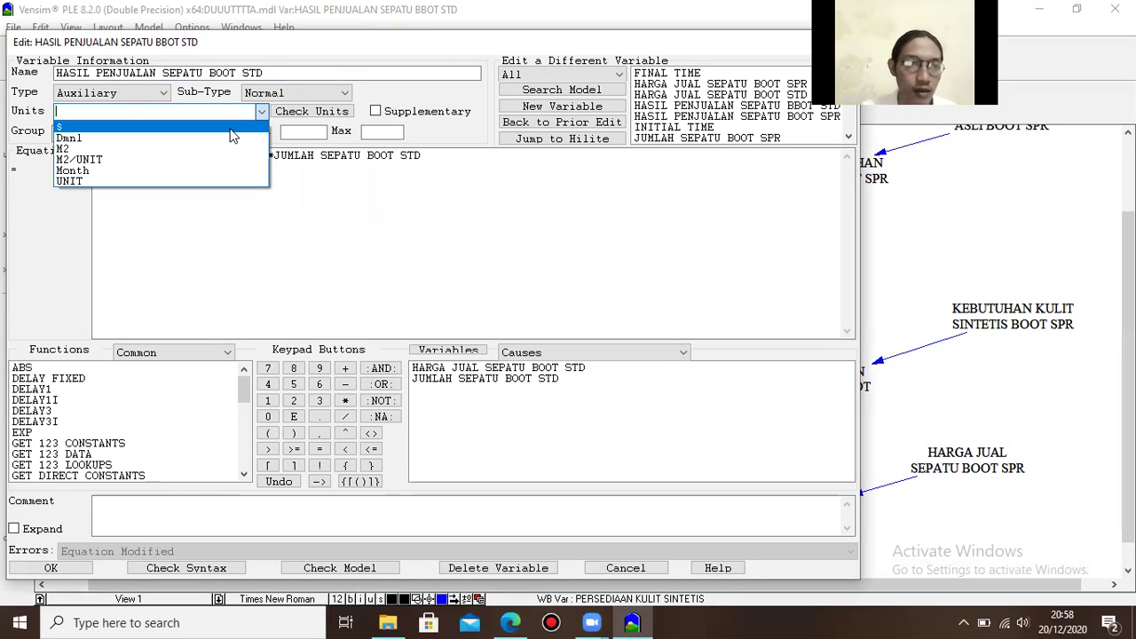
left_click(231, 128)
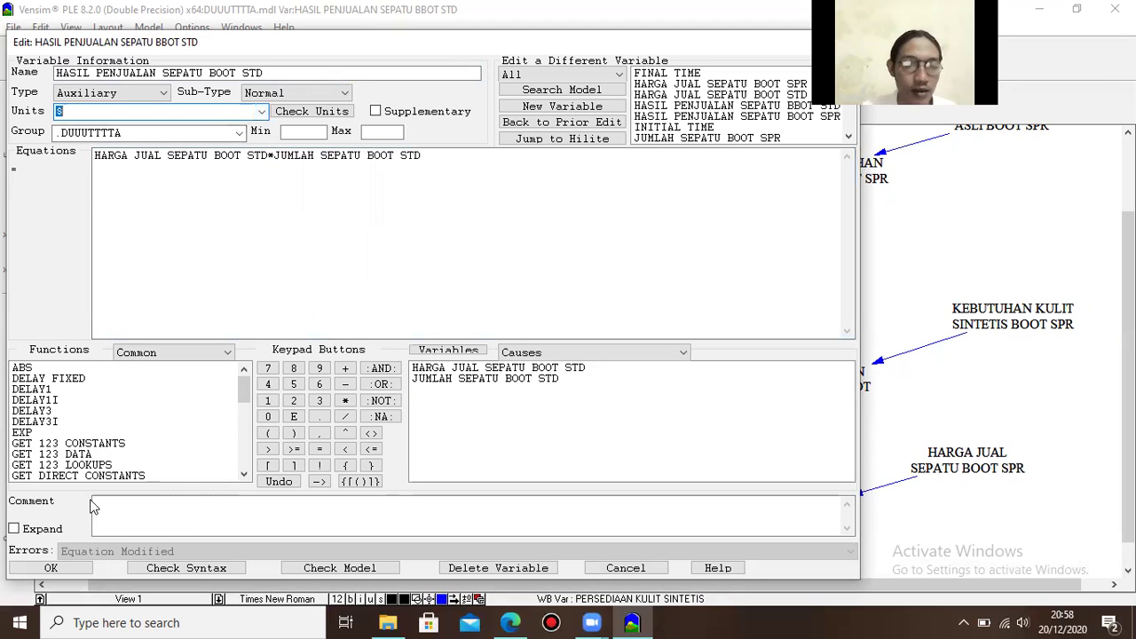
left_click(25, 573)
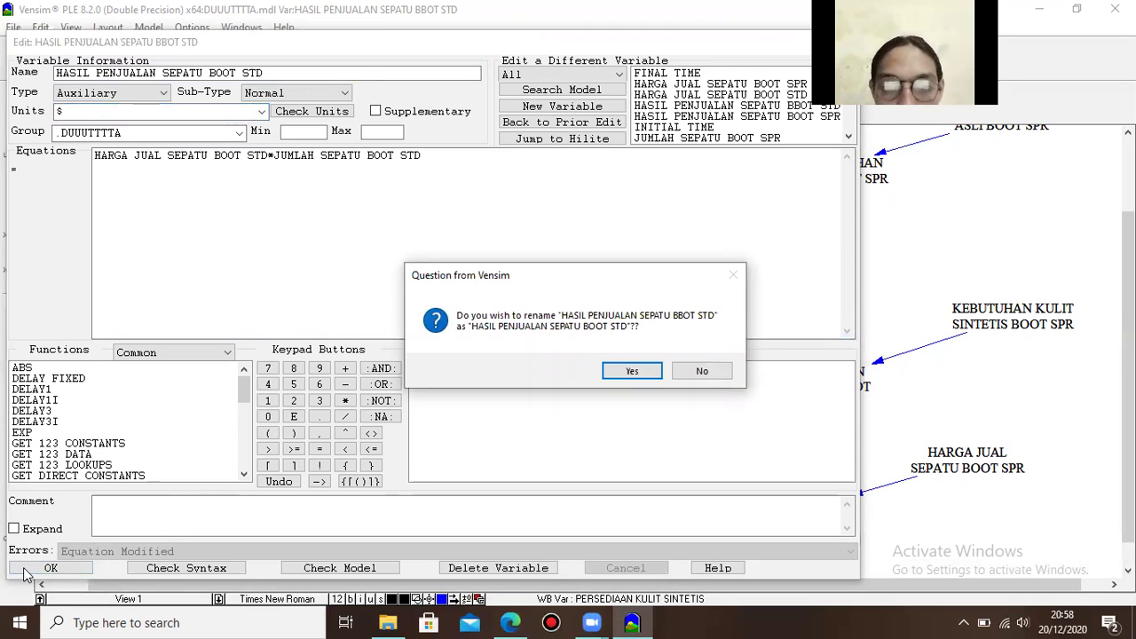
left_click(690, 372)
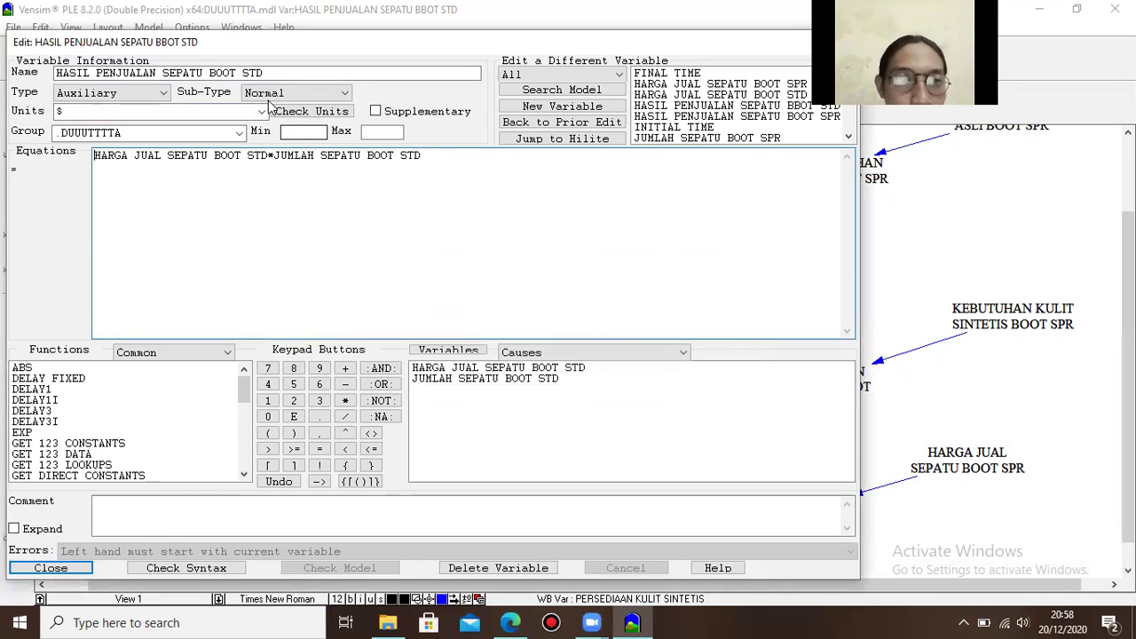
- Restore the variable's name to HASIL PENJUALAN SEPATU BBOT STD and accept the equation
left_click(224, 72)
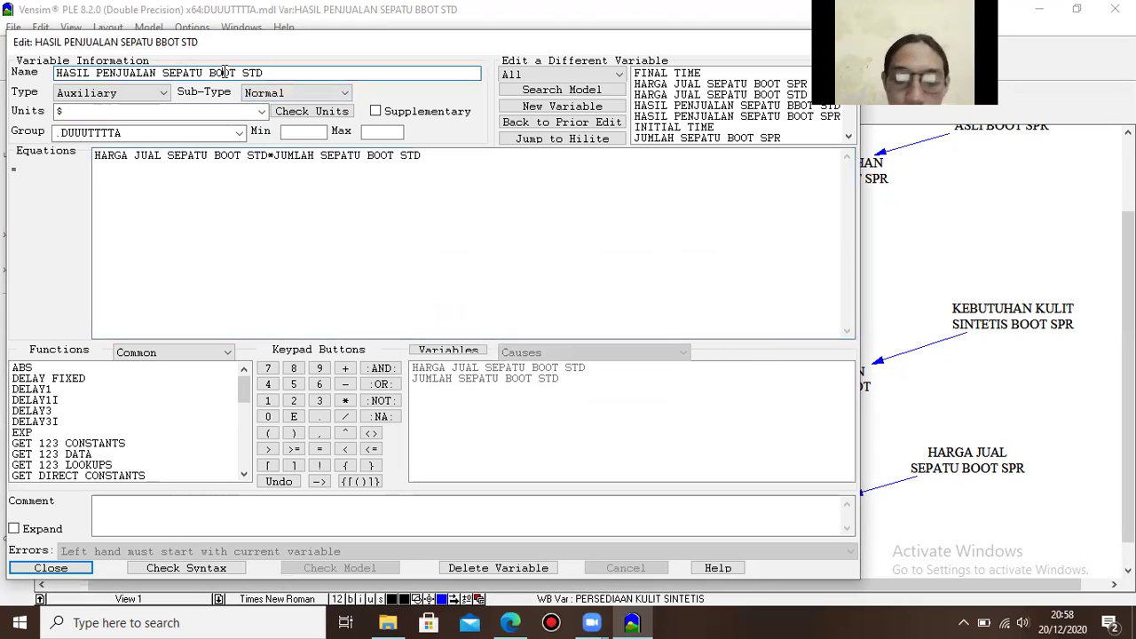
key("BackSpace")
type("B")
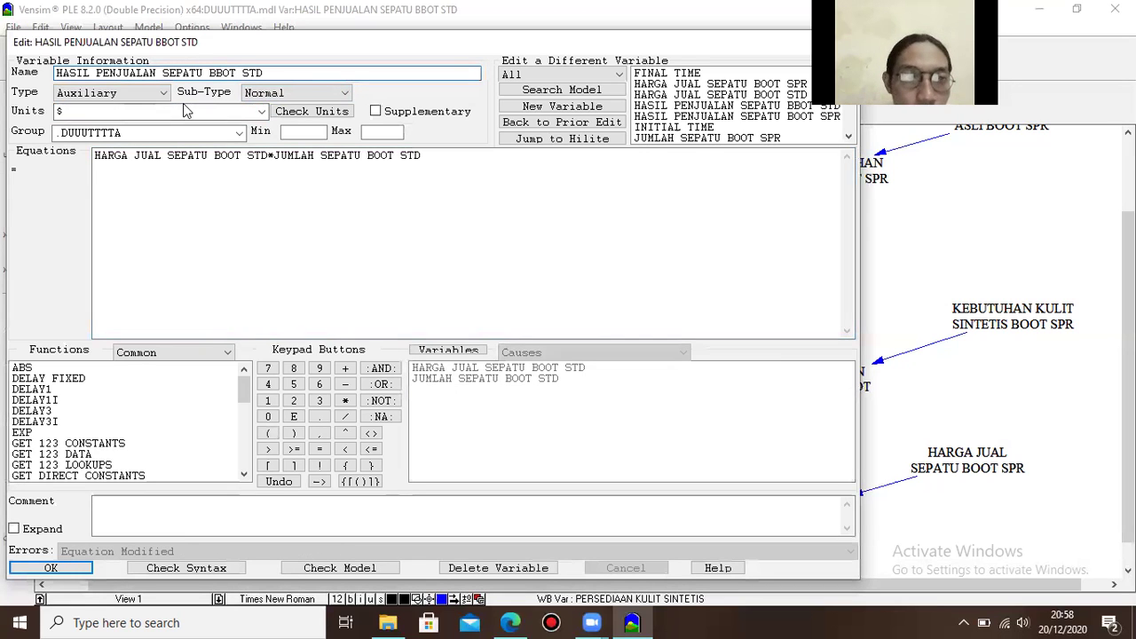
left_click(51, 568)
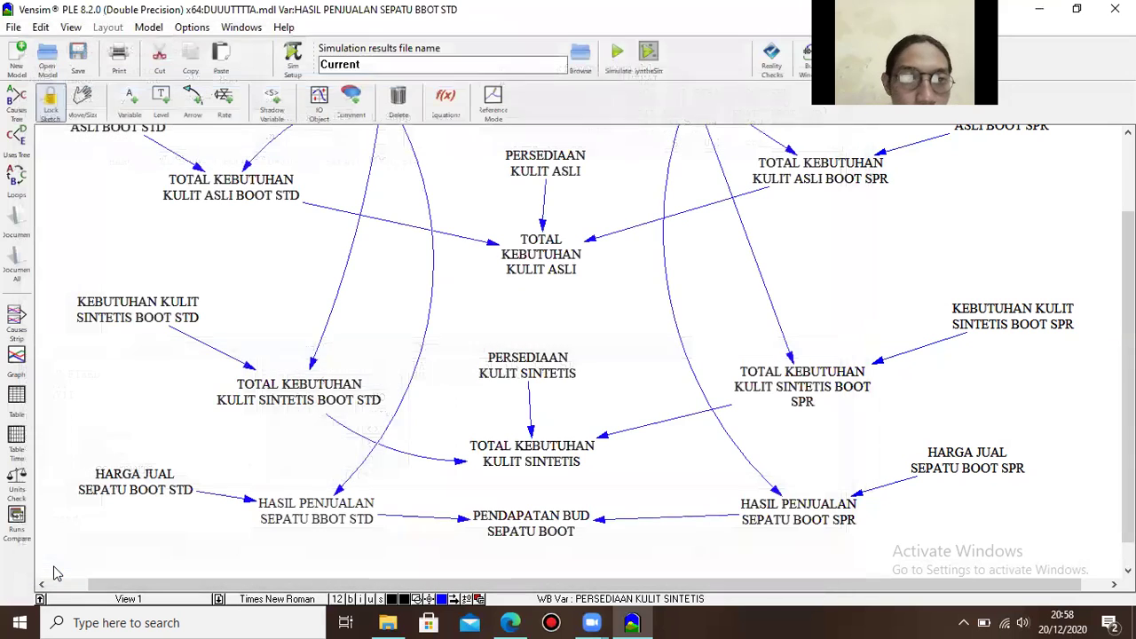
left_click(332, 506)
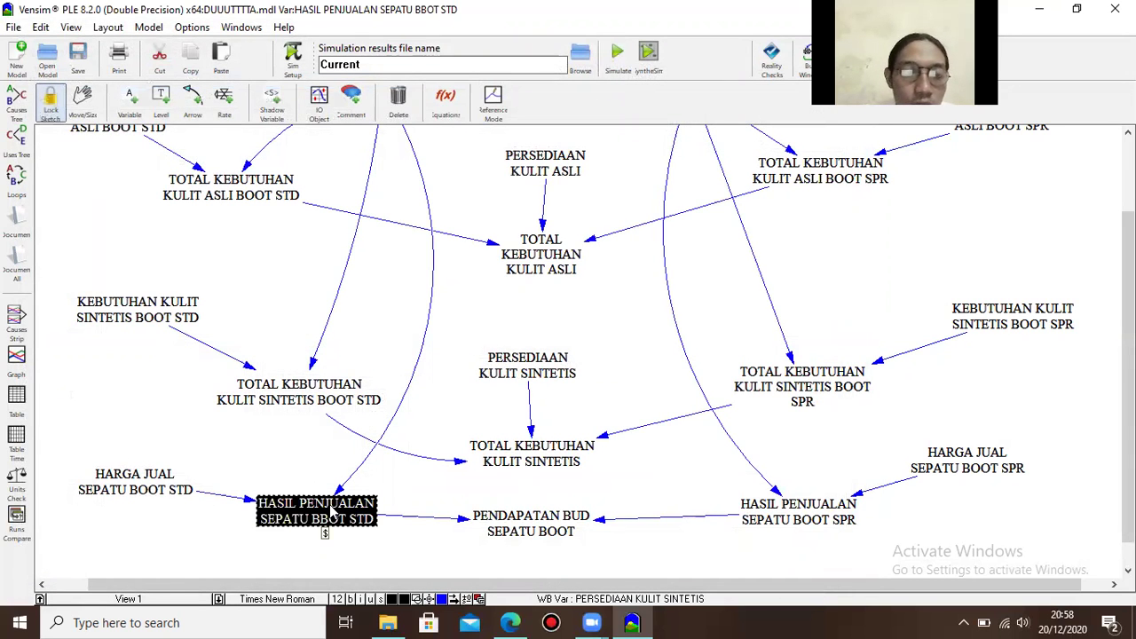
right_click(330, 510)
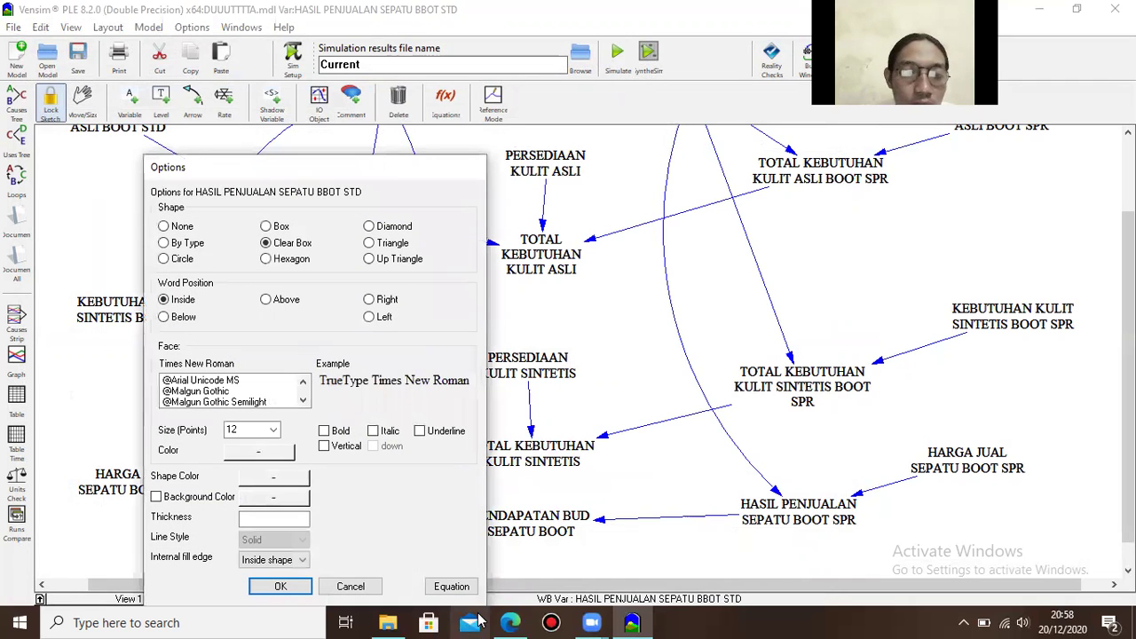
left_click(455, 589)
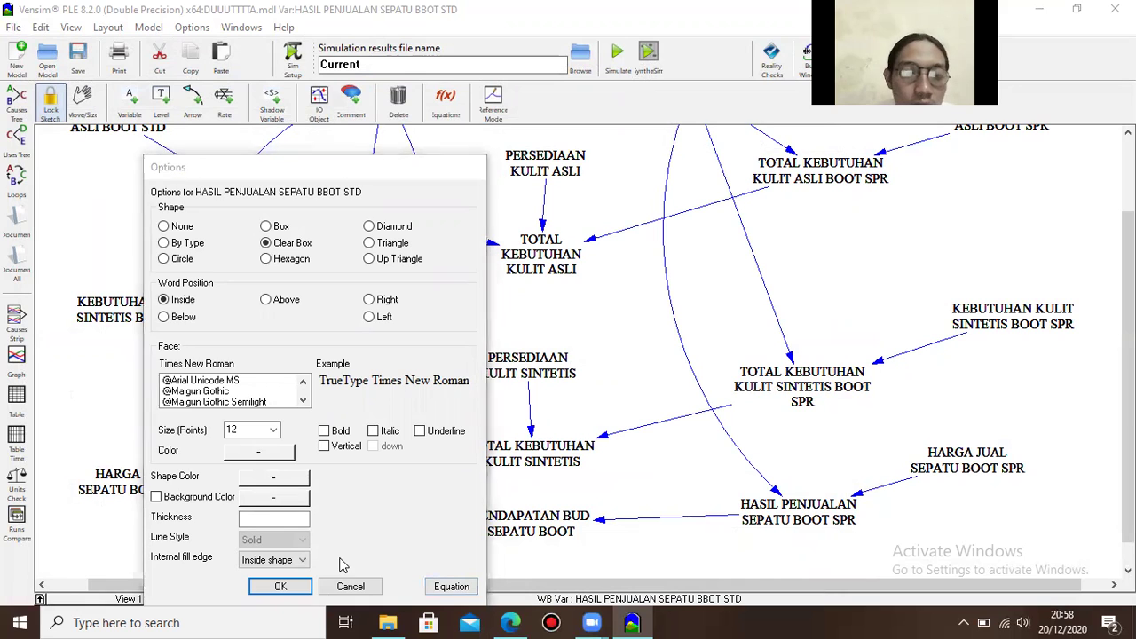
left_click(293, 588)
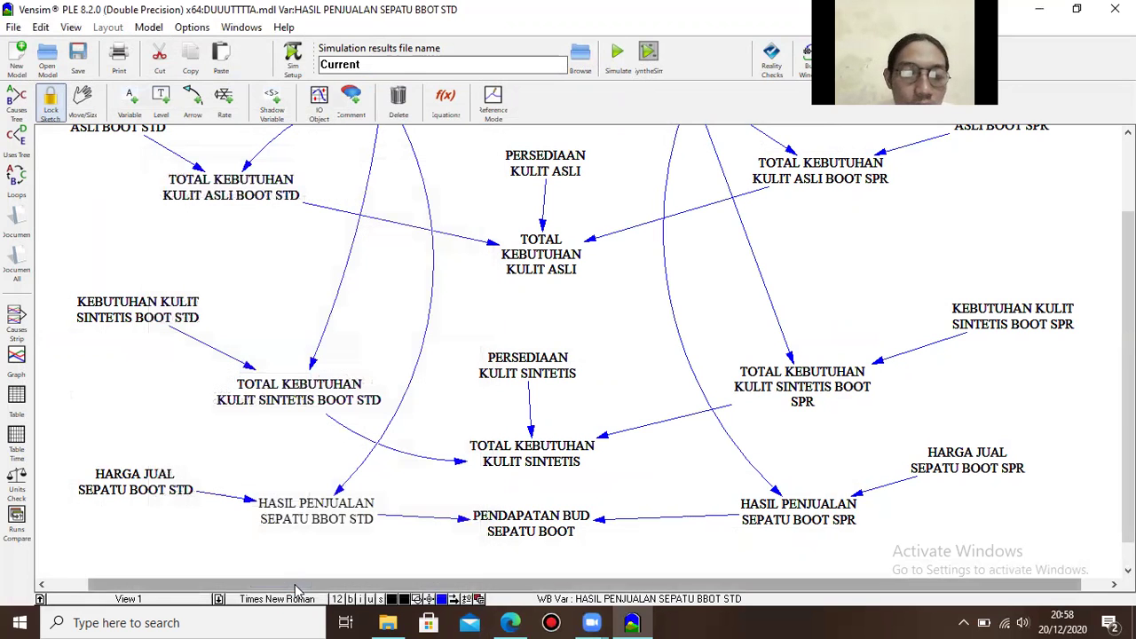
left_click(315, 503)
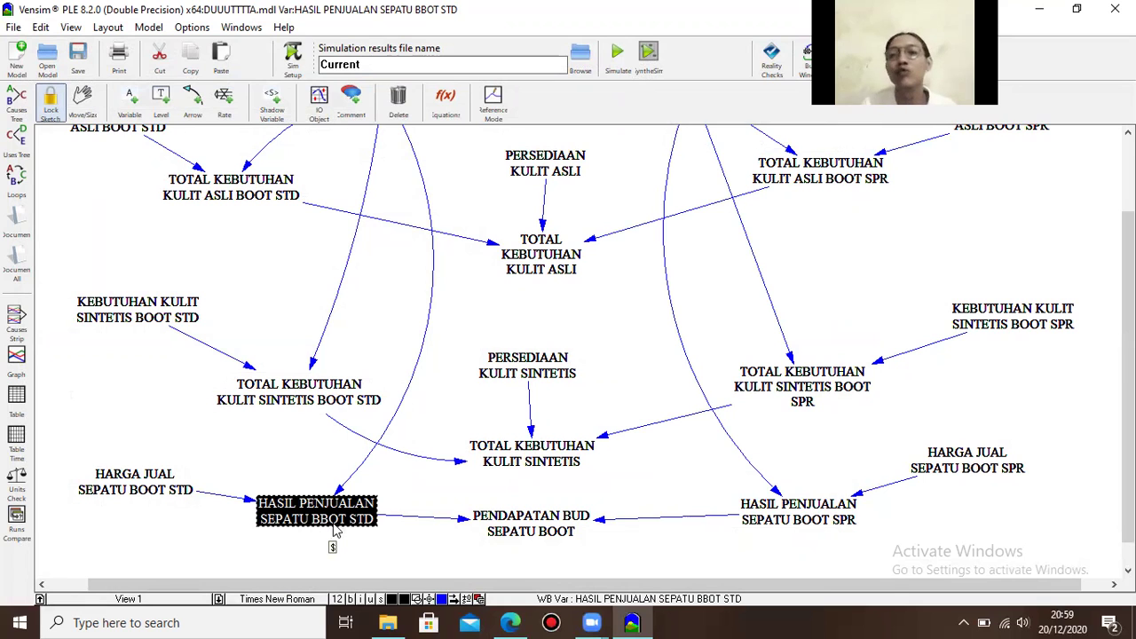
- Enter $/UNIT as the units of the HARGA JUAL SEPATU BOOT STD constant, check its units and accept the equation
right_click(119, 487)
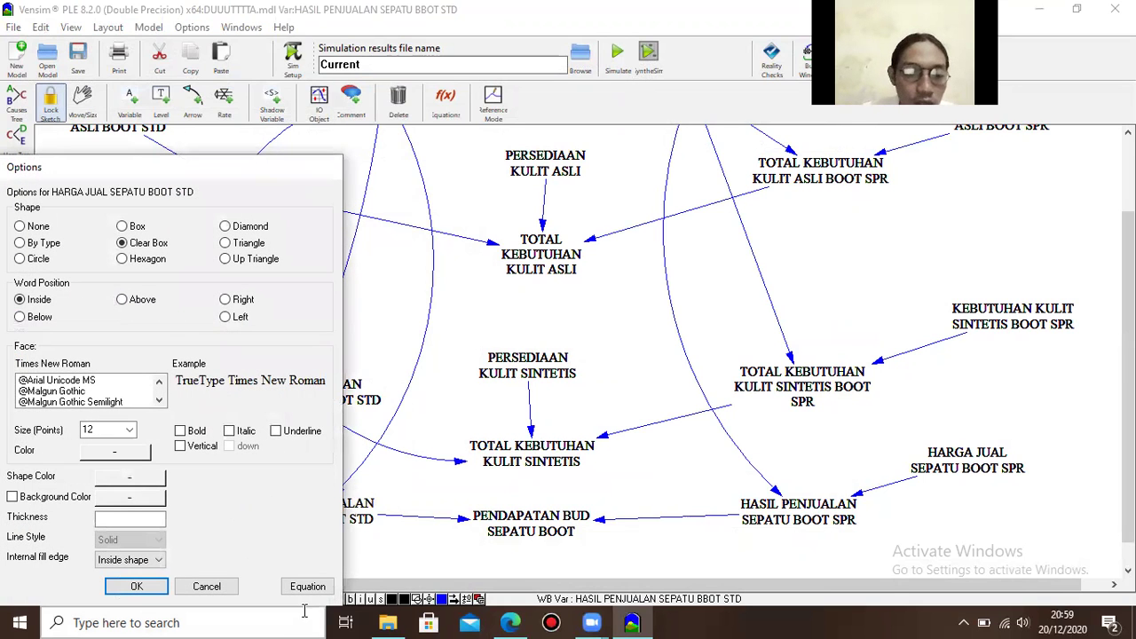
left_click(305, 586)
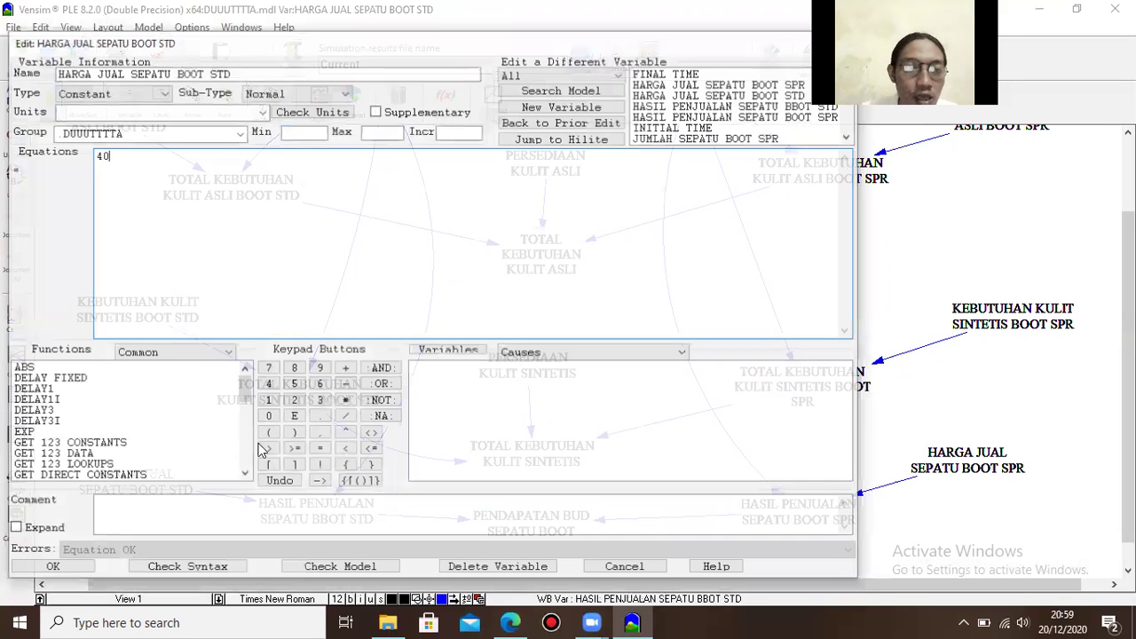
left_click(112, 109)
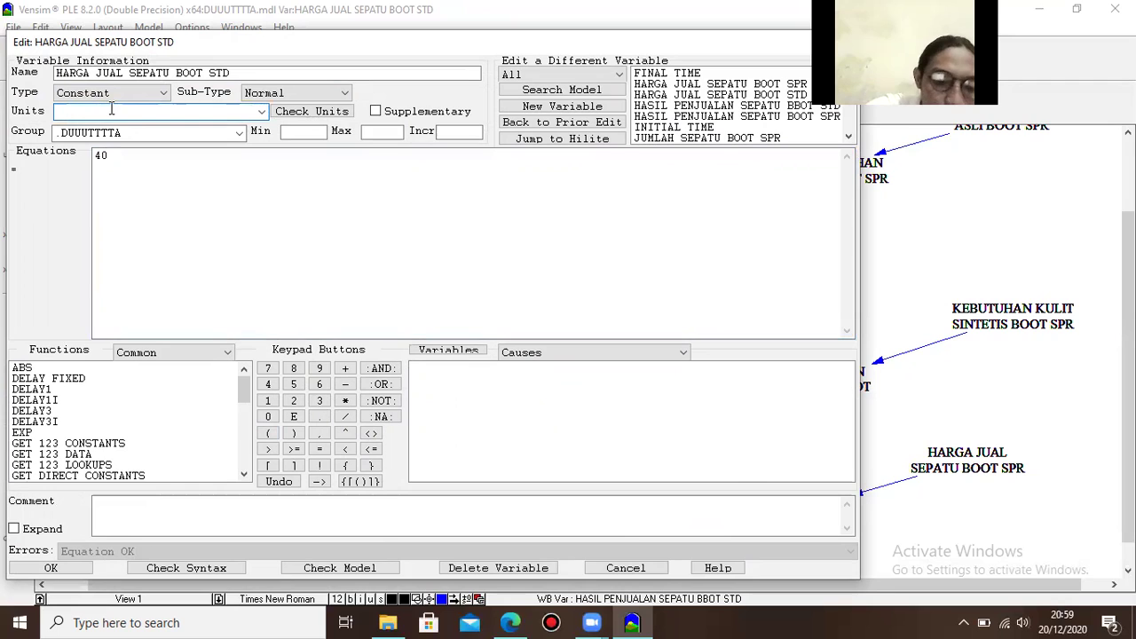
type("$")
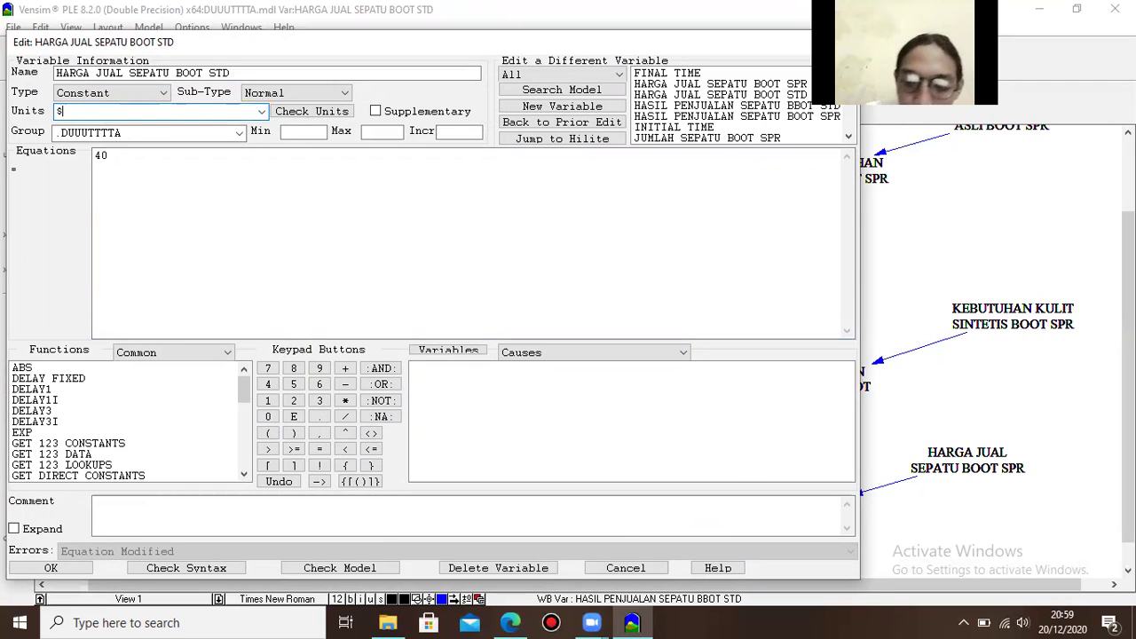
type("/UNIT")
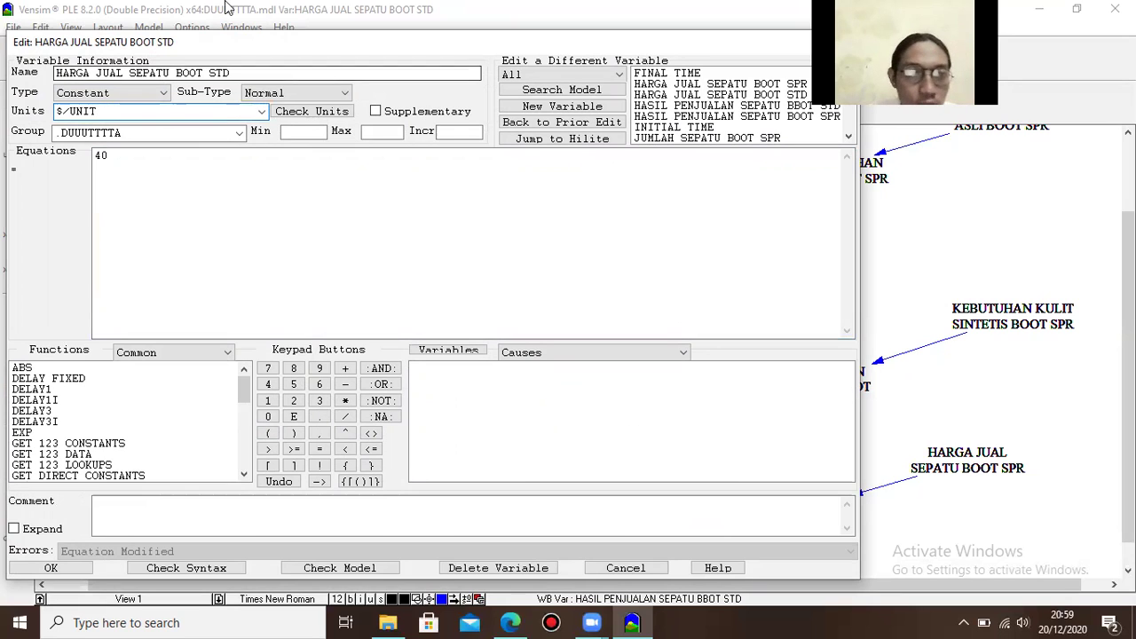
left_click(282, 116)
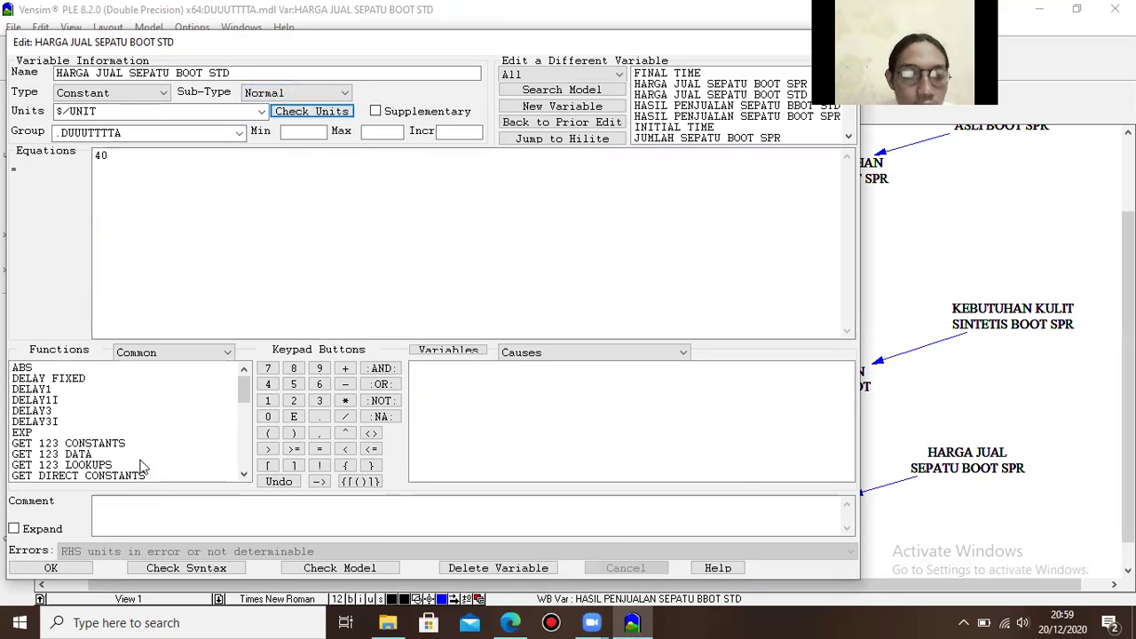
left_click(52, 567)
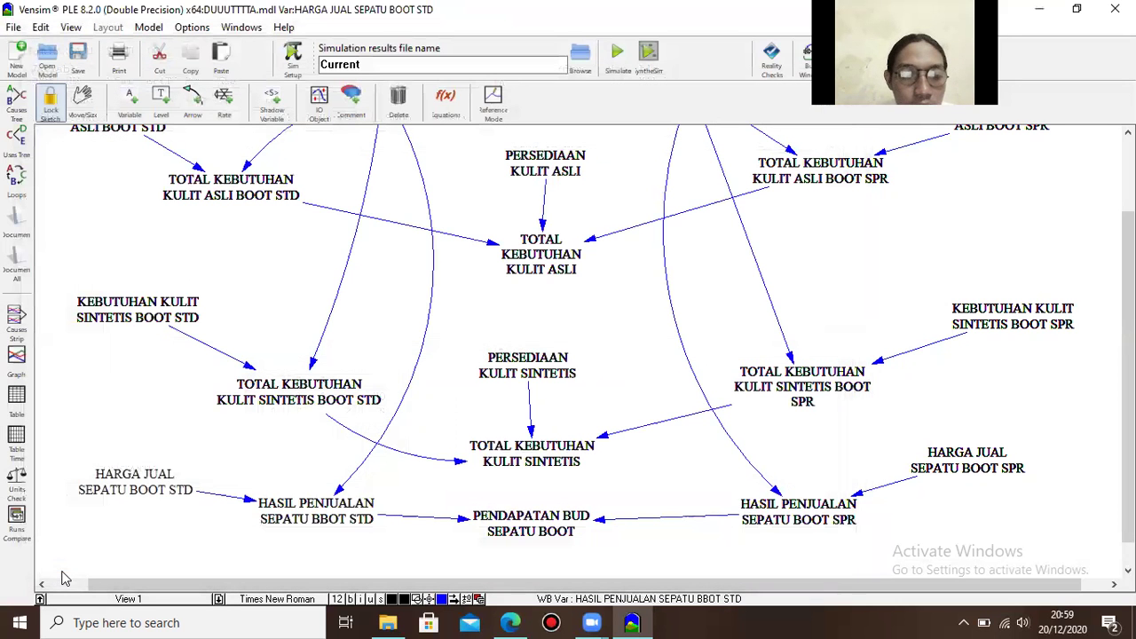
- Assign the existing $ units to the HASIL PENJUALAN SEPATU BOOT SPR variable
right_click(781, 512)
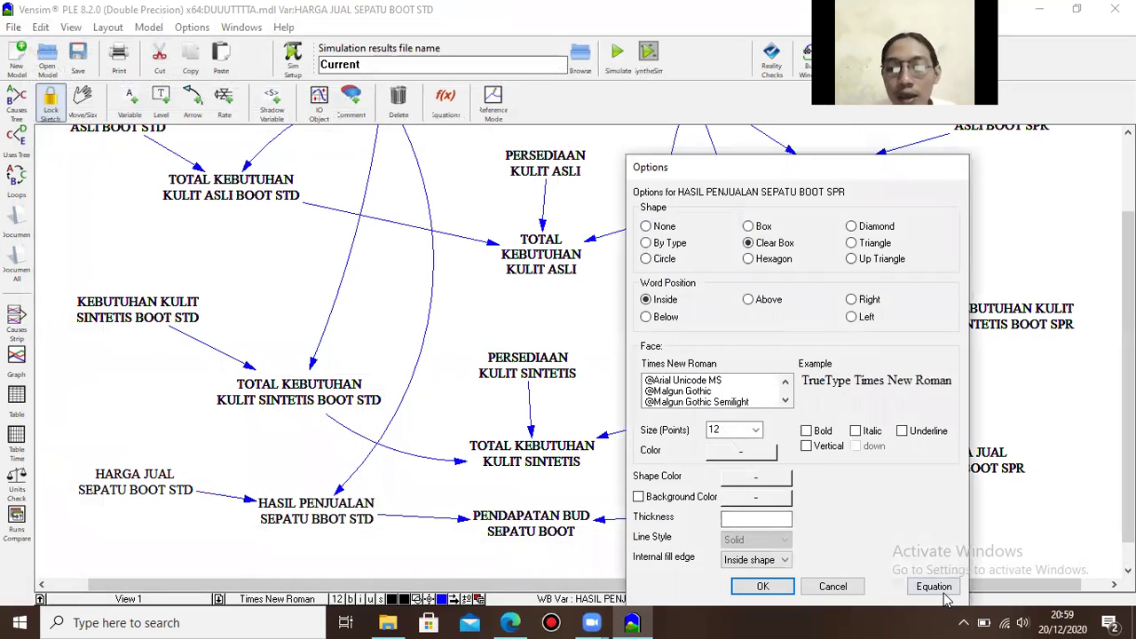
left_click(927, 586)
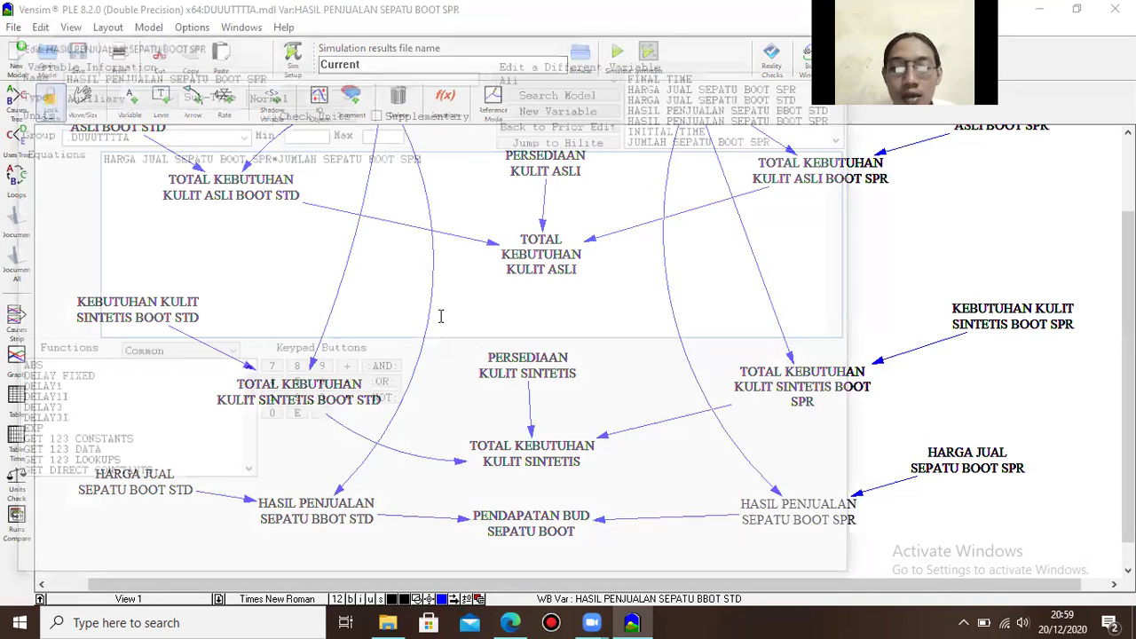
left_click(261, 110)
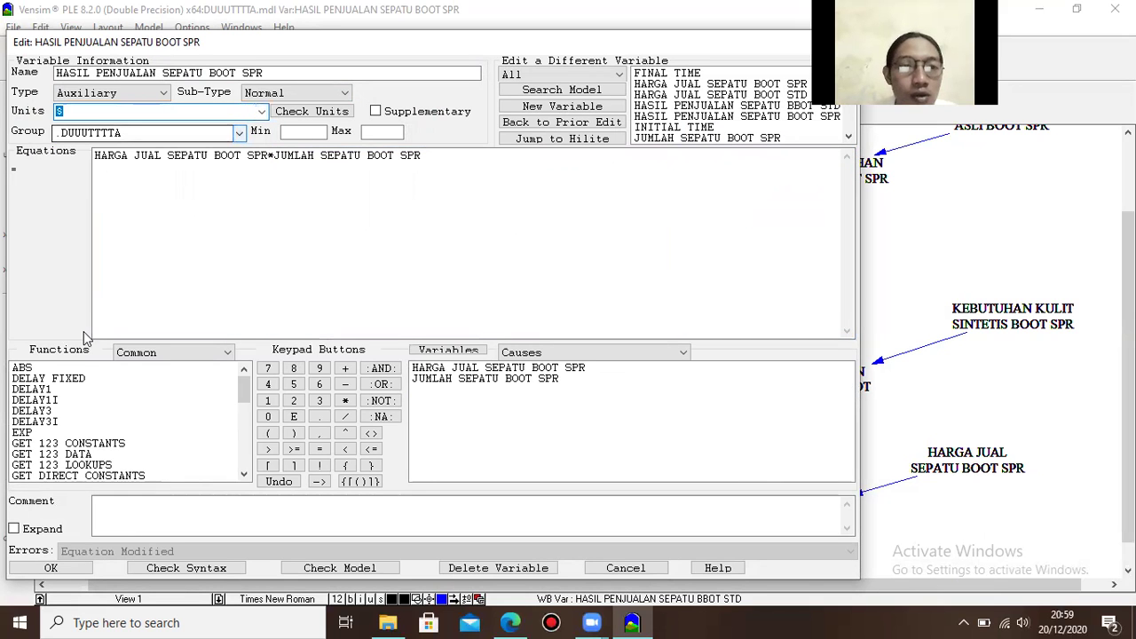
left_click(63, 570)
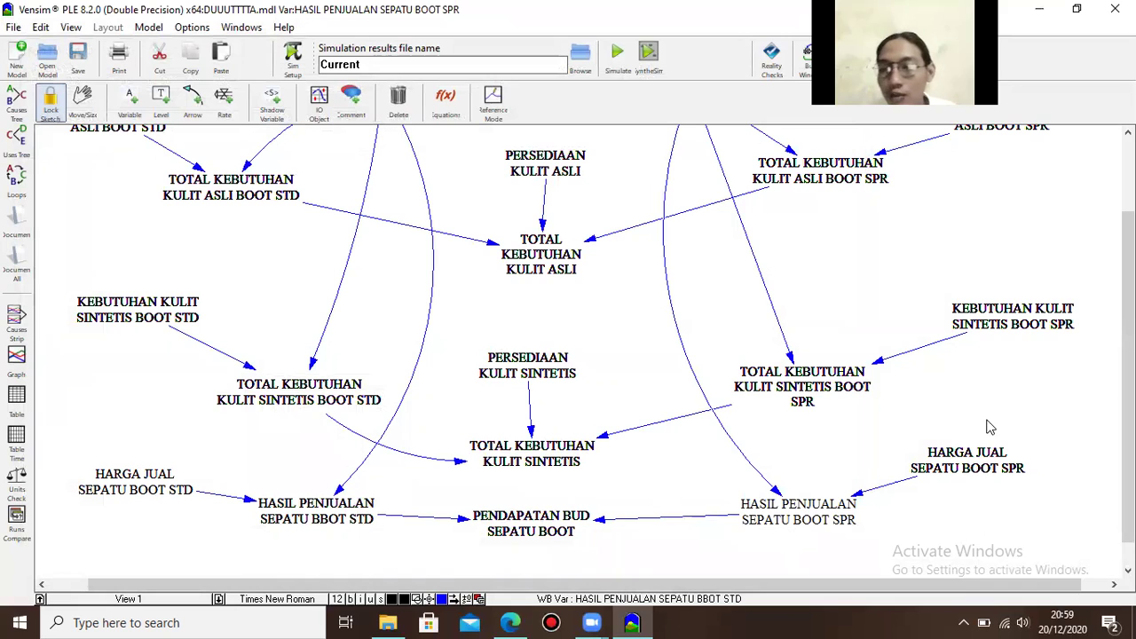
- Assign the existing $/UNIT units to the HARGA JUAL SEPATU BOOT SPR constant
right_click(969, 458)
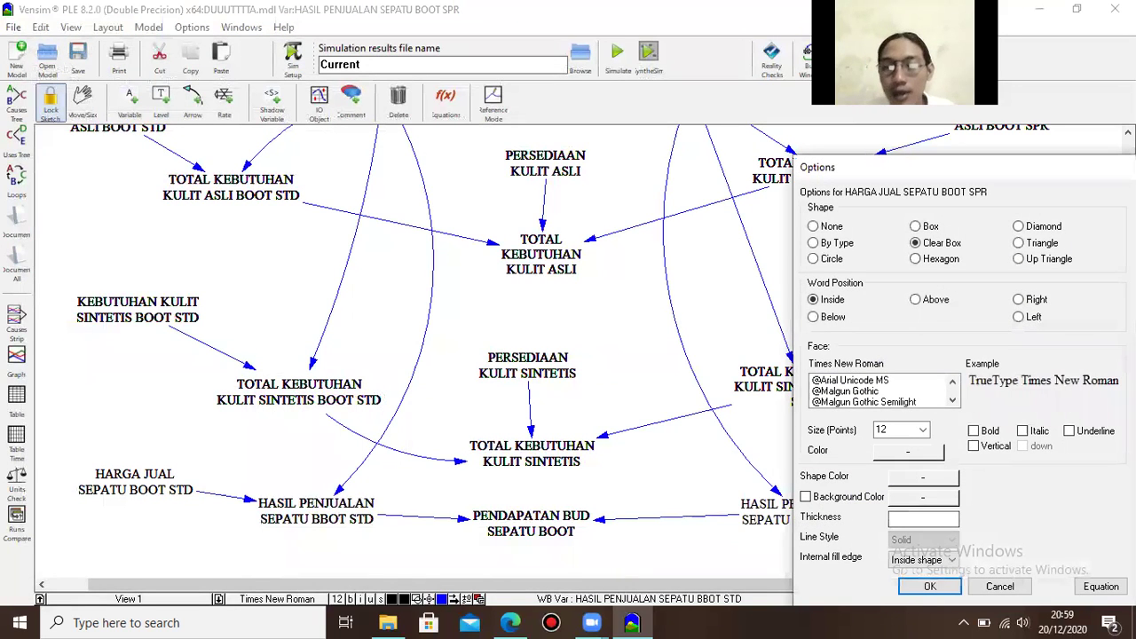
left_click(1100, 587)
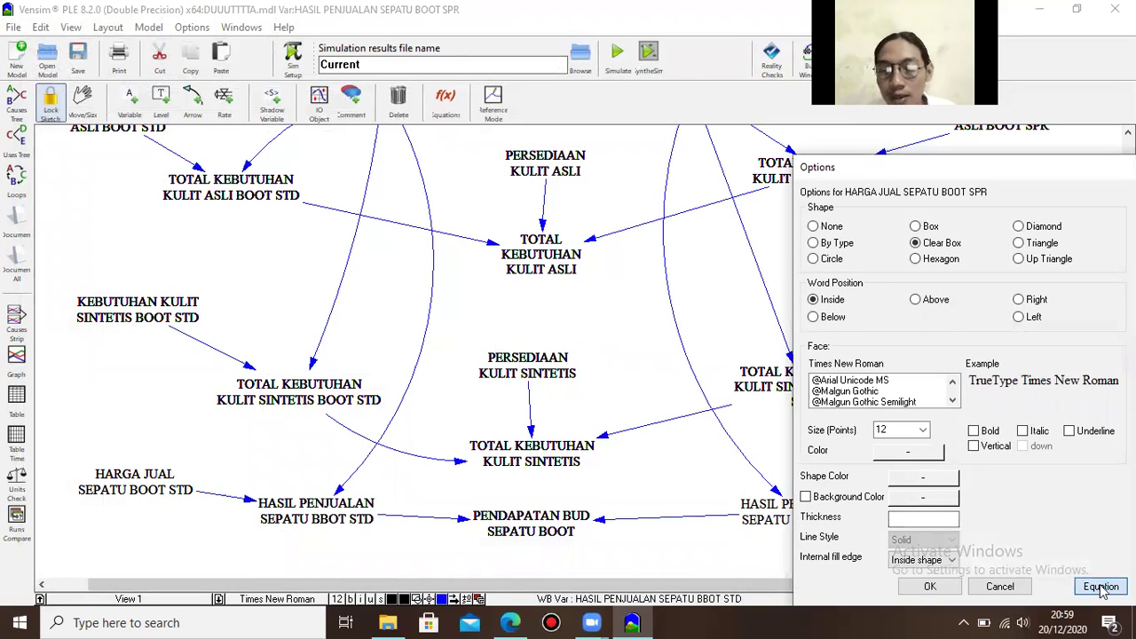
left_click(261, 112)
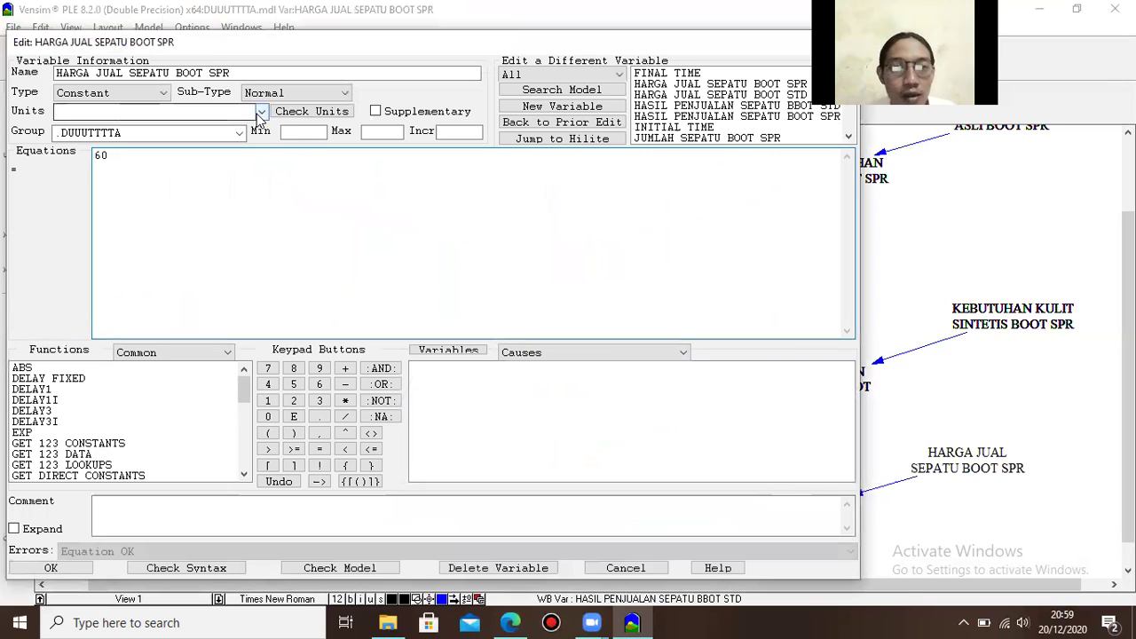
left_click(236, 139)
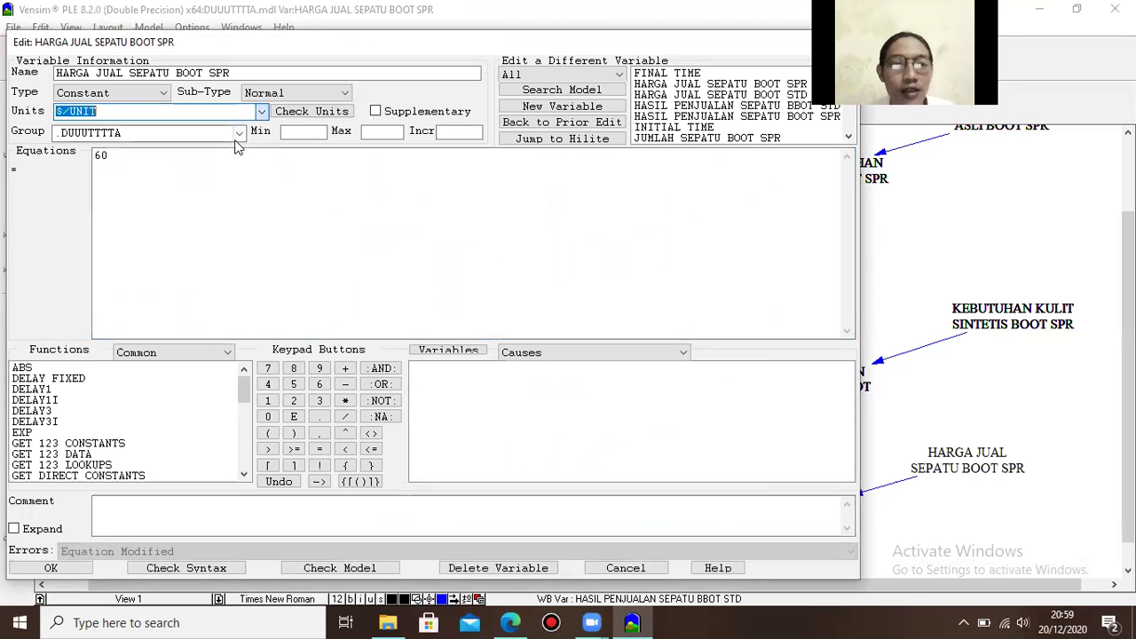
left_click(52, 567)
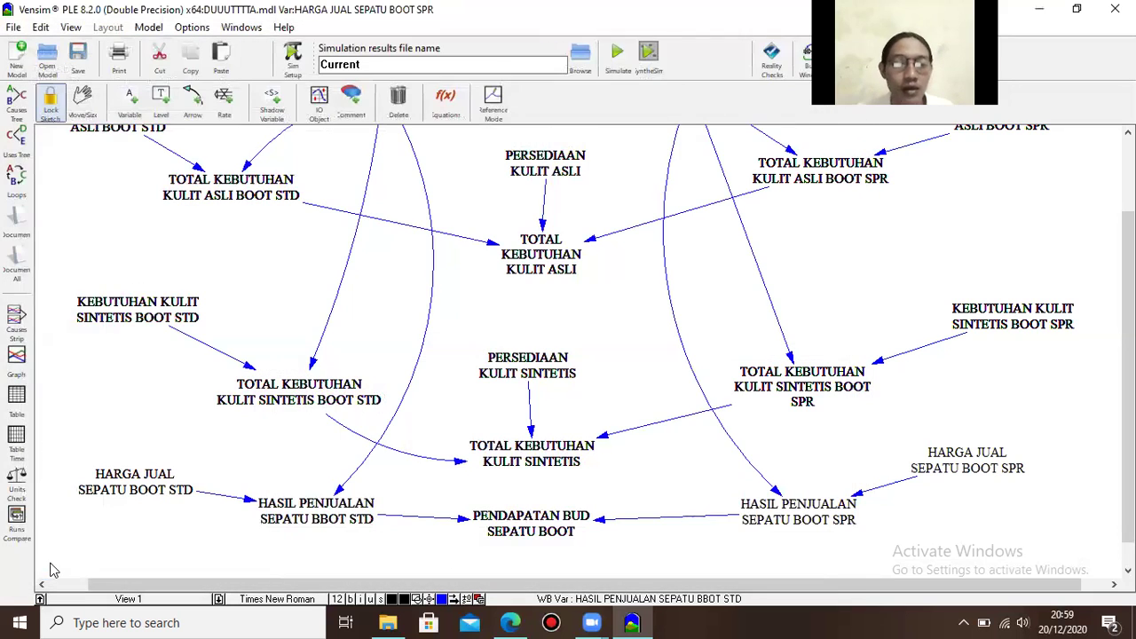
- Run a units check on the whole model and close its report
left_click_drag(1128, 377, 1128, 334)
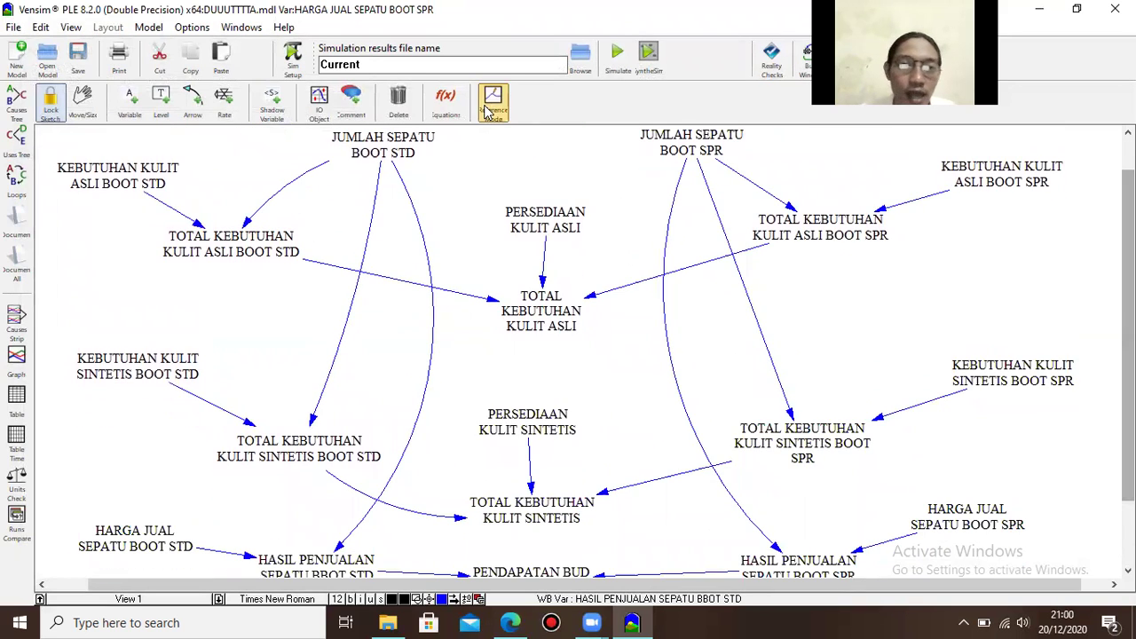
left_click(142, 28)
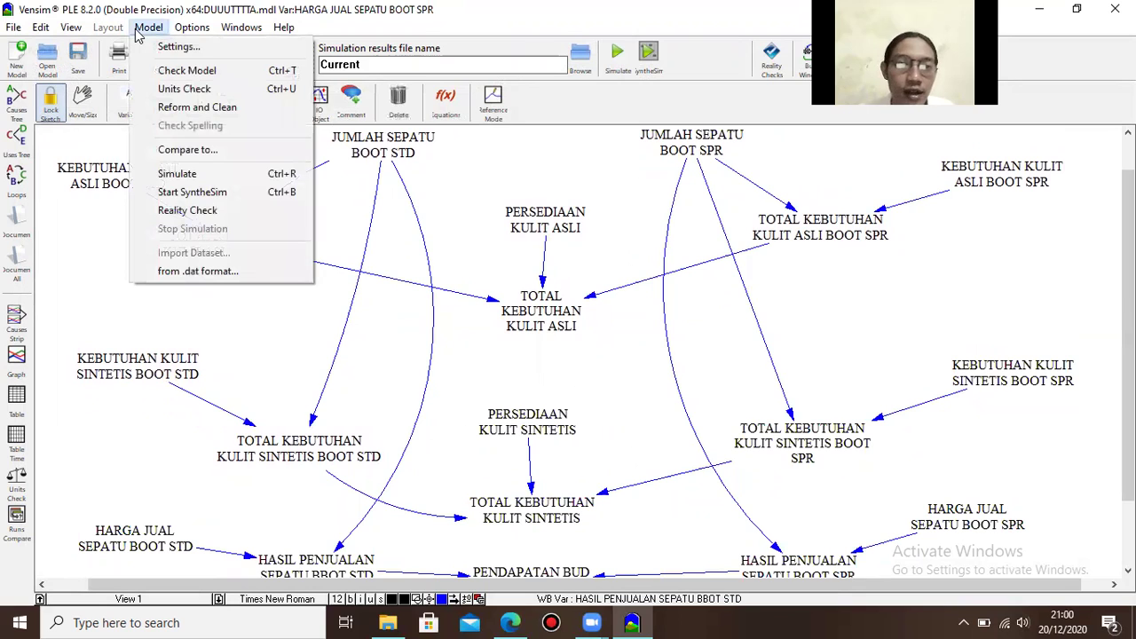
left_click(165, 93)
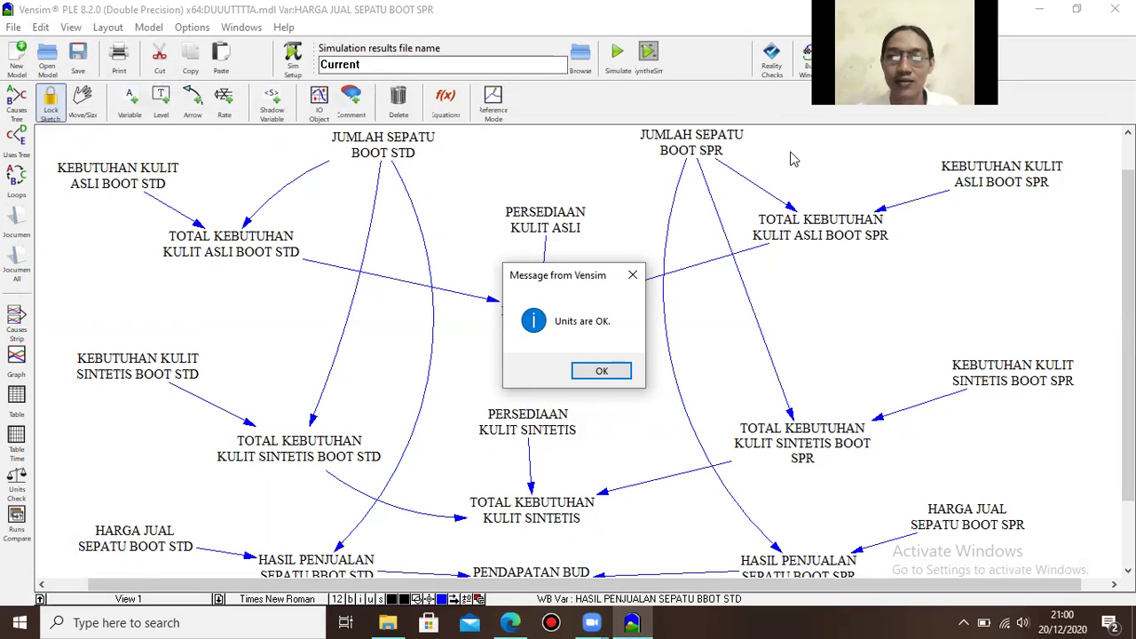
left_click(602, 376)
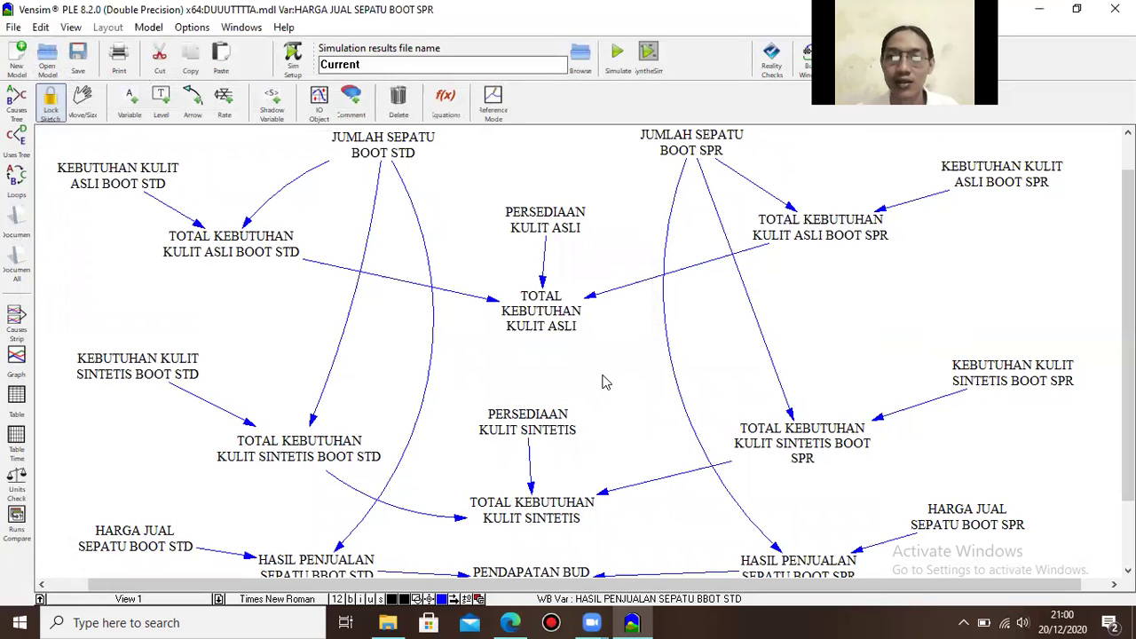